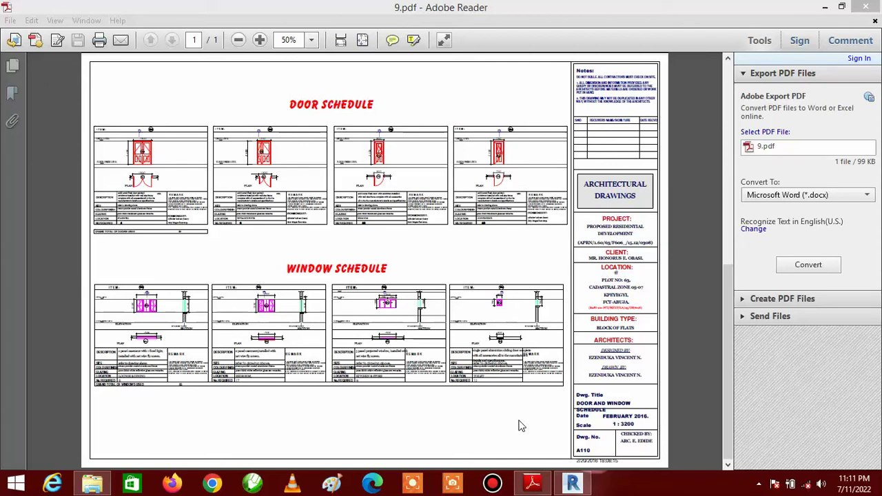
Step: Switch from Adobe Reader to the Revit project's SITE PLAN drafting view
{"action": "left_click", "coordinate": [572, 483]}
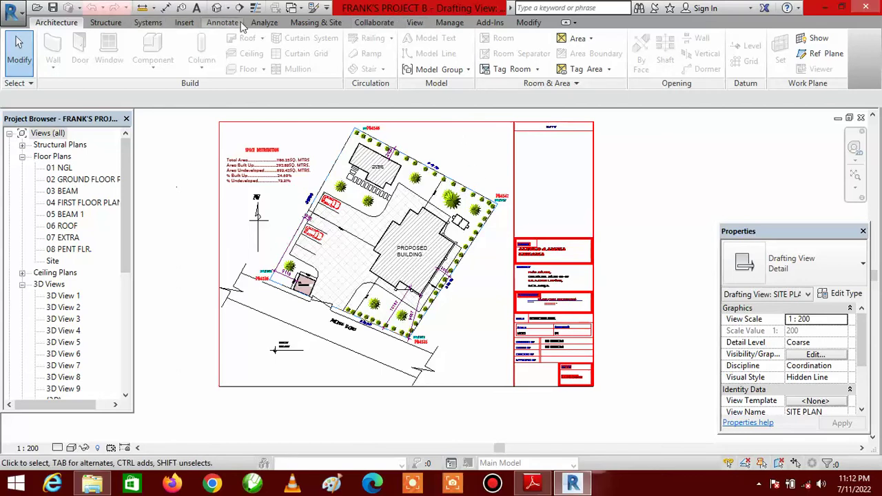
Step: Create a new legend view named DOORS/WINDOWS at 1 : 200 scale
{"action": "left_click", "coordinate": [415, 22]}
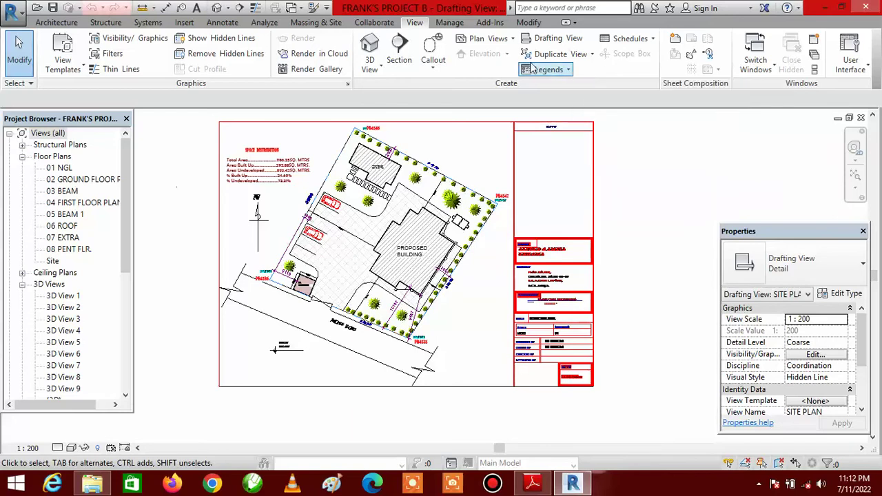
{"action": "left_click", "coordinate": [569, 72]}
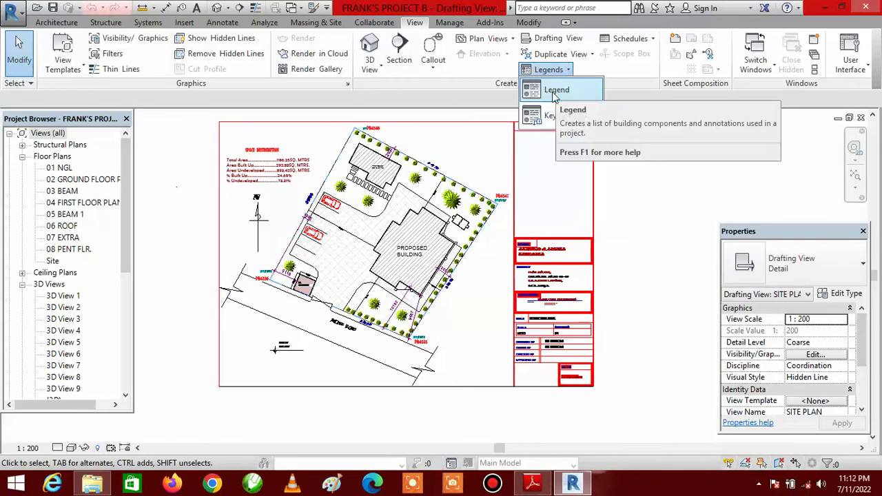
{"action": "left_click", "coordinate": [556, 91]}
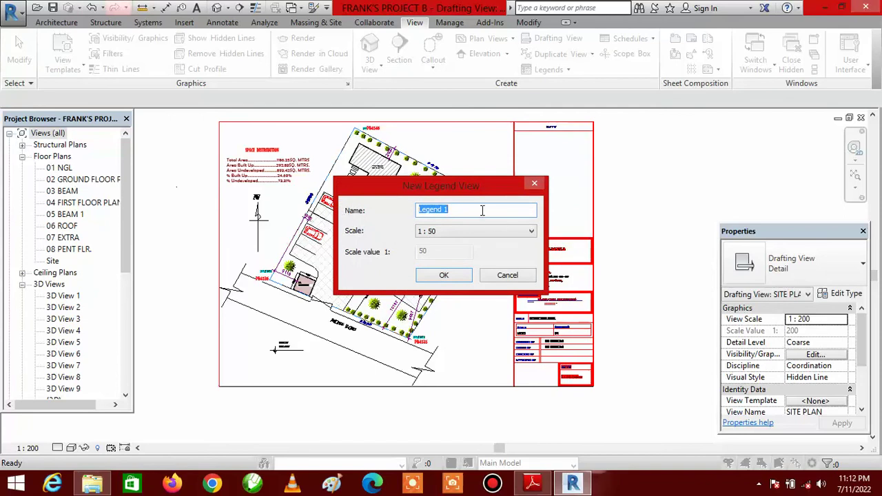
{"action": "type", "text": "DOORS/WINDOWS"}
{"action": "left_click", "coordinate": [532, 233]}
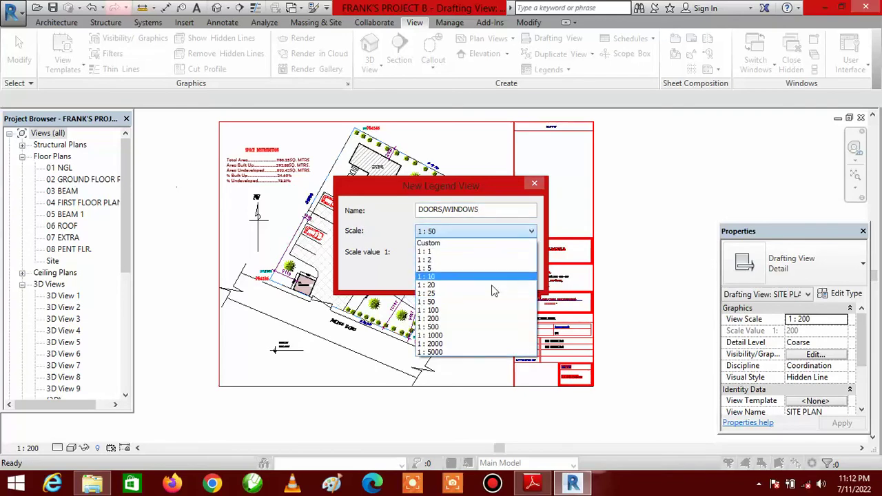
{"action": "left_click", "coordinate": [468, 319]}
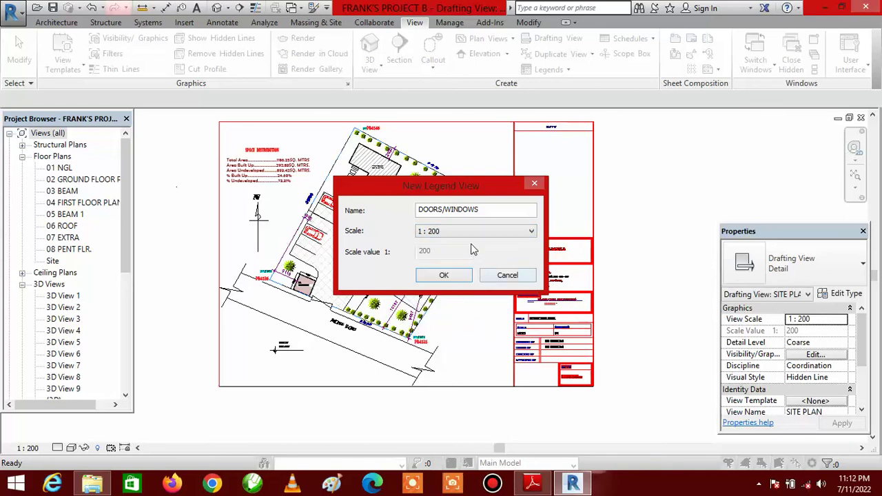
{"action": "left_click", "coordinate": [444, 276]}
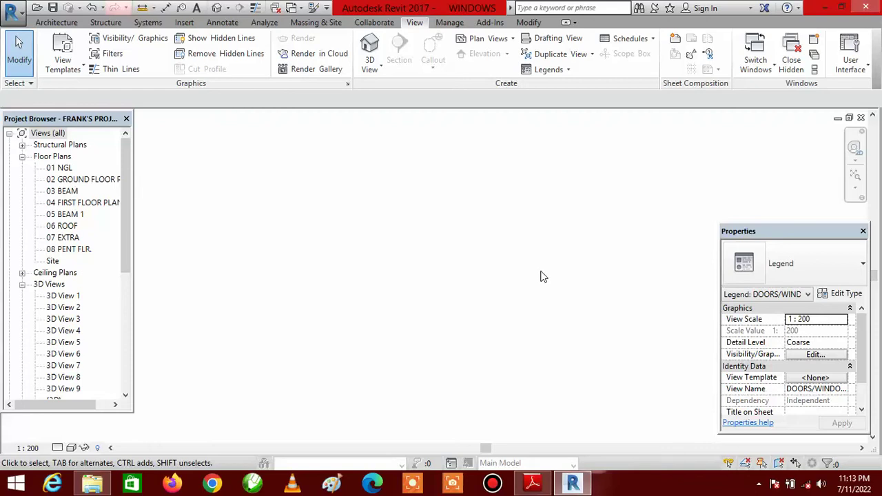
Step: Draw a long horizontal detail line as the legend table's top edge
{"action": "left_click", "coordinate": [223, 24]}
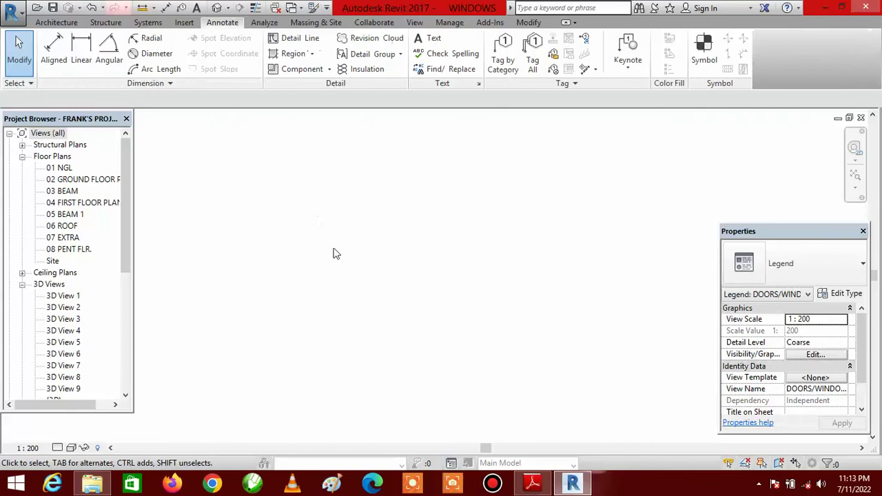
{"action": "left_click", "coordinate": [307, 43]}
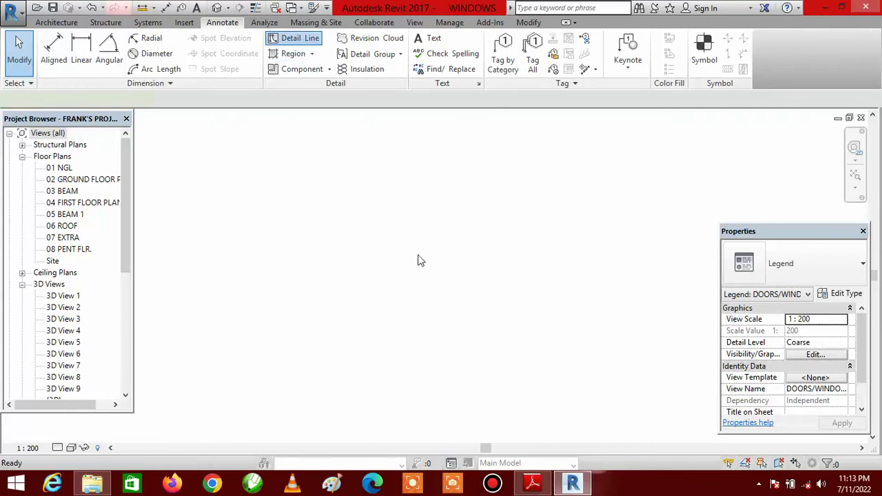
{"action": "left_click", "coordinate": [172, 146]}
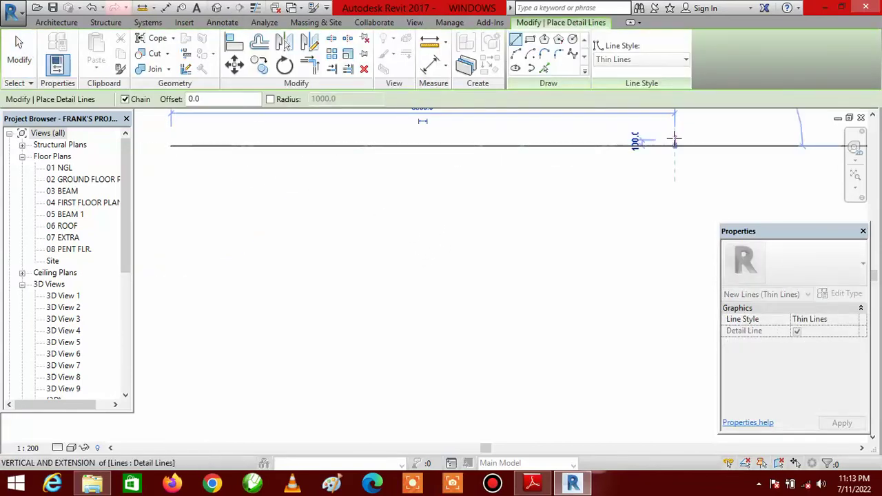
{"action": "left_click", "coordinate": [675, 141]}
{"action": "key", "text": "Escape"}
{"action": "key", "text": "Escape"}
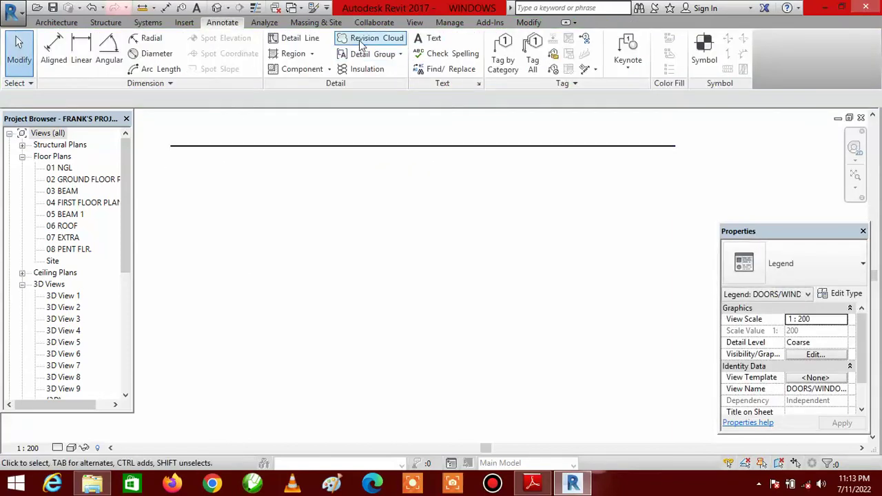
Step: Draw a vertical detail line down from the top line's left end
{"action": "left_click", "coordinate": [310, 39]}
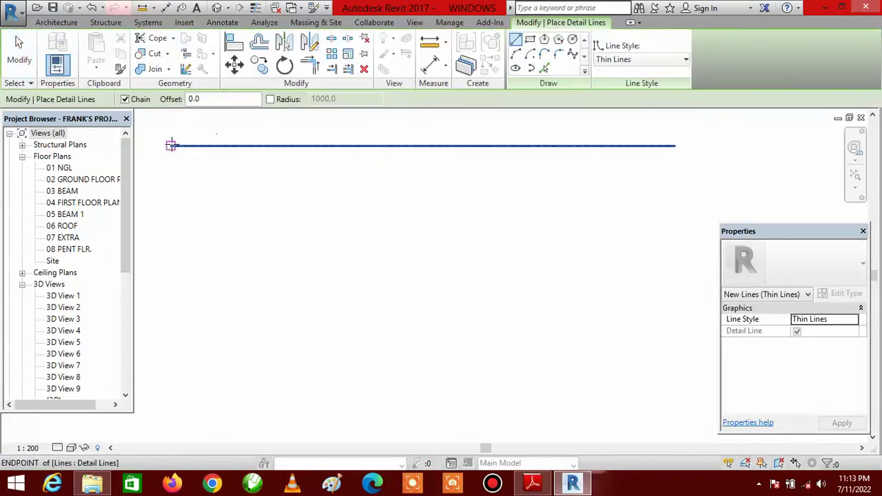
{"action": "left_click", "coordinate": [170, 145]}
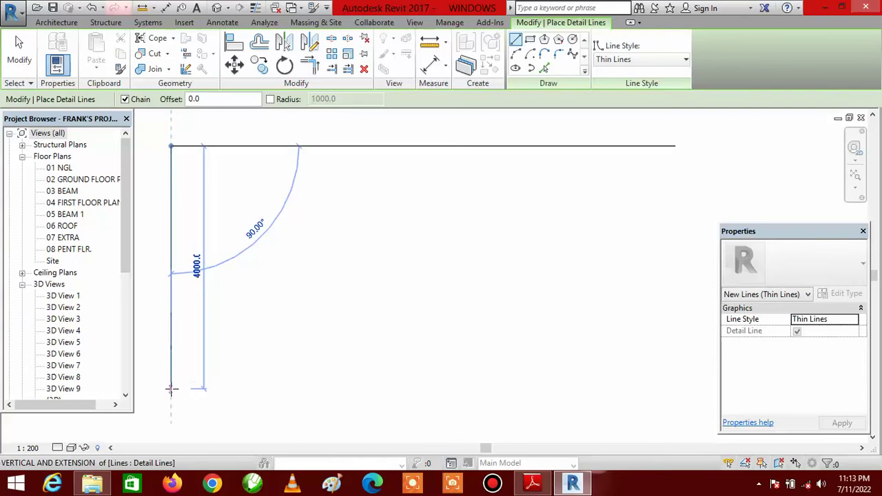
{"action": "left_click", "coordinate": [170, 389]}
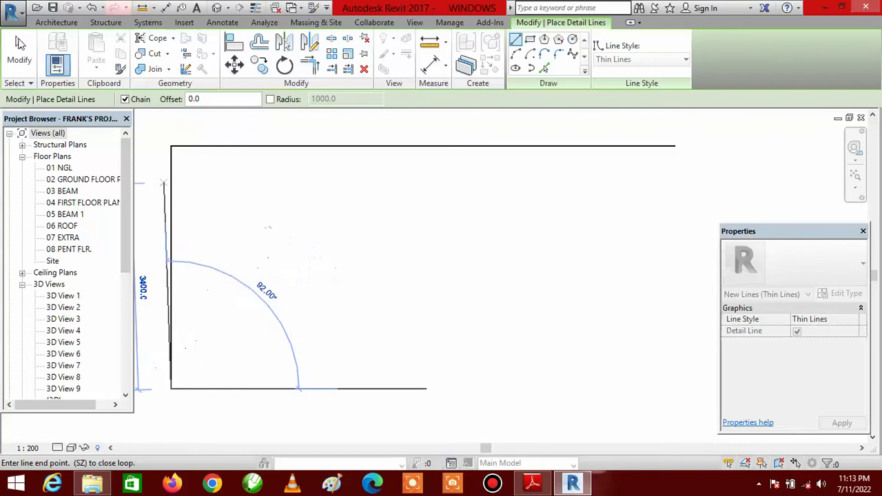
{"action": "key", "text": "Escape"}
{"action": "key", "text": "Escape"}
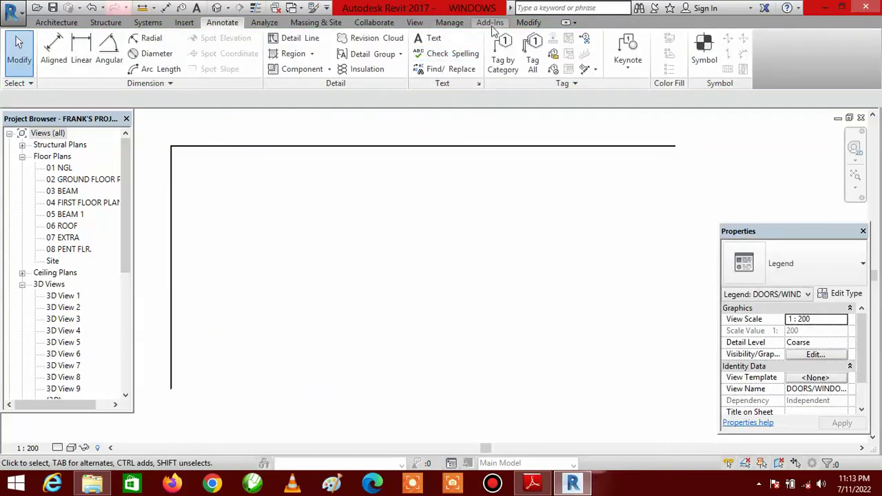
{"action": "left_click", "coordinate": [529, 22]}
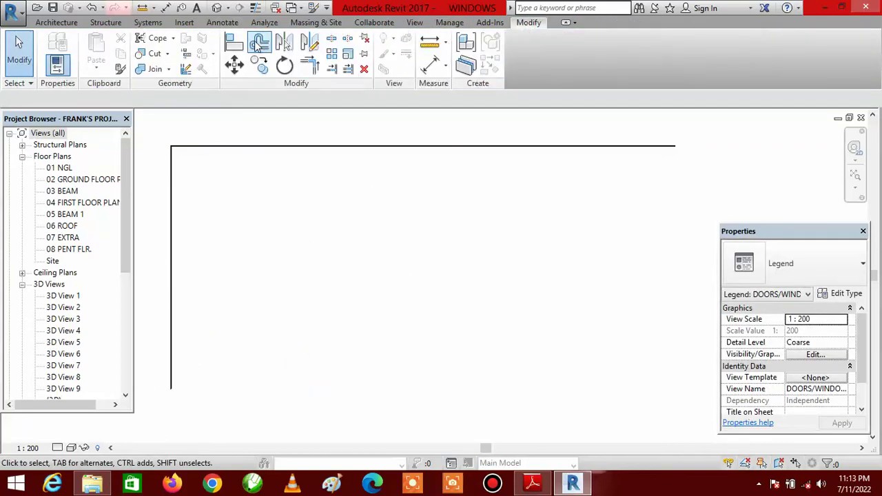
Step: Offset-copy row lines below the top line at 1200, 3000, 300 and 3000
{"action": "left_click", "coordinate": [260, 43]}
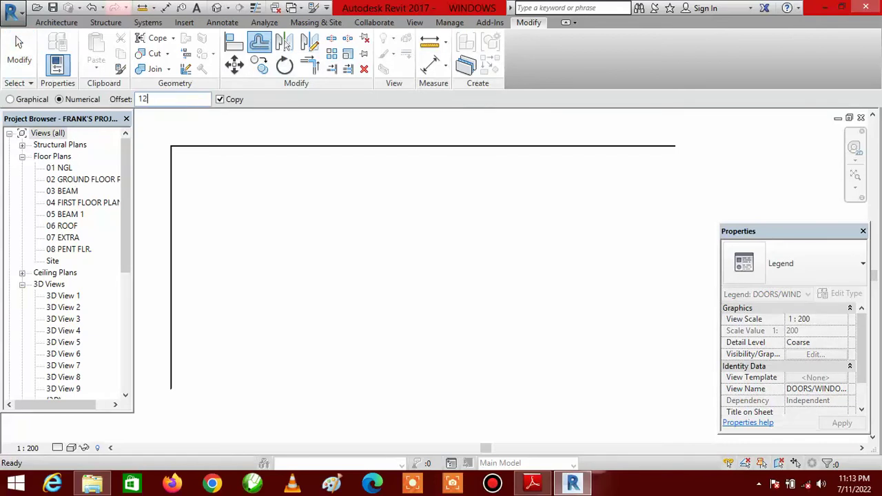
{"action": "left_click", "coordinate": [331, 147]}
{"action": "scroll", "coordinate": [419, 211], "scroll_direction": "up", "scroll_amount": 3}
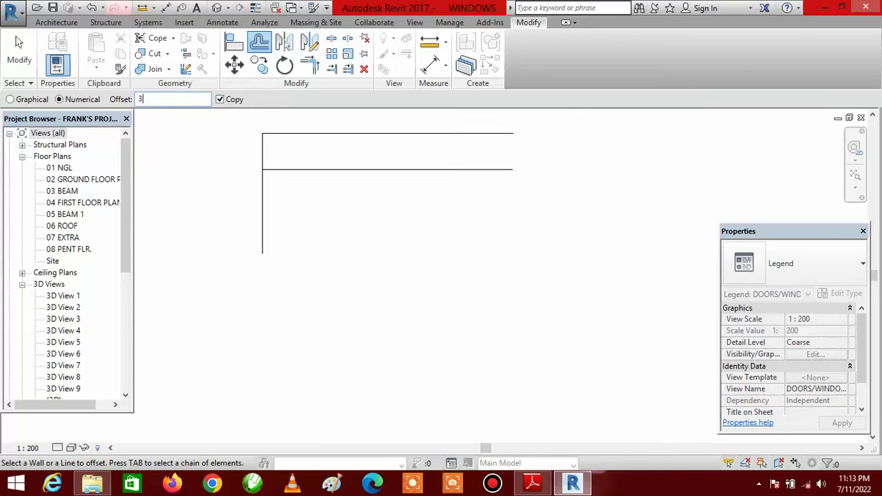
{"action": "left_click", "coordinate": [362, 174]}
{"action": "scroll", "coordinate": [368, 178], "scroll_direction": "down", "scroll_amount": 2}
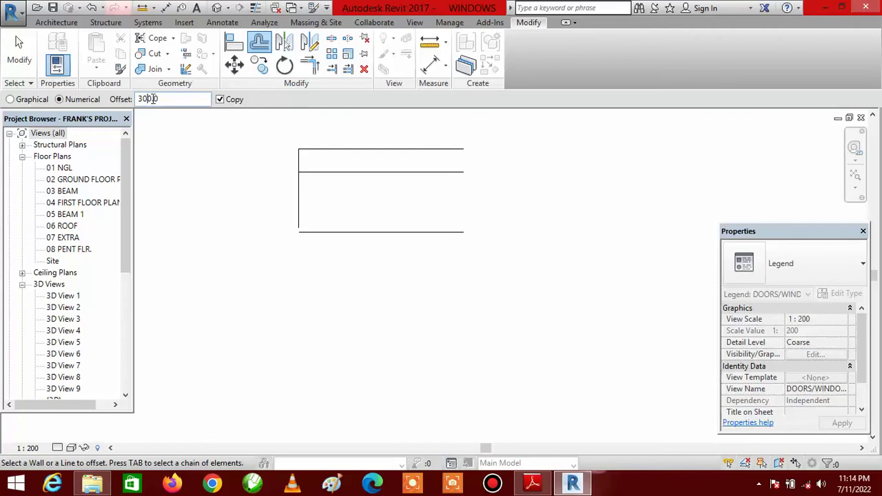
{"action": "left_click", "coordinate": [399, 243]}
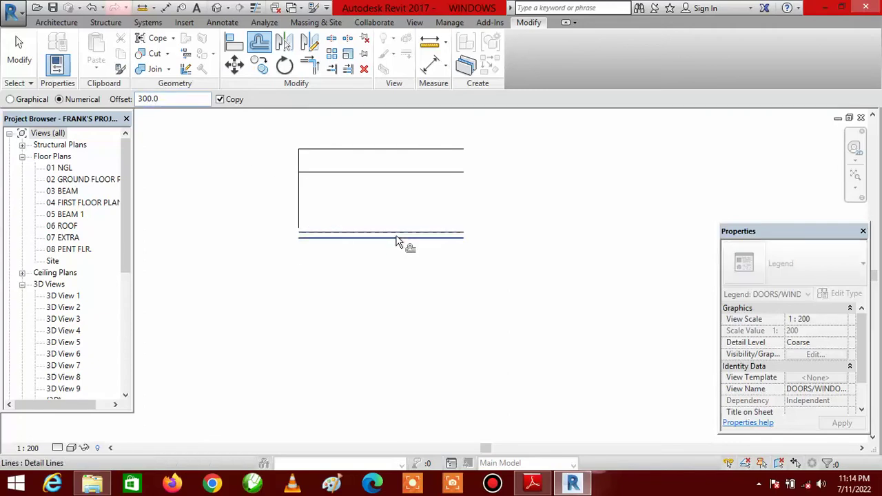
{"action": "scroll", "coordinate": [386, 248], "scroll_direction": "down", "scroll_amount": 1}
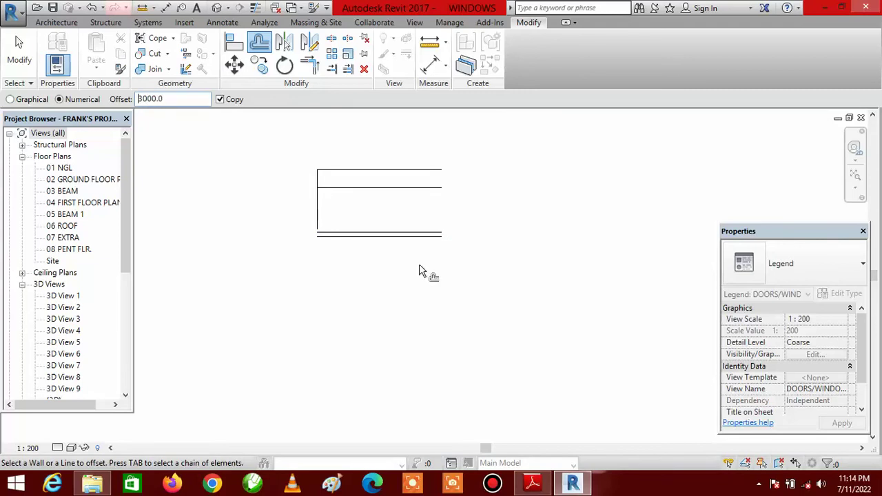
{"action": "left_click", "coordinate": [421, 243]}
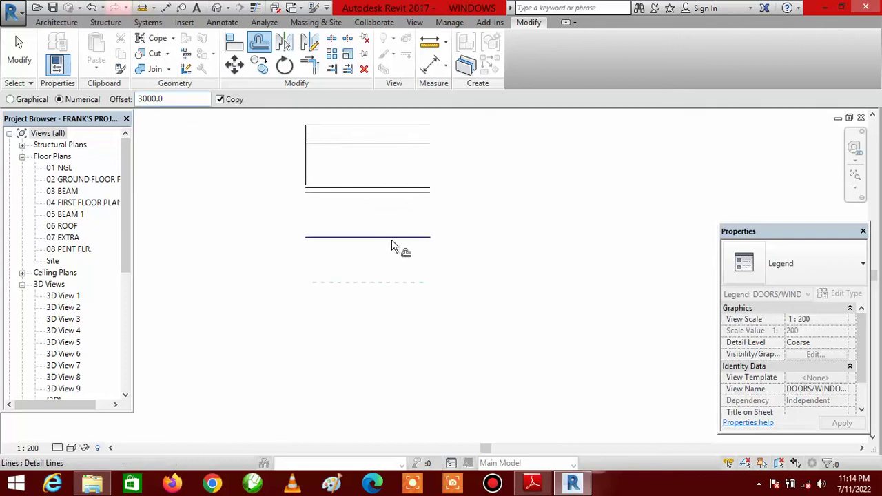
{"action": "left_click", "coordinate": [392, 246]}
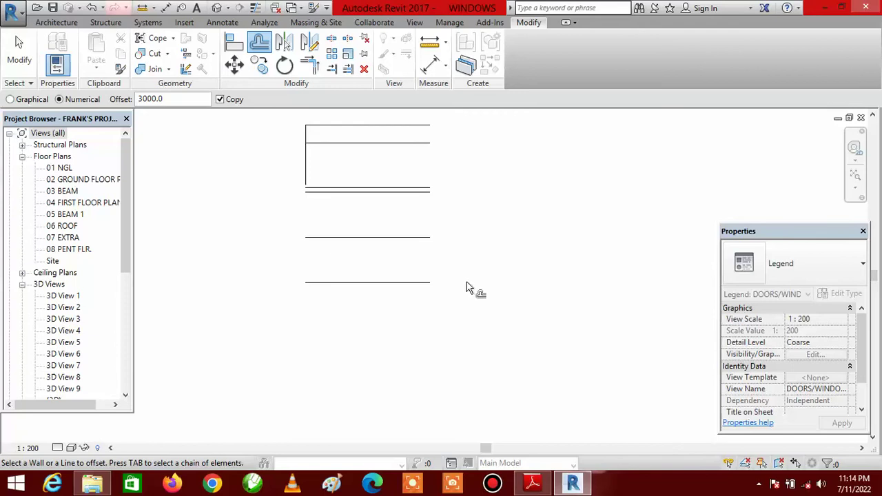
{"action": "scroll", "coordinate": [461, 235], "scroll_direction": "down", "scroll_amount": 1}
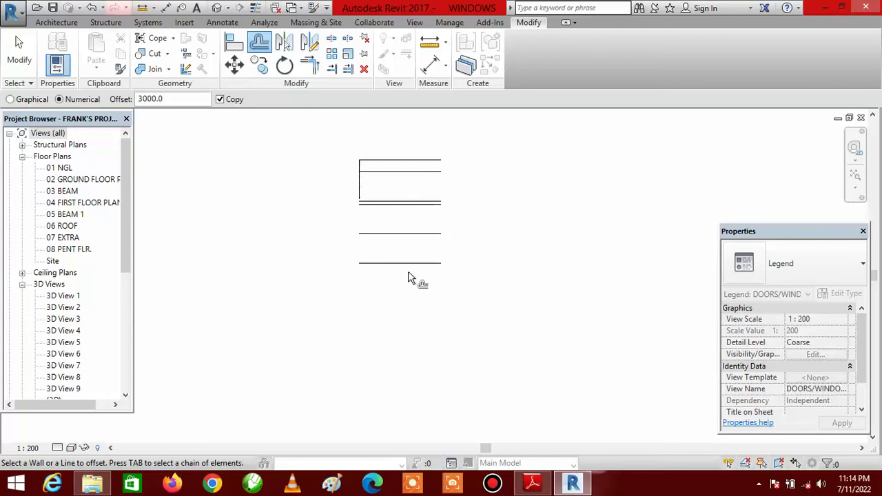
{"action": "scroll", "coordinate": [393, 278], "scroll_direction": "up", "scroll_amount": 2}
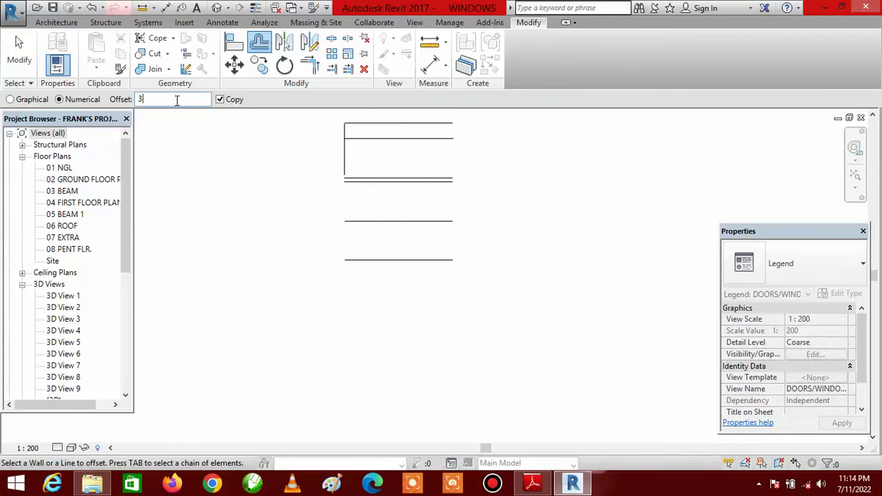
Step: Add four more row lines at 1200 offsets toward the bottom
{"action": "type", "text": "1200"}
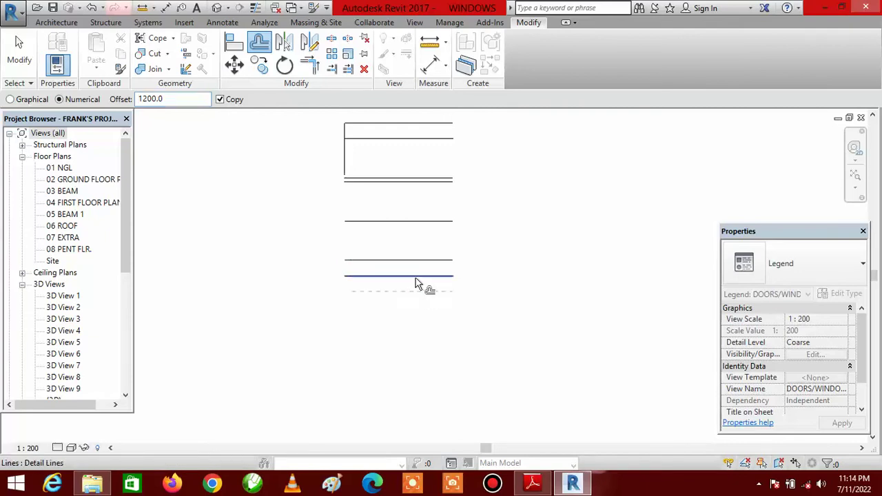
{"action": "left_click", "coordinate": [417, 282]}
{"action": "left_click", "coordinate": [419, 300]}
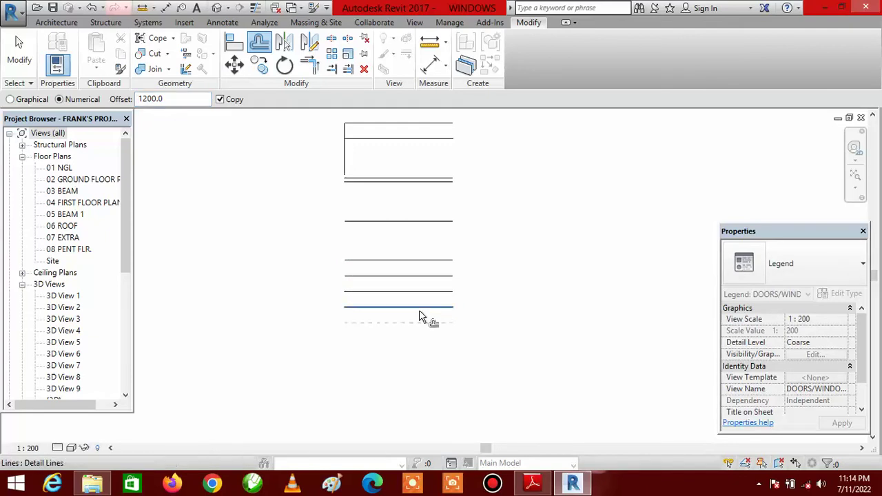
{"action": "left_click", "coordinate": [420, 315]}
{"action": "left_click", "coordinate": [423, 335]}
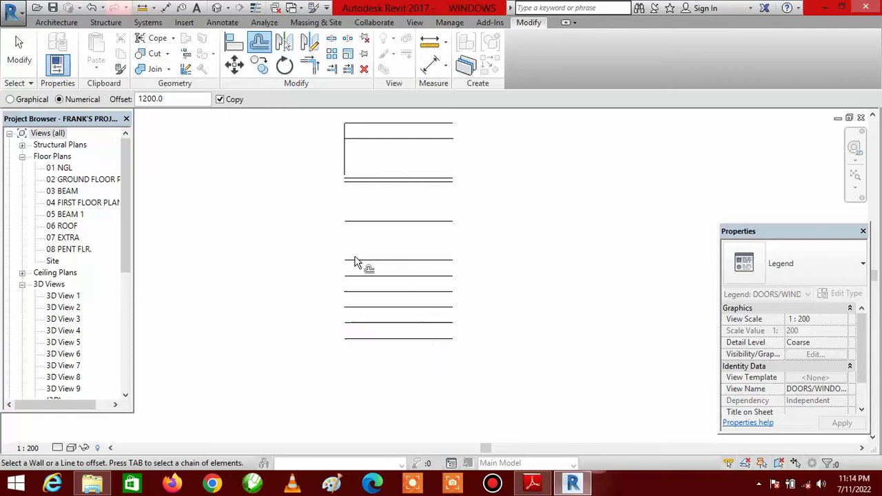
{"action": "scroll", "coordinate": [356, 258], "scroll_direction": "down", "scroll_amount": 2}
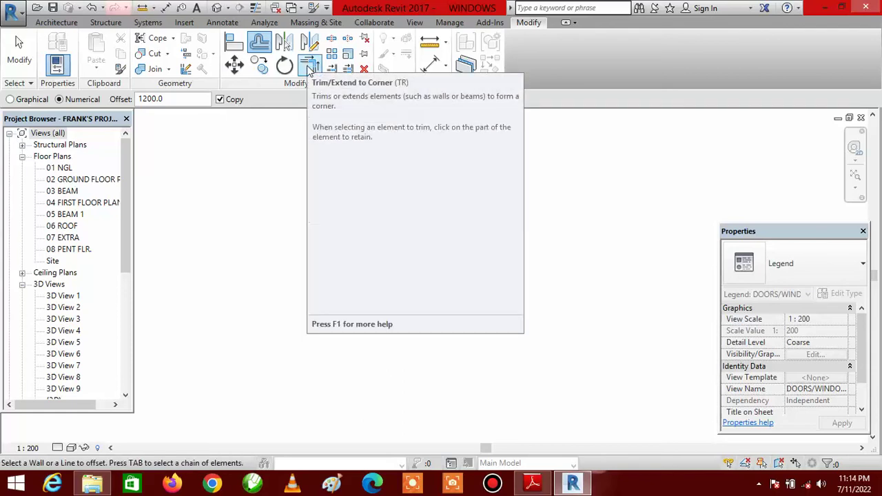
{"action": "left_click", "coordinate": [310, 67]}
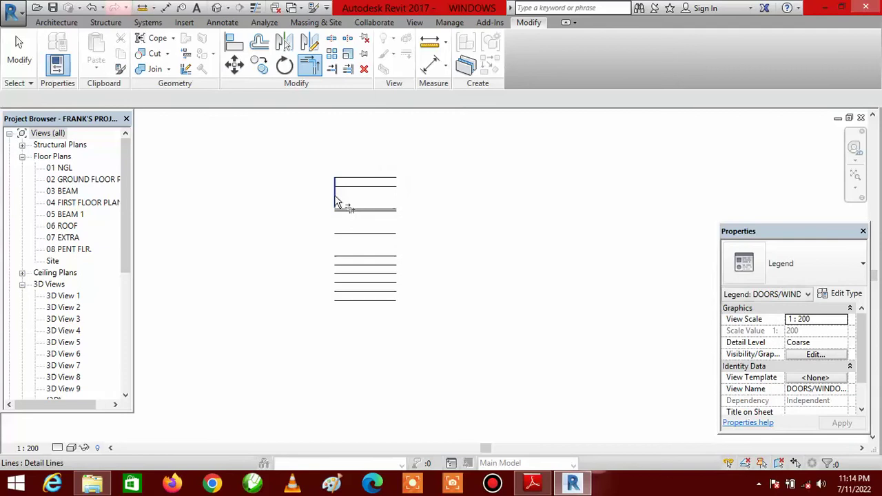
Step: Trim the left vertical line and bottom line to meet at a corner
{"action": "left_click", "coordinate": [336, 198]}
{"action": "left_click", "coordinate": [373, 302]}
{"action": "scroll", "coordinate": [416, 240], "scroll_direction": "up", "scroll_amount": 1}
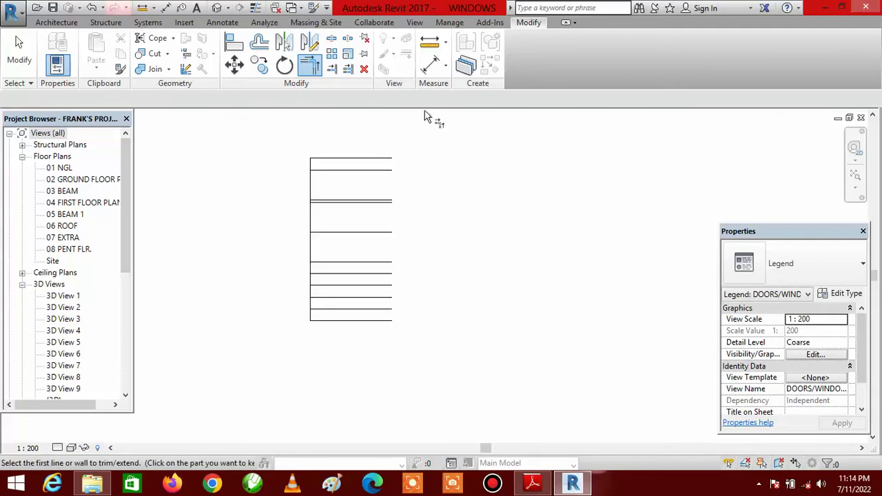
Step: Measure the table's height from top line to bottom line as 16500
{"action": "left_click", "coordinate": [432, 69]}
{"action": "left_click", "coordinate": [350, 159]}
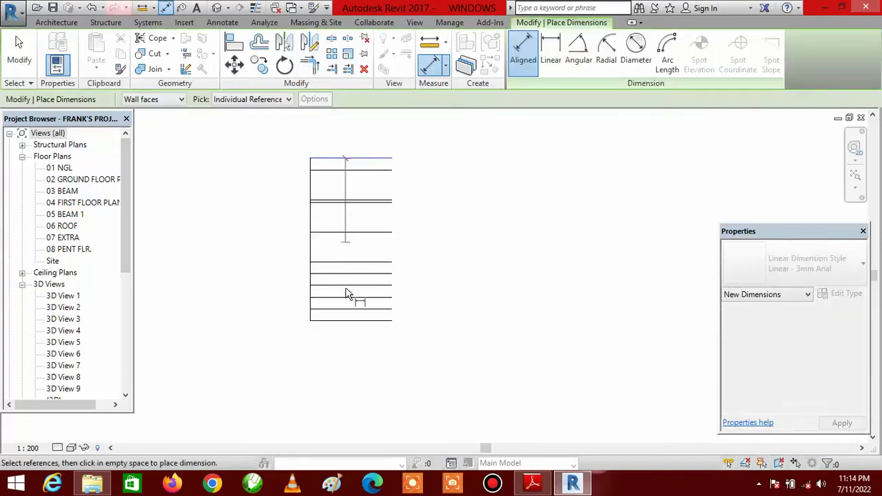
{"action": "left_click", "coordinate": [350, 325]}
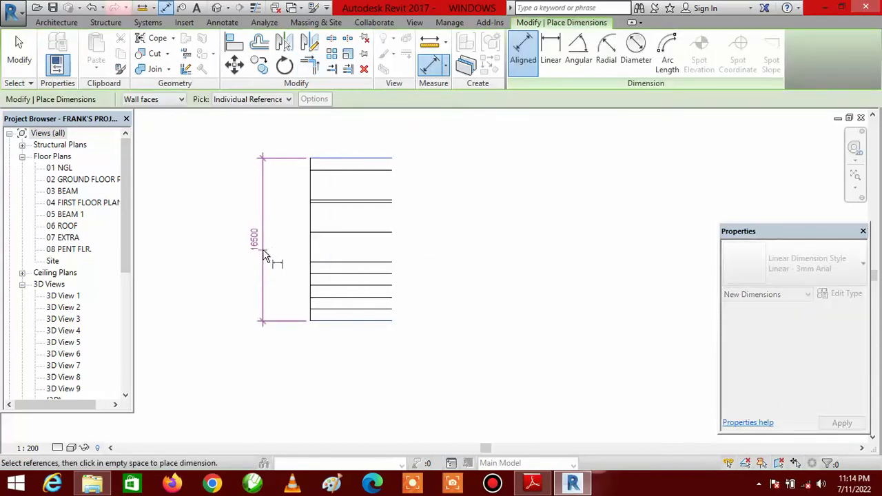
{"action": "scroll", "coordinate": [266, 255], "scroll_direction": "up", "scroll_amount": 1}
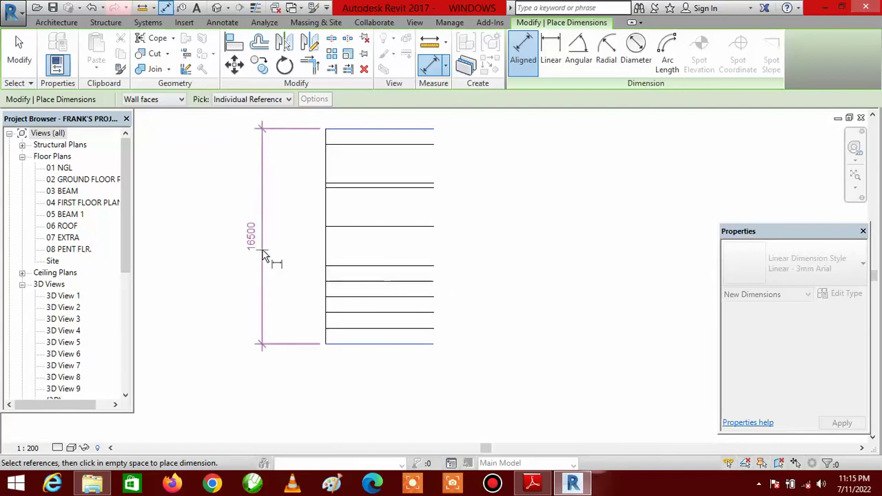
{"action": "scroll", "coordinate": [250, 258], "scroll_direction": "down", "scroll_amount": 1}
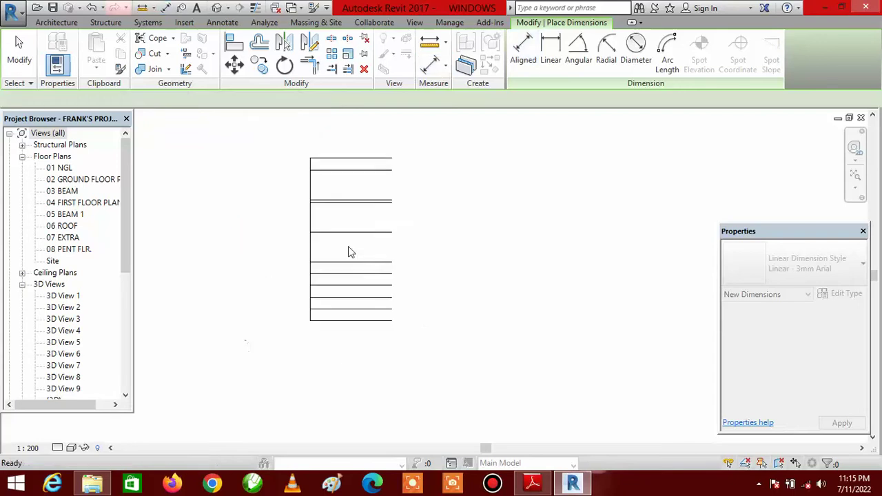
{"action": "left_click", "coordinate": [260, 42]}
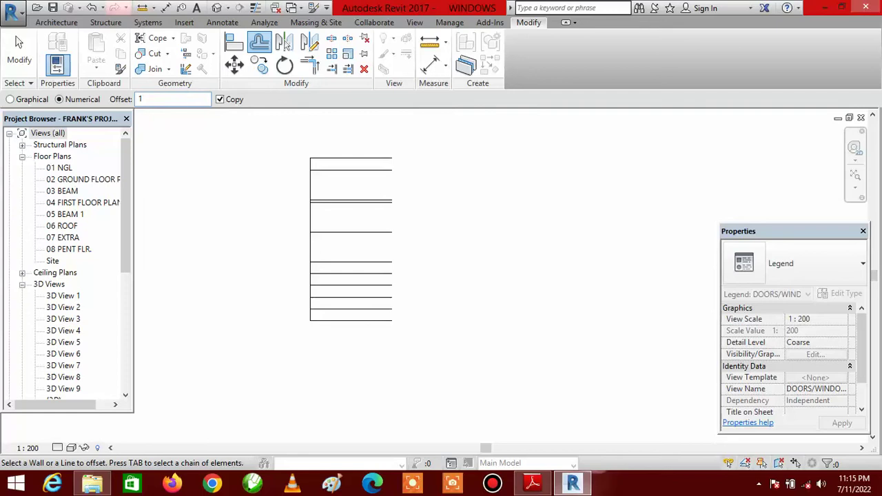
Step: Copy the left line 16500 to the right and corner-join the top and bottom lines to it
{"action": "type", "text": "16500"}
{"action": "left_click", "coordinate": [314, 218]}
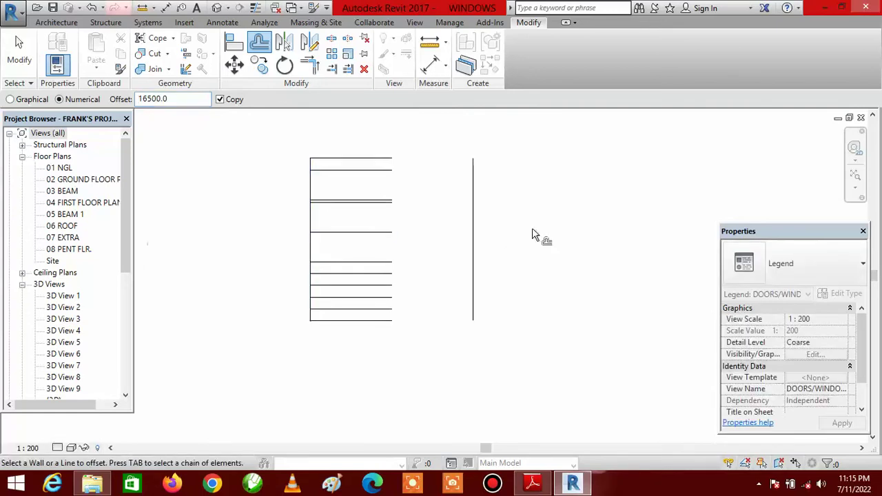
{"action": "left_click", "coordinate": [310, 66]}
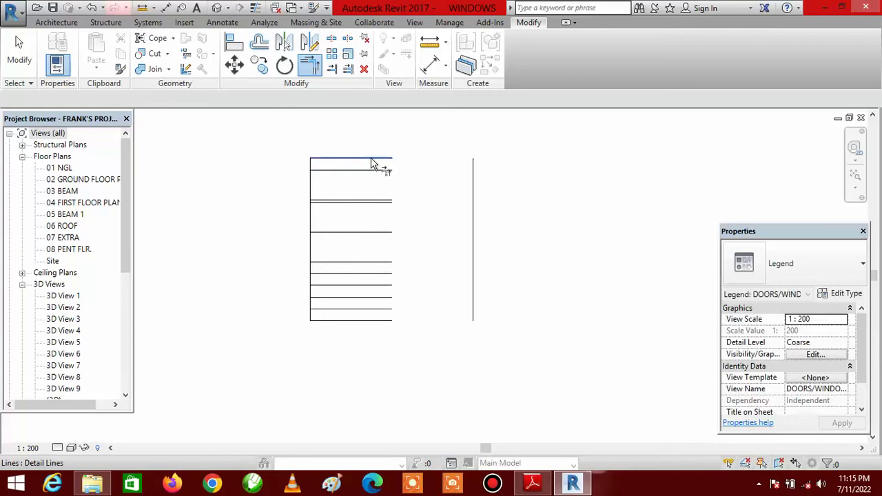
{"action": "left_click", "coordinate": [374, 161]}
{"action": "left_click", "coordinate": [475, 225]}
{"action": "left_click", "coordinate": [374, 321]}
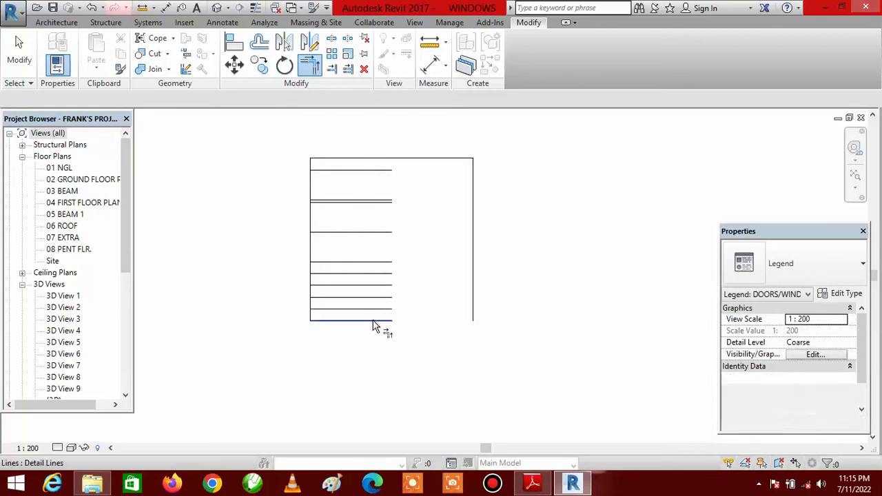
{"action": "left_click", "coordinate": [473, 278]}
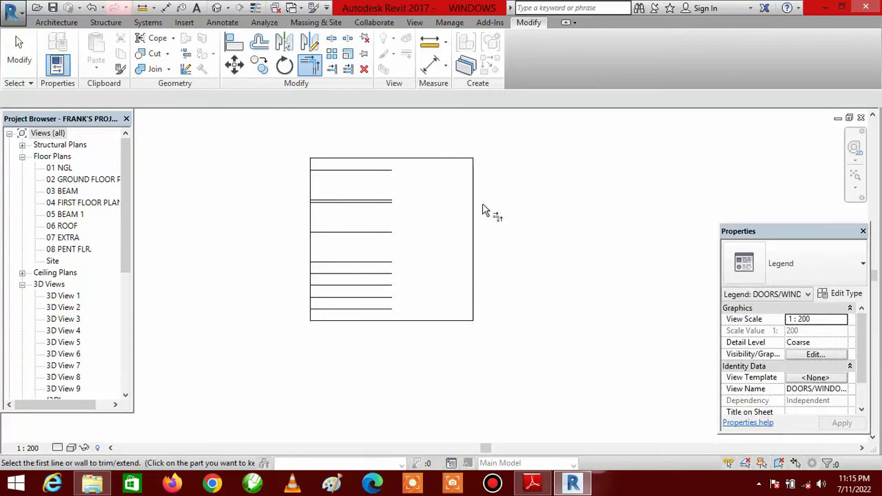
Step: Extend every row line to the new right edge, then bring up the door schedule PDF
{"action": "left_click", "coordinate": [349, 69]}
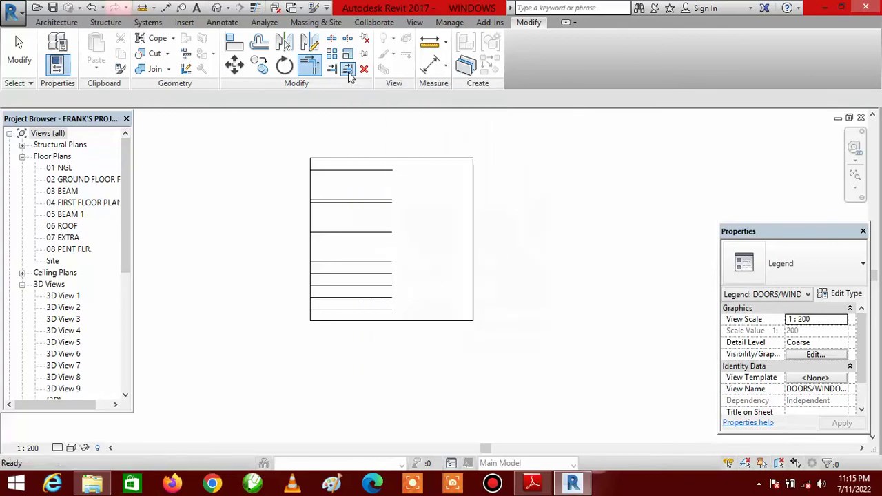
{"action": "left_click", "coordinate": [474, 232]}
{"action": "left_click", "coordinate": [396, 178]}
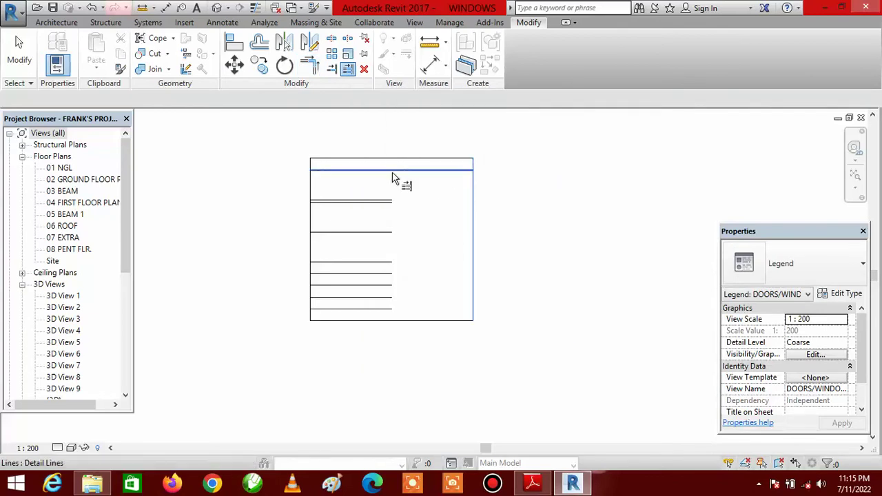
{"action": "left_click", "coordinate": [389, 200]}
{"action": "left_click", "coordinate": [392, 203]}
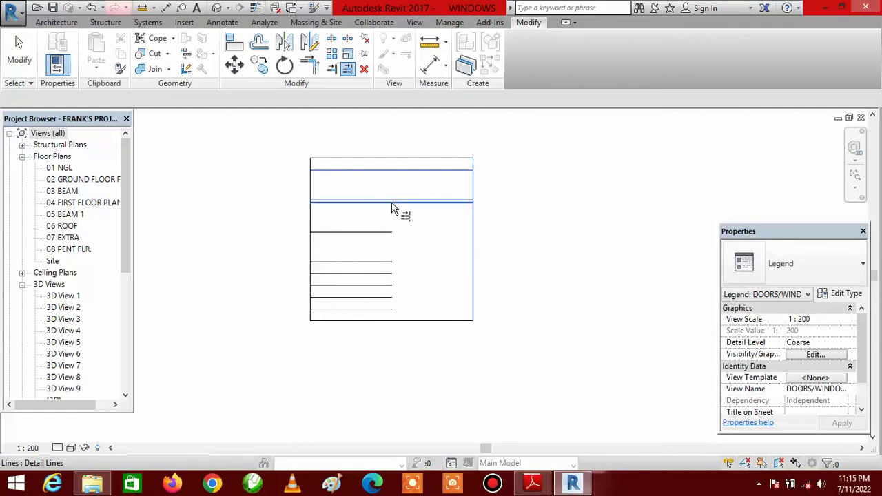
{"action": "left_click", "coordinate": [391, 234]}
{"action": "left_click", "coordinate": [388, 263]}
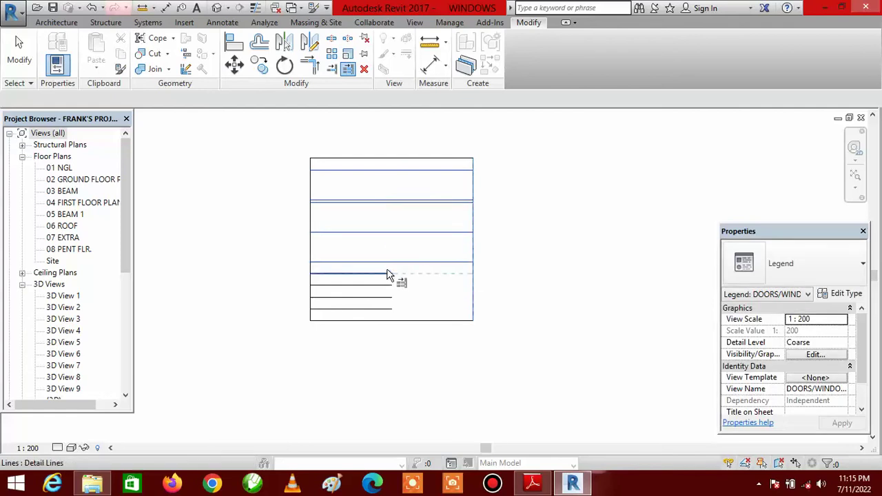
{"action": "left_click", "coordinate": [389, 274]}
{"action": "left_click", "coordinate": [388, 286]}
{"action": "left_click", "coordinate": [388, 300]}
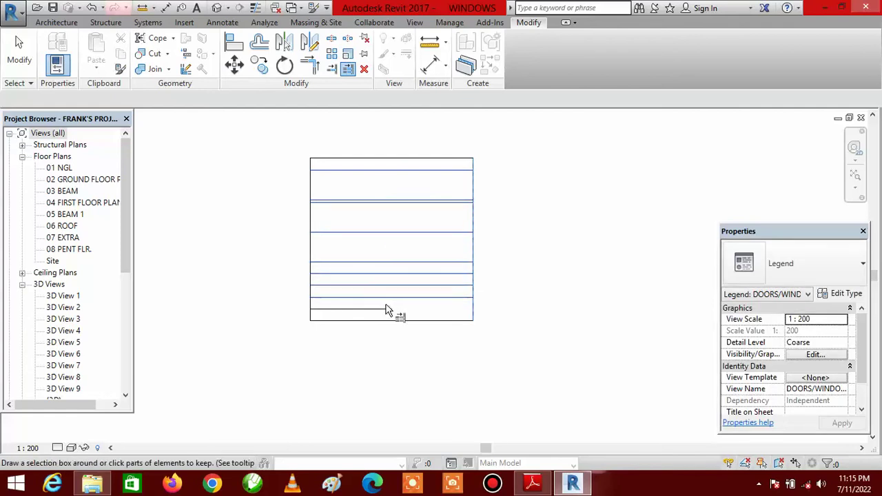
{"action": "left_click", "coordinate": [394, 311]}
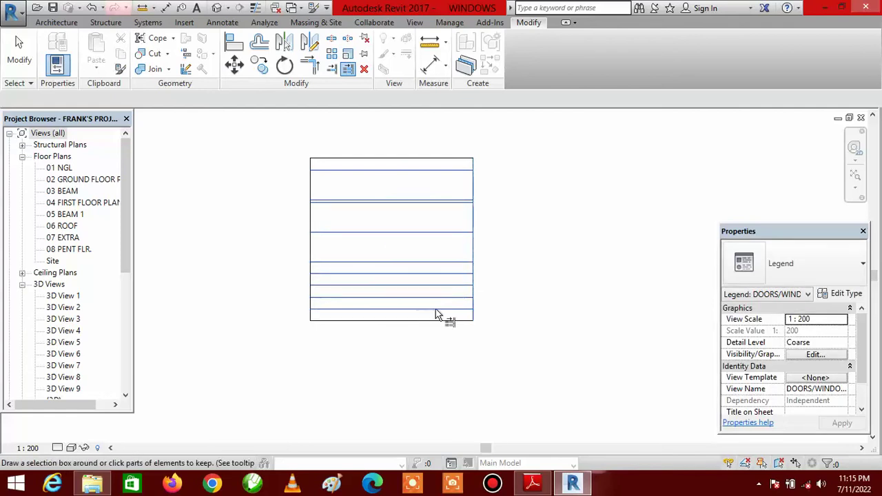
{"action": "left_click", "coordinate": [22, 57]}
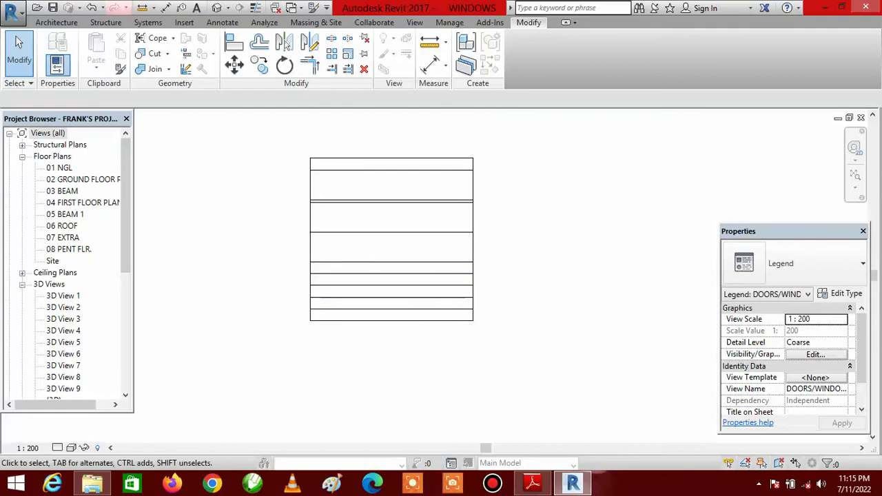
{"action": "left_click", "coordinate": [532, 482]}
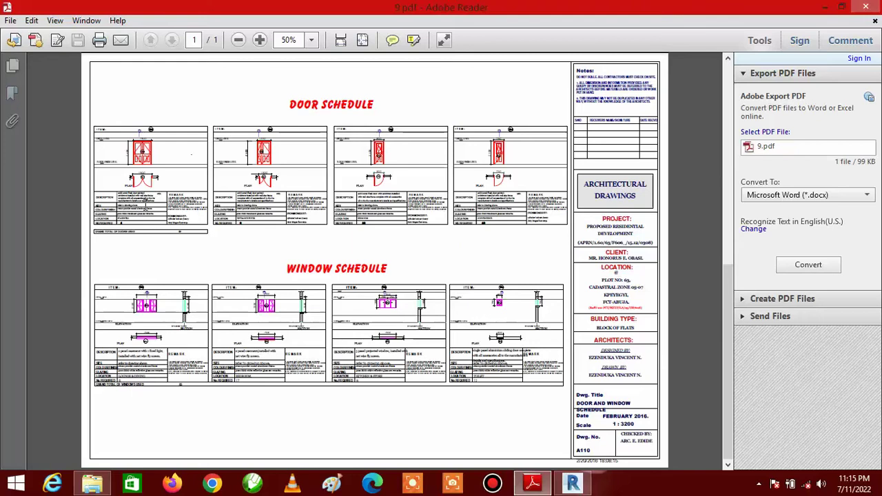
Step: Zoom the schedule PDF to 200% to read the D1 description table, then return to Revit
{"action": "left_click", "coordinate": [311, 42]}
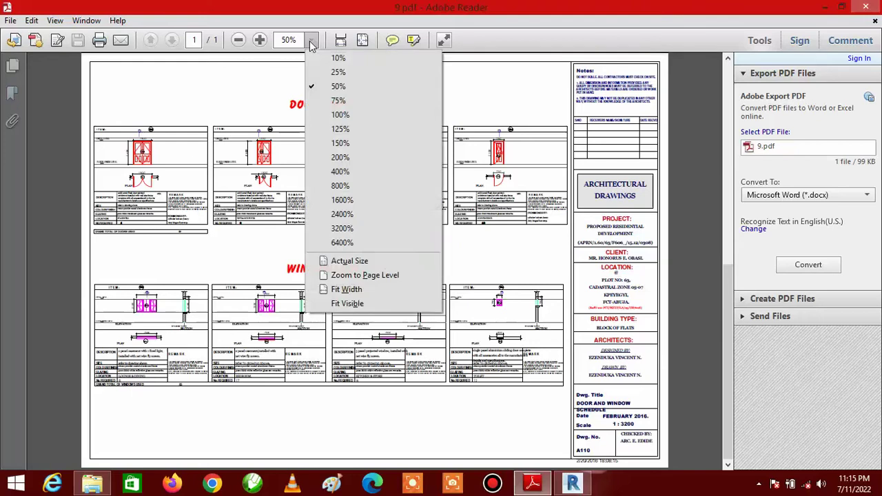
{"action": "left_click", "coordinate": [341, 158]}
{"action": "scroll", "coordinate": [382, 235], "scroll_direction": "down", "scroll_amount": 5}
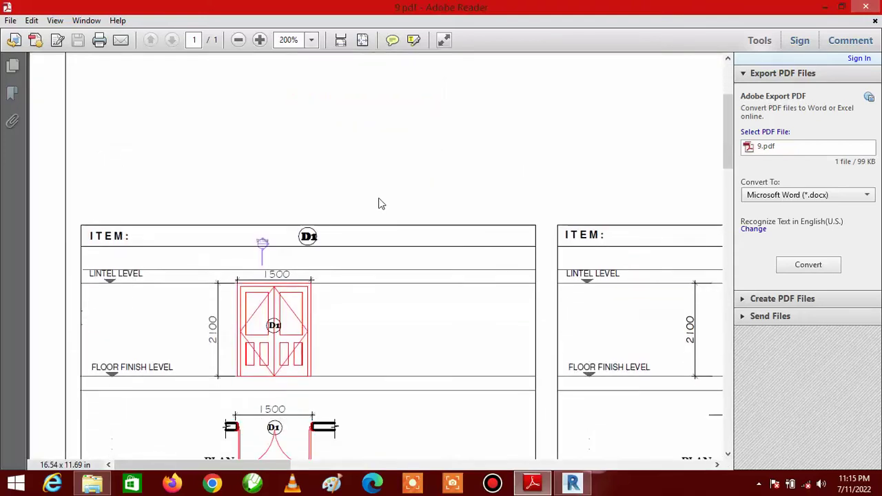
{"action": "scroll", "coordinate": [381, 190], "scroll_direction": "down", "scroll_amount": 5}
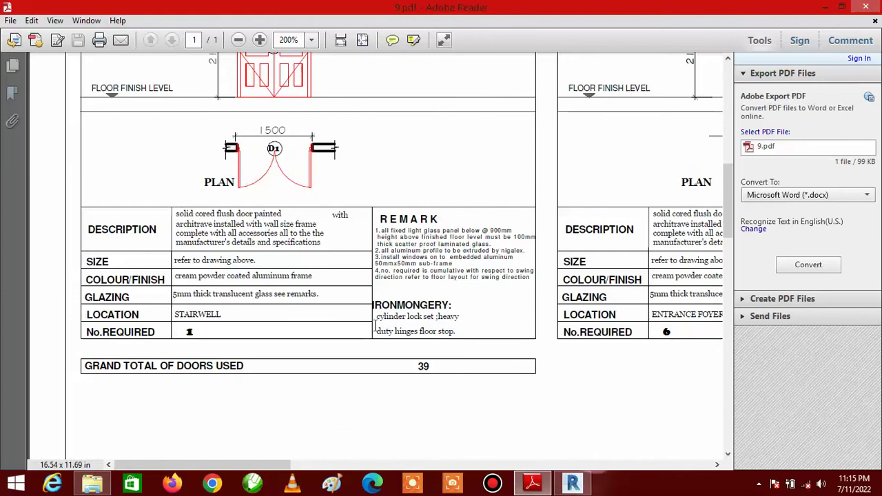
{"action": "left_click", "coordinate": [572, 483]}
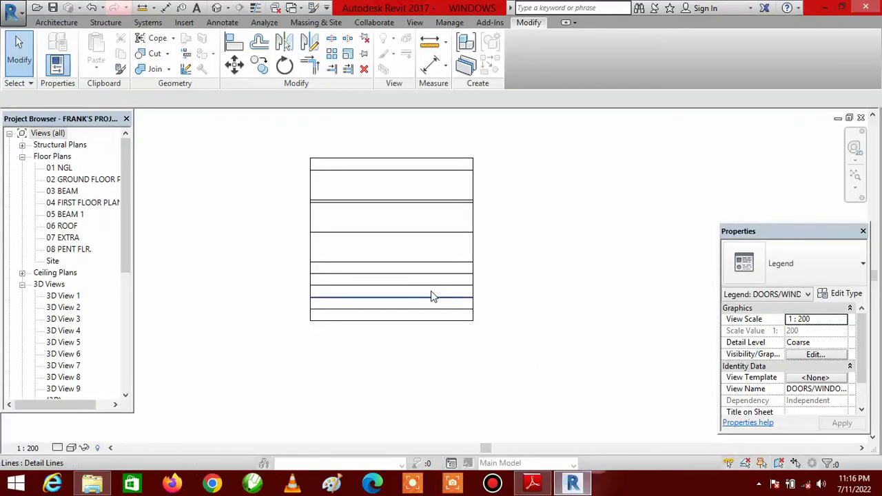
Step: Draw two vertical detail lines from the upper row line down to the bottom edge
{"action": "left_click", "coordinate": [222, 22]}
{"action": "left_click", "coordinate": [307, 37]}
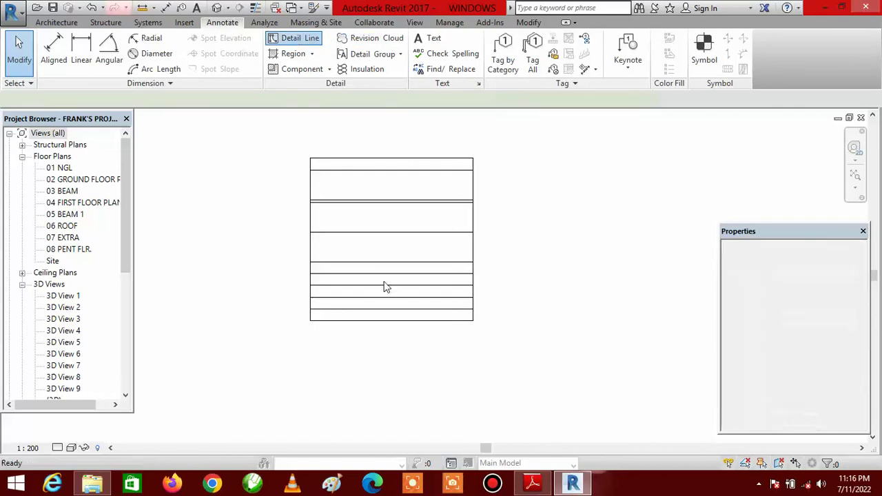
{"action": "scroll", "coordinate": [378, 333], "scroll_direction": "up", "scroll_amount": 3}
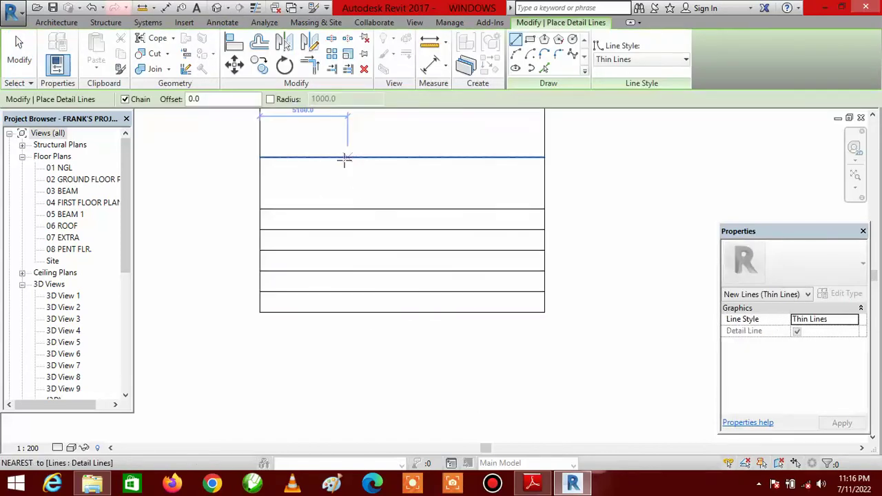
{"action": "left_click", "coordinate": [344, 159]}
{"action": "left_click", "coordinate": [345, 310]}
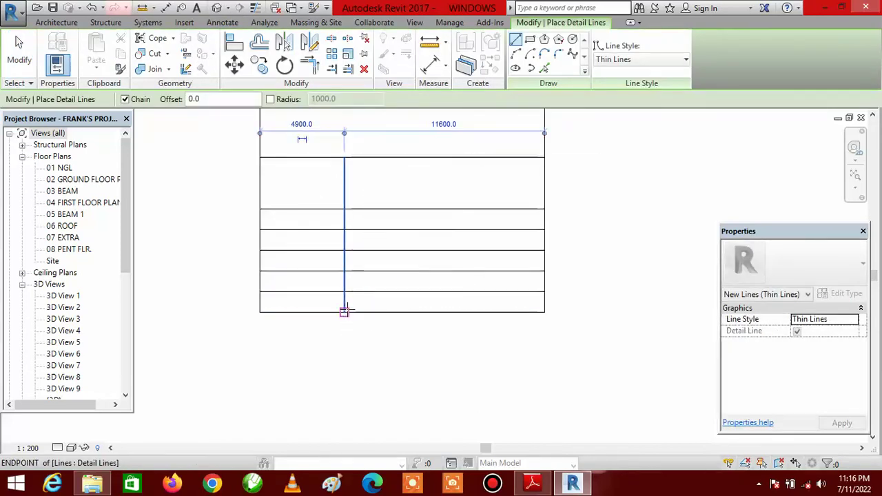
{"action": "key", "text": "Escape"}
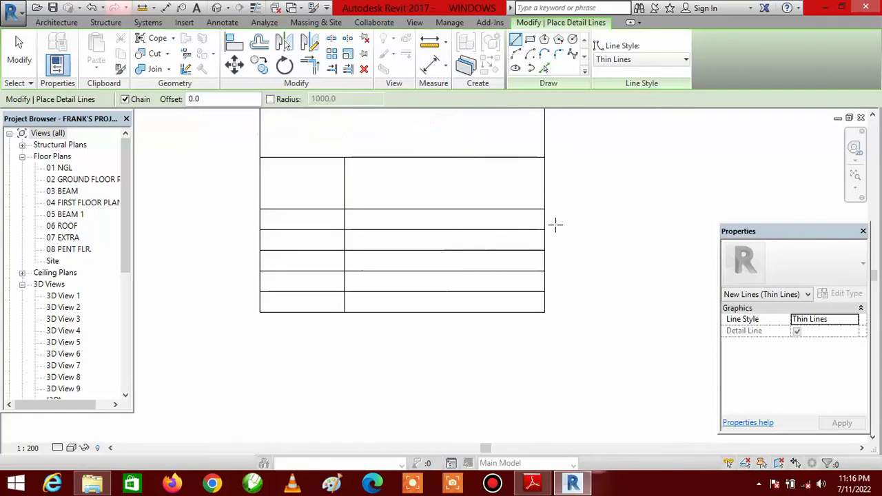
{"action": "left_click", "coordinate": [466, 158]}
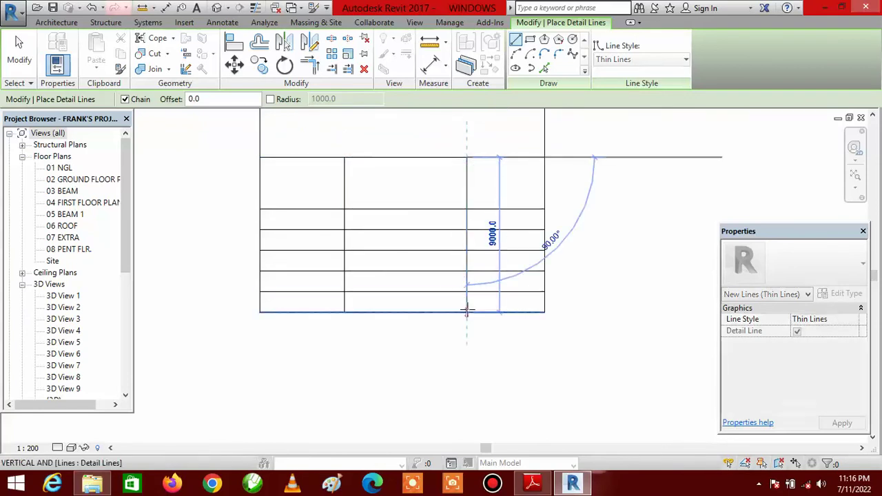
{"action": "left_click", "coordinate": [467, 311]}
{"action": "key", "text": "Escape"}
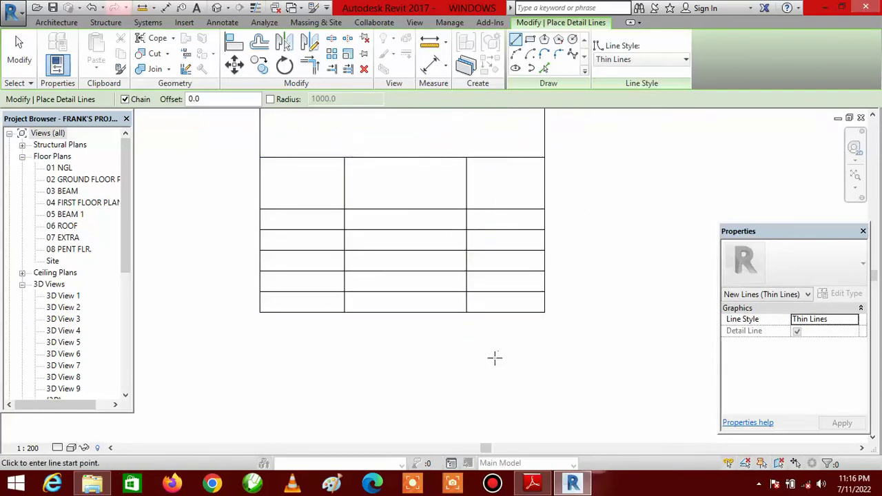
{"action": "scroll", "coordinate": [494, 356], "scroll_direction": "down", "scroll_amount": 2}
{"action": "key", "text": "Escape"}
{"action": "scroll", "coordinate": [561, 222], "scroll_direction": "up", "scroll_amount": 2}
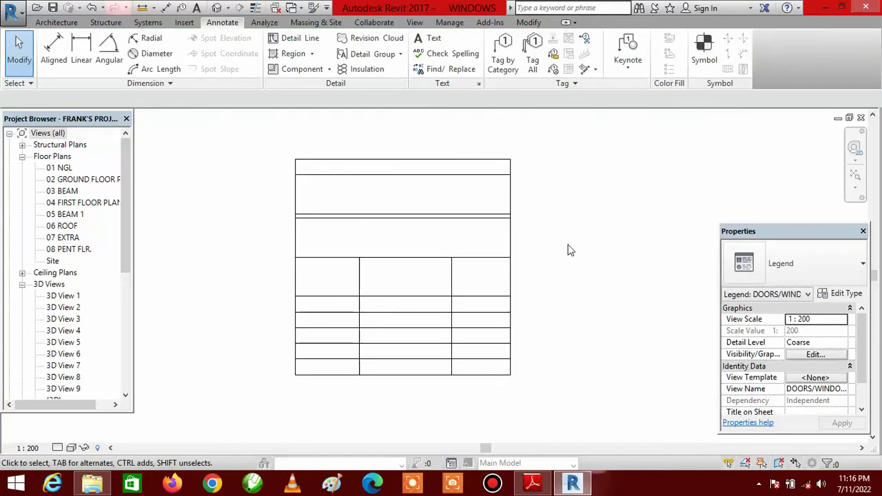
Step: Scroll the Project Browser down and expand the Families node
{"action": "scroll", "coordinate": [432, 256], "scroll_direction": "up", "scroll_amount": 1}
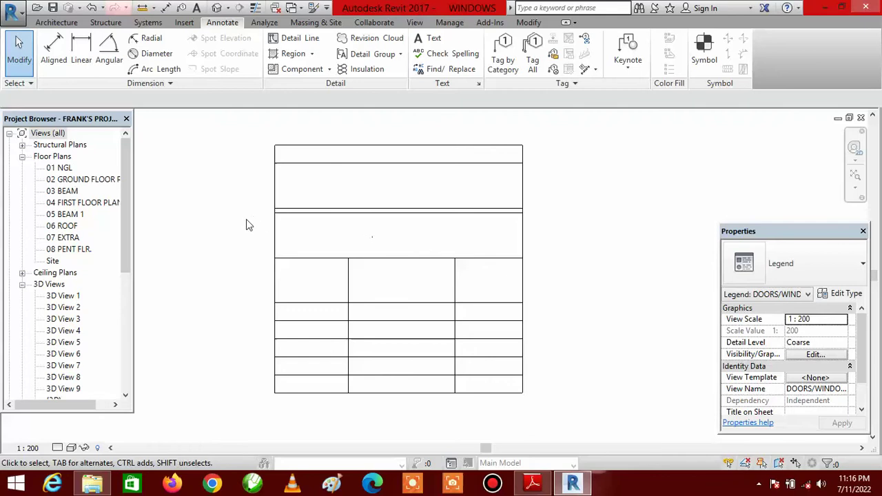
{"action": "left_click_drag", "start_coordinate": [124, 181], "coordinate": [134, 324]}
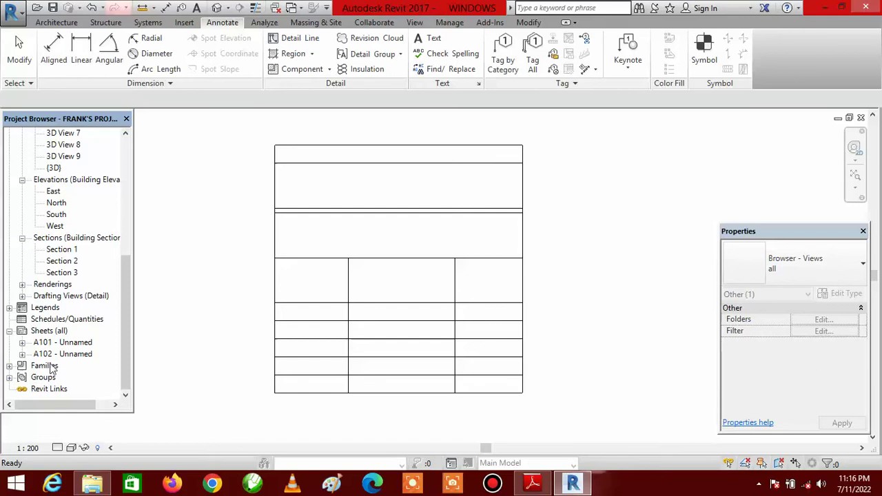
{"action": "left_click", "coordinate": [9, 366]}
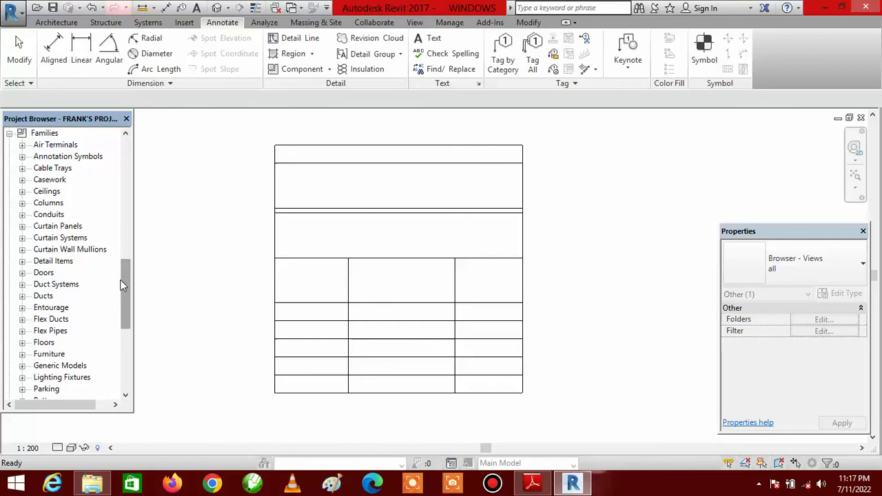
Step: Expand Doors under Families to show the five door families
{"action": "left_click", "coordinate": [22, 273]}
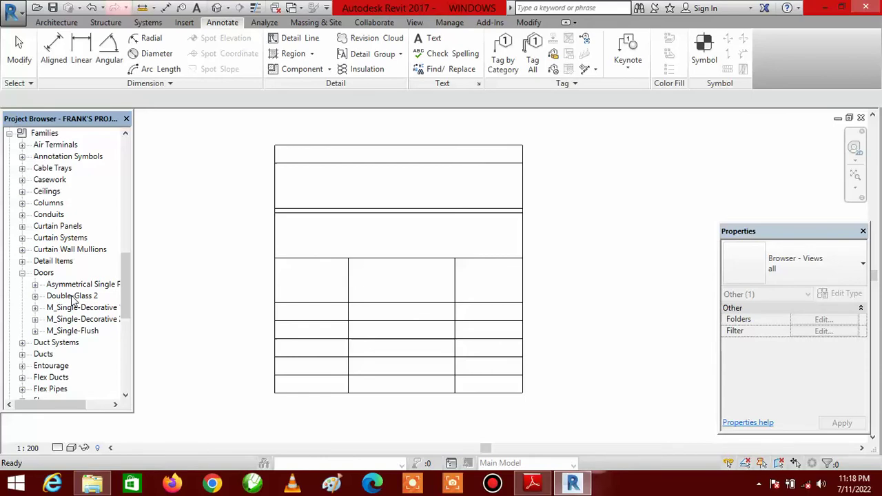
Step: Drag the Double-Glass 2 1800 x 2100mm door type from the Project Browser into the legend view
{"action": "left_click", "coordinate": [35, 296]}
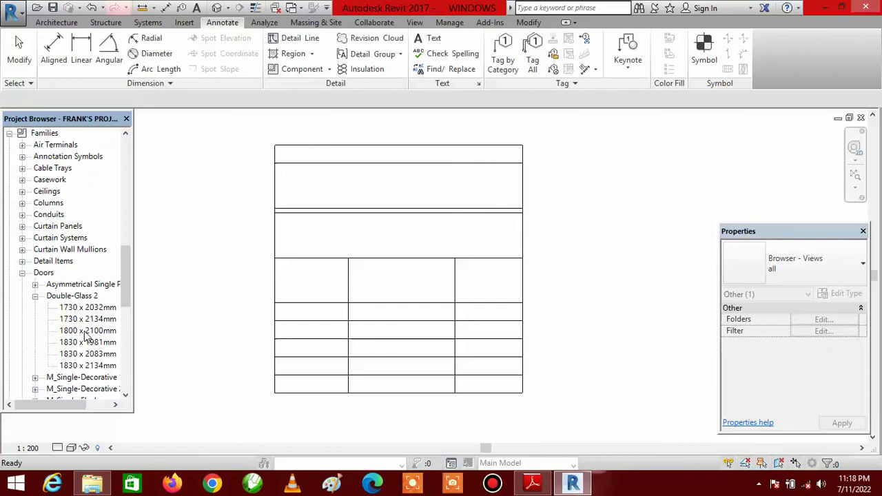
{"action": "left_click", "coordinate": [84, 331]}
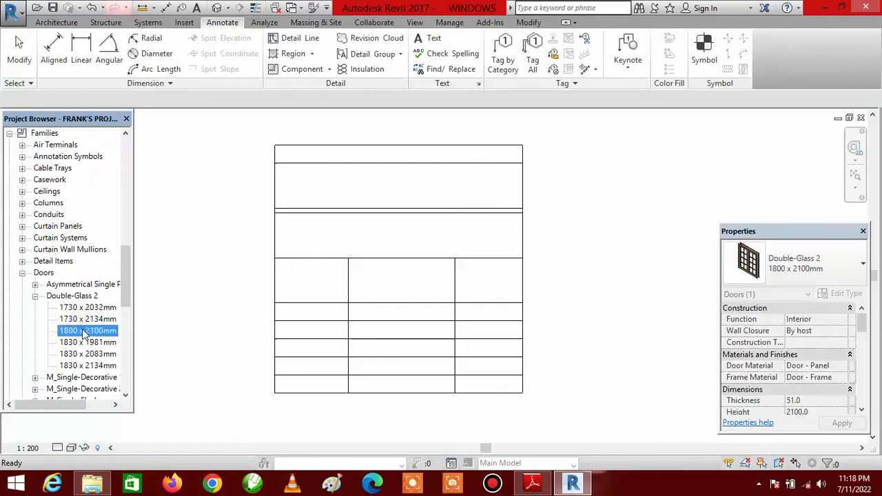
{"action": "left_click_drag", "start_coordinate": [85, 333], "coordinate": [389, 192]}
{"action": "left_click_drag", "start_coordinate": [388, 192], "coordinate": [382, 188]}
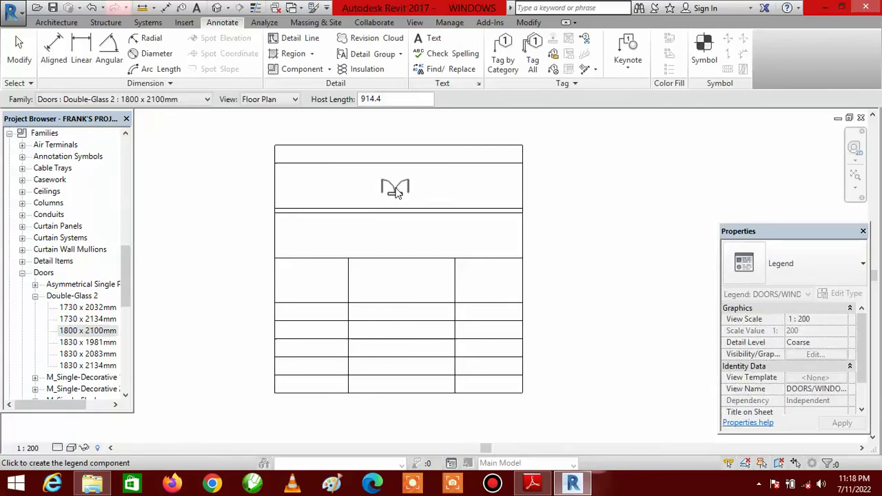
Step: Place two Double-Glass 2 door legend symbols in the table's first and second rows
{"action": "left_click", "coordinate": [395, 193]}
{"action": "left_click", "coordinate": [399, 237]}
{"action": "left_click", "coordinate": [200, 204]}
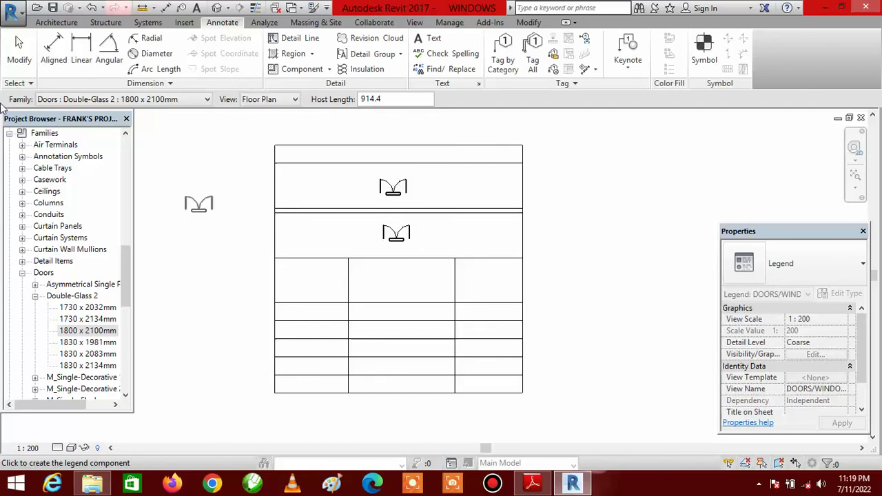
{"action": "left_click", "coordinate": [19, 56]}
{"action": "scroll", "coordinate": [421, 210], "scroll_direction": "up", "scroll_amount": 2}
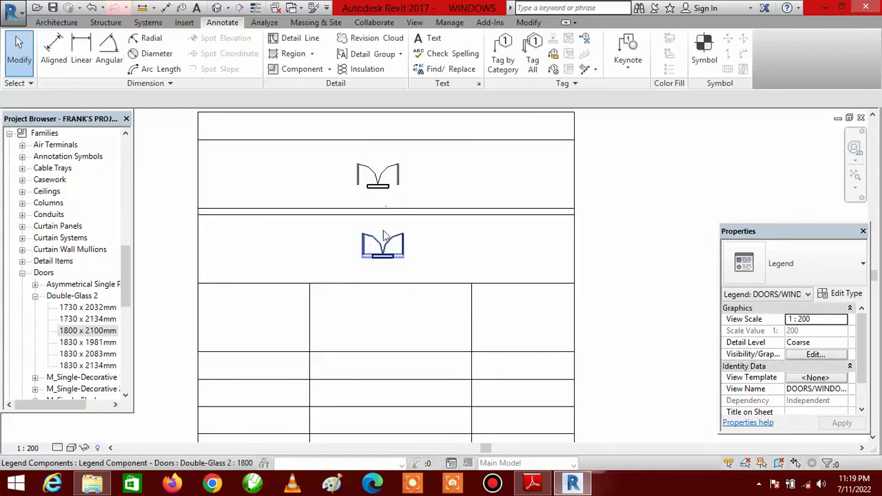
{"action": "left_click", "coordinate": [386, 178]}
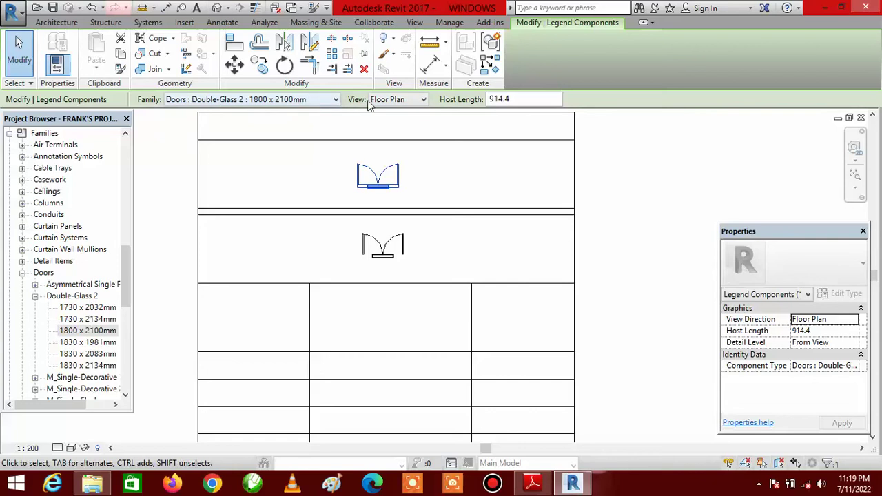
Step: Change the upper door symbol's view to Elevation : Front, then deselect it
{"action": "left_click", "coordinate": [424, 100]}
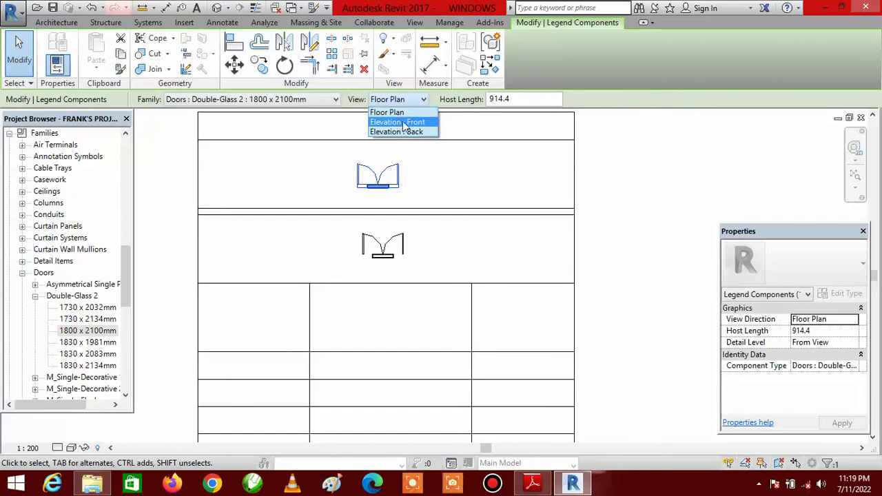
{"action": "left_click", "coordinate": [417, 124]}
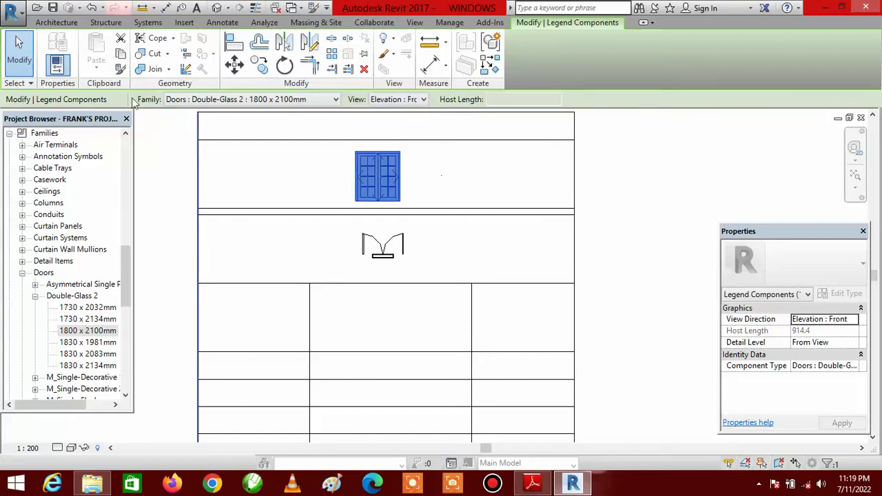
{"action": "left_click", "coordinate": [19, 52]}
{"action": "scroll", "coordinate": [384, 222], "scroll_direction": "down", "scroll_amount": 2}
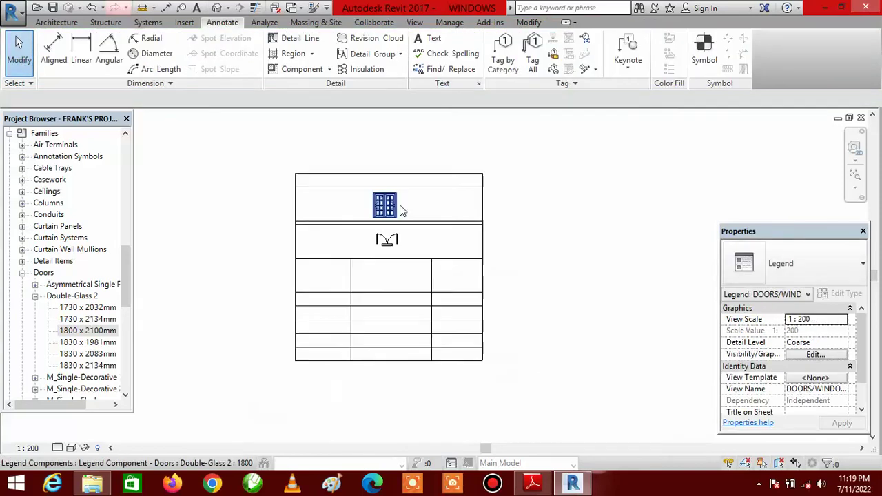
{"action": "scroll", "coordinate": [400, 214], "scroll_direction": "up", "scroll_amount": 1}
{"action": "scroll", "coordinate": [397, 209], "scroll_direction": "up", "scroll_amount": 1}
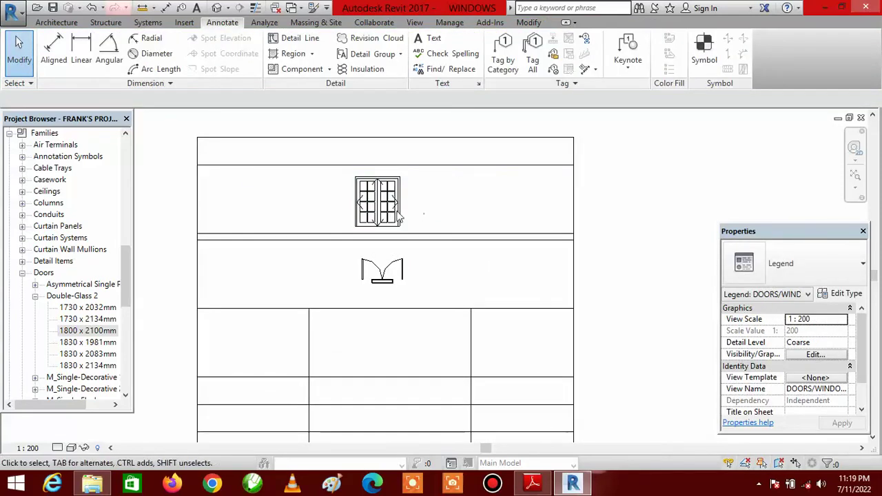
Step: Add a 2176 aligned height dimension beside the front-elevation door
{"action": "left_click", "coordinate": [54, 50]}
{"action": "scroll", "coordinate": [407, 185], "scroll_direction": "up", "scroll_amount": 5}
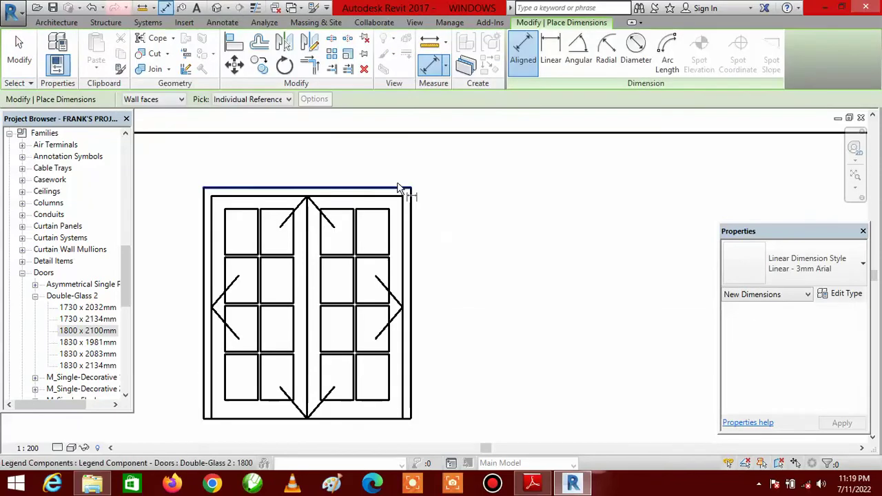
{"action": "left_click", "coordinate": [410, 189]}
{"action": "scroll", "coordinate": [405, 187], "scroll_direction": "down", "scroll_amount": 3}
{"action": "scroll", "coordinate": [398, 269], "scroll_direction": "up", "scroll_amount": 3}
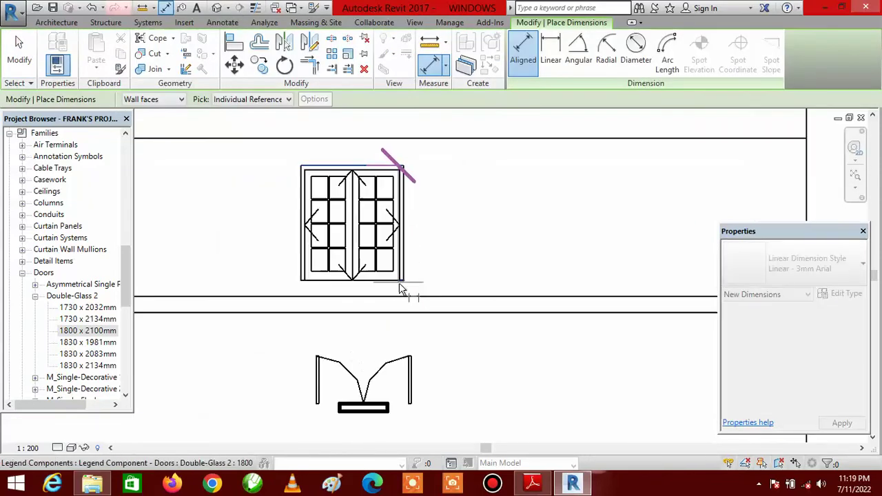
{"action": "left_click", "coordinate": [393, 280]}
{"action": "scroll", "coordinate": [414, 275], "scroll_direction": "down", "scroll_amount": 2}
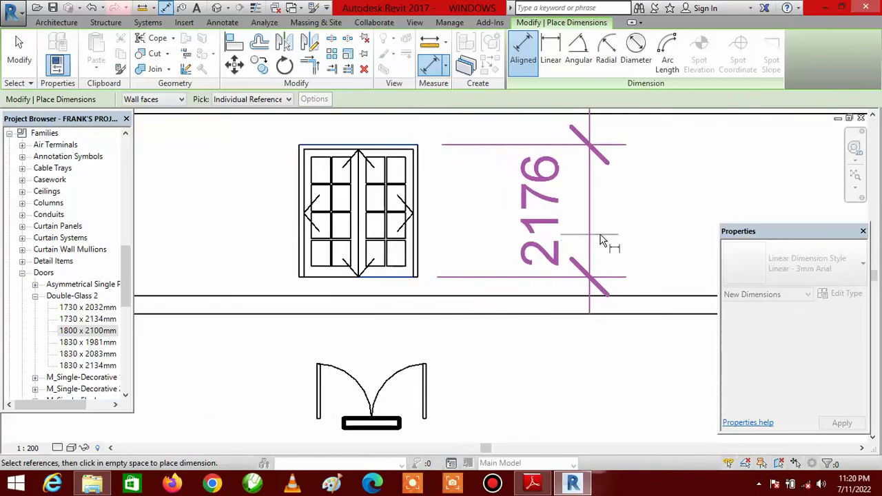
{"action": "left_click", "coordinate": [606, 241]}
{"action": "scroll", "coordinate": [340, 196], "scroll_direction": "down", "scroll_amount": 1}
{"action": "scroll", "coordinate": [324, 259], "scroll_direction": "up", "scroll_amount": 3}
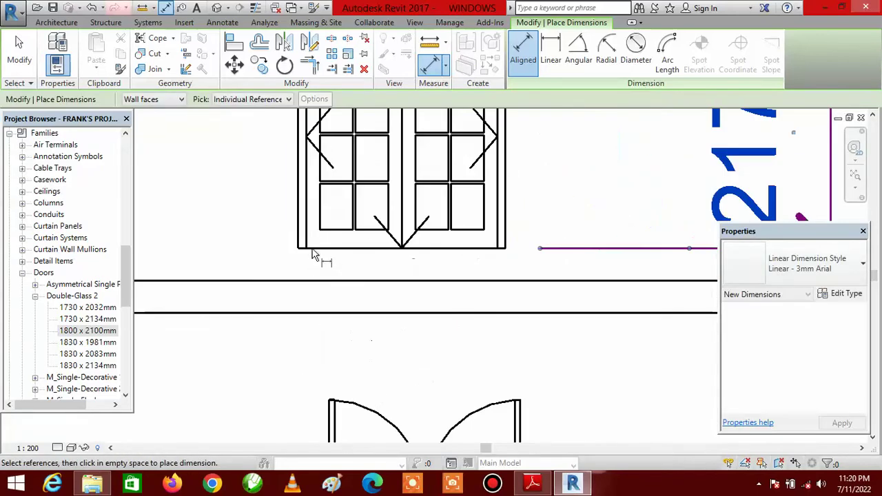
Step: Add a 1952 width dimension below the door elevation
{"action": "left_click", "coordinate": [283, 200]}
{"action": "scroll", "coordinate": [397, 214], "scroll_direction": "down", "scroll_amount": 2}
{"action": "scroll", "coordinate": [404, 207], "scroll_direction": "up", "scroll_amount": 2}
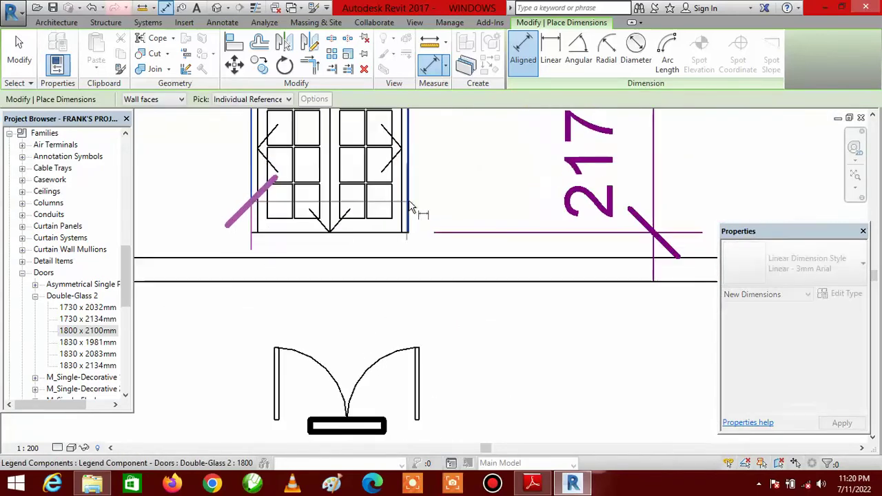
{"action": "left_click", "coordinate": [409, 199]}
{"action": "scroll", "coordinate": [404, 234], "scroll_direction": "down", "scroll_amount": 1}
{"action": "scroll", "coordinate": [404, 236], "scroll_direction": "down", "scroll_amount": 1}
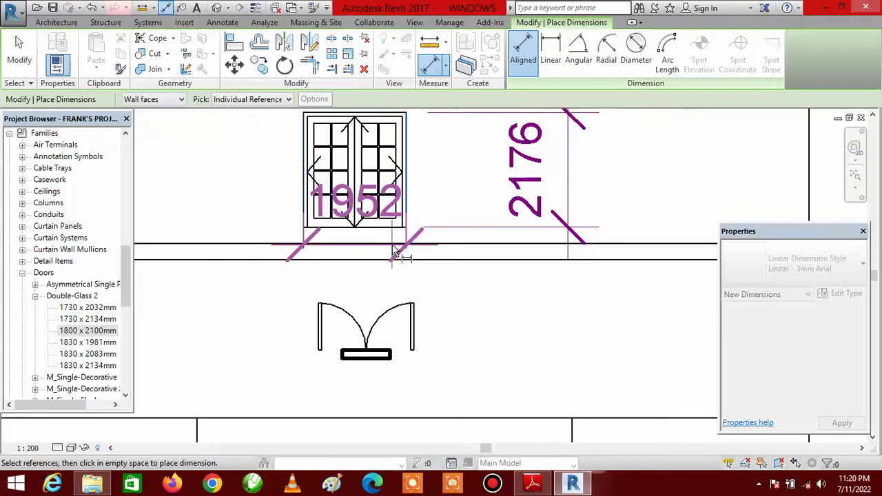
{"action": "scroll", "coordinate": [389, 255], "scroll_direction": "up", "scroll_amount": 1}
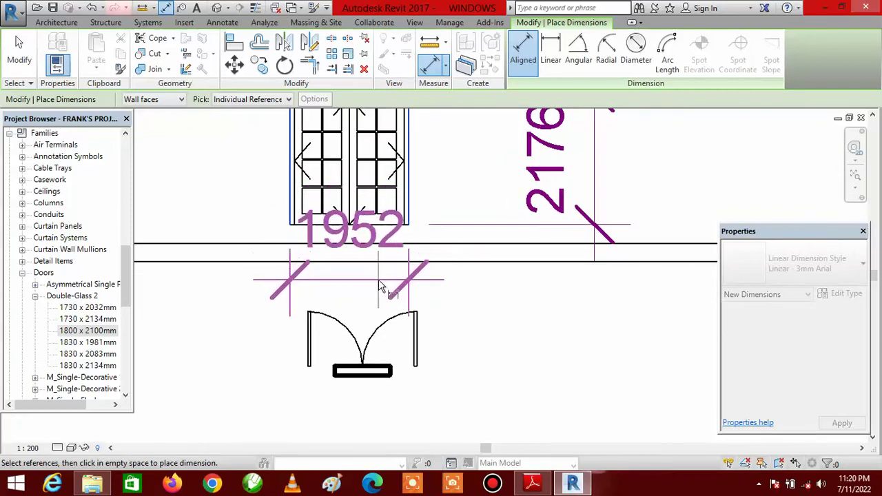
{"action": "left_click", "coordinate": [372, 308]}
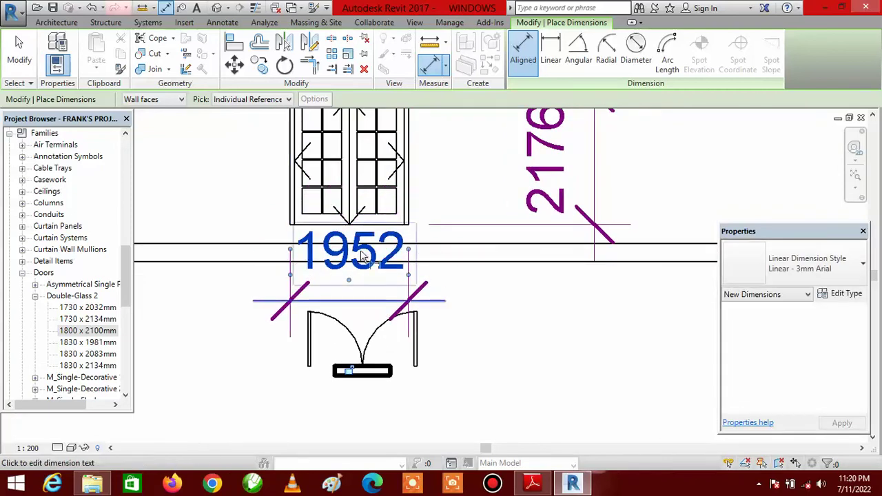
{"action": "scroll", "coordinate": [372, 264], "scroll_direction": "down", "scroll_amount": 3}
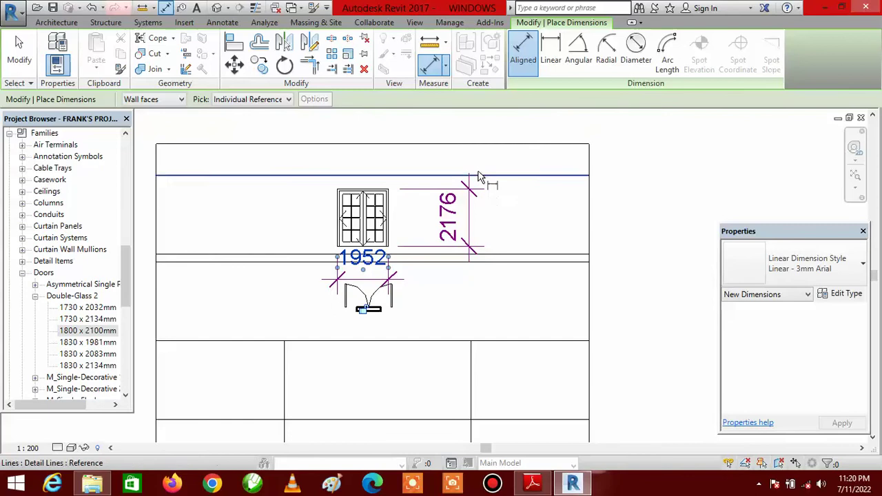
Step: Cancel the dimension tool and select the front-elevation door symbol
{"action": "right_click", "coordinate": [502, 153]}
{"action": "left_click", "coordinate": [531, 160]}
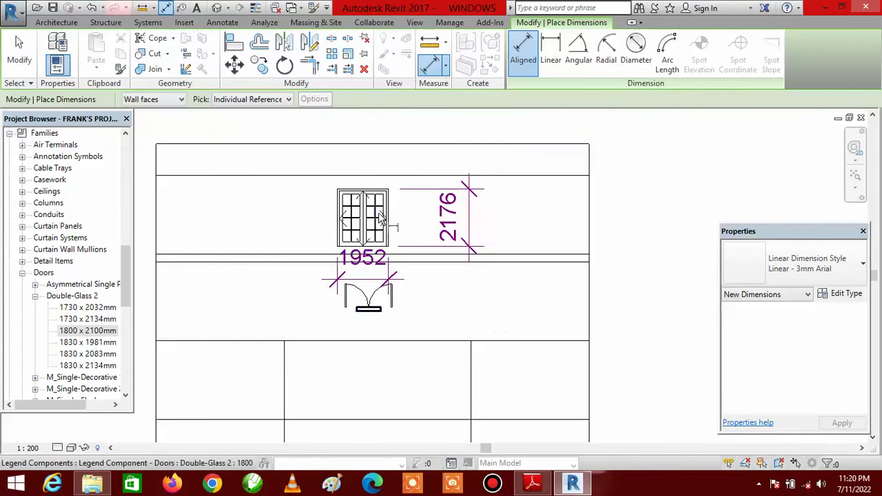
{"action": "right_click", "coordinate": [518, 164]}
{"action": "left_click", "coordinate": [553, 170]}
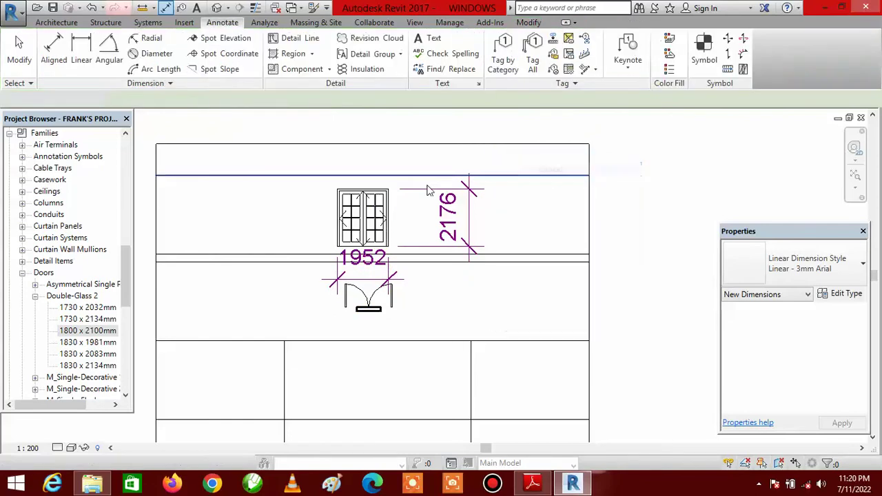
{"action": "left_click", "coordinate": [362, 217]}
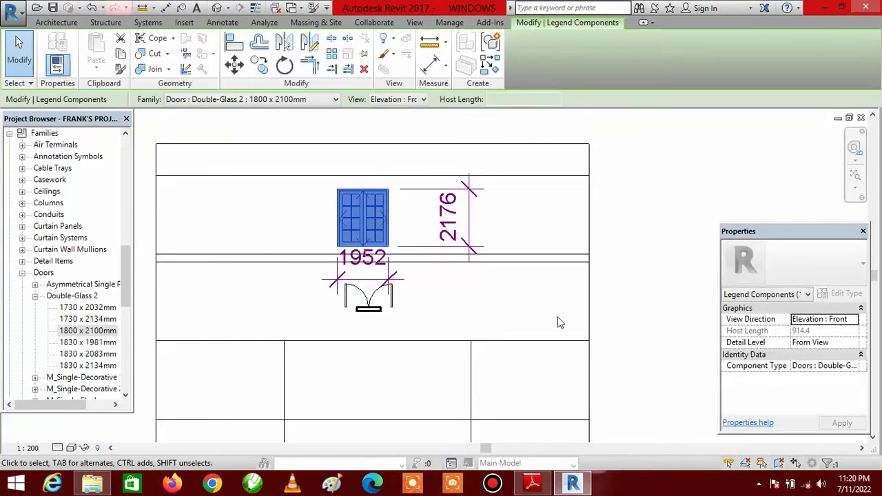
Step: Nudge the door elevation and its dimensions up and back down
{"action": "key", "text": "Up"}
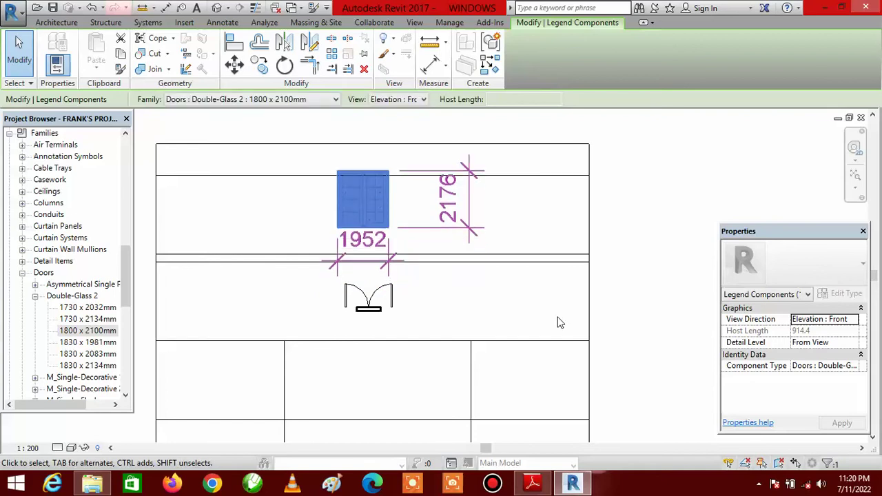
{"action": "key", "text": "Down"}
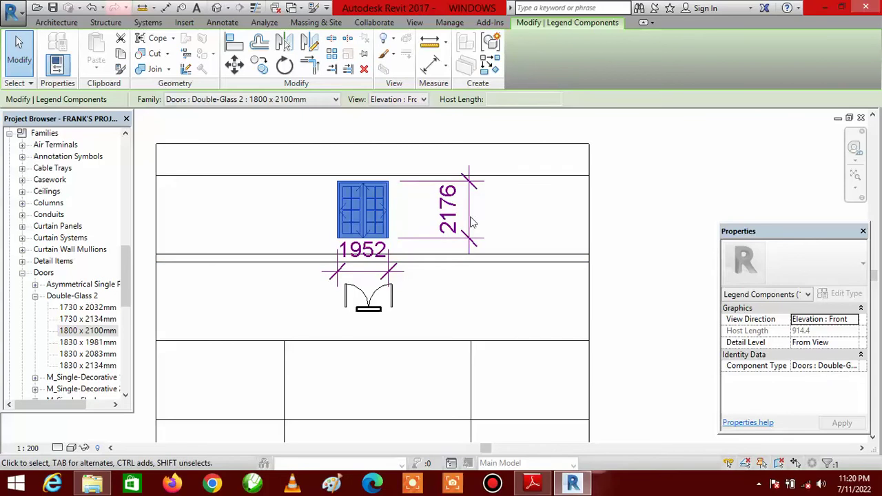
{"action": "scroll", "coordinate": [453, 207], "scroll_direction": "down", "scroll_amount": 4}
{"action": "scroll", "coordinate": [482, 234], "scroll_direction": "up", "scroll_amount": 3}
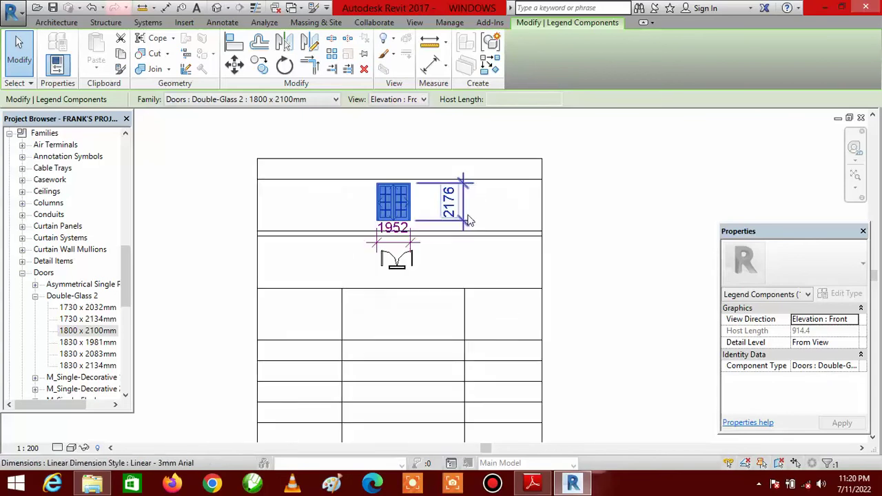
{"action": "scroll", "coordinate": [500, 234], "scroll_direction": "down", "scroll_amount": 3}
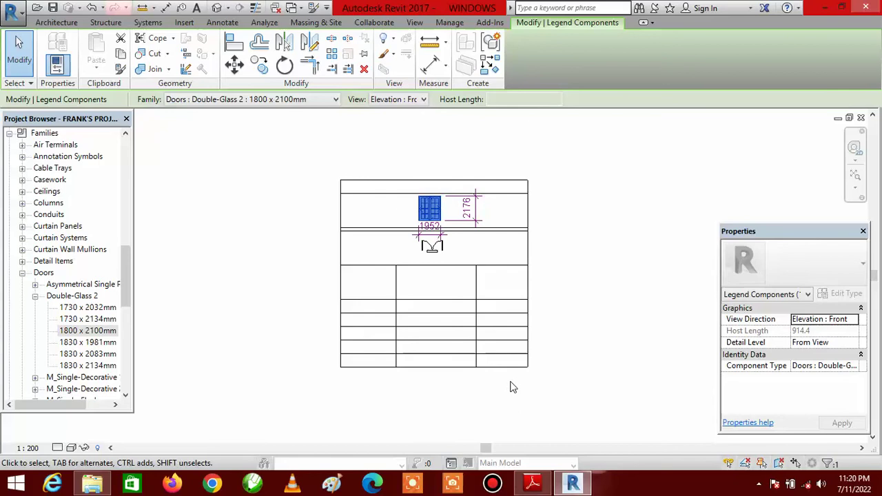
Step: Select the legend table lines and contents and move them downward
{"action": "left_click_drag", "start_coordinate": [510, 381], "coordinate": [501, 221]}
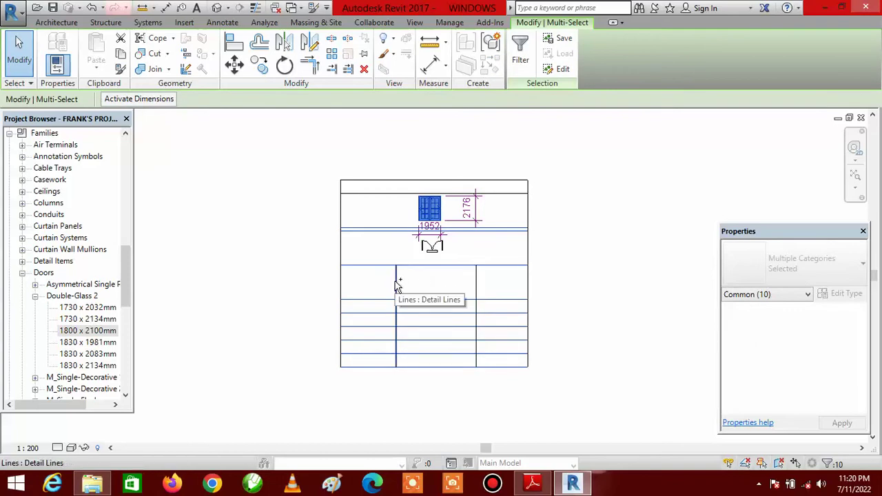
{"action": "left_click", "coordinate": [478, 294], "text": "ctrl"}
{"action": "left_click", "coordinate": [482, 293], "text": "ctrl"}
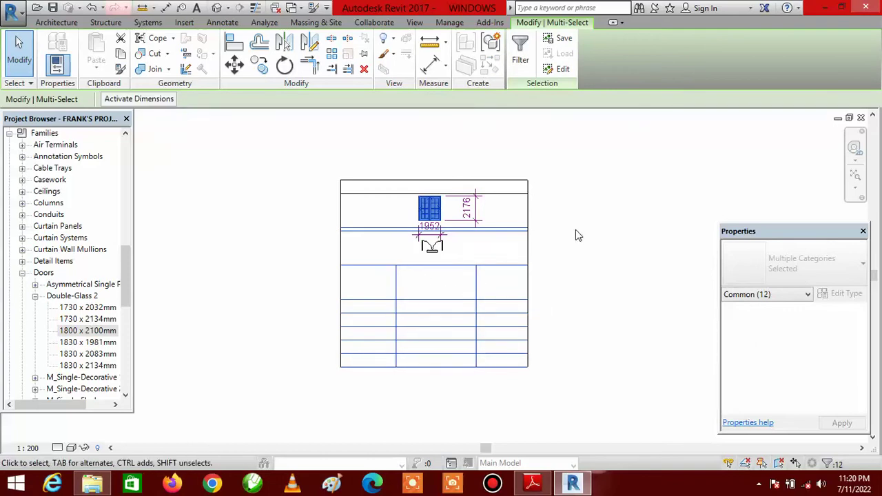
{"action": "key", "text": "Down"}
{"action": "key", "text": "Down"}
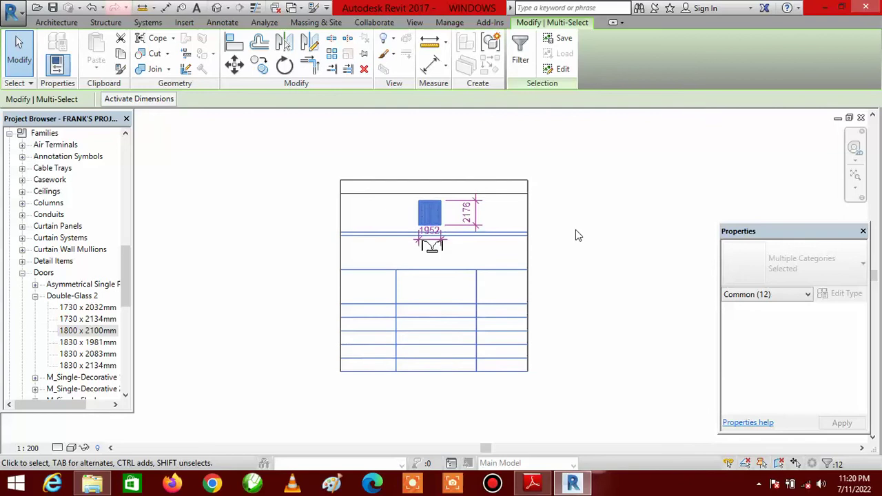
{"action": "key", "text": "Down"}
{"action": "key", "text": "Down"}
{"action": "key", "text": "Down"}
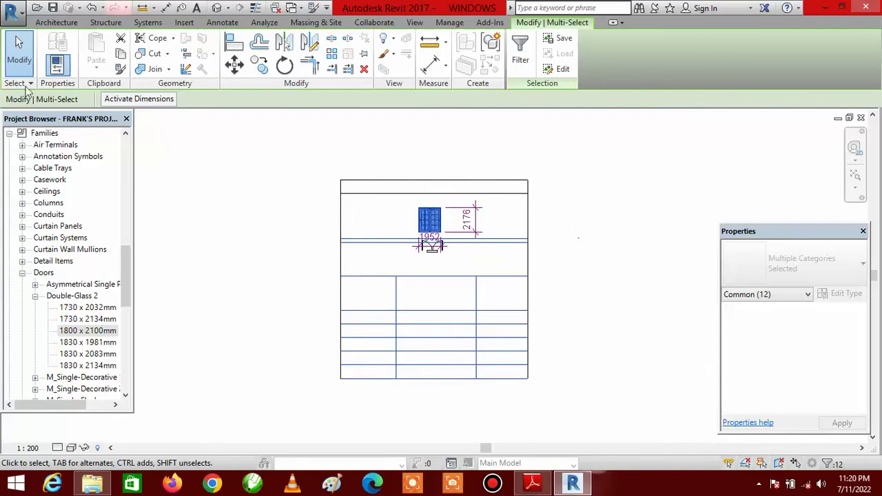
{"action": "left_click", "coordinate": [18, 64]}
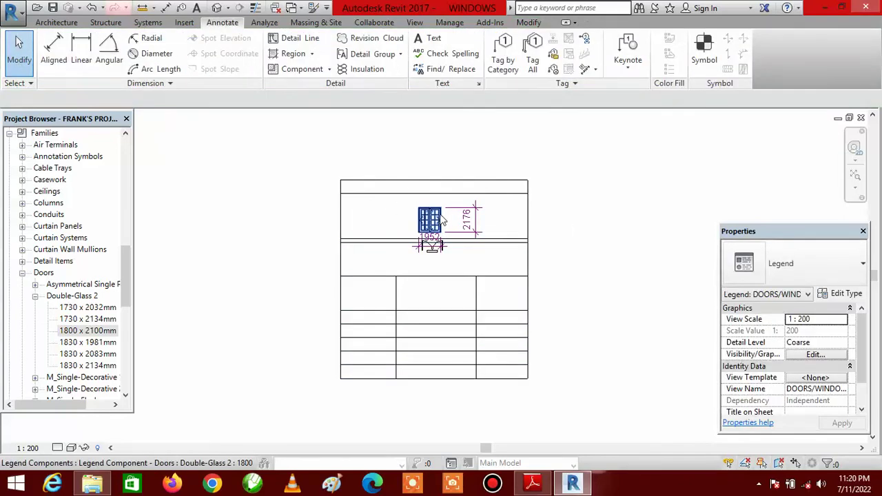
Step: Nudge the dimensioned door elevation higher in the top row and deselect it
{"action": "left_click", "coordinate": [444, 219]}
{"action": "key", "text": "Up"}
{"action": "key", "text": "Up"}
{"action": "key", "text": "Up"}
{"action": "key", "text": "Up"}
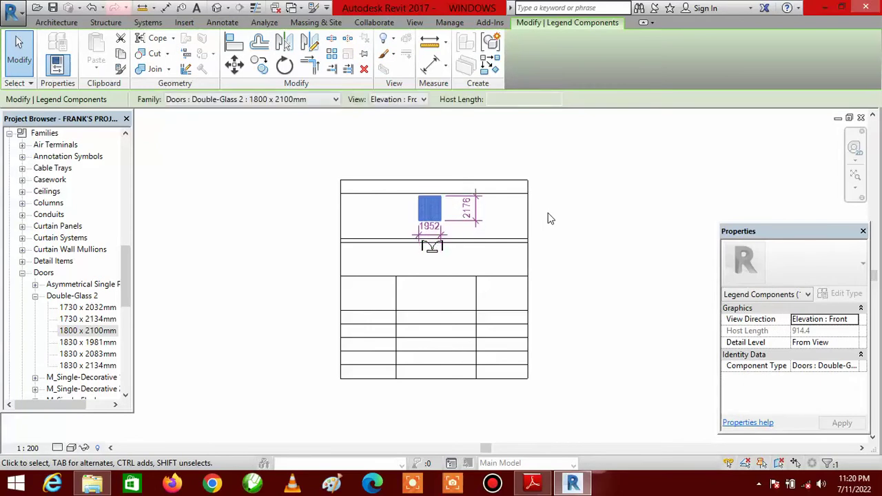
{"action": "left_click", "coordinate": [572, 205]}
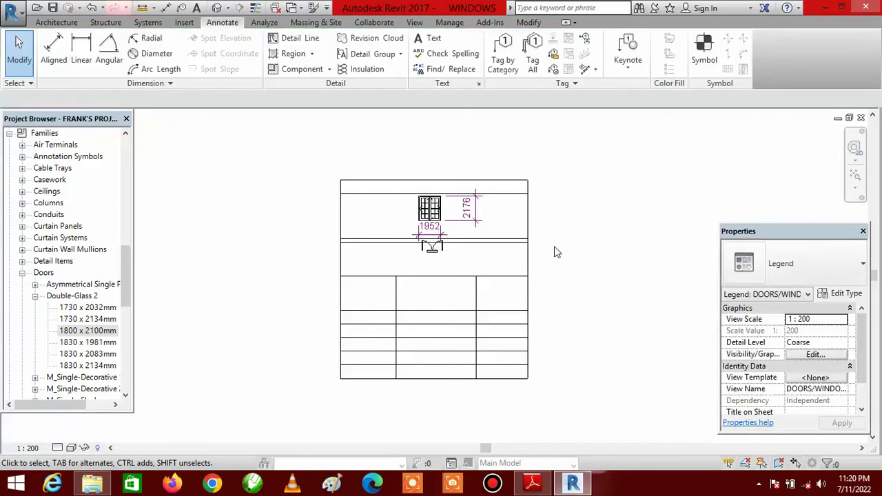
{"action": "scroll", "coordinate": [480, 222], "scroll_direction": "up", "scroll_amount": 3}
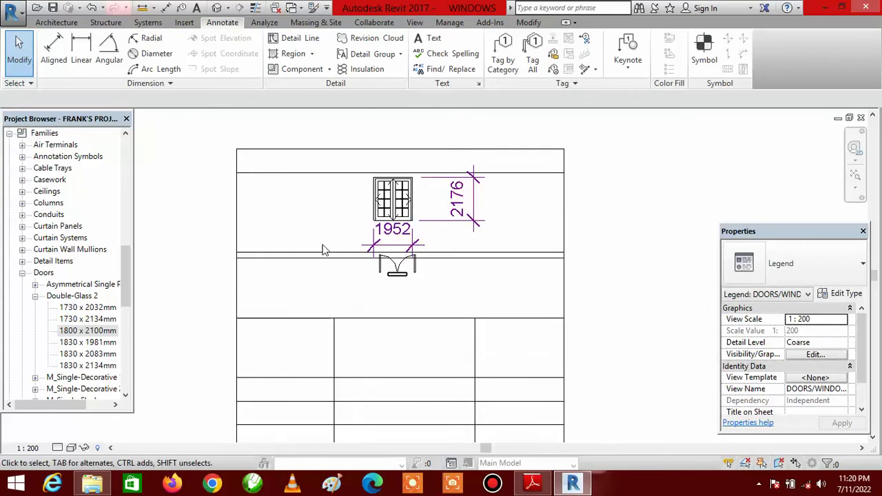
{"action": "scroll", "coordinate": [406, 248], "scroll_direction": "down", "scroll_amount": 1}
{"action": "scroll", "coordinate": [412, 246], "scroll_direction": "down", "scroll_amount": 2}
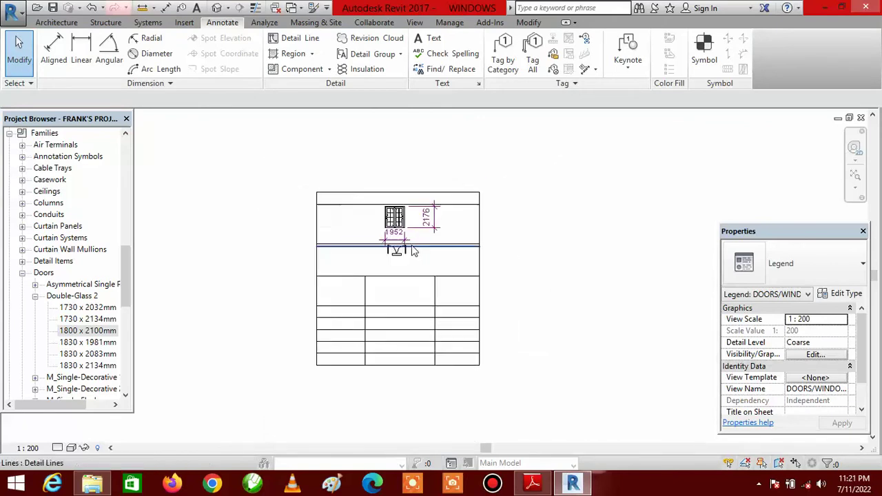
{"action": "scroll", "coordinate": [412, 251], "scroll_direction": "up", "scroll_amount": 4}
Step: Nudge the door plan symbol down into the plan row below the elevation's wall line
{"action": "left_click", "coordinate": [390, 256]}
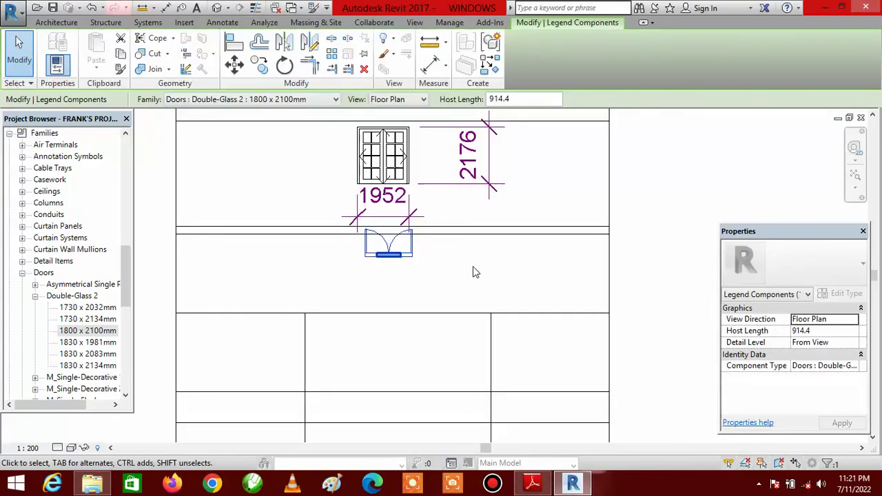
{"action": "key", "text": "Down"}
{"action": "key", "text": "Down"}
{"action": "key", "text": "Down"}
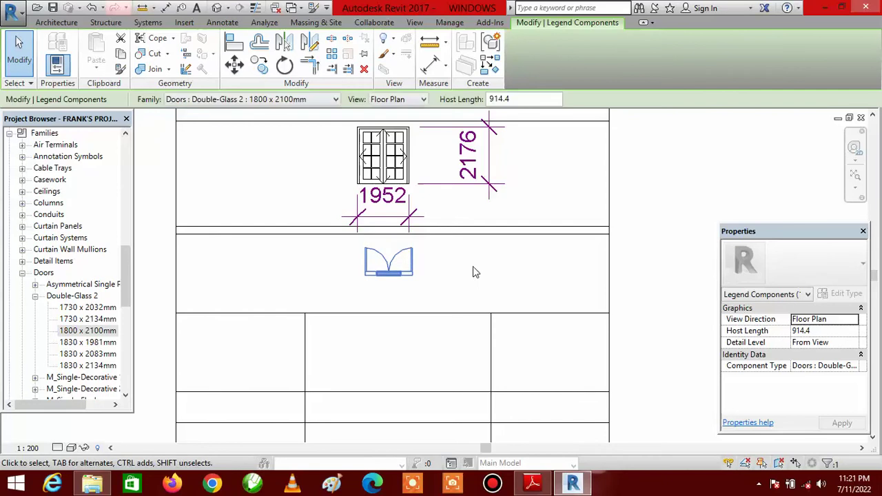
{"action": "key", "text": "Down"}
{"action": "key", "text": "Down"}
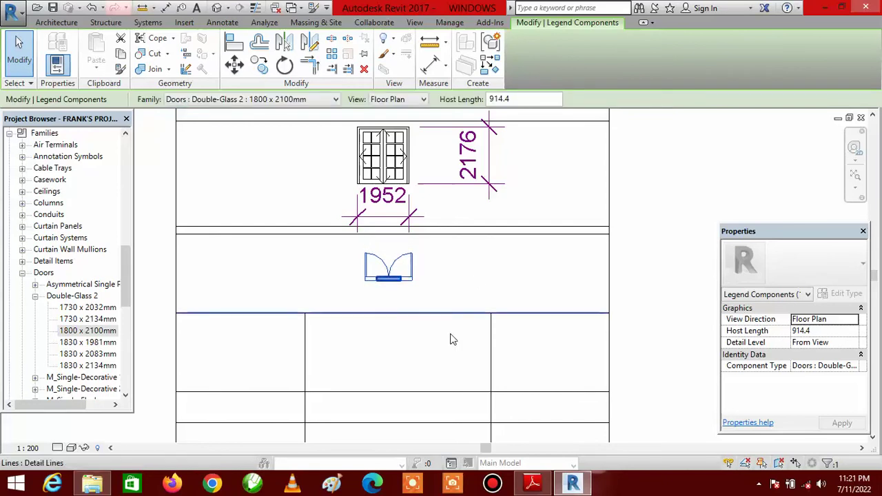
{"action": "scroll", "coordinate": [450, 338], "scroll_direction": "down", "scroll_amount": 2}
{"action": "left_click", "coordinate": [370, 252]}
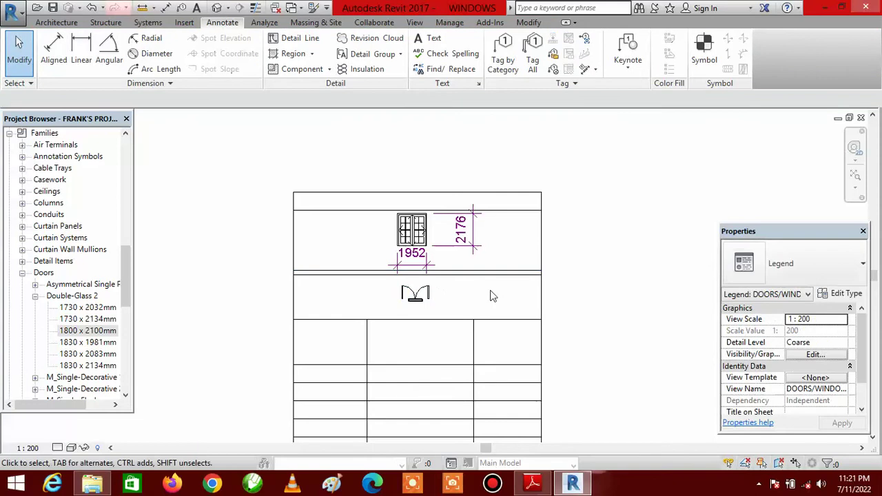
{"action": "scroll", "coordinate": [419, 310], "scroll_direction": "up", "scroll_amount": 5}
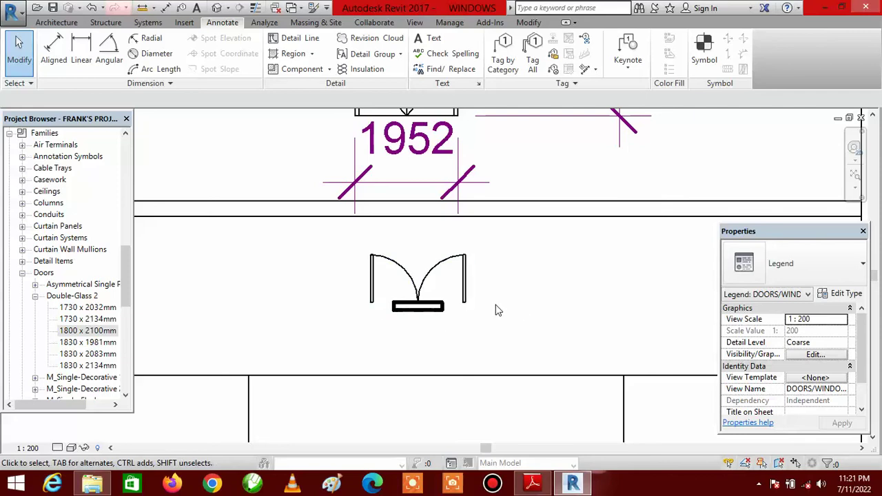
{"action": "left_click", "coordinate": [423, 312]}
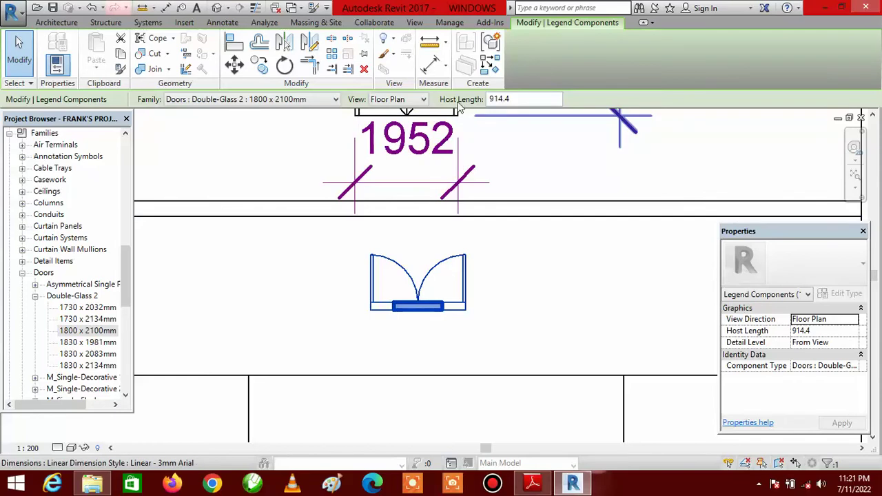
Step: Set the door plan symbol's host length to 3000 so wall stubs show on both sides
{"action": "left_click", "coordinate": [519, 100]}
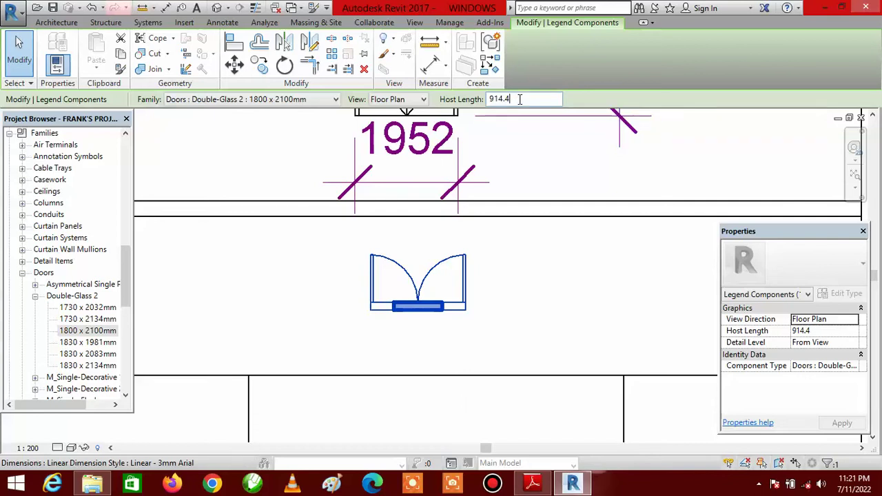
{"action": "key", "text": "BackSpace"}
{"action": "key", "text": "BackSpace"}
{"action": "key", "text": "BackSpace"}
{"action": "left_click", "coordinate": [11, 66]}
{"action": "scroll", "coordinate": [409, 384], "scroll_direction": "down", "scroll_amount": 3}
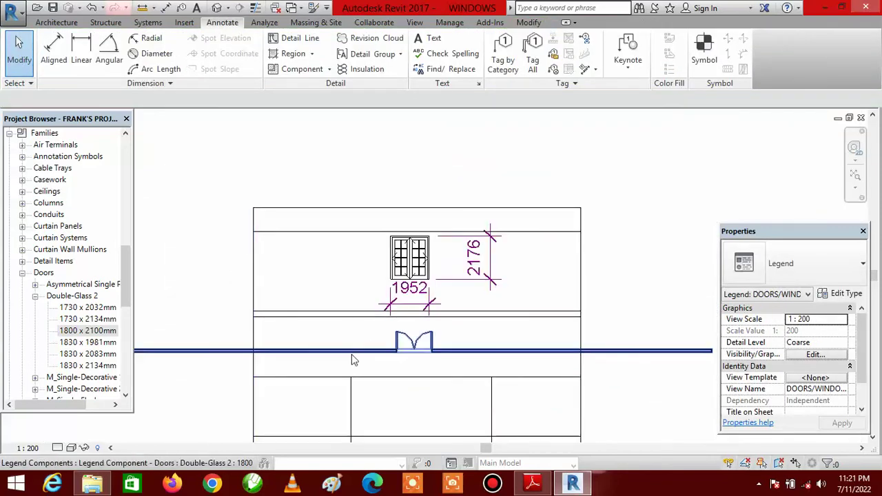
{"action": "left_click", "coordinate": [393, 357]}
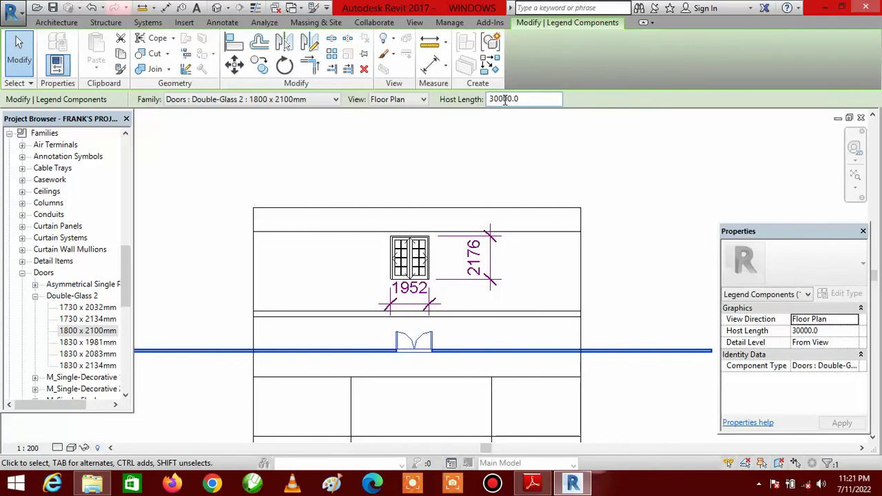
{"action": "left_click", "coordinate": [15, 59]}
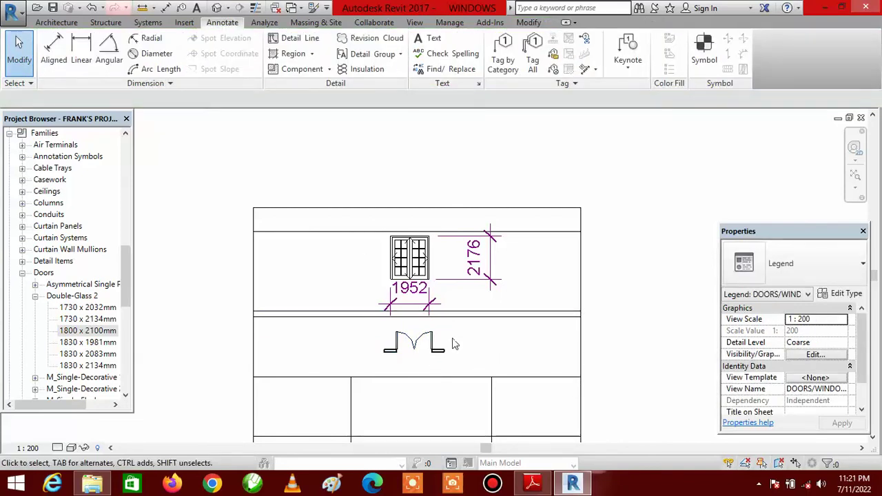
{"action": "scroll", "coordinate": [390, 283], "scroll_direction": "down", "scroll_amount": 2}
{"action": "scroll", "coordinate": [441, 343], "scroll_direction": "up", "scroll_amount": 1}
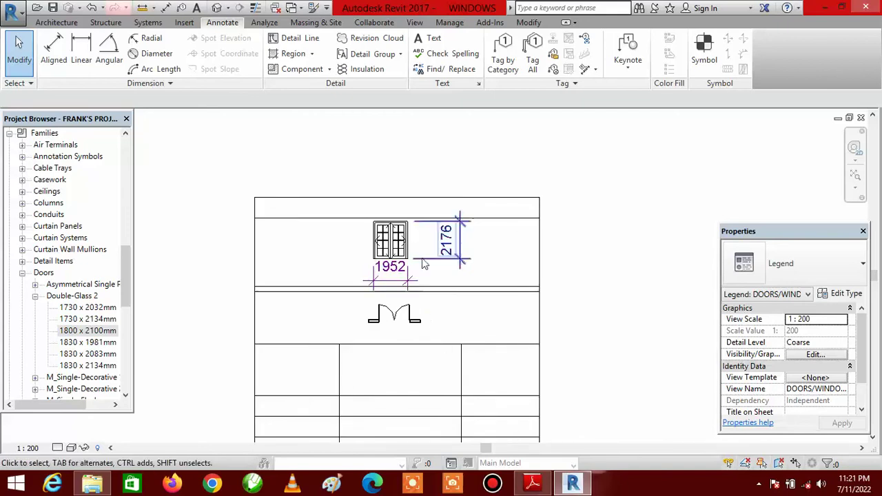
{"action": "scroll", "coordinate": [451, 242], "scroll_direction": "down", "scroll_amount": 1}
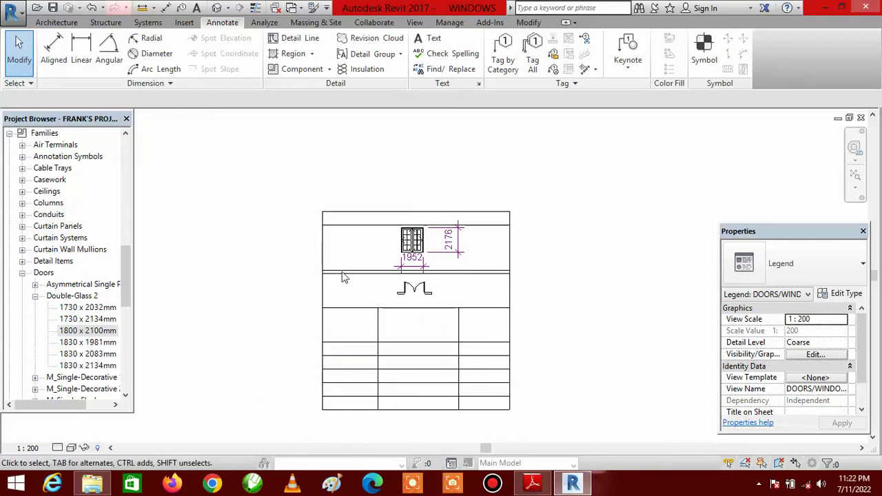
{"action": "left_click", "coordinate": [532, 482]}
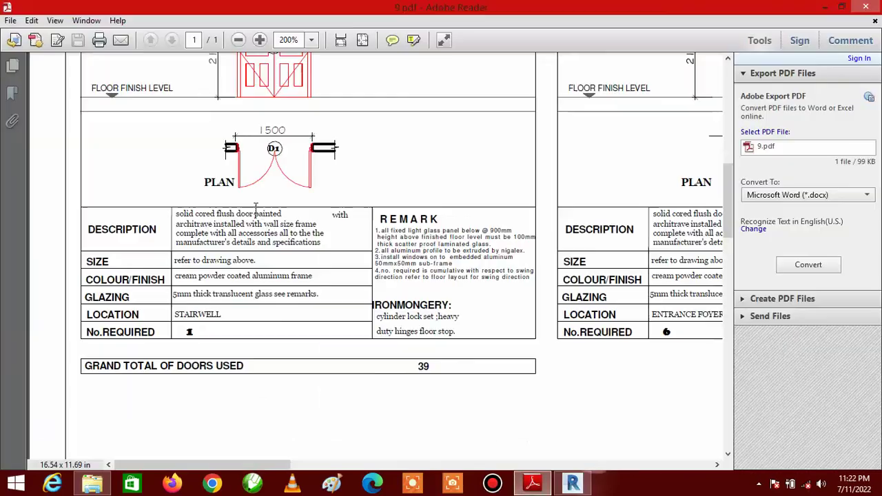
{"action": "scroll", "coordinate": [358, 363], "scroll_direction": "up", "scroll_amount": 2}
{"action": "scroll", "coordinate": [358, 364], "scroll_direction": "up", "scroll_amount": 5}
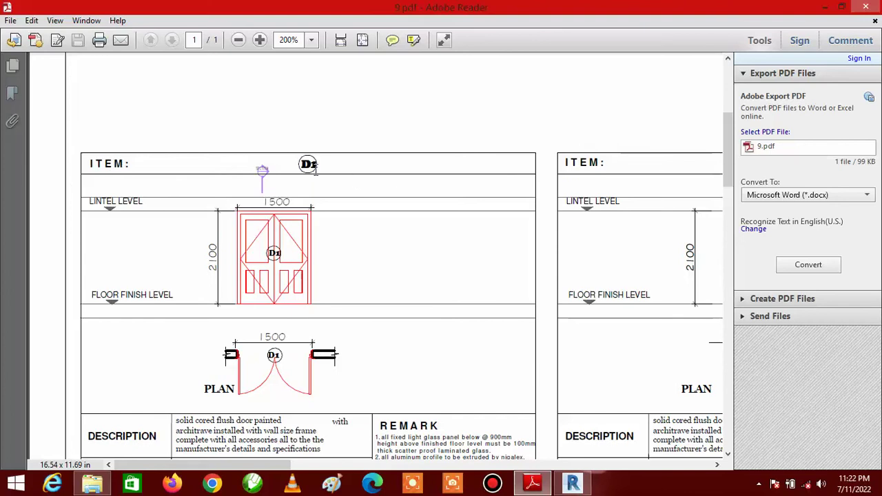
{"action": "scroll", "coordinate": [317, 172], "scroll_direction": "down", "scroll_amount": 3}
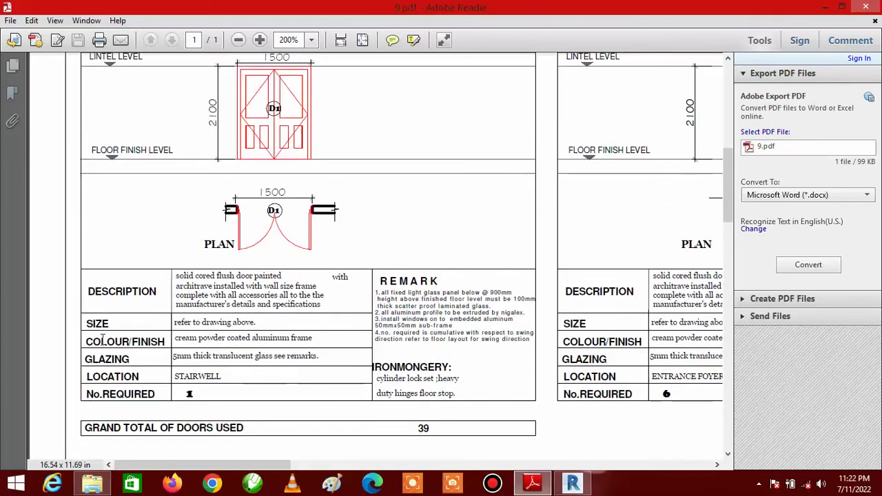
{"action": "scroll", "coordinate": [257, 301], "scroll_direction": "down", "scroll_amount": 1}
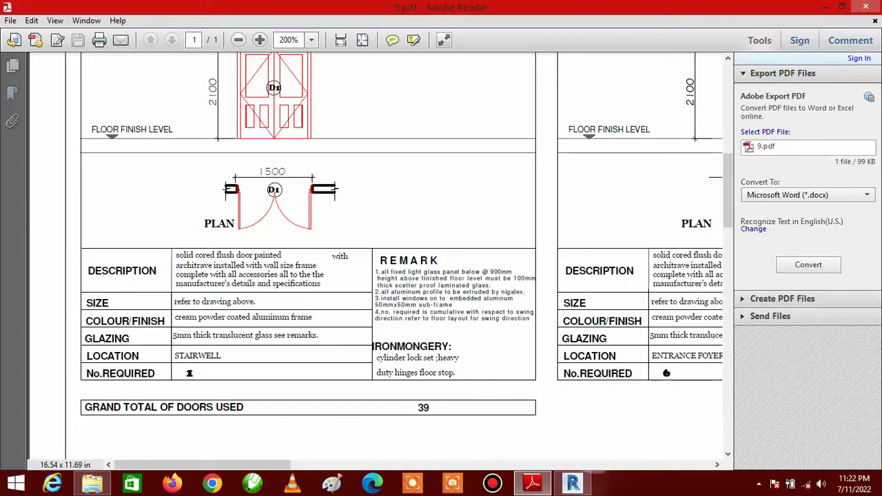
{"action": "left_click", "coordinate": [572, 483]}
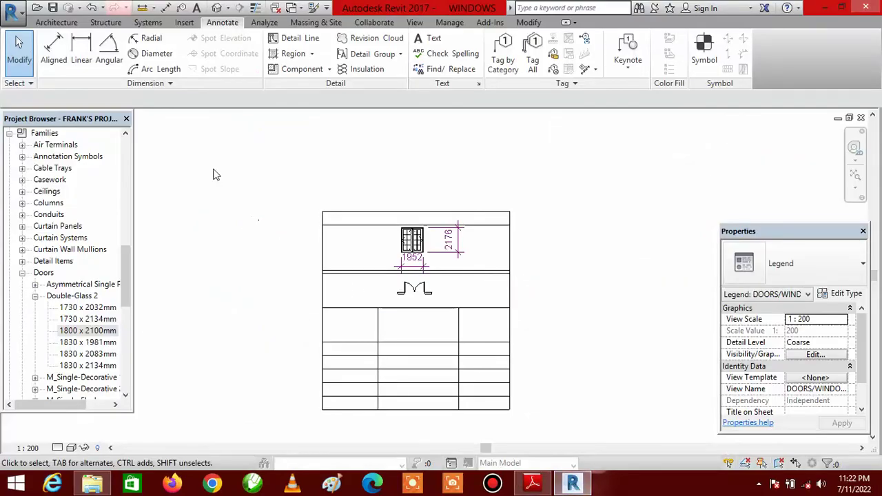
Step: Start a text note and open type properties for the 3.5mm bernard text style
{"action": "scroll", "coordinate": [367, 231], "scroll_direction": "up", "scroll_amount": 2}
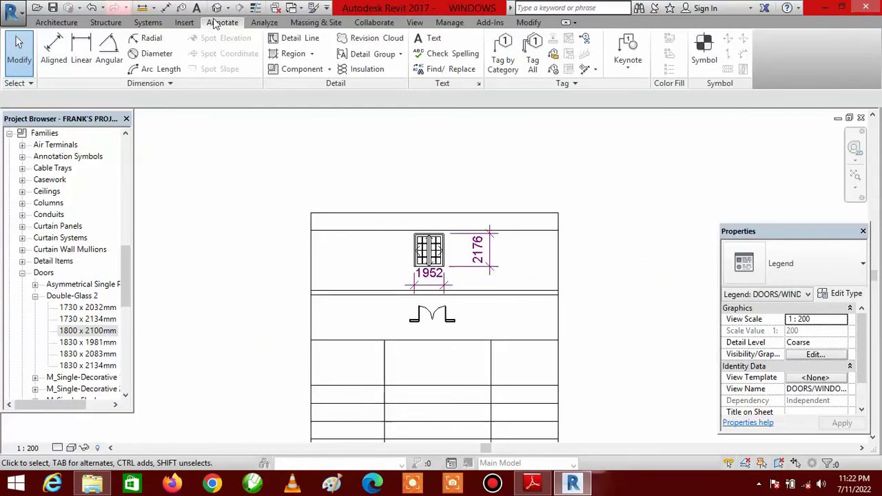
{"action": "left_click", "coordinate": [427, 39]}
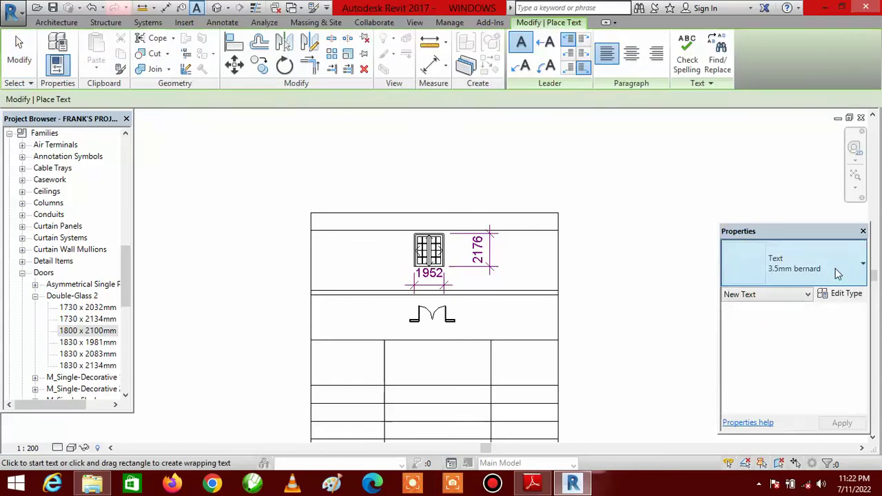
{"action": "left_click", "coordinate": [835, 268]}
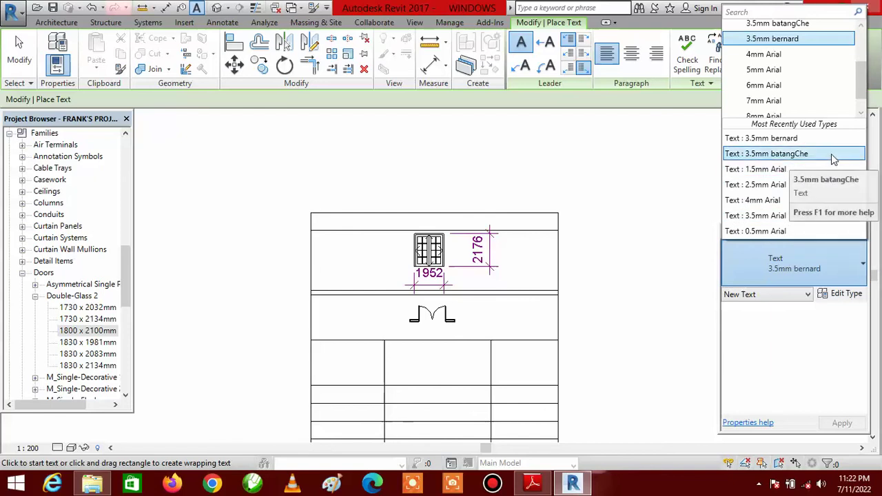
{"action": "left_click", "coordinate": [843, 293]}
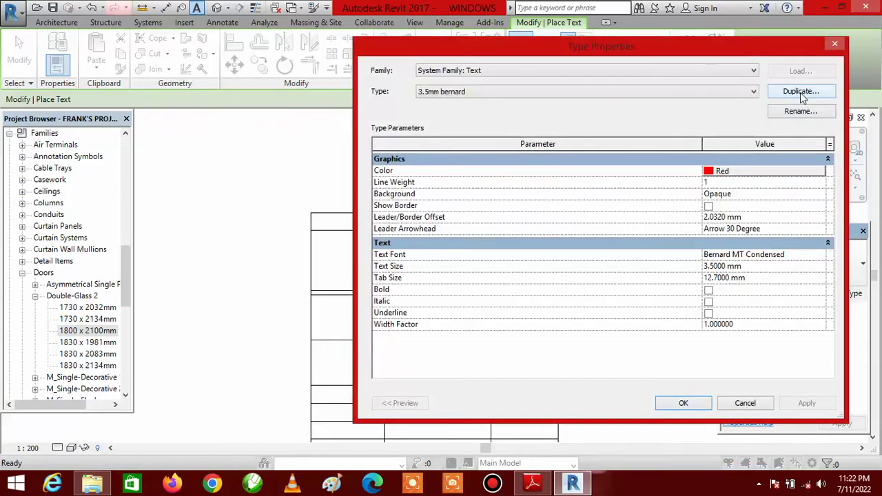
Step: Duplicate the text type as TEXT1 and set its colour to dark blue (RGB 0-0-160)
{"action": "left_click", "coordinate": [800, 92]}
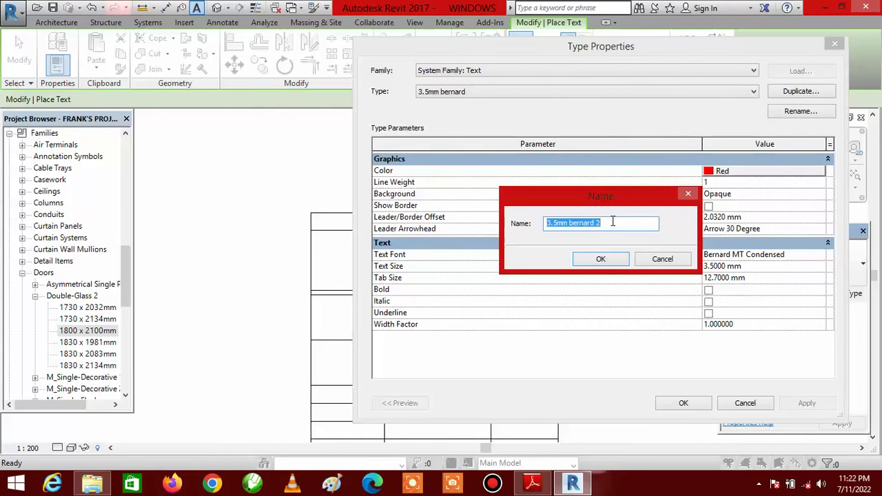
{"action": "type", "text": "TEXT1"}
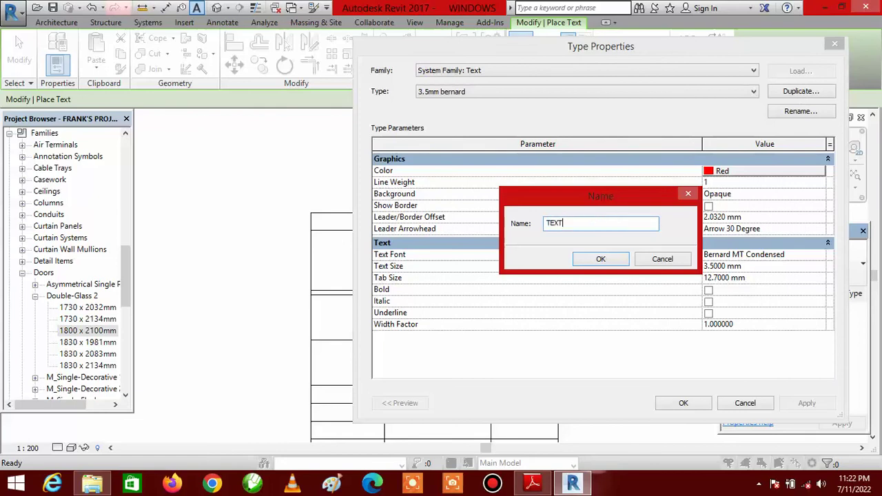
{"action": "left_click", "coordinate": [616, 258]}
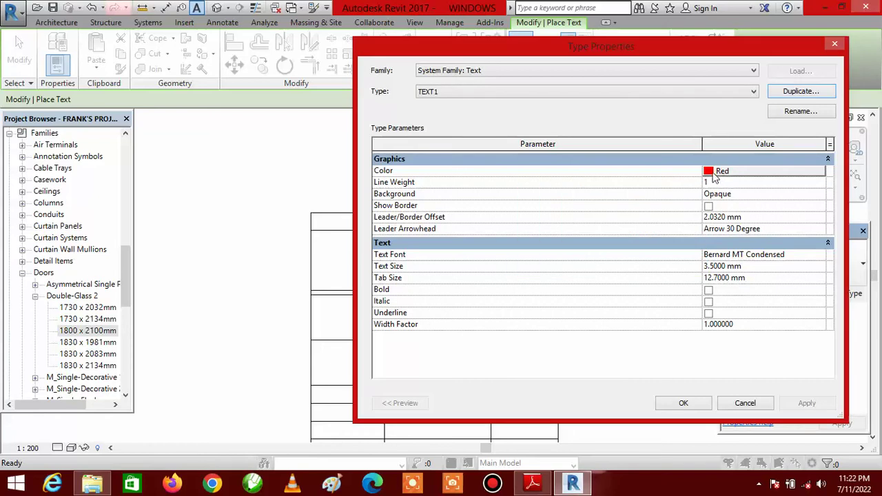
{"action": "left_click", "coordinate": [710, 171]}
{"action": "left_click", "coordinate": [710, 170]}
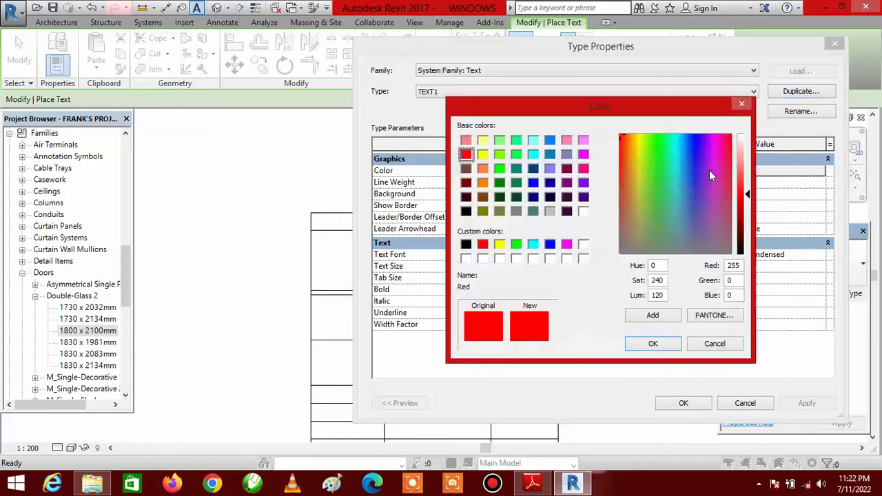
{"action": "left_click", "coordinate": [550, 183]}
{"action": "left_click", "coordinate": [653, 345]}
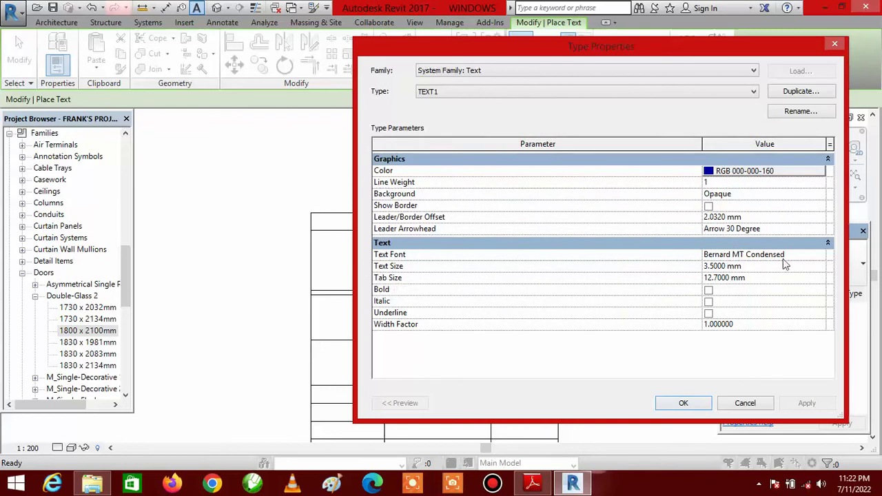
Step: Set TEXT1's font to Bodoni MT and text size to 3 mm, then apply
{"action": "left_click", "coordinate": [819, 258]}
{"action": "left_click", "coordinate": [821, 256]}
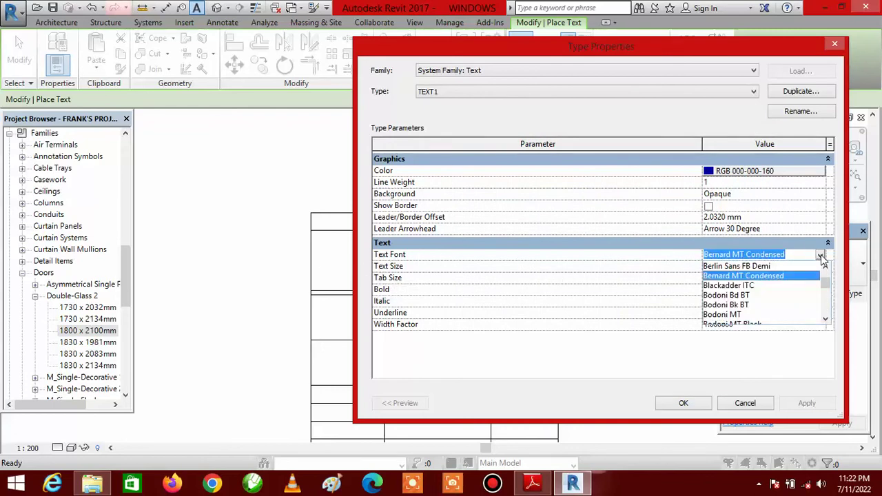
{"action": "left_click", "coordinate": [742, 314]}
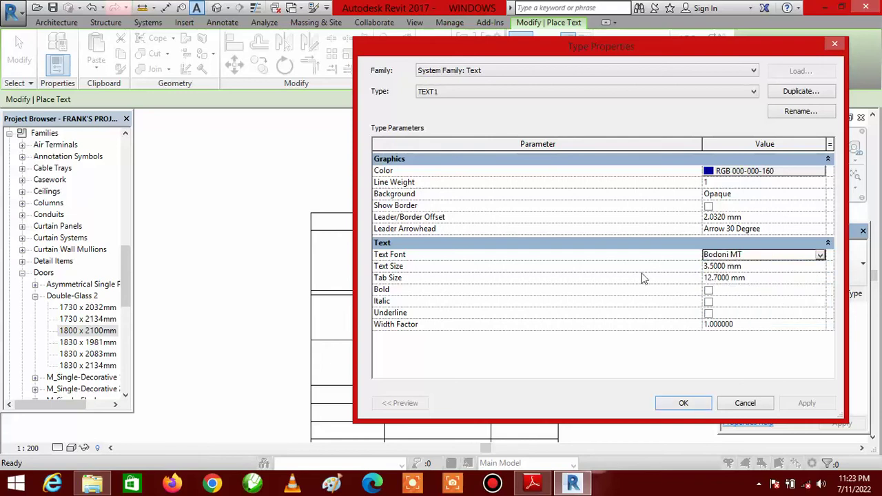
{"action": "left_click", "coordinate": [766, 269]}
{"action": "type", "text": "3"}
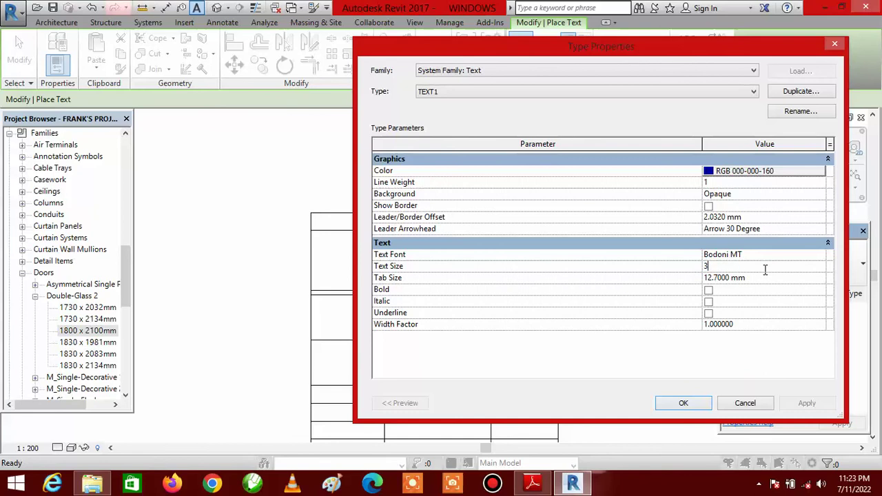
{"action": "left_click", "coordinate": [685, 403]}
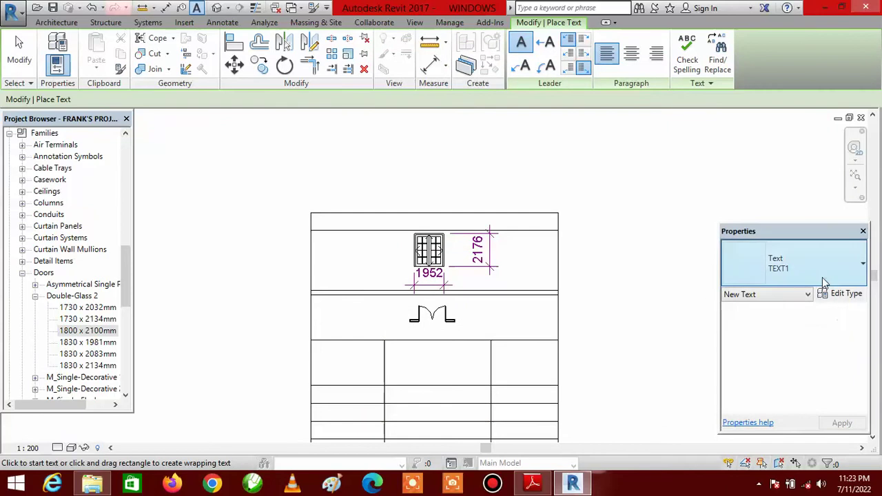
{"action": "left_click", "coordinate": [813, 273]}
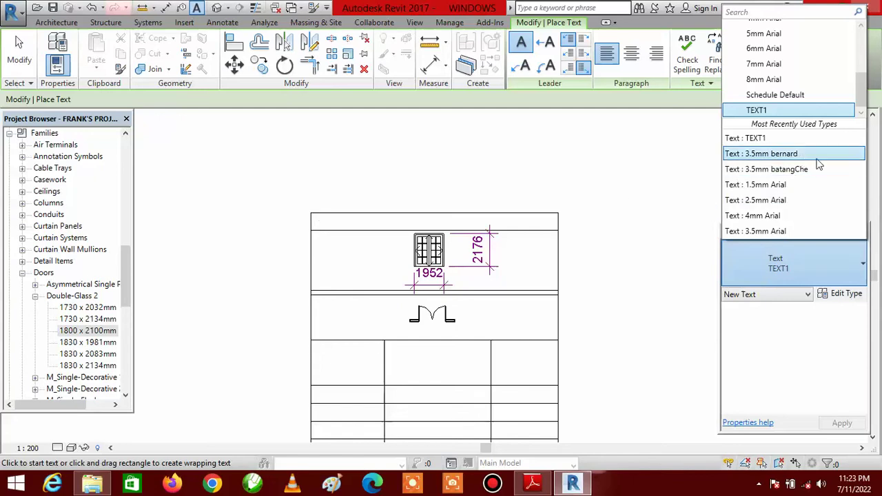
{"action": "left_click", "coordinate": [758, 138]}
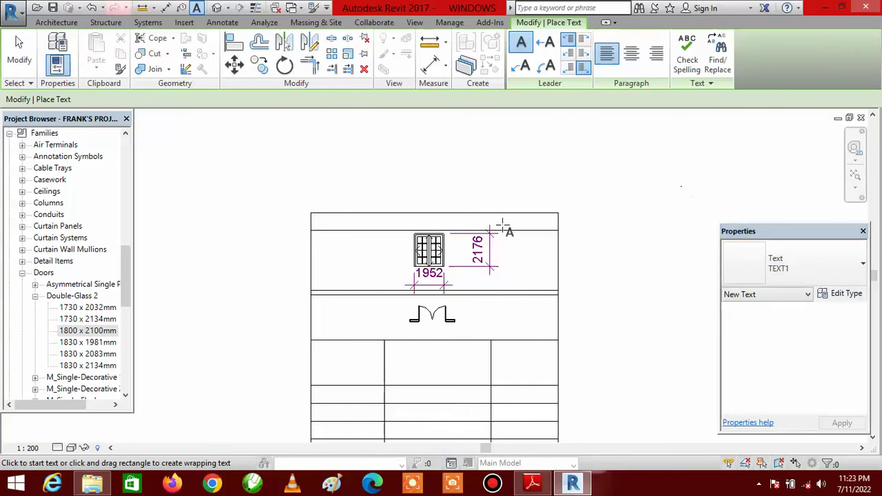
{"action": "scroll", "coordinate": [320, 227], "scroll_direction": "up", "scroll_amount": 4}
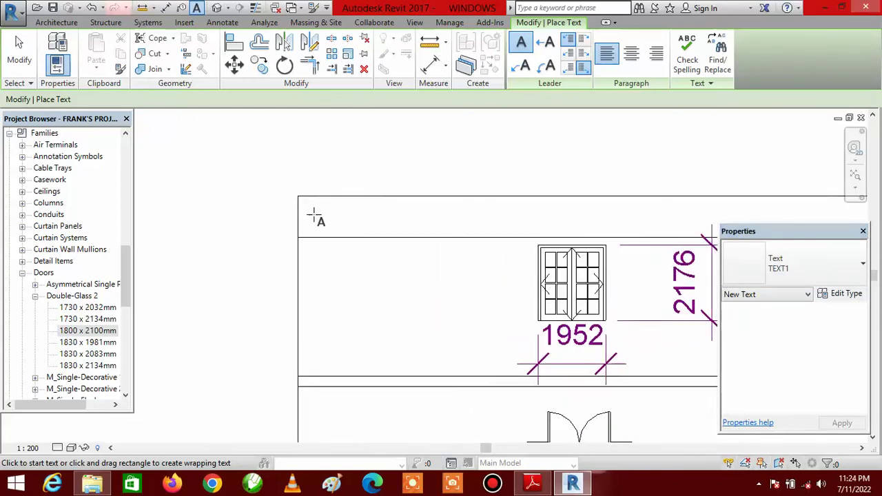
Step: Add the text note 'ITEM:' at the left of the legend's top row
{"action": "left_click", "coordinate": [315, 219]}
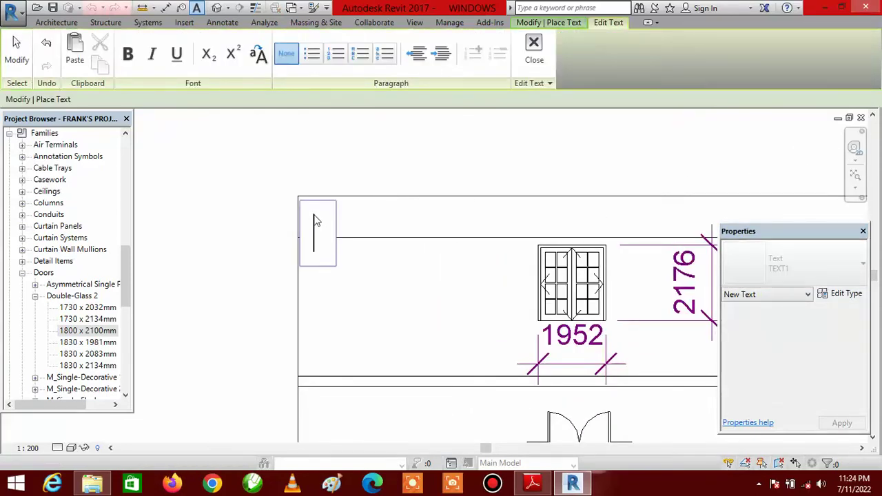
{"action": "type", "text": "ITE"}
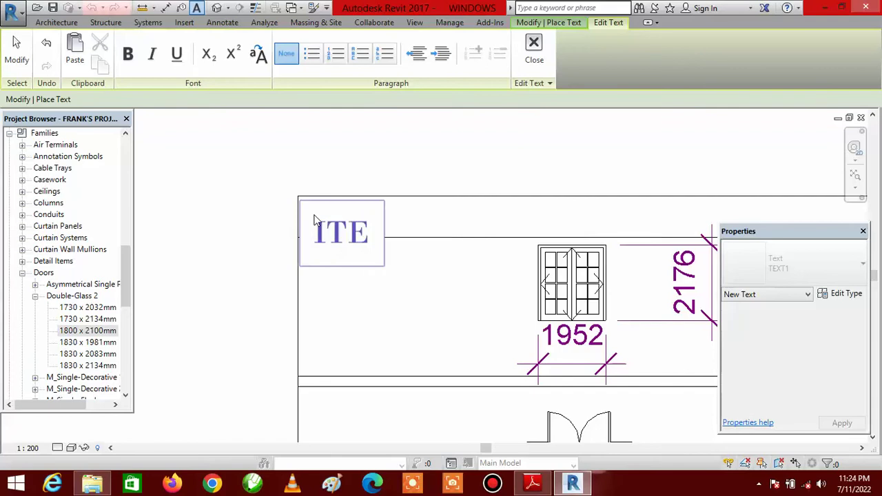
{"action": "type", "text": "M"}
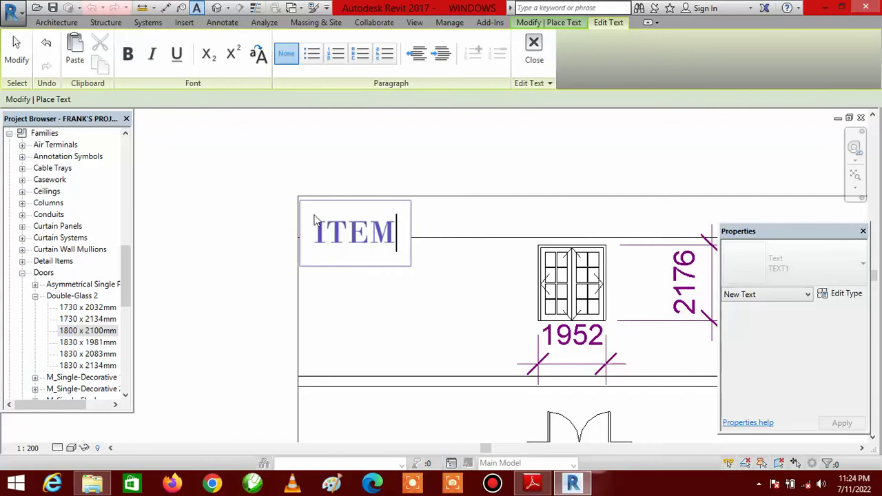
{"action": "type", "text": ":"}
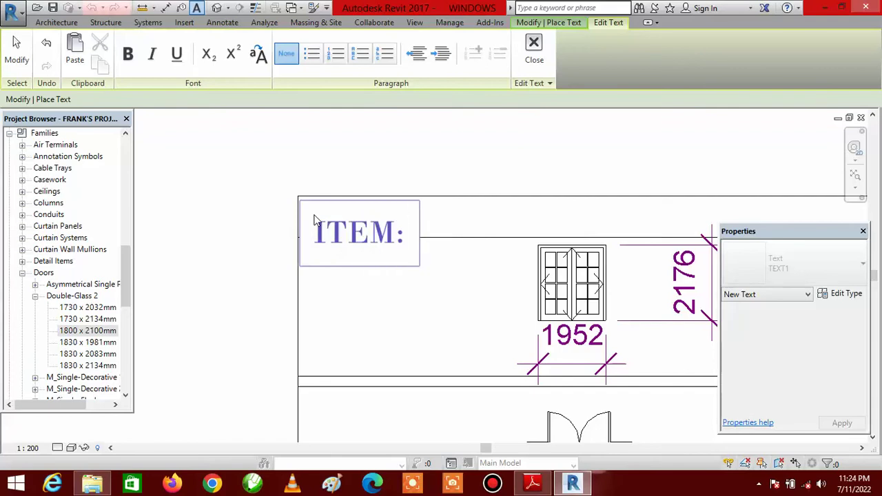
{"action": "left_click", "coordinate": [17, 49]}
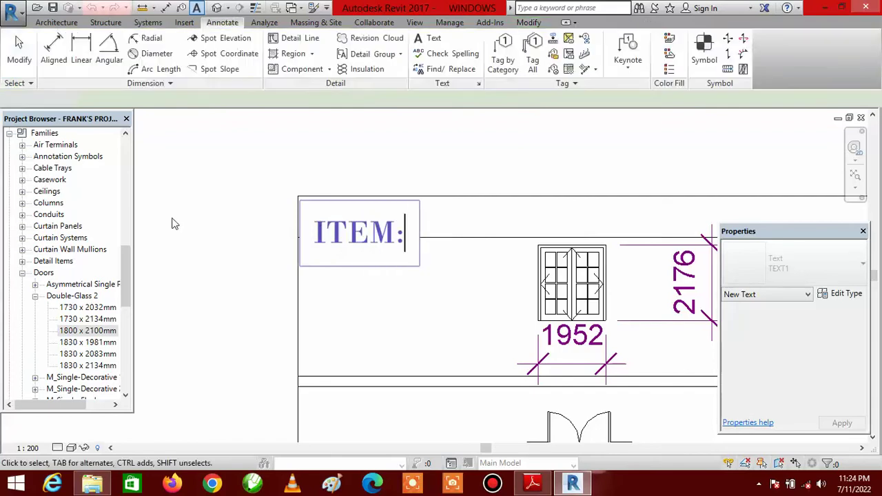
Step: Nudge the ITEM: label slightly upward to sit neatly in its row
{"action": "left_click", "coordinate": [368, 233]}
{"action": "key", "text": "Up"}
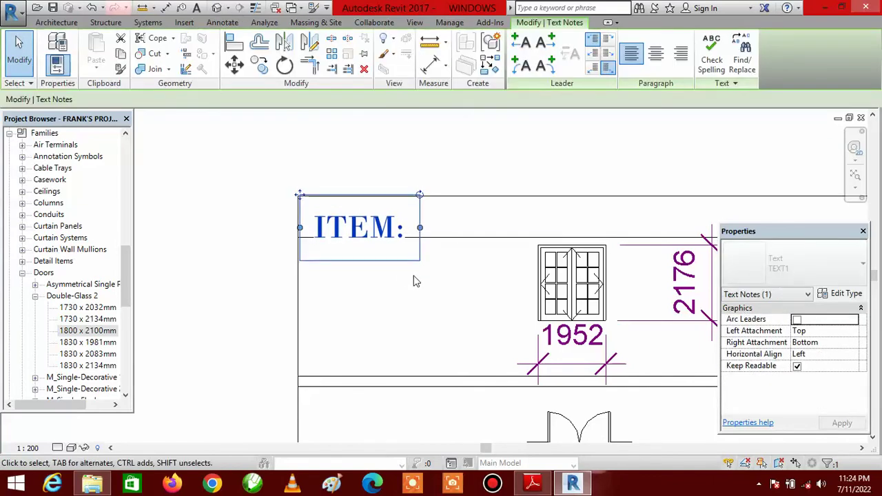
{"action": "key", "text": "Up"}
{"action": "key", "text": "Up"}
{"action": "key", "text": "Up"}
{"action": "key", "text": "Up"}
{"action": "key", "text": "Up"}
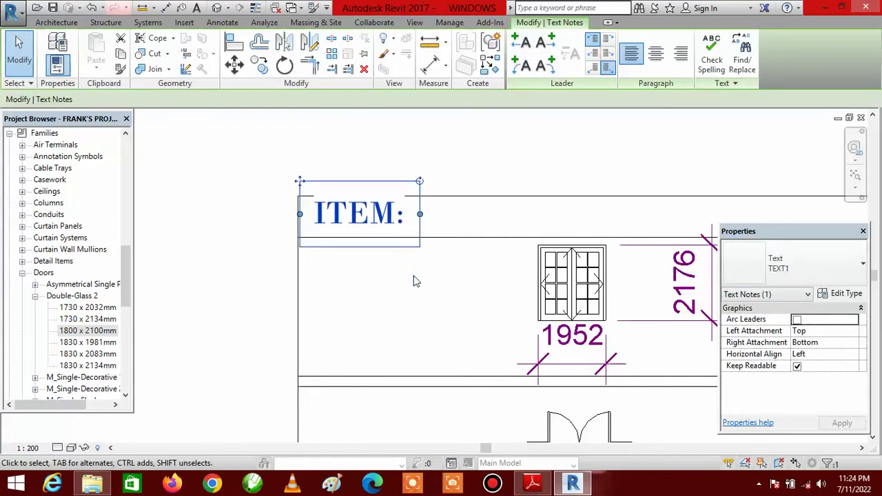
{"action": "key", "text": "Down"}
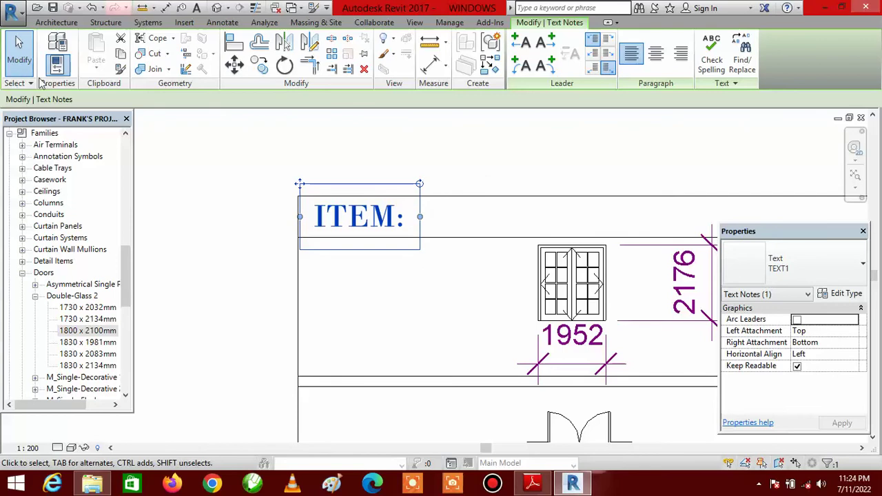
{"action": "left_click", "coordinate": [20, 52]}
{"action": "scroll", "coordinate": [291, 291], "scroll_direction": "down", "scroll_amount": 3}
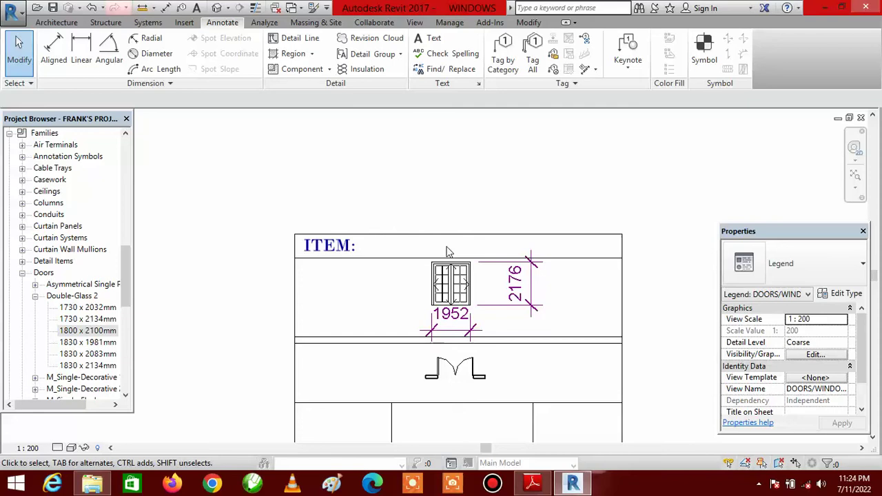
{"action": "left_click", "coordinate": [430, 38]}
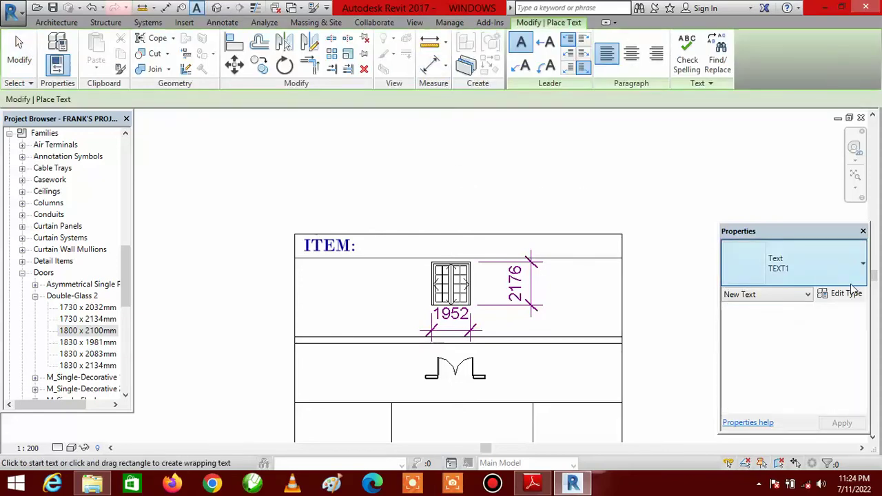
Step: Add a 'D1' text note in 3.5mm batangChe beside ITEM: in the top row
{"action": "left_click", "coordinate": [830, 271]}
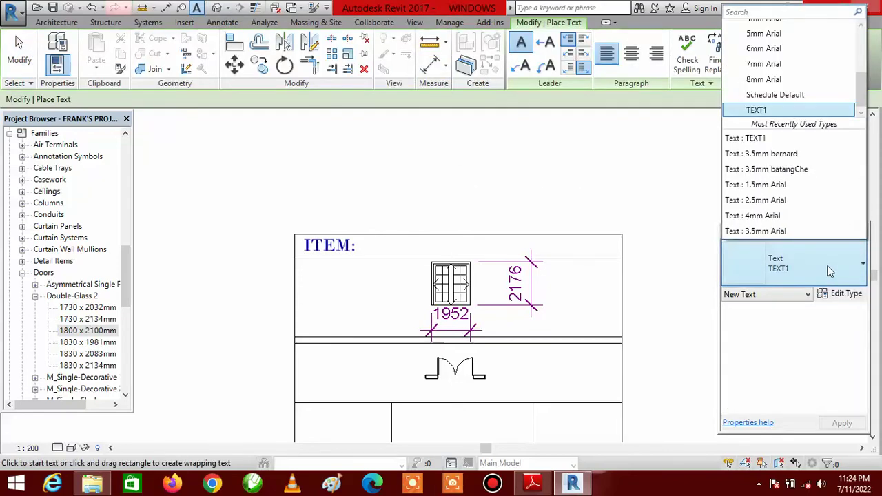
{"action": "left_click", "coordinate": [791, 171]}
{"action": "scroll", "coordinate": [439, 258], "scroll_direction": "up", "scroll_amount": 2}
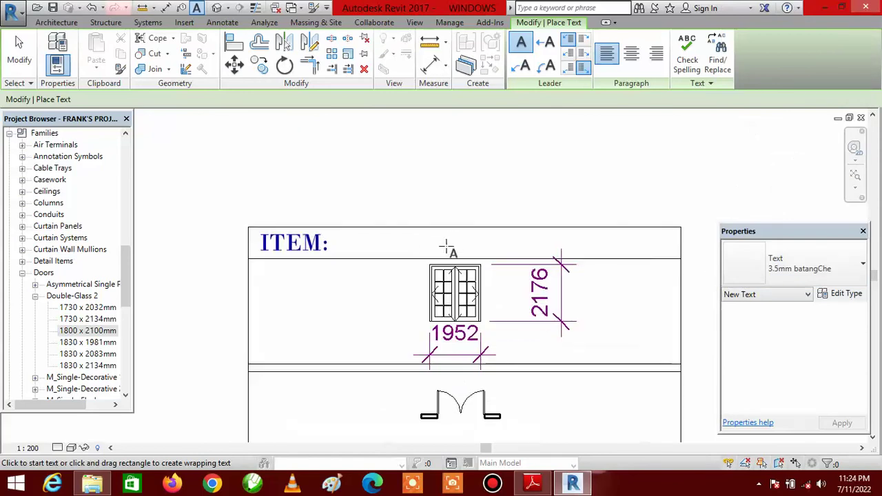
{"action": "left_click", "coordinate": [452, 241]}
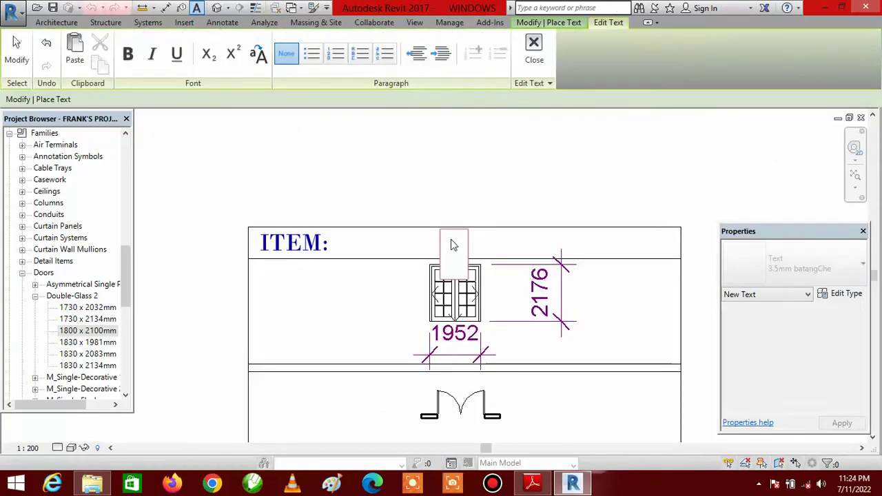
{"action": "type", "text": "D1"}
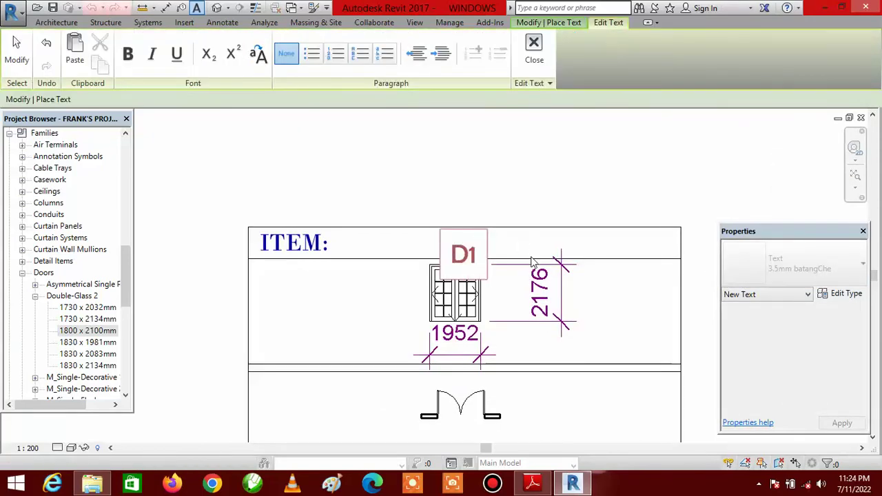
{"action": "left_click", "coordinate": [16, 52]}
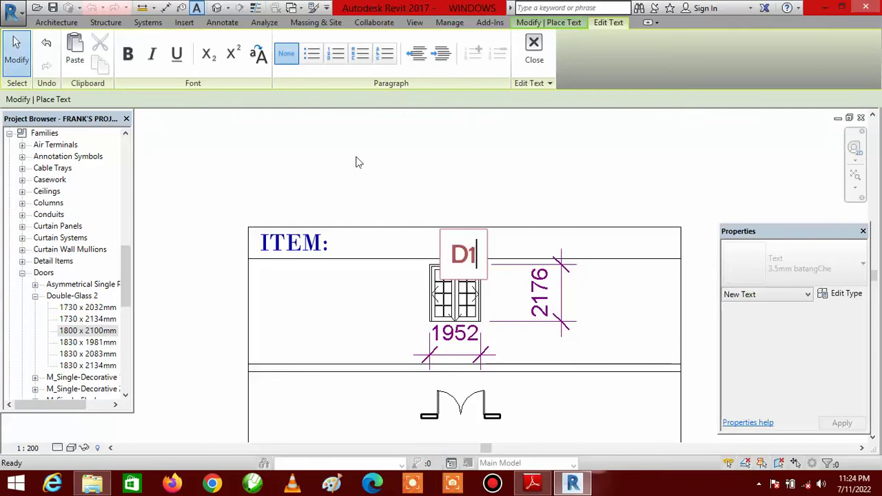
Step: Nudge the D1 note upward so it lines up beside ITEM:
{"action": "left_click", "coordinate": [461, 252]}
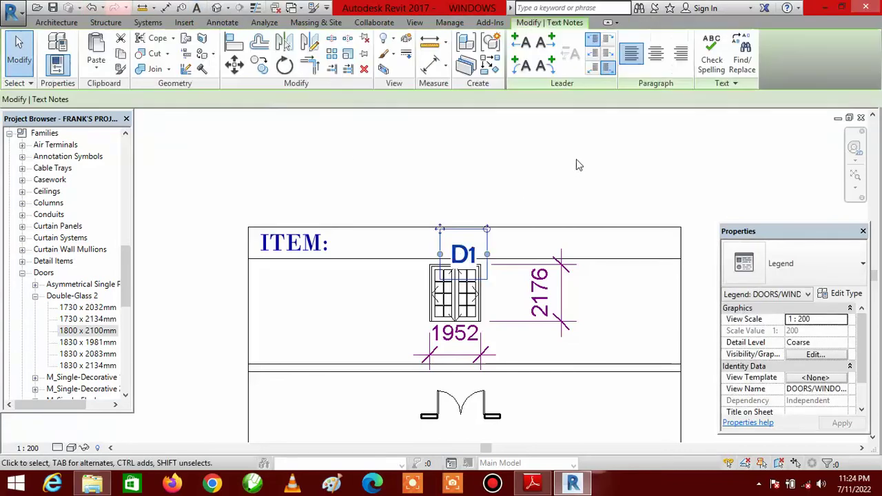
{"action": "key", "text": "Up"}
{"action": "key", "text": "Up"}
{"action": "key", "text": "Up"}
{"action": "key", "text": "Up"}
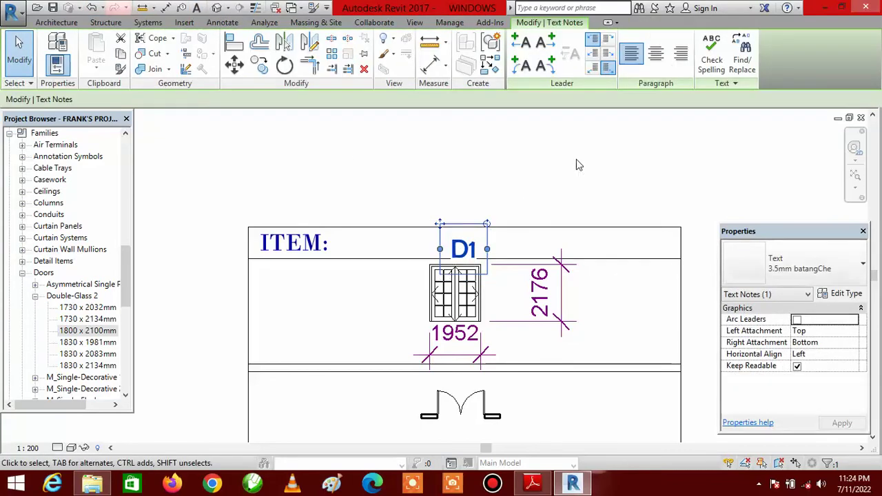
{"action": "key", "text": "Escape"}
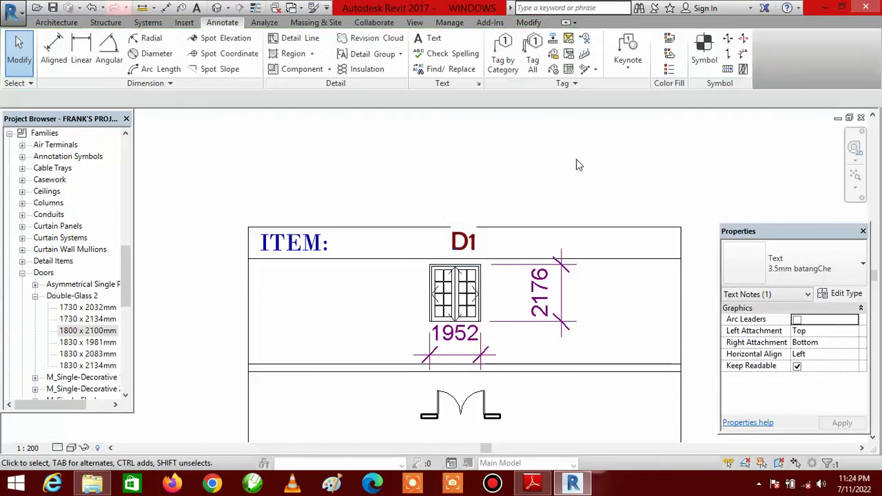
{"action": "left_click", "coordinate": [476, 239]}
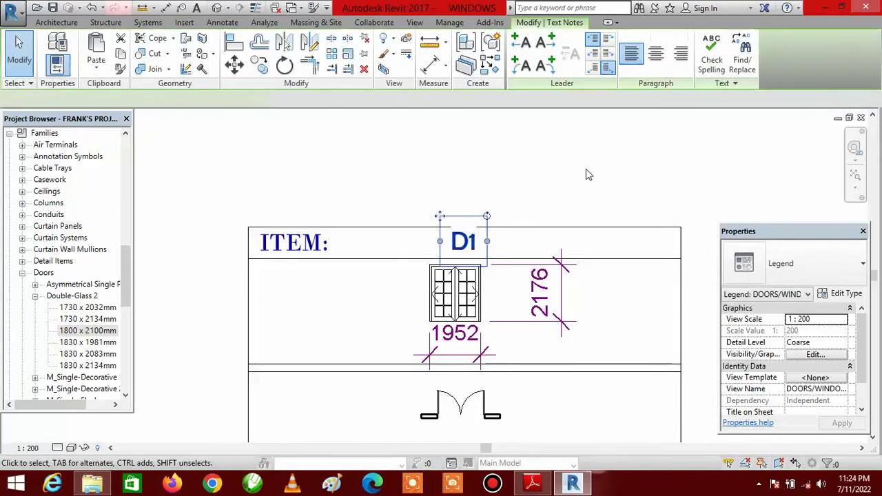
{"action": "key", "text": "Escape"}
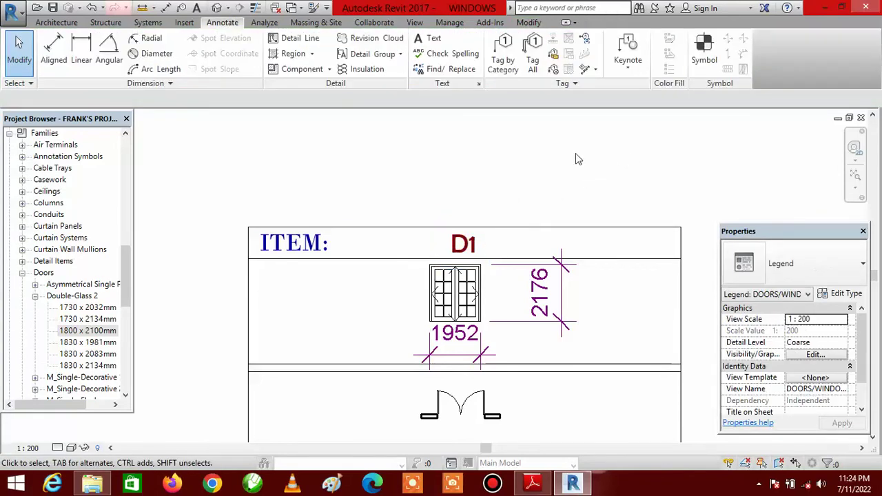
{"action": "scroll", "coordinate": [479, 193], "scroll_direction": "down", "scroll_amount": 3}
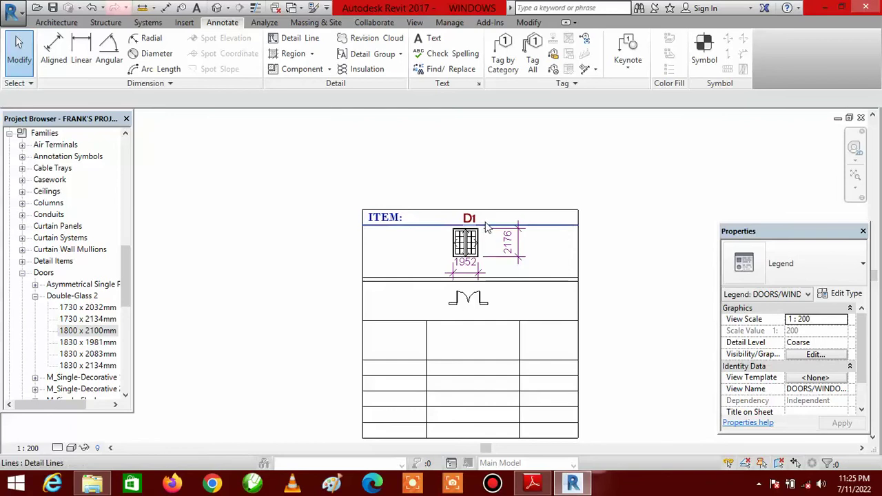
{"action": "scroll", "coordinate": [396, 324], "scroll_direction": "up", "scroll_amount": 2}
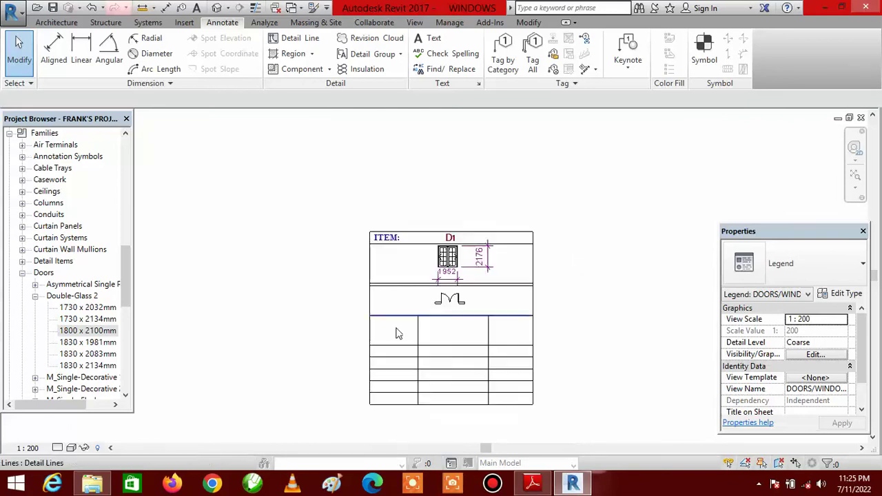
{"action": "scroll", "coordinate": [386, 341], "scroll_direction": "up", "scroll_amount": 2}
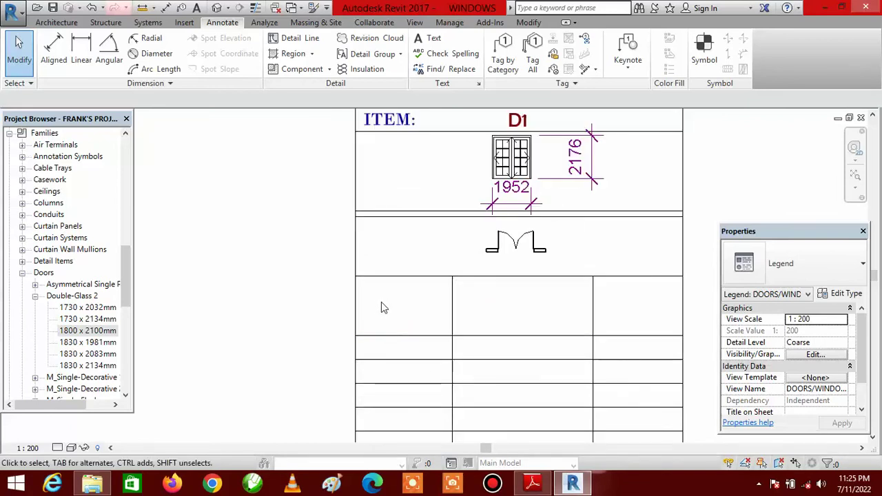
{"action": "scroll", "coordinate": [381, 302], "scroll_direction": "down", "scroll_amount": 2}
{"action": "scroll", "coordinate": [402, 183], "scroll_direction": "up", "scroll_amount": 3}
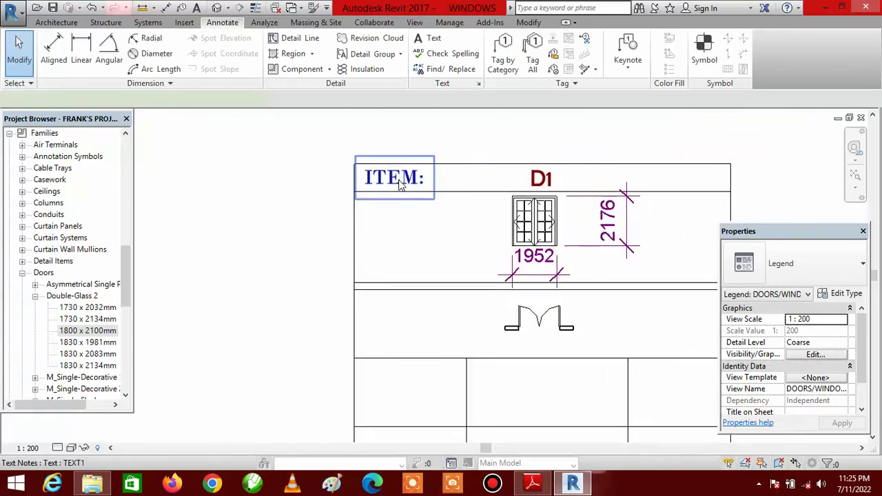
Step: Select the ITEM: label, cancelling an accidental copy along the way
{"action": "left_click", "coordinate": [400, 183]}
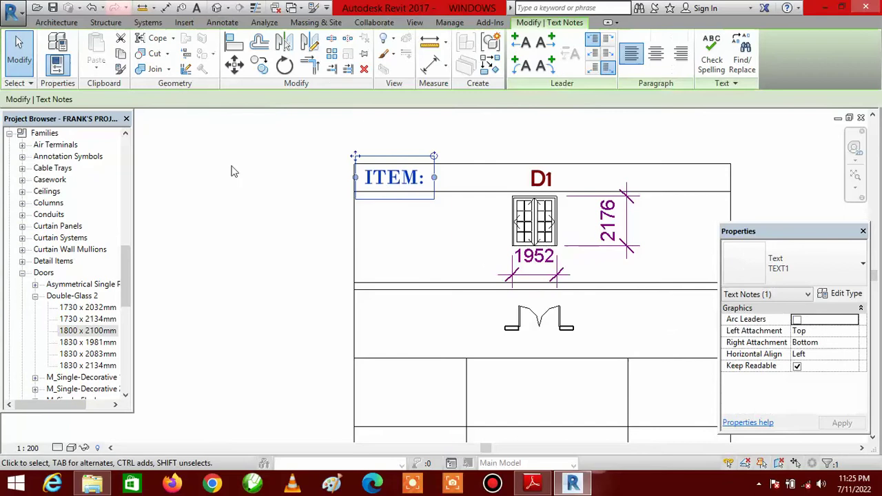
{"action": "left_click", "coordinate": [259, 65]}
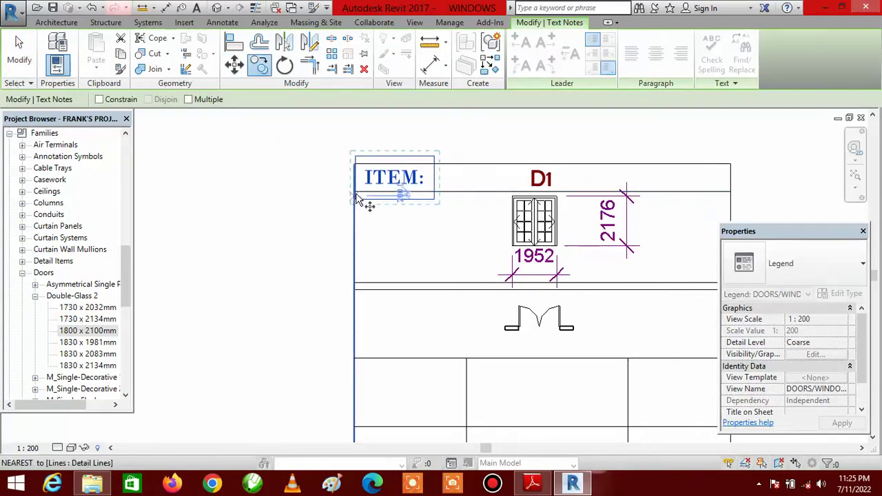
{"action": "scroll", "coordinate": [355, 186], "scroll_direction": "up", "scroll_amount": 3}
{"action": "scroll", "coordinate": [347, 193], "scroll_direction": "down", "scroll_amount": 1}
{"action": "scroll", "coordinate": [350, 185], "scroll_direction": "up", "scroll_amount": 2}
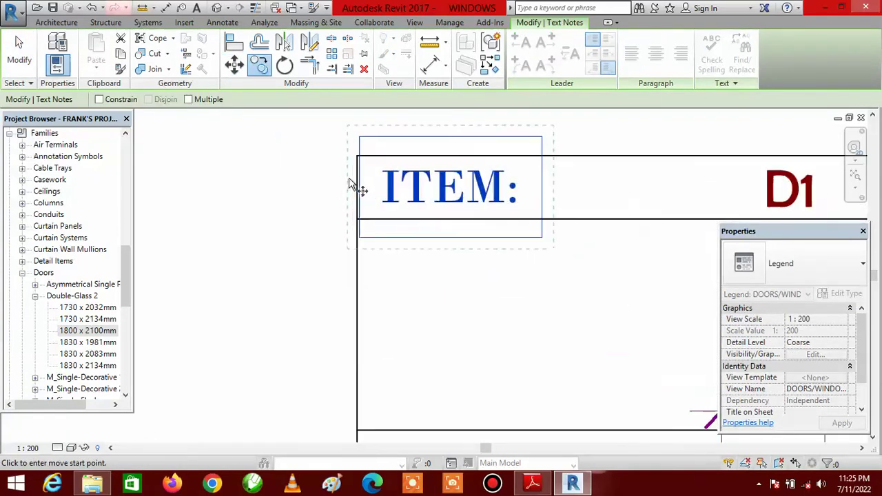
{"action": "key", "text": "Escape"}
{"action": "key", "text": "Escape"}
{"action": "scroll", "coordinate": [302, 212], "scroll_direction": "down", "scroll_amount": 2}
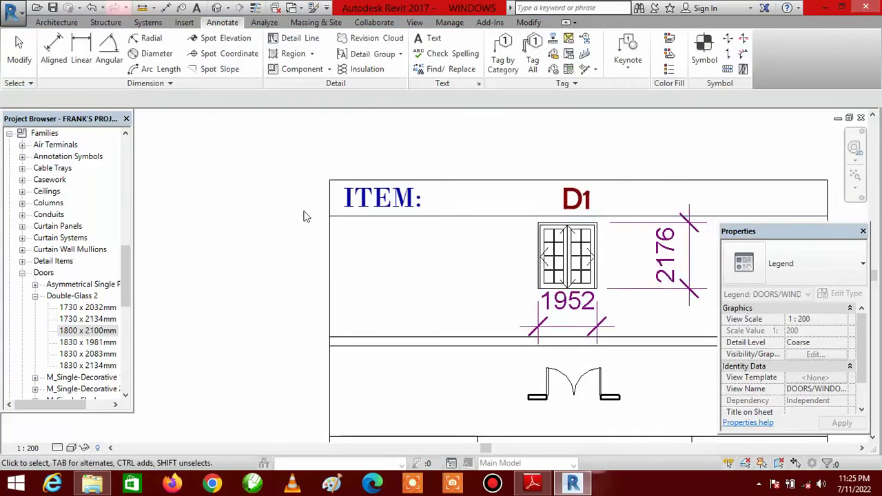
{"action": "scroll", "coordinate": [307, 217], "scroll_direction": "down", "scroll_amount": 1}
{"action": "left_click", "coordinate": [360, 207]}
{"action": "scroll", "coordinate": [376, 210], "scroll_direction": "up", "scroll_amount": 1}
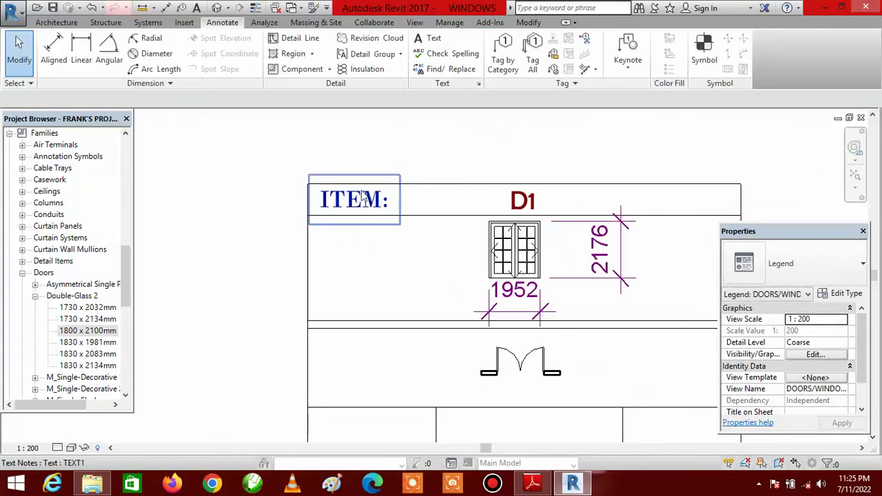
{"action": "left_click", "coordinate": [355, 204]}
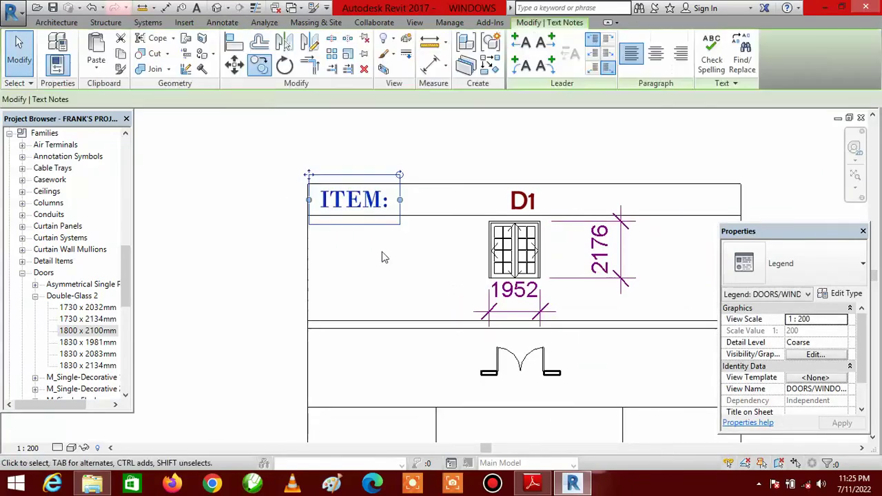
Step: Duplicate the label's text type as TEXT2 with a 2 mm text size
{"action": "left_click", "coordinate": [848, 294]}
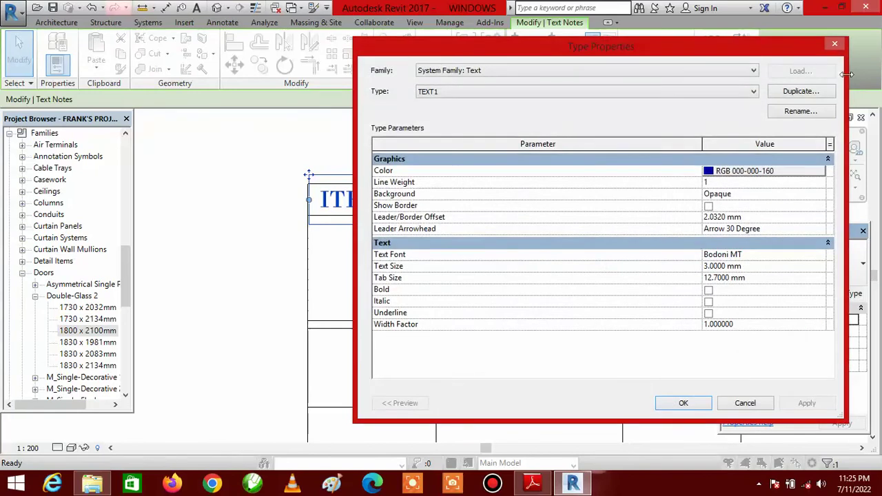
{"action": "left_click", "coordinate": [800, 91]}
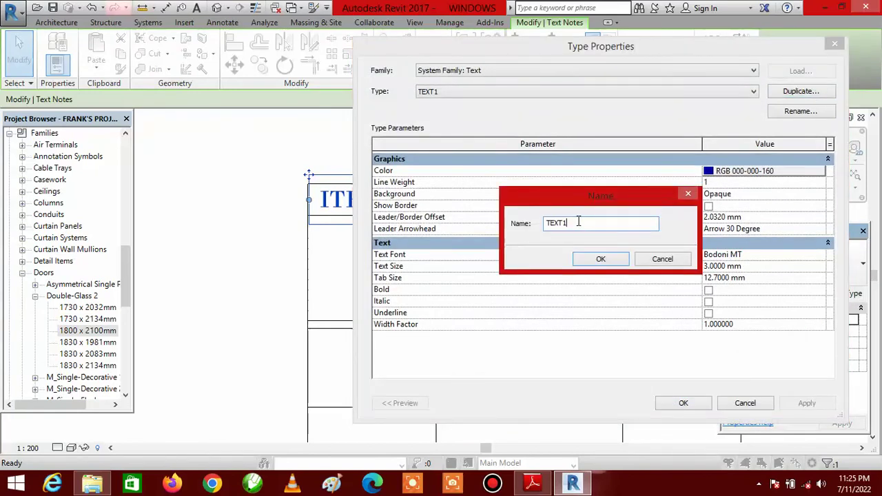
{"action": "left_click", "coordinate": [601, 262]}
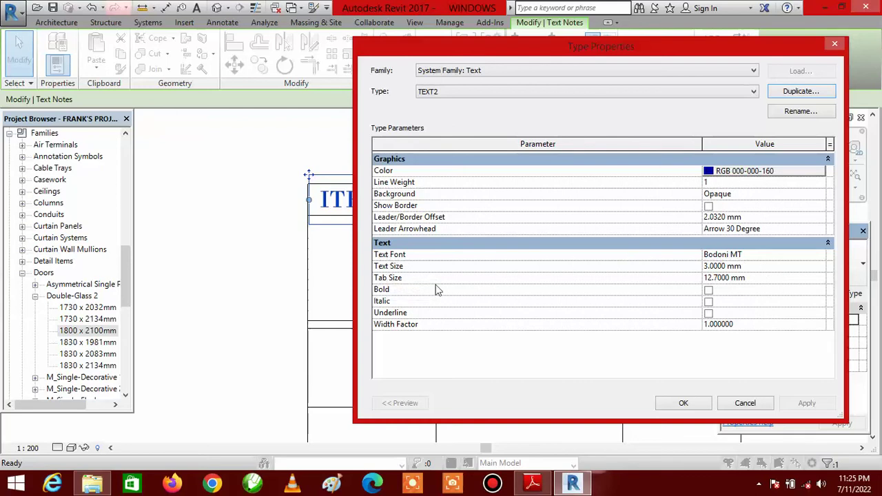
{"action": "left_click", "coordinate": [754, 267]}
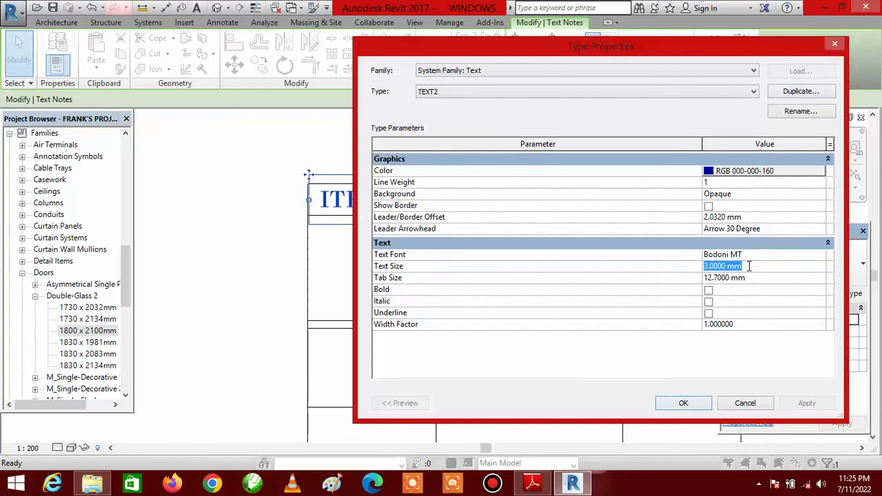
{"action": "type", "text": "2"}
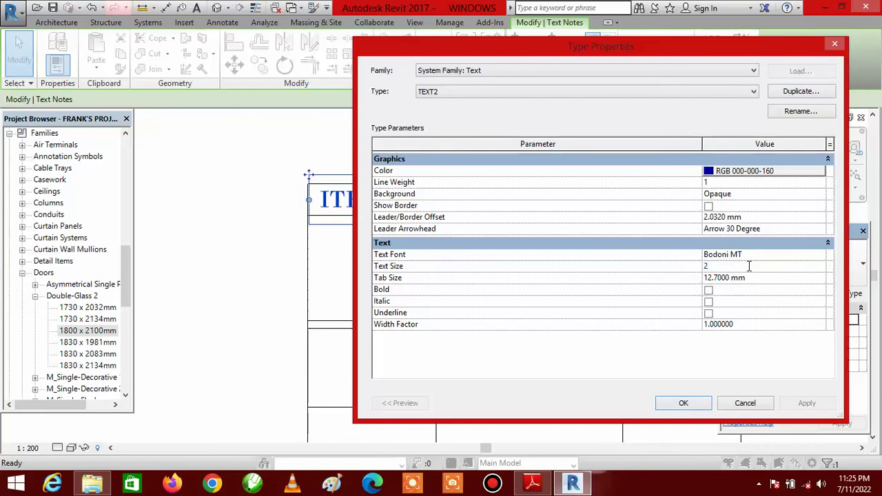
{"action": "left_click", "coordinate": [684, 404]}
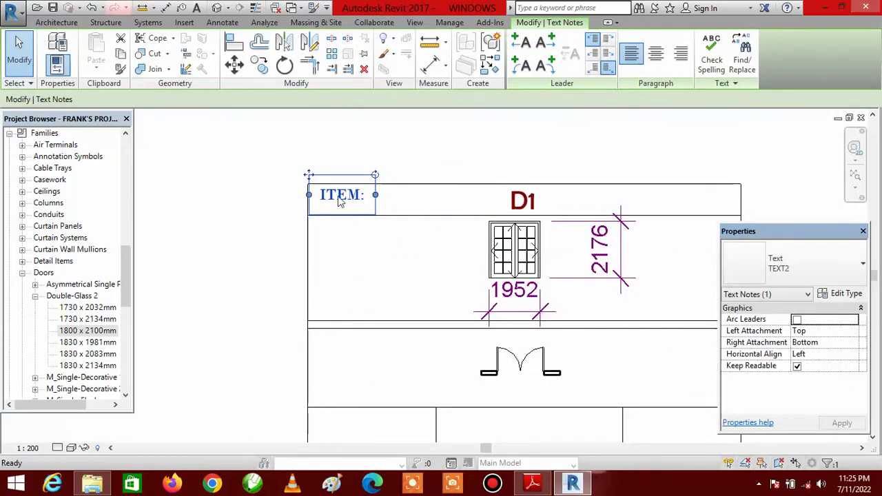
{"action": "left_click", "coordinate": [375, 267]}
{"action": "left_click", "coordinate": [375, 250]}
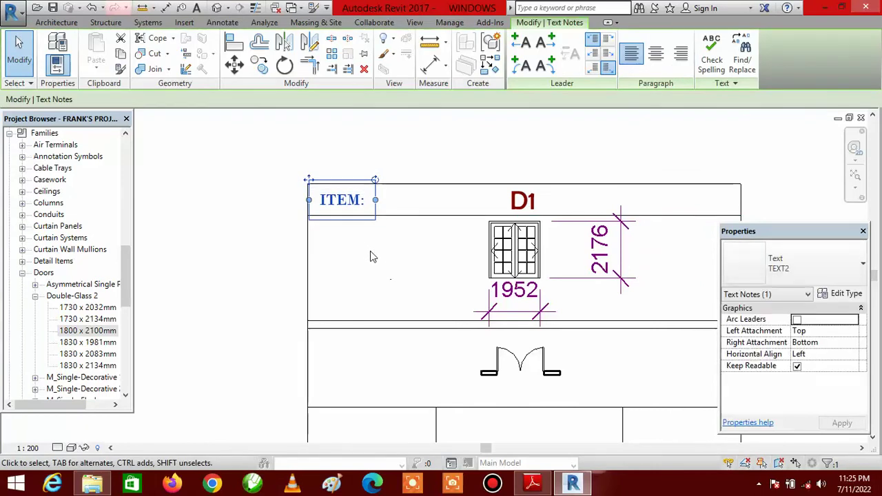
{"action": "left_click", "coordinate": [345, 233]}
{"action": "scroll", "coordinate": [369, 200], "scroll_direction": "down", "scroll_amount": 3}
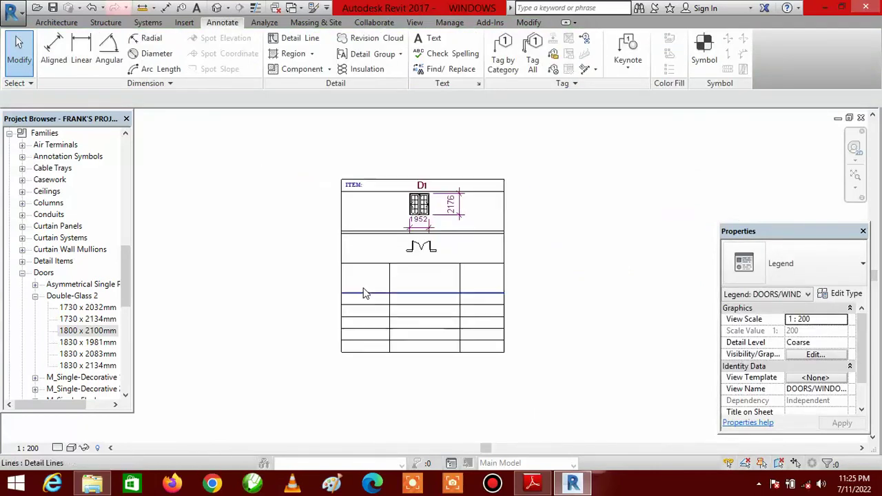
{"action": "scroll", "coordinate": [364, 283], "scroll_direction": "up", "scroll_amount": 2}
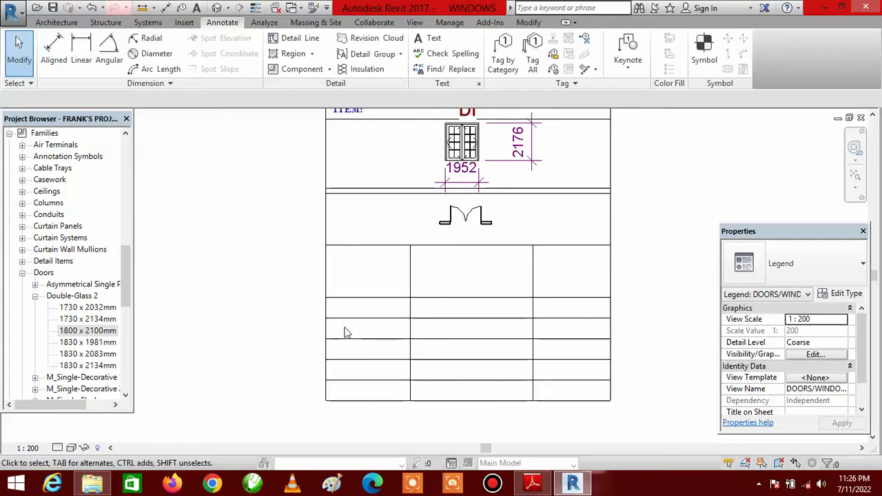
{"action": "scroll", "coordinate": [349, 404], "scroll_direction": "up", "scroll_amount": 1}
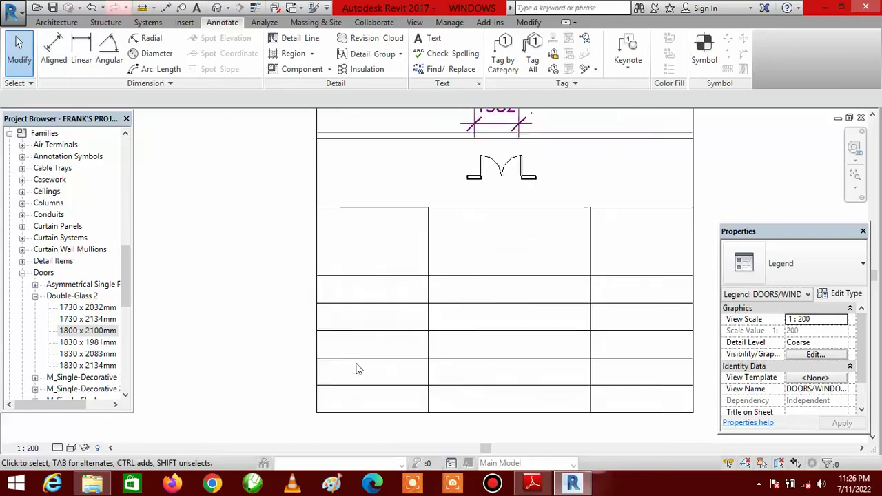
{"action": "scroll", "coordinate": [356, 368], "scroll_direction": "down", "scroll_amount": 2}
{"action": "scroll", "coordinate": [364, 391], "scroll_direction": "down", "scroll_amount": 2}
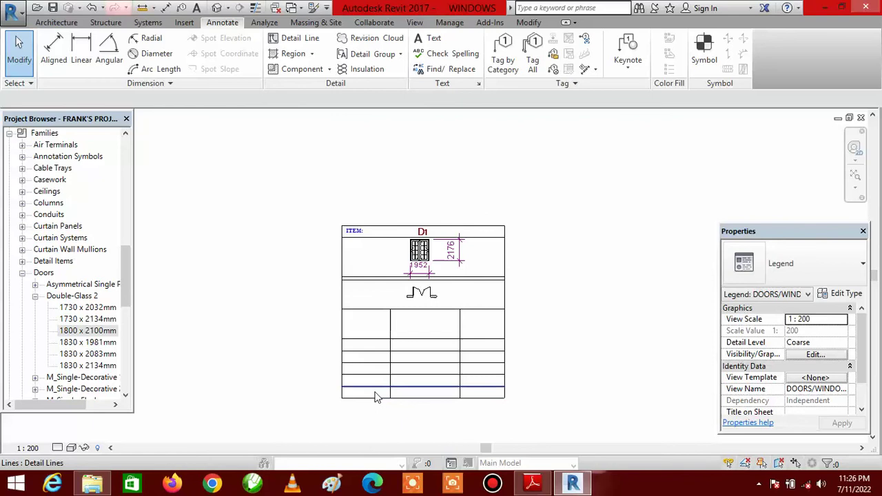
{"action": "scroll", "coordinate": [353, 233], "scroll_direction": "up", "scroll_amount": 3}
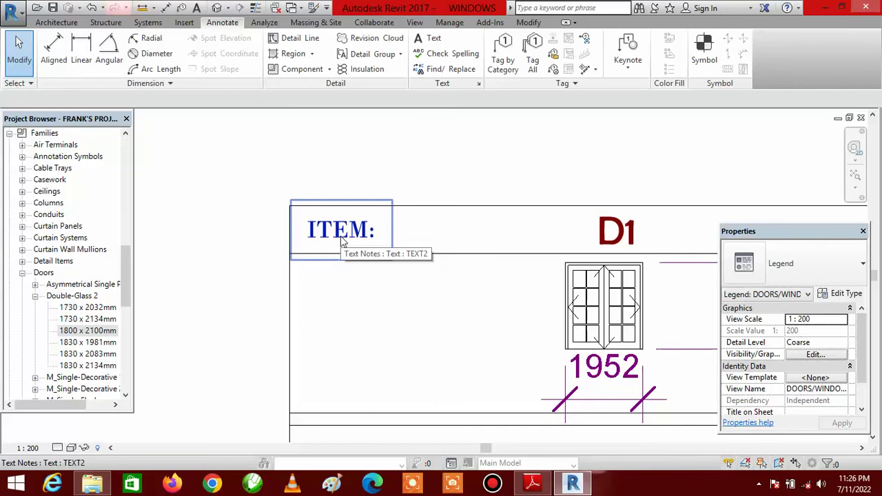
{"action": "scroll", "coordinate": [346, 219], "scroll_direction": "down", "scroll_amount": 3}
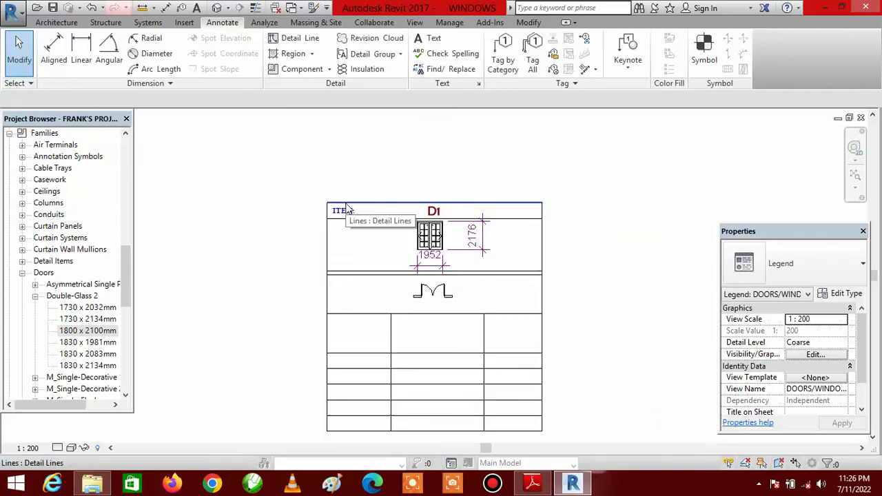
{"action": "scroll", "coordinate": [351, 238], "scroll_direction": "down", "scroll_amount": 1}
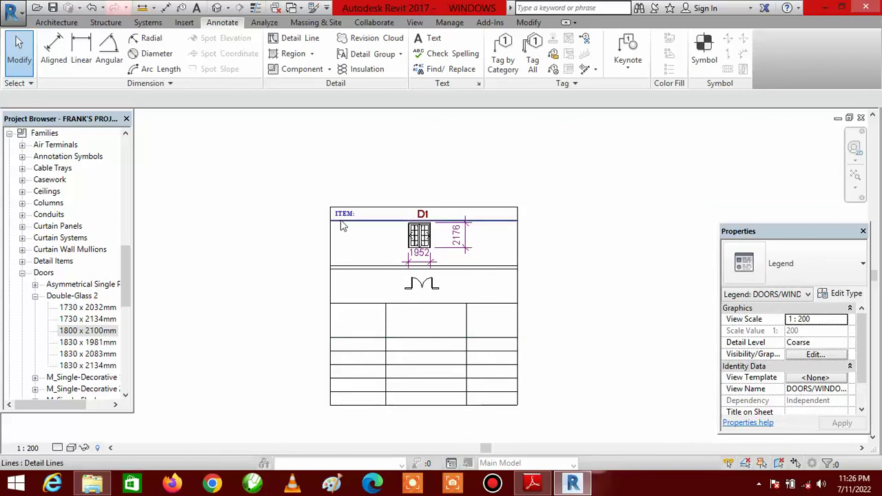
{"action": "scroll", "coordinate": [340, 220], "scroll_direction": "up", "scroll_amount": 2}
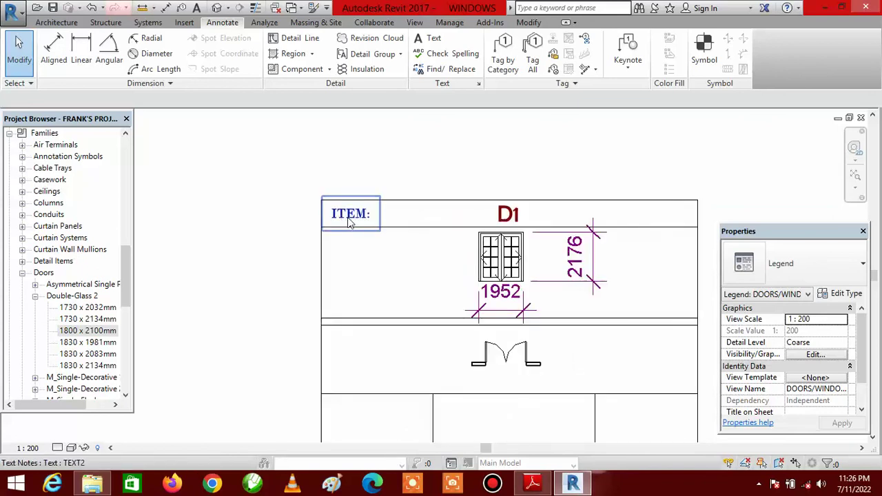
Step: Start a multiple copy of the ITEM: label from the legend corner base point
{"action": "left_click", "coordinate": [351, 221]}
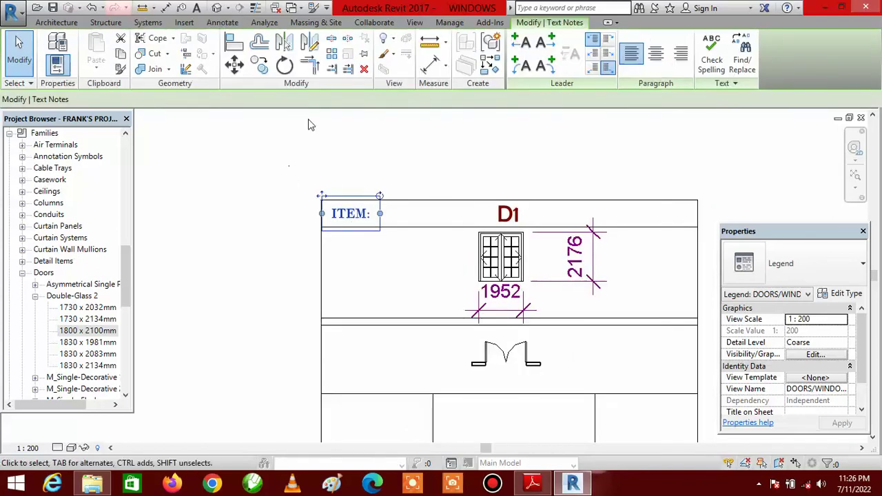
{"action": "left_click", "coordinate": [261, 67]}
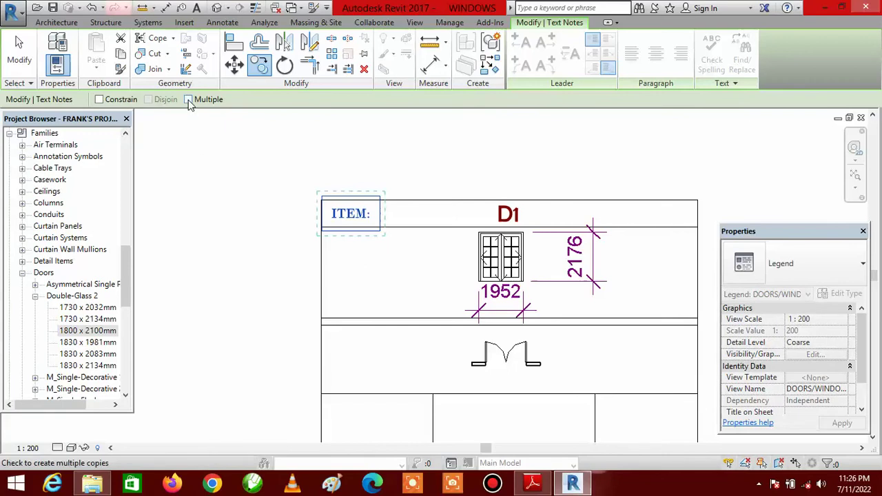
{"action": "left_click", "coordinate": [188, 99]}
{"action": "scroll", "coordinate": [327, 206], "scroll_direction": "up", "scroll_amount": 5}
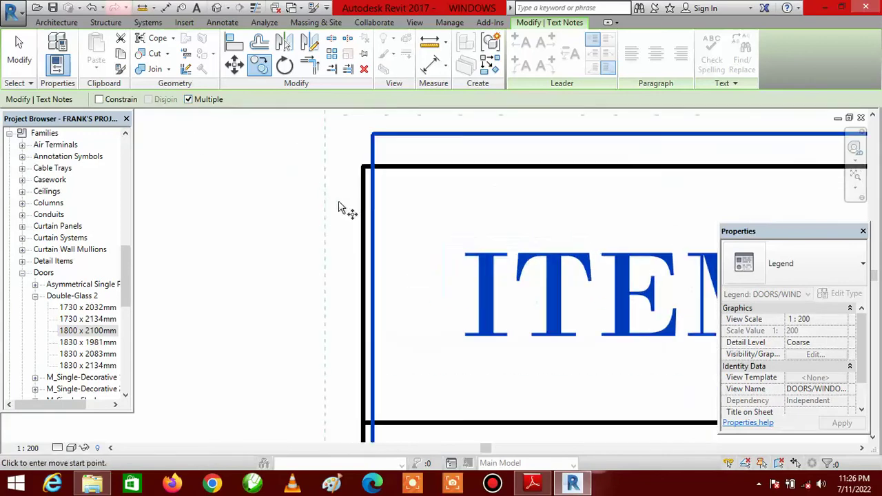
{"action": "left_click", "coordinate": [365, 167]}
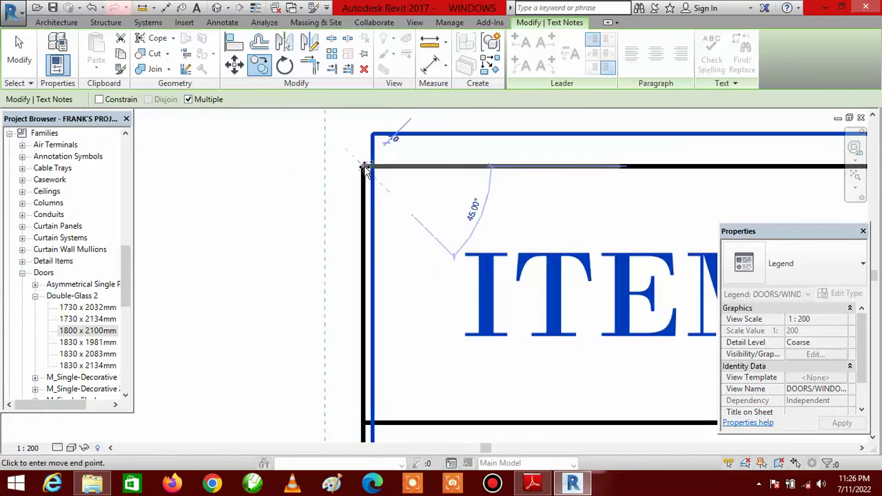
{"action": "scroll", "coordinate": [365, 168], "scroll_direction": "down", "scroll_amount": 8}
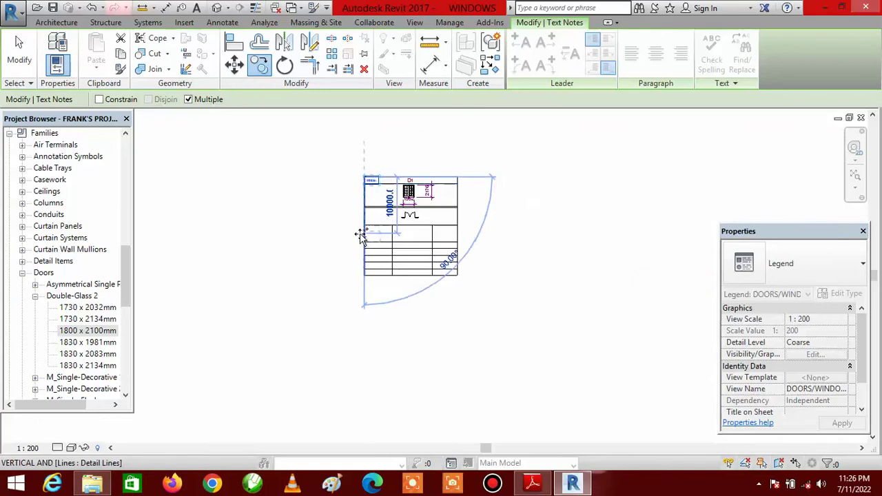
{"action": "scroll", "coordinate": [362, 236], "scroll_direction": "up", "scroll_amount": 7}
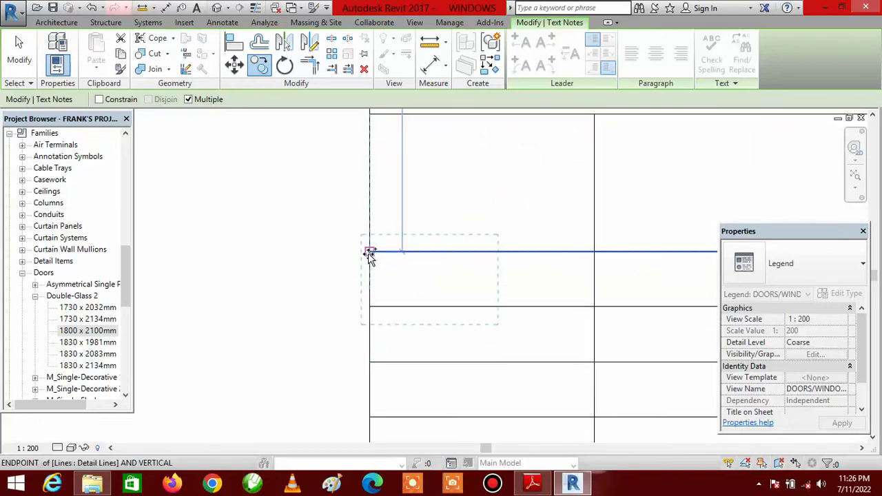
{"action": "scroll", "coordinate": [383, 303], "scroll_direction": "down", "scroll_amount": 3}
{"action": "scroll", "coordinate": [375, 267], "scroll_direction": "up", "scroll_amount": 3}
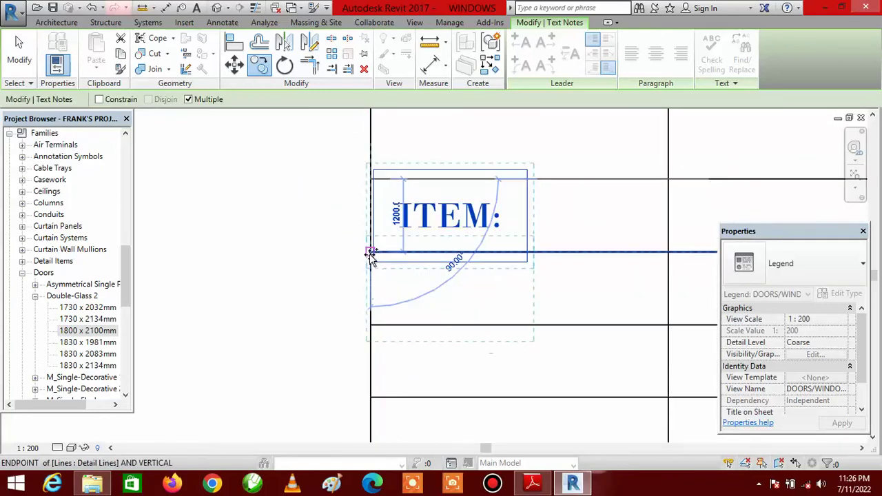
{"action": "scroll", "coordinate": [386, 241], "scroll_direction": "down", "scroll_amount": 3}
{"action": "scroll", "coordinate": [366, 272], "scroll_direction": "up", "scroll_amount": 6}
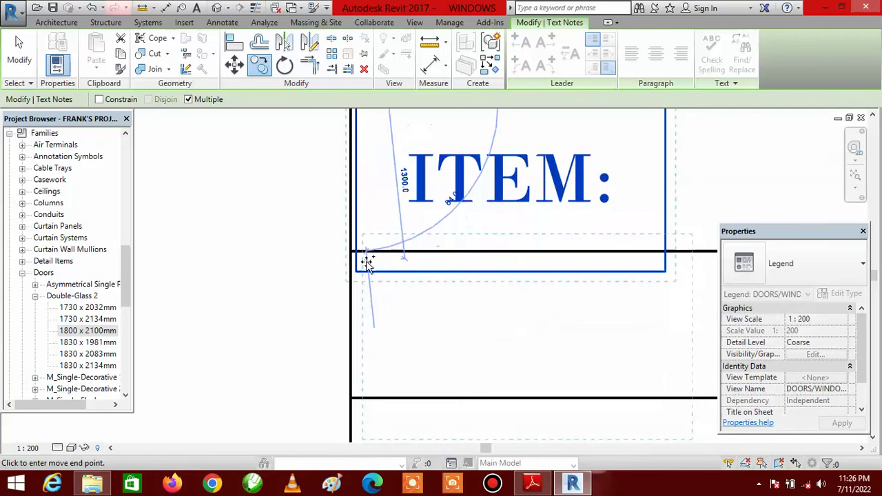
Step: Place ITEM: copies in the second, third and fourth table rows
{"action": "left_click", "coordinate": [355, 253]}
{"action": "scroll", "coordinate": [356, 253], "scroll_direction": "down", "scroll_amount": 3}
{"action": "scroll", "coordinate": [386, 262], "scroll_direction": "up", "scroll_amount": 3}
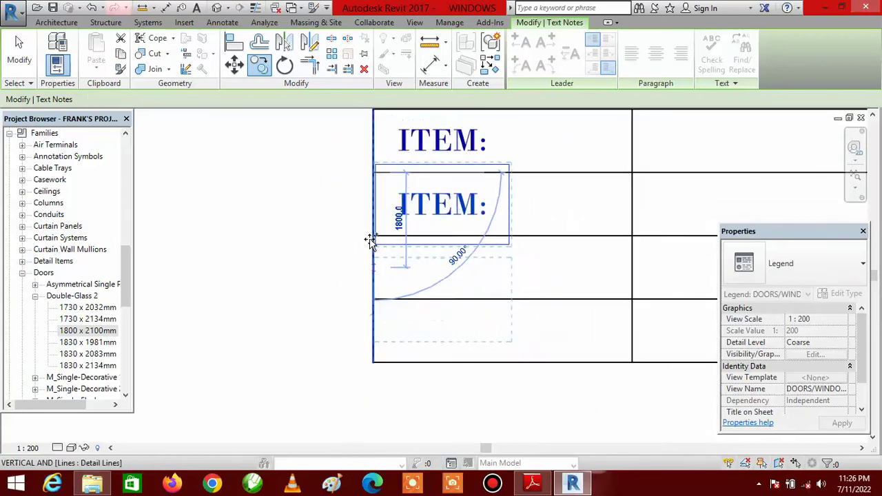
{"action": "scroll", "coordinate": [372, 234], "scroll_direction": "up", "scroll_amount": 2}
{"action": "scroll", "coordinate": [389, 207], "scroll_direction": "down", "scroll_amount": 3}
{"action": "scroll", "coordinate": [386, 276], "scroll_direction": "up", "scroll_amount": 3}
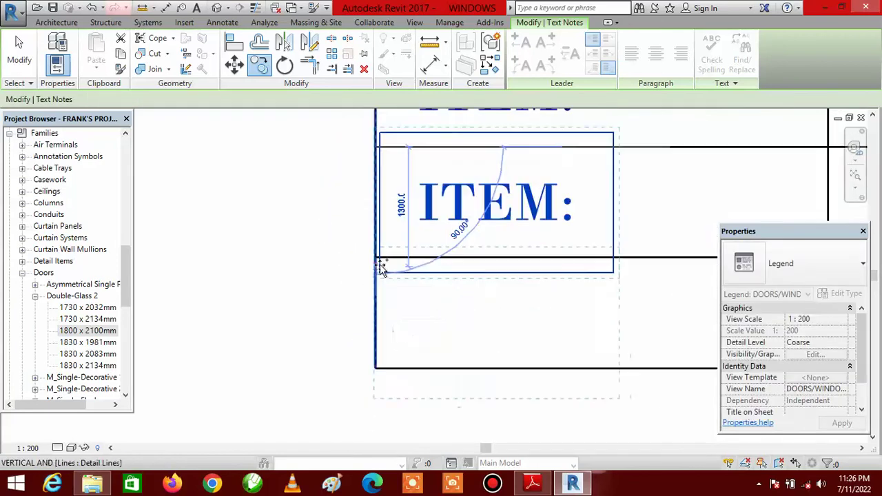
{"action": "left_click", "coordinate": [381, 267]}
{"action": "scroll", "coordinate": [390, 300], "scroll_direction": "down", "scroll_amount": 2}
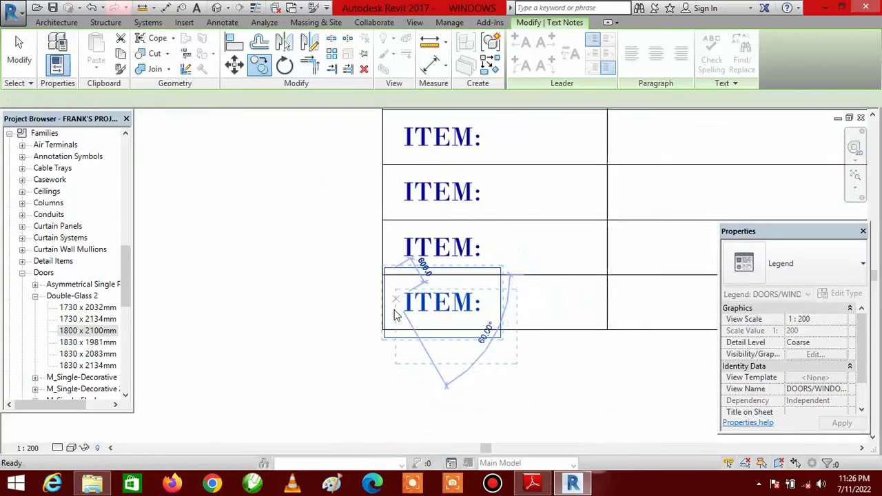
{"action": "left_click", "coordinate": [395, 315]}
{"action": "key", "text": "Escape"}
{"action": "key", "text": "Escape"}
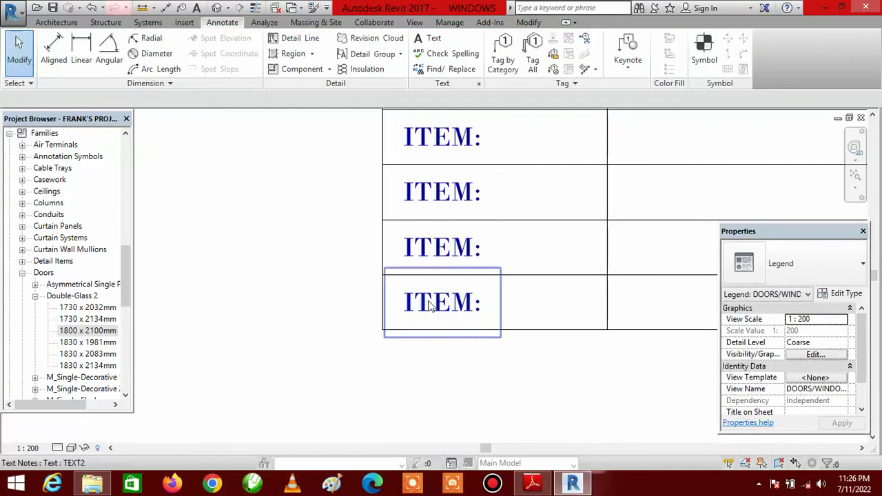
{"action": "scroll", "coordinate": [469, 345], "scroll_direction": "down", "scroll_amount": 4}
{"action": "scroll", "coordinate": [483, 258], "scroll_direction": "up", "scroll_amount": 2}
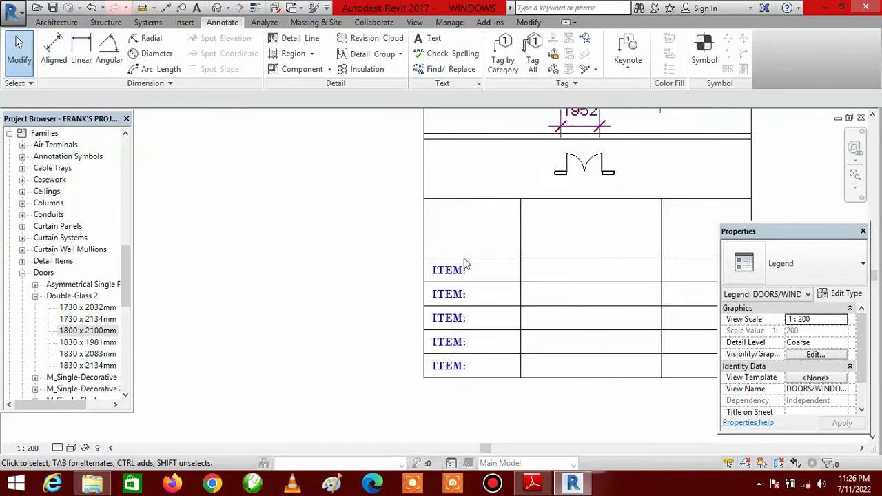
{"action": "scroll", "coordinate": [465, 264], "scroll_direction": "up", "scroll_amount": 2}
Step: Start another copy of one ITEM: label, then cancel it
{"action": "left_click", "coordinate": [491, 260]}
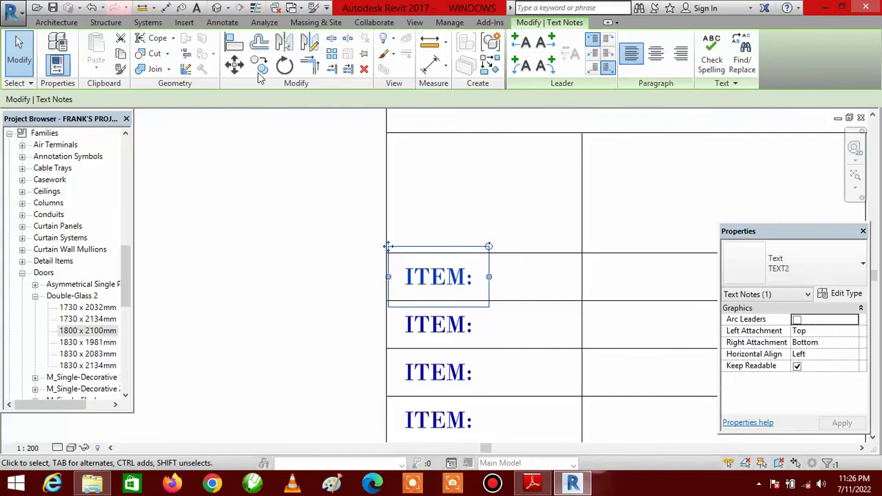
{"action": "left_click", "coordinate": [260, 69]}
{"action": "left_click", "coordinate": [339, 301]}
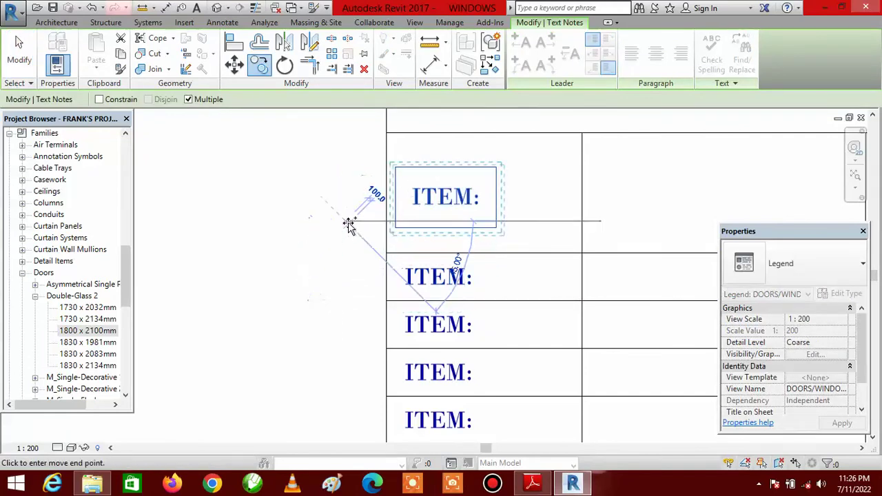
{"action": "key", "text": "Escape"}
{"action": "key", "text": "Escape"}
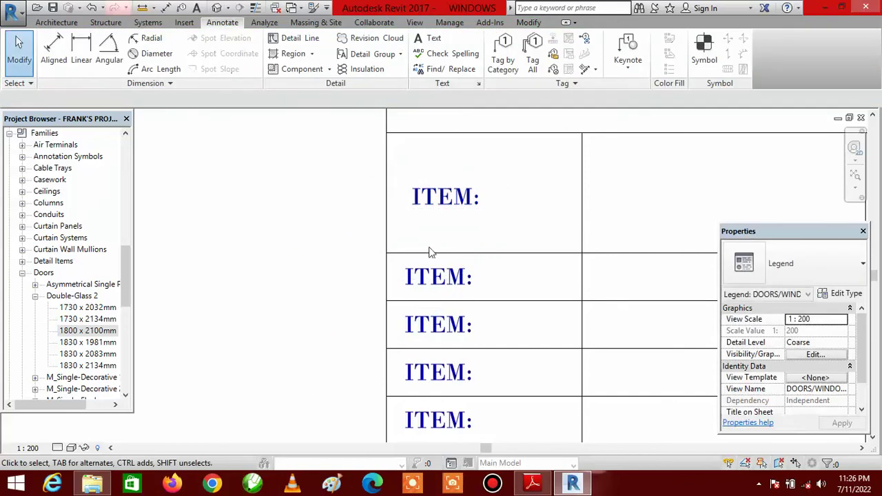
Step: Nudge the top label left and change its text from ITEM: to DESCRIPTION:
{"action": "left_click", "coordinate": [460, 210]}
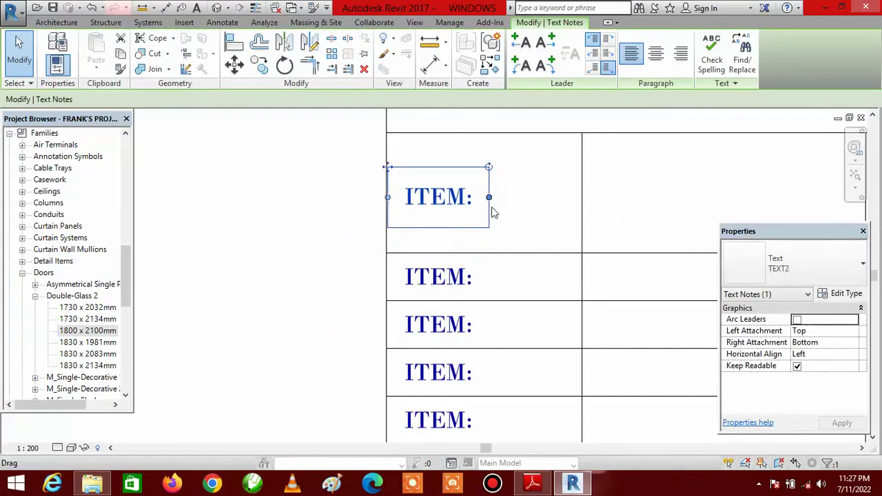
{"action": "key", "text": "Left"}
{"action": "double_click", "coordinate": [458, 203]}
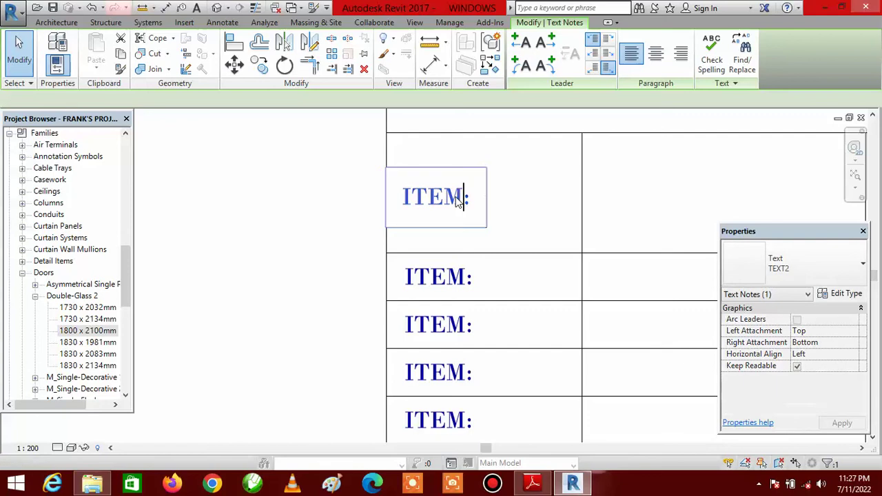
{"action": "key", "text": "BackSpace"}
{"action": "key", "text": "BackSpace"}
{"action": "key", "text": "BackSpace"}
{"action": "key", "text": "BackSpace"}
{"action": "key", "text": "BackSpace"}
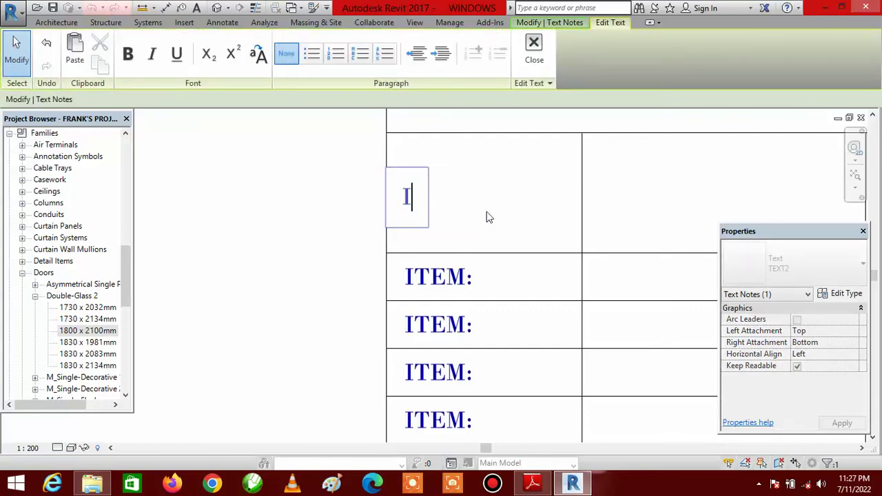
{"action": "type", "text": "DES"}
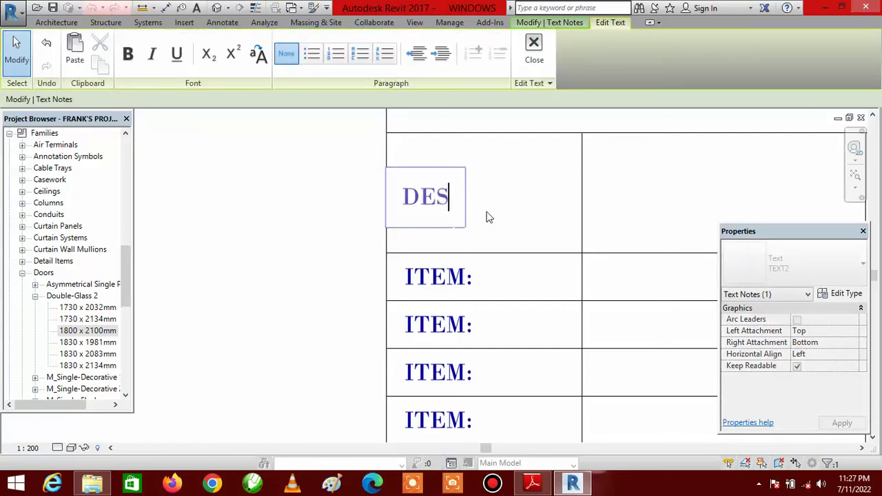
{"action": "type", "text": "CRIPTION:"}
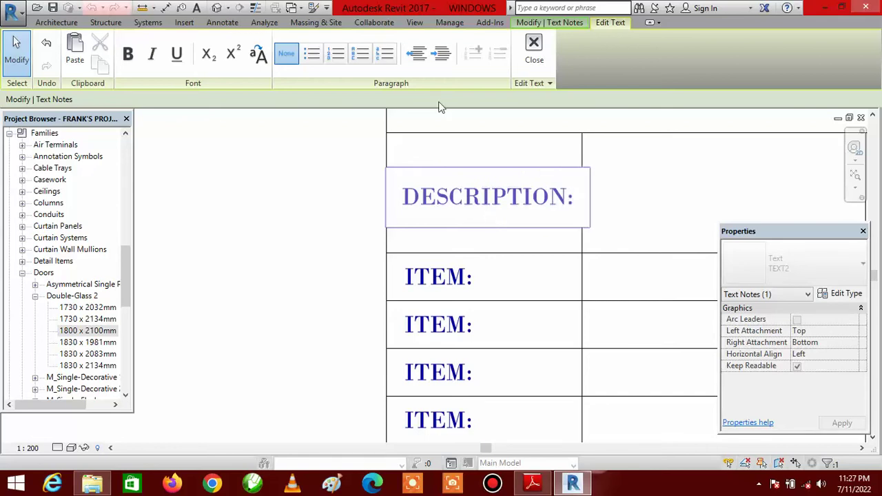
{"action": "left_click", "coordinate": [18, 43]}
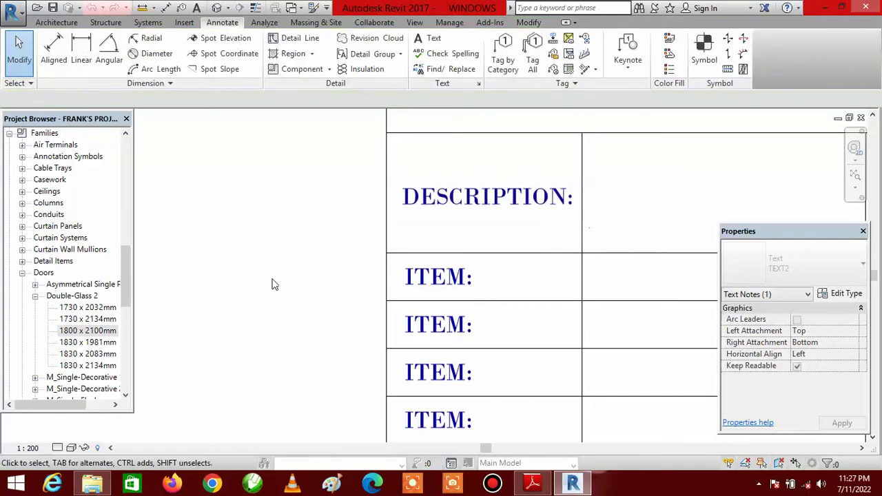
Step: Check the reference door schedule PDF, then return to the Revit legend
{"action": "scroll", "coordinate": [246, 258], "scroll_direction": "down", "scroll_amount": 4}
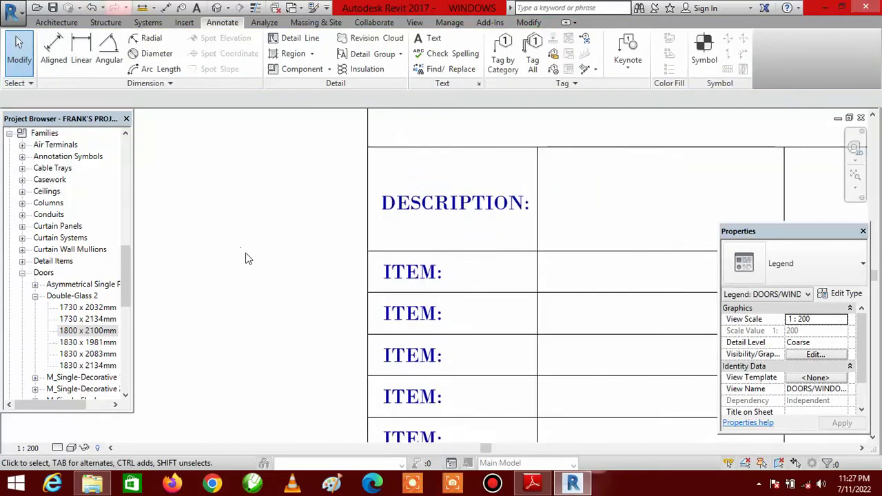
{"action": "scroll", "coordinate": [282, 312], "scroll_direction": "up", "scroll_amount": 2}
{"action": "scroll", "coordinate": [347, 214], "scroll_direction": "up", "scroll_amount": 2}
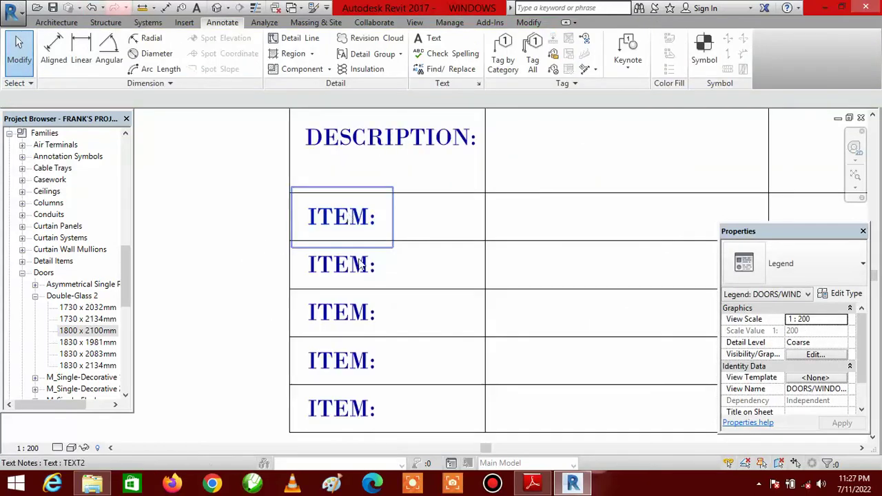
{"action": "left_click", "coordinate": [534, 485]}
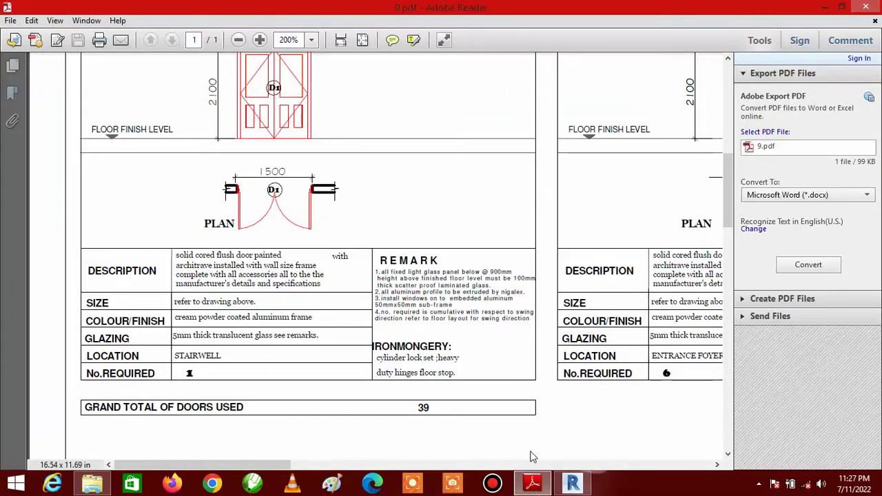
{"action": "left_click", "coordinate": [533, 484]}
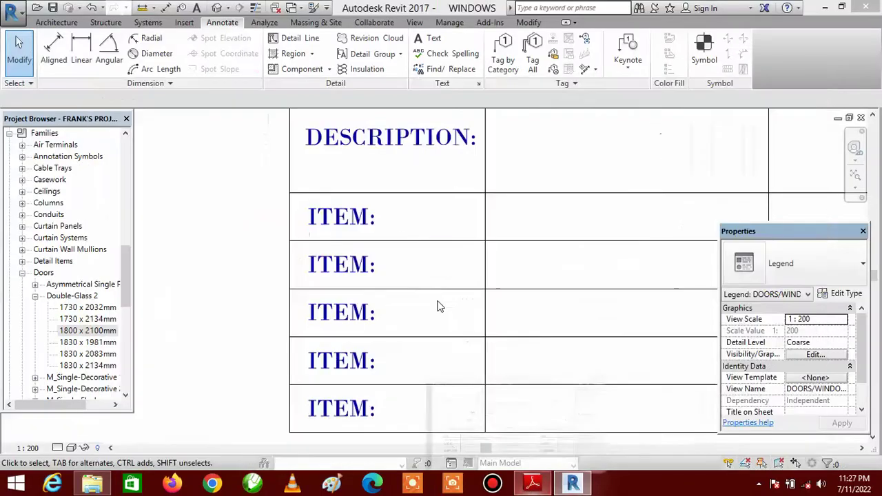
Step: Retype the two ITEM: labels under DESCRIPTION: as SIZE: and COLOUR/FINISH:
{"action": "double_click", "coordinate": [369, 220]}
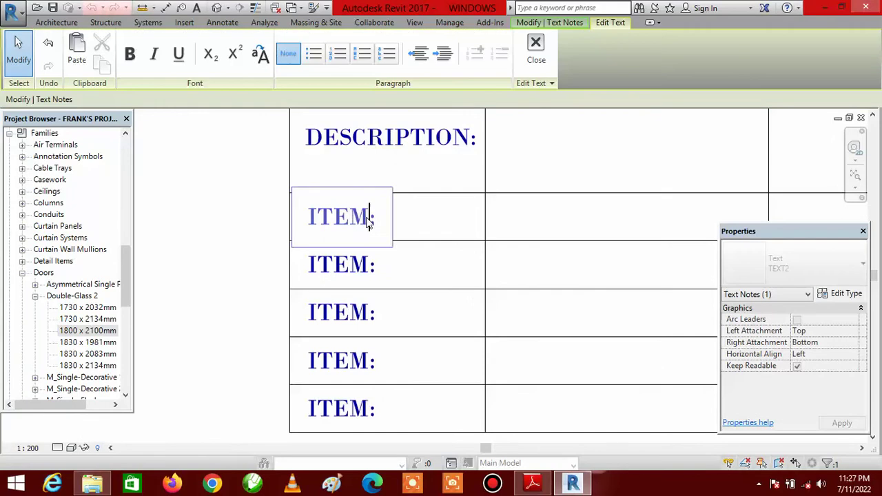
{"action": "key", "text": "BackSpace"}
{"action": "key", "text": "BackSpace"}
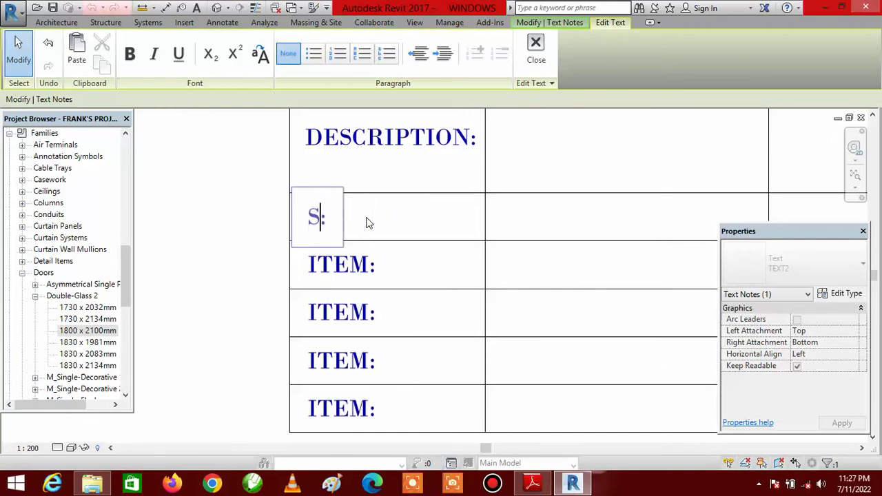
{"action": "type", "text": "E:"}
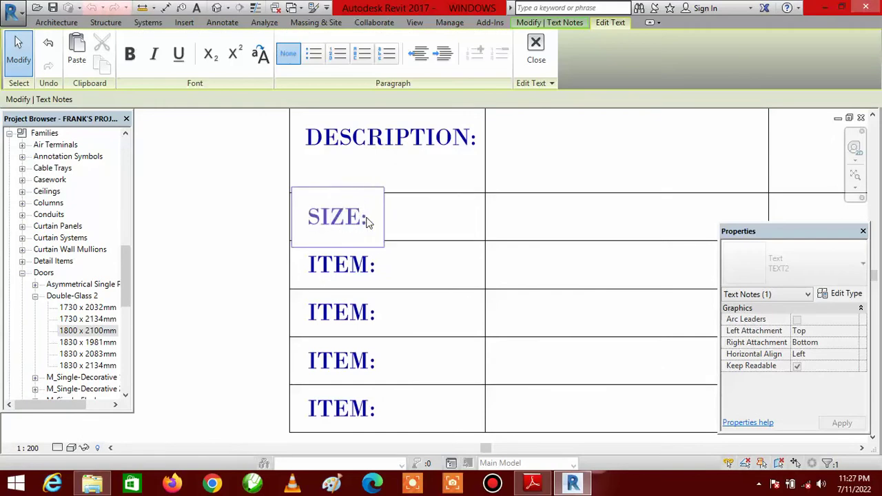
{"action": "left_click", "coordinate": [18, 52]}
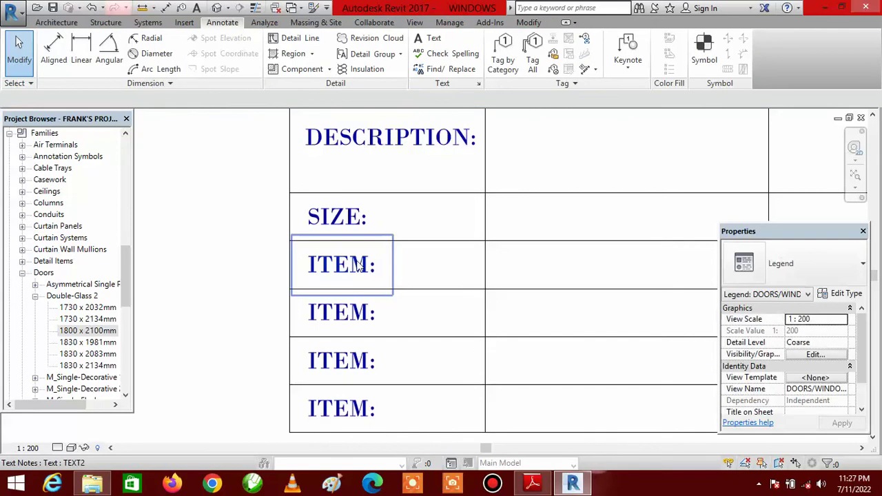
{"action": "left_click", "coordinate": [359, 268]}
{"action": "left_click", "coordinate": [366, 273]}
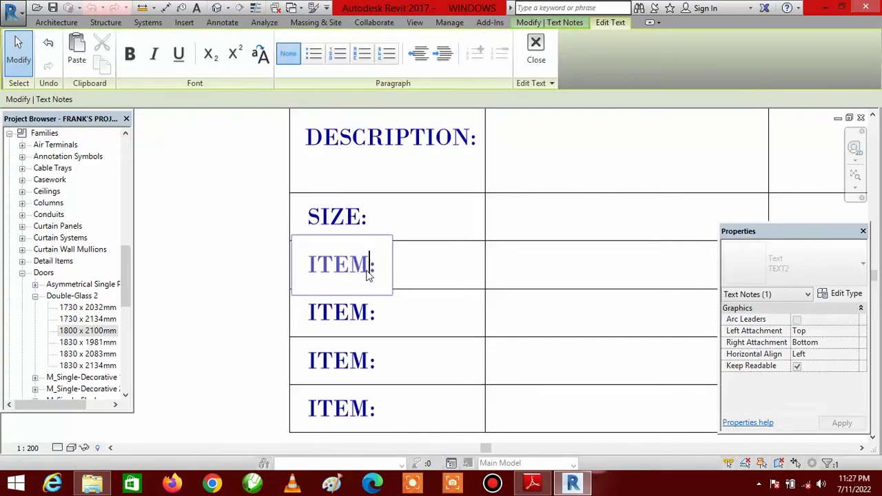
{"action": "key", "text": "BackSpace"}
{"action": "key", "text": "BackSpace"}
{"action": "key", "text": "BackSpace"}
{"action": "key", "text": "BackSpace"}
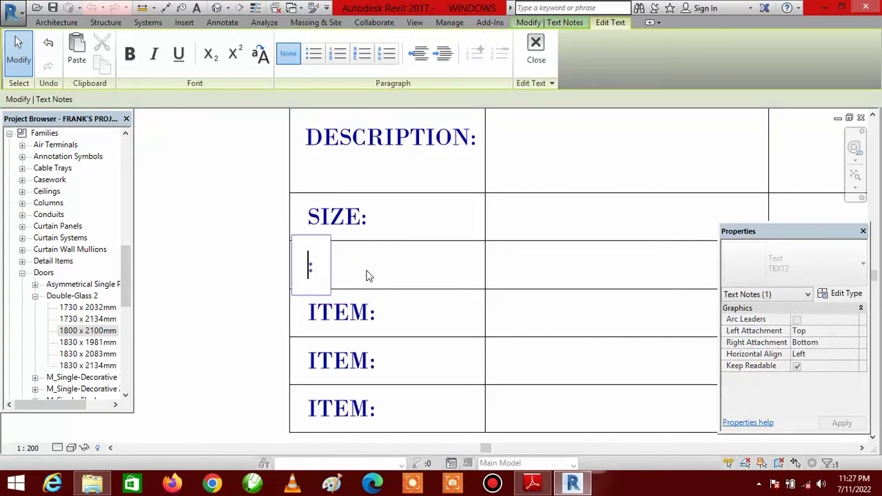
{"action": "type", "text": "COLOUR"}
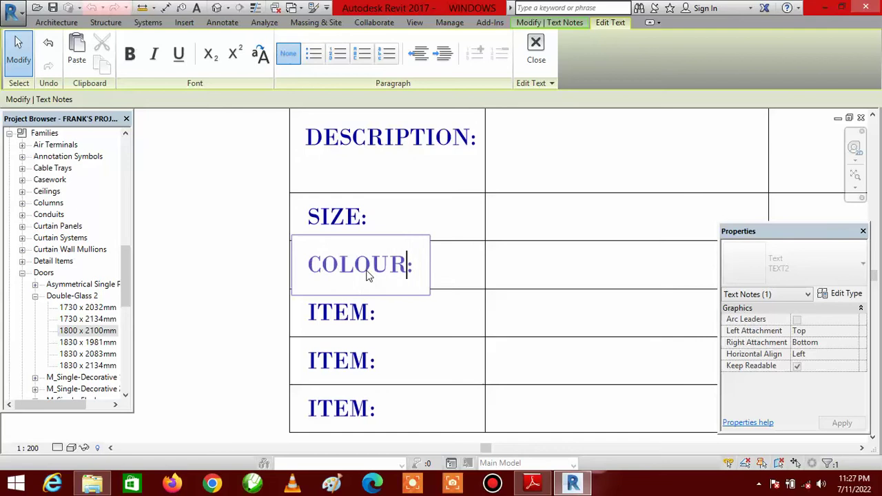
{"action": "type", "text": "/FINI"}
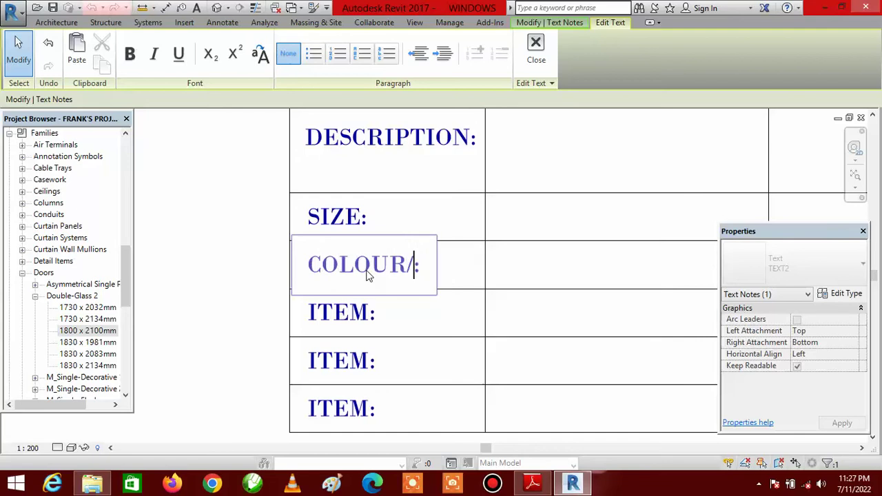
{"action": "type", "text": "SH"}
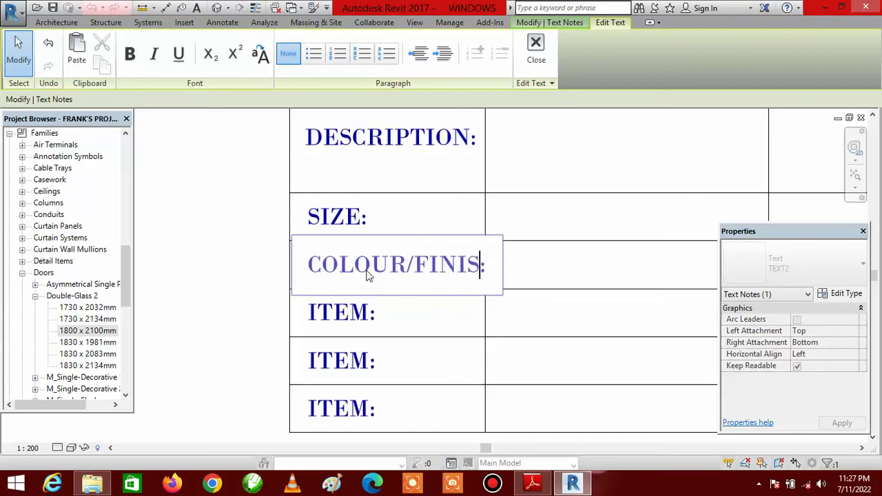
{"action": "left_click", "coordinate": [18, 68]}
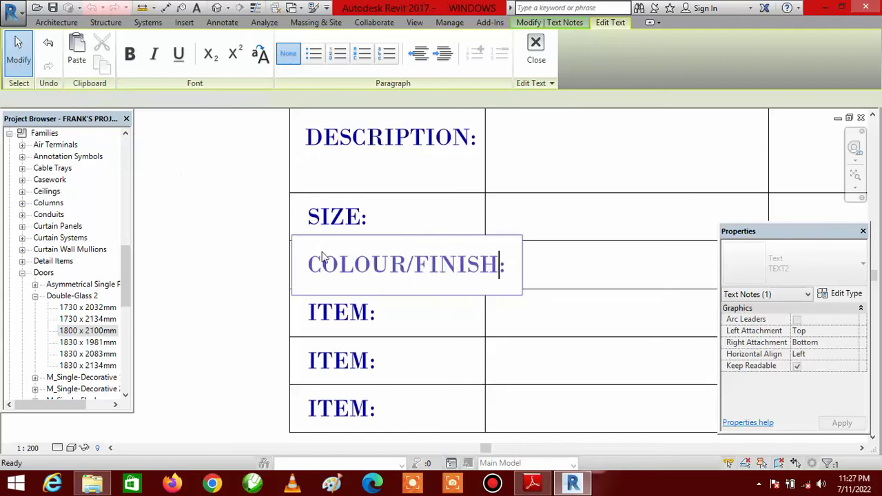
Step: Retype the label below COLOUR/FINISH: as GLAZING:
{"action": "double_click", "coordinate": [356, 315]}
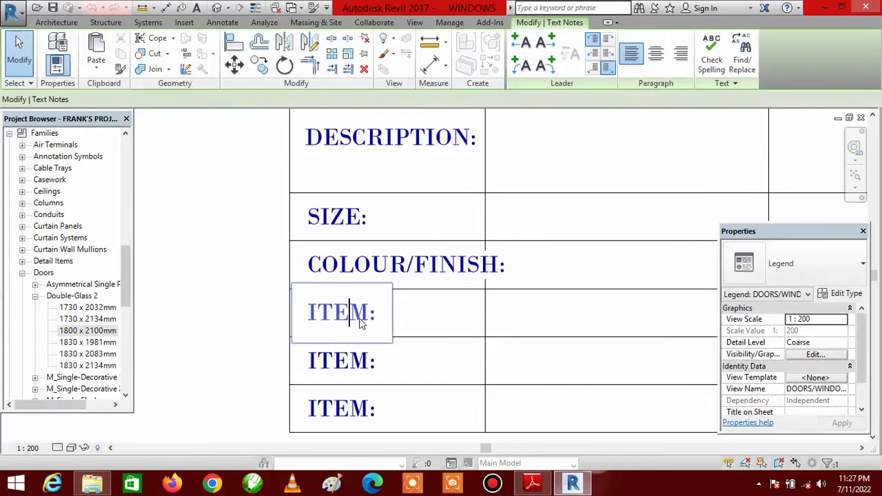
{"action": "key", "text": "BackSpace"}
{"action": "key", "text": "BackSpace"}
{"action": "key", "text": "BackSpace"}
{"action": "key", "text": "BackSpace"}
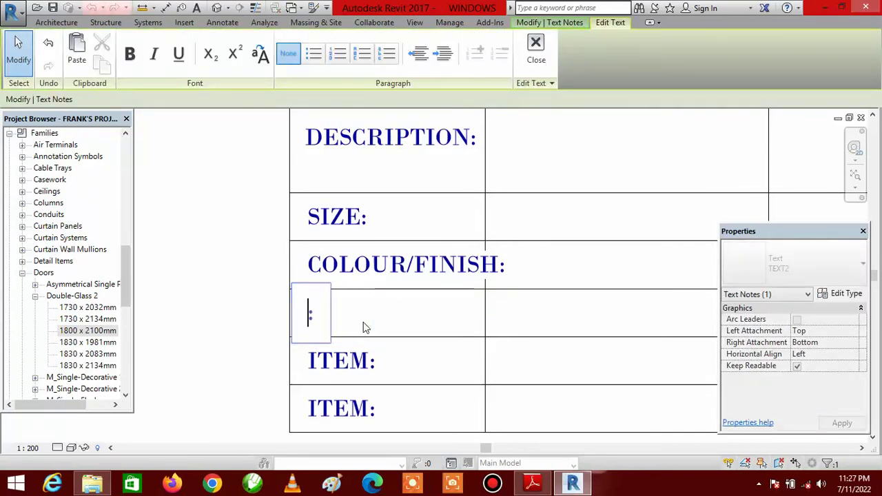
{"action": "type", "text": "C"}
{"action": "key", "text": "BackSpace"}
{"action": "type", "text": "GLAZIN"}
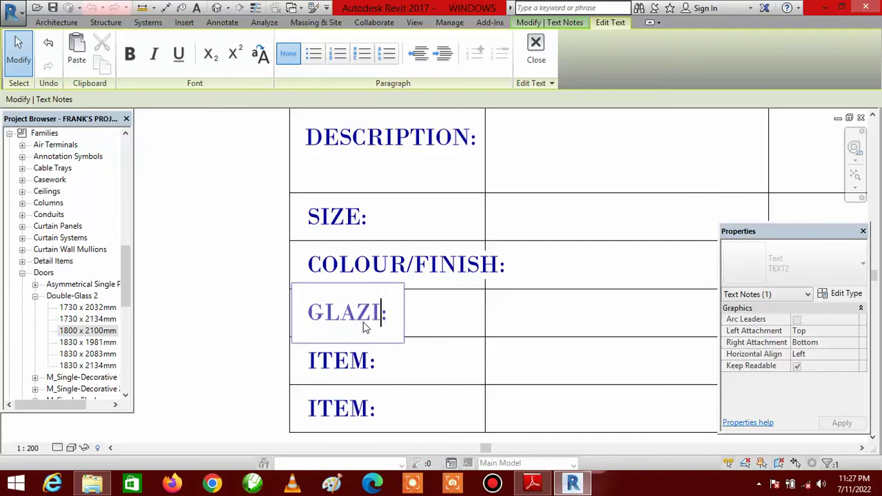
{"action": "type", "text": "G"}
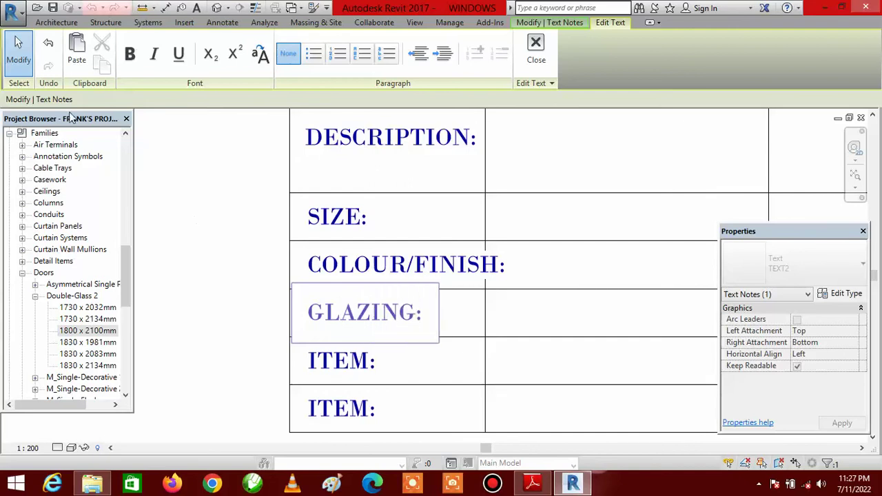
{"action": "left_click", "coordinate": [19, 52]}
Step: Retype the next ITEM: label as LOCATION:
{"action": "left_click", "coordinate": [359, 367]}
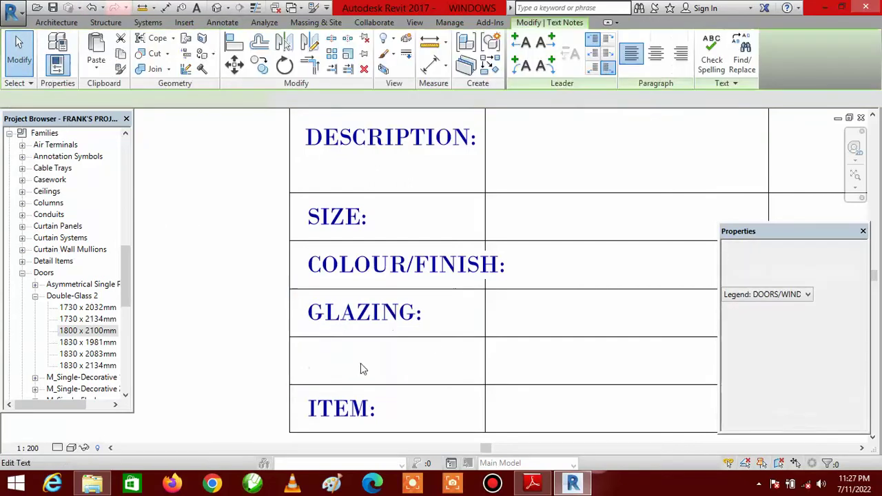
{"action": "left_click", "coordinate": [371, 361]}
{"action": "key", "text": "BackSpace"}
{"action": "key", "text": "BackSpace"}
{"action": "key", "text": "BackSpace"}
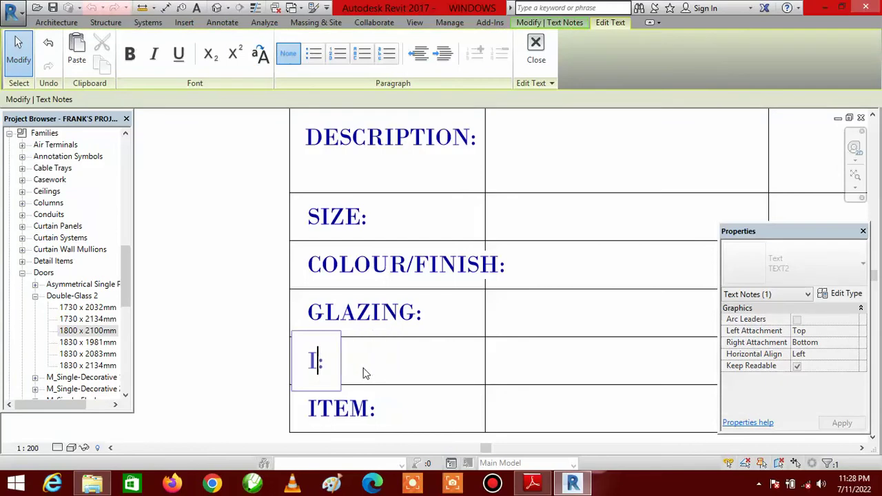
{"action": "type", "text": "LOCAT"}
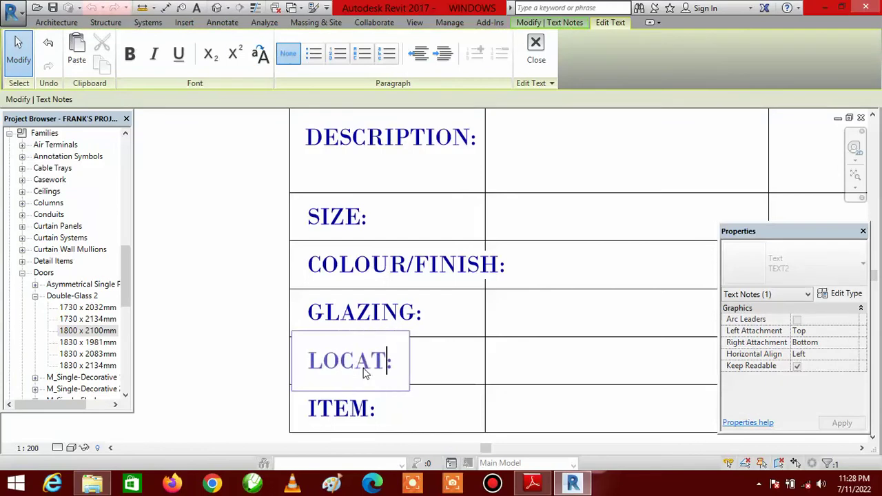
{"action": "type", "text": "ION"}
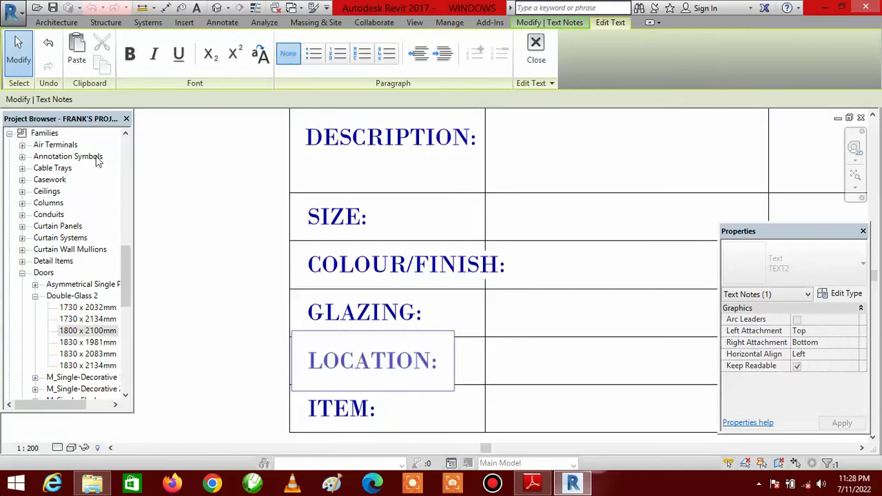
{"action": "left_click", "coordinate": [321, 317]}
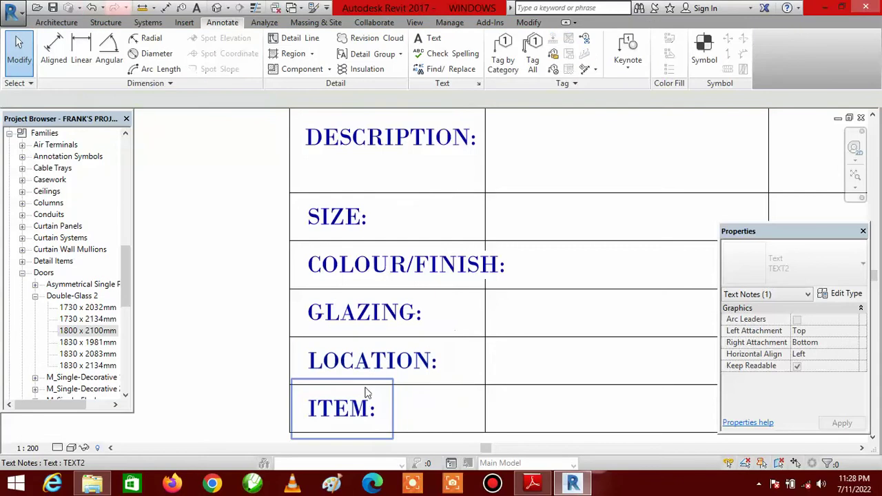
Step: Retype the last ITEM: label as NO REQUIRED:
{"action": "left_click", "coordinate": [365, 413]}
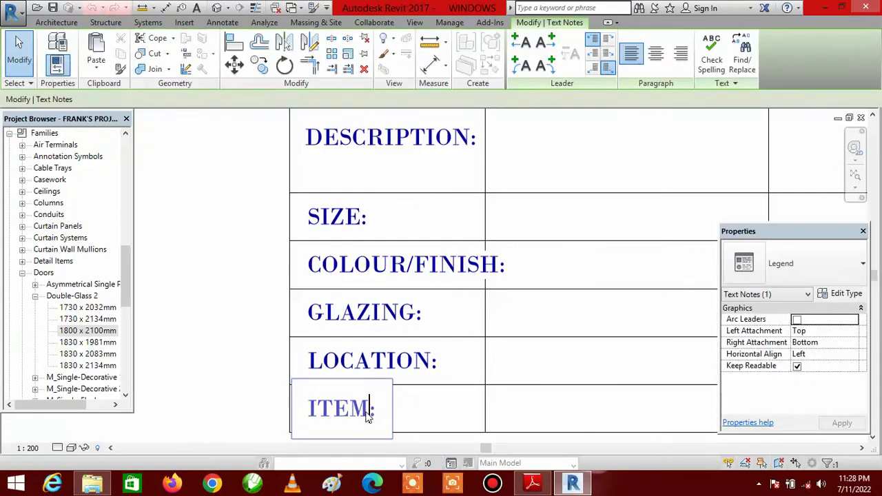
{"action": "left_click", "coordinate": [369, 413]}
{"action": "key", "text": "BackSpace"}
{"action": "key", "text": "BackSpace"}
{"action": "key", "text": "BackSpace"}
{"action": "key", "text": "BackSpace"}
{"action": "type", "text": "NO R"}
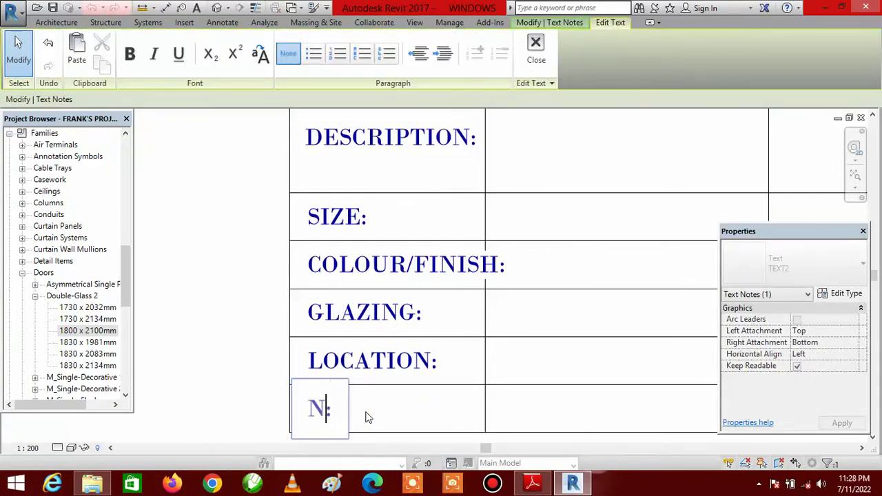
{"action": "type", "text": "EQUIRED"}
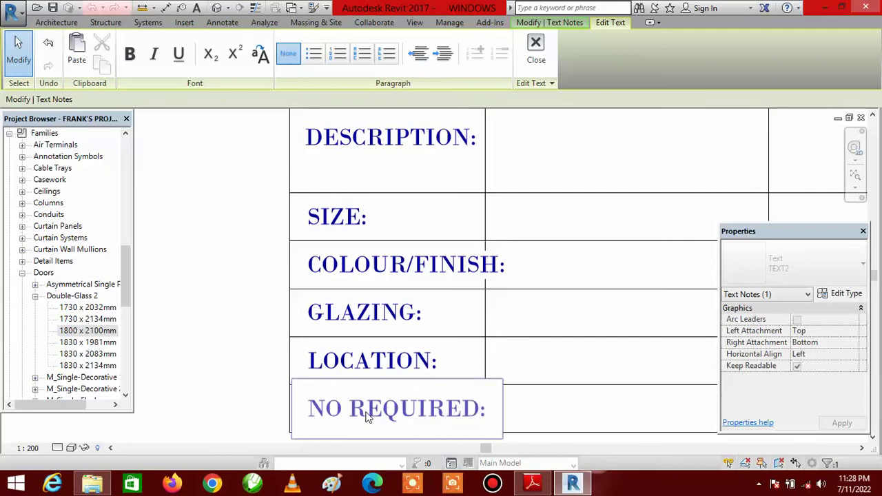
{"action": "left_click", "coordinate": [19, 51]}
Step: Nudge the SIZE: and COLOUR/FINISH: labels left into alignment
{"action": "scroll", "coordinate": [517, 241], "scroll_direction": "down", "scroll_amount": 1}
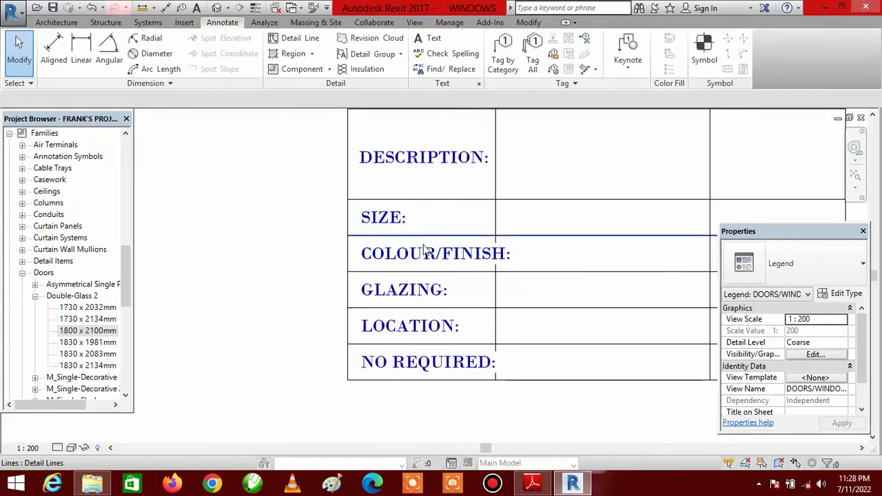
{"action": "left_click", "coordinate": [403, 228]}
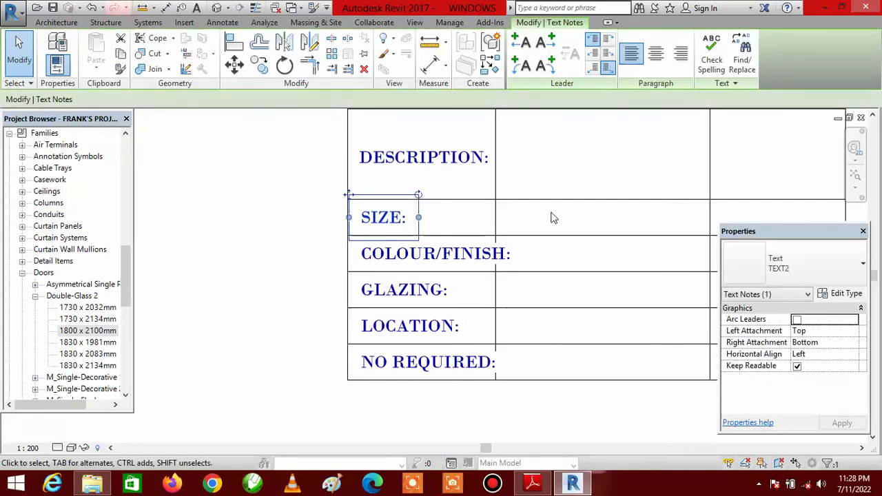
{"action": "key", "text": "Left"}
{"action": "key", "text": "Left"}
{"action": "key", "text": "Left"}
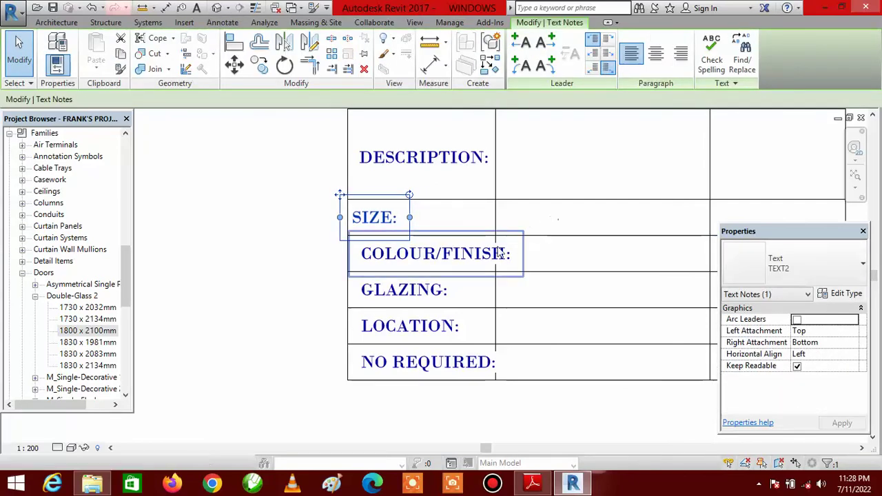
{"action": "left_click", "coordinate": [483, 255]}
{"action": "key", "text": "Left"}
{"action": "key", "text": "Left"}
{"action": "key", "text": "Left"}
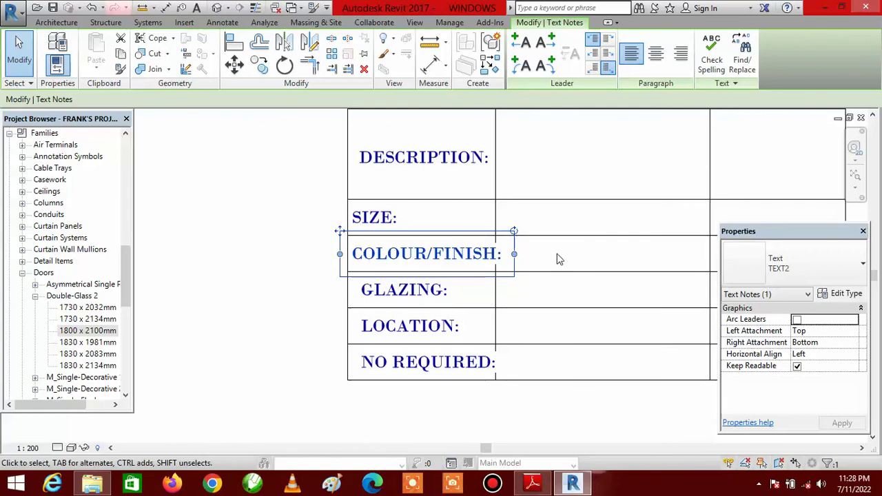
{"action": "key", "text": "Left"}
{"action": "key", "text": "Left"}
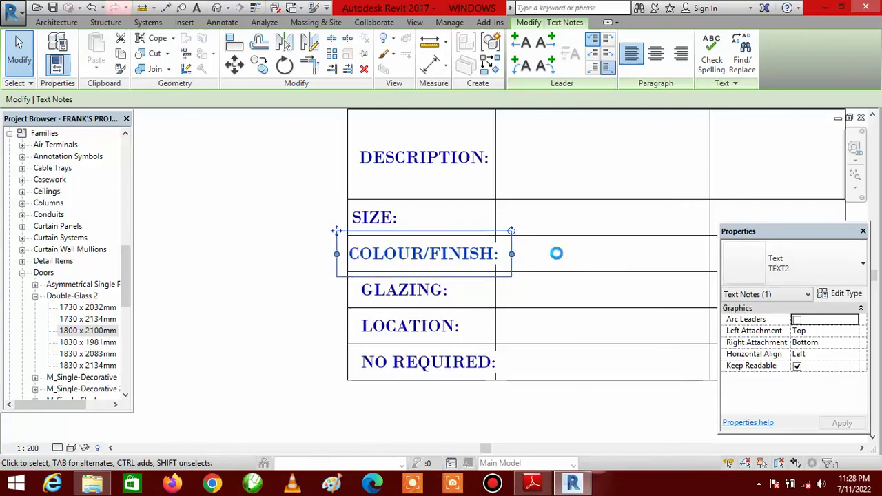
{"action": "key", "text": "Right"}
{"action": "key", "text": "Right"}
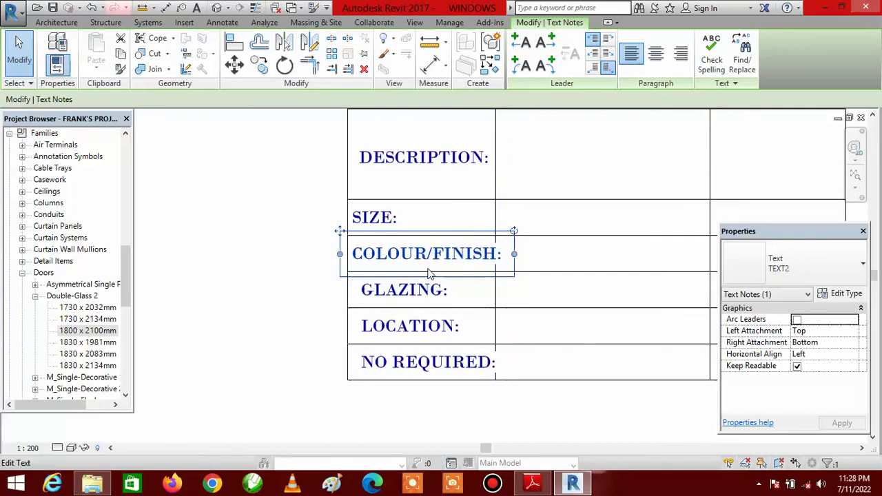
Step: Nudge the GLAZING:, LOCATION: and NO REQUIRED: labels left into alignment
{"action": "left_click", "coordinate": [427, 293]}
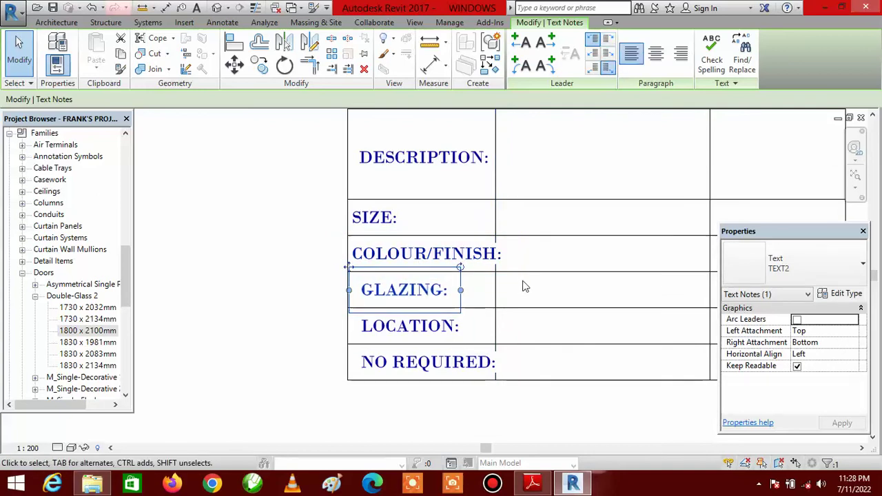
{"action": "key", "text": "Left"}
{"action": "key", "text": "Left"}
{"action": "key", "text": "Left"}
{"action": "key", "text": "Left"}
{"action": "key", "text": "Left"}
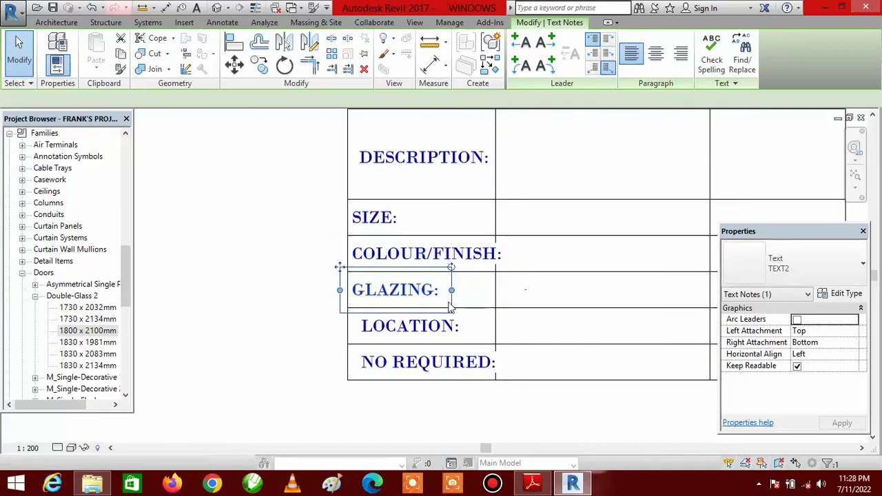
{"action": "left_click", "coordinate": [457, 317]}
{"action": "key", "text": "Left"}
{"action": "key", "text": "Left"}
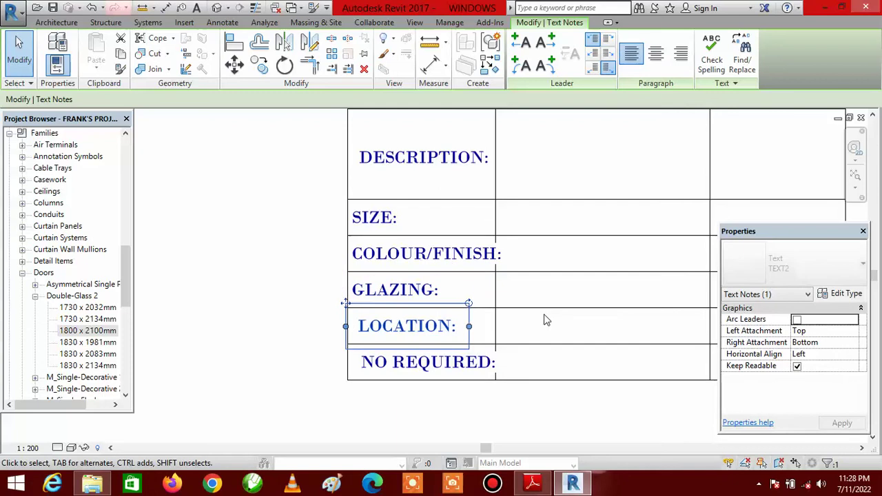
{"action": "key", "text": "Left"}
{"action": "key", "text": "Left"}
{"action": "key", "text": "Left"}
{"action": "key", "text": "Left"}
{"action": "key", "text": "Left"}
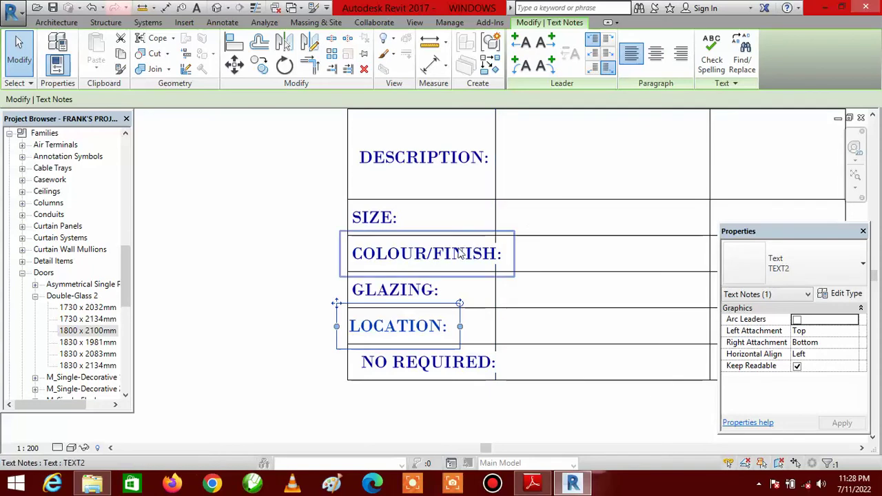
{"action": "left_click", "coordinate": [469, 370]}
{"action": "key", "text": "Left"}
{"action": "key", "text": "Left"}
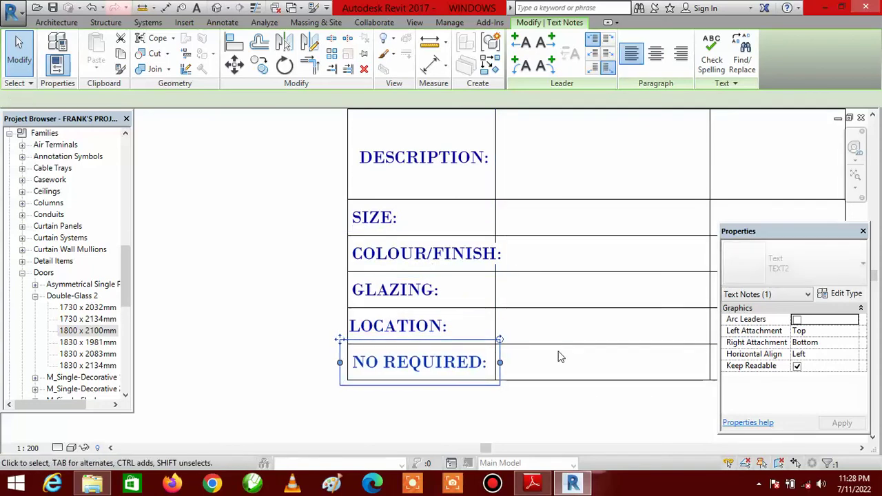
Step: Clear the selection and bring up the door schedule PDF for reference
{"action": "left_click", "coordinate": [276, 224]}
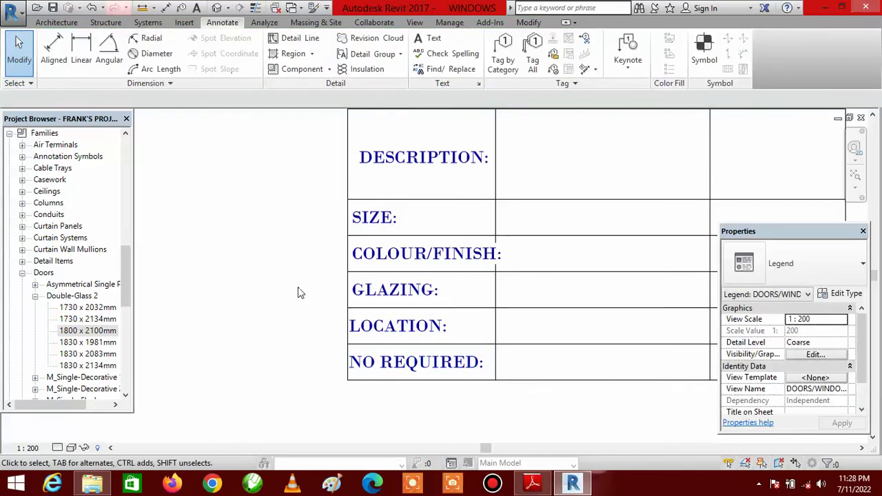
{"action": "scroll", "coordinate": [288, 331], "scroll_direction": "down", "scroll_amount": 4}
{"action": "scroll", "coordinate": [288, 332], "scroll_direction": "up", "scroll_amount": 2}
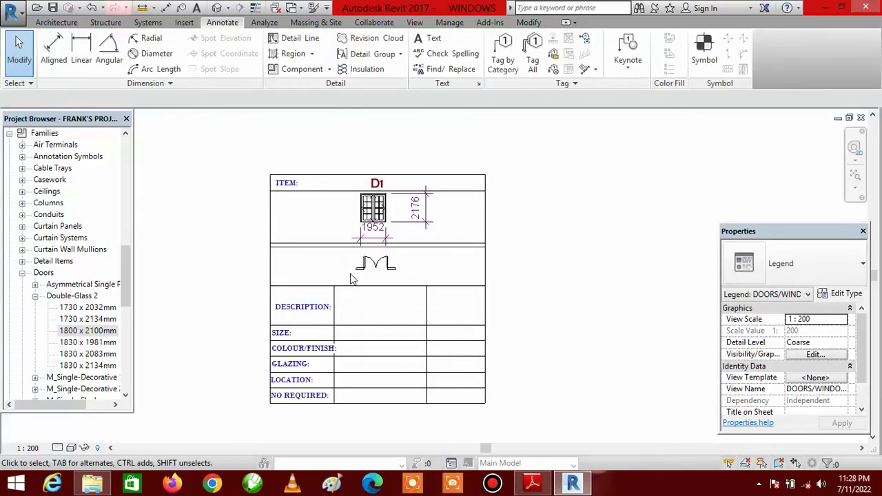
{"action": "left_click", "coordinate": [357, 309]}
{"action": "key", "text": "Escape"}
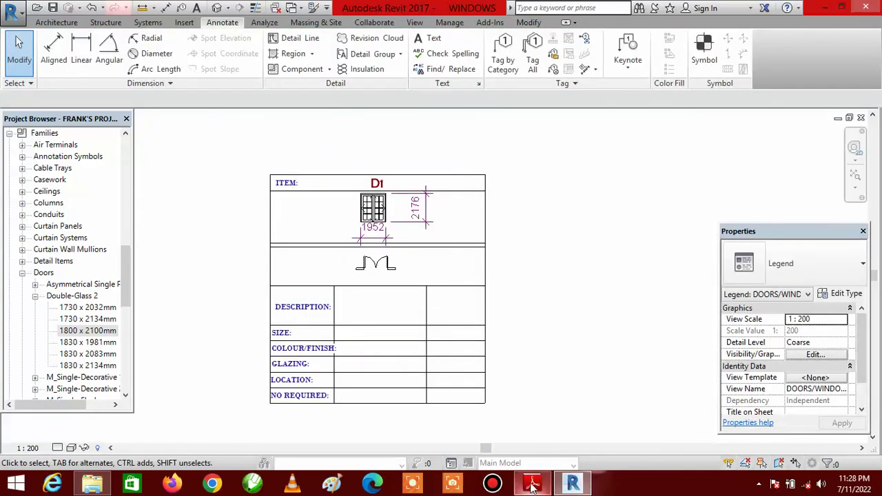
{"action": "mouse_move", "coordinate": [532, 486]}
{"action": "left_click", "coordinate": [445, 416]}
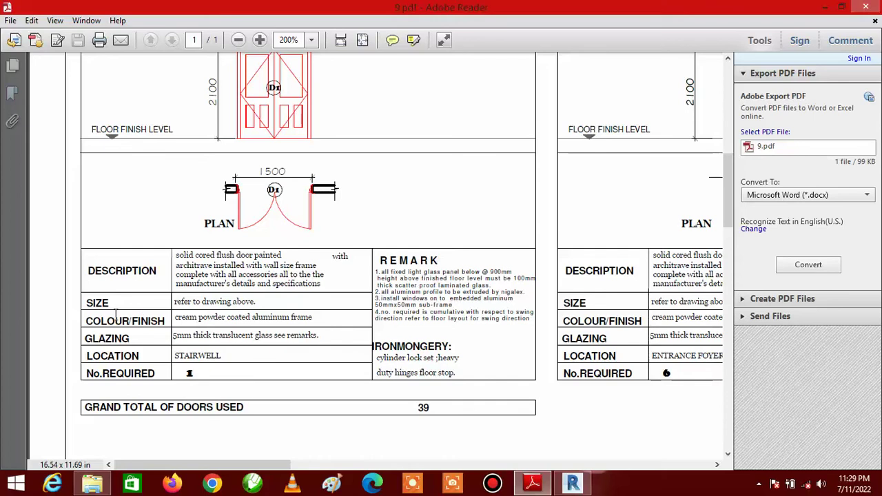
{"action": "left_click", "coordinate": [572, 484]}
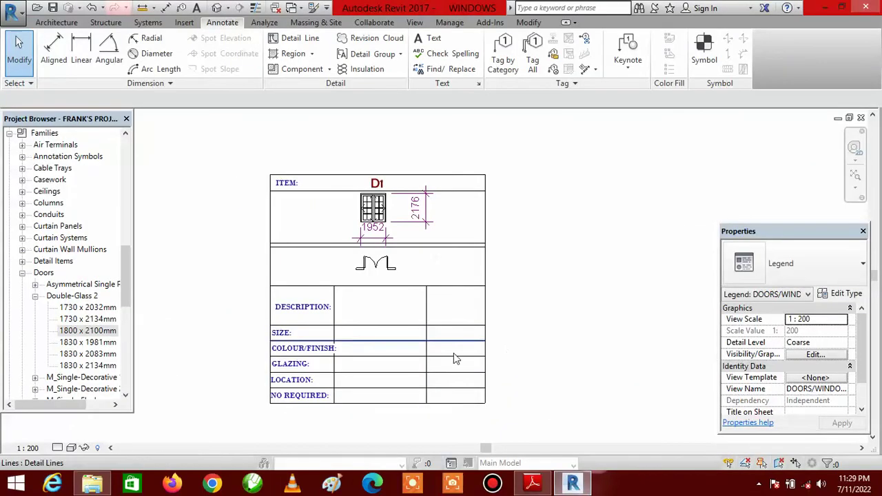
Step: Nudge the DESCRIPTION: label two steps further left
{"action": "left_click", "coordinate": [268, 341]}
{"action": "left_click", "coordinate": [297, 301]}
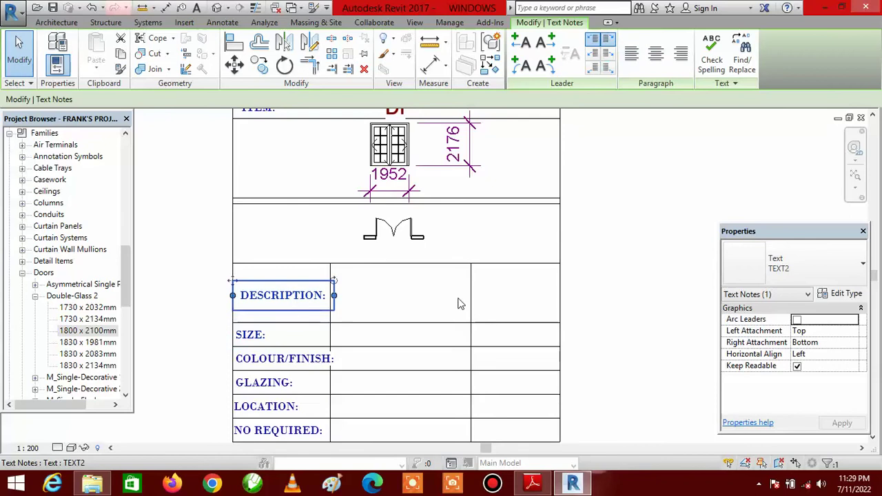
{"action": "key", "text": "Left"}
{"action": "key", "text": "Left"}
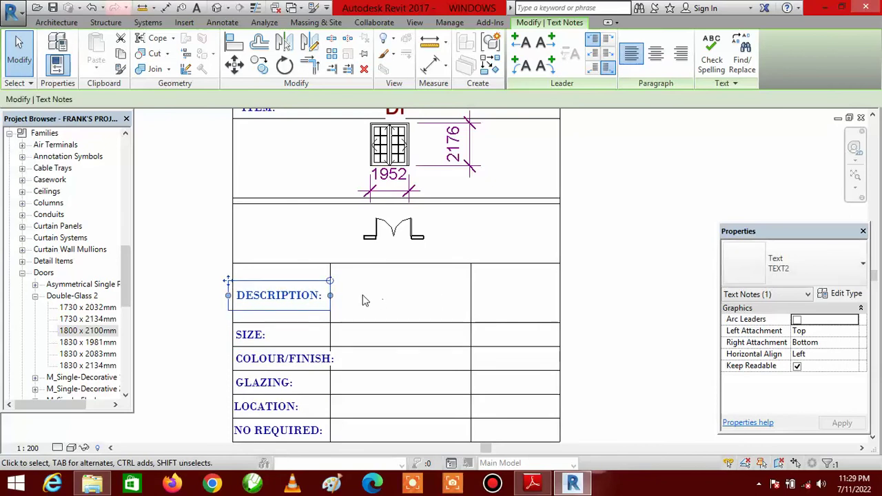
{"action": "key", "text": "Left"}
{"action": "key", "text": "Escape"}
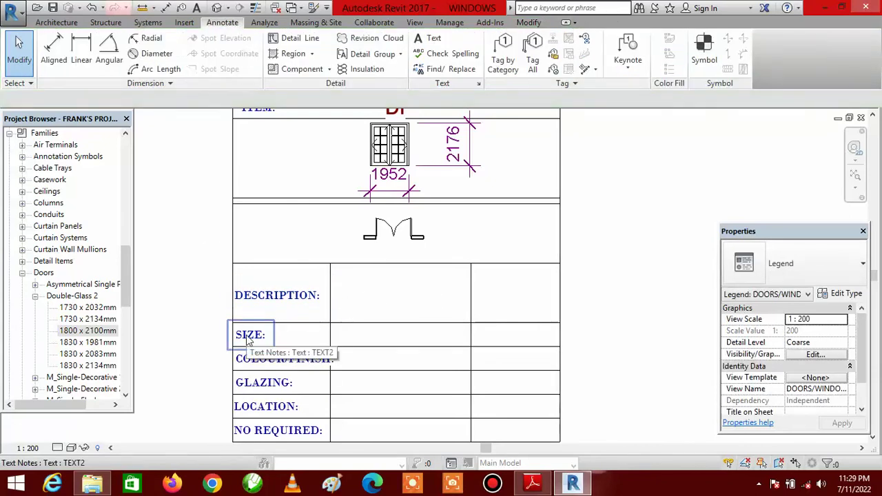
Step: Copy the SIZE: label into the right-hand cells of the DESCRIPTION and LOCATION rows
{"action": "left_click", "coordinate": [248, 338]}
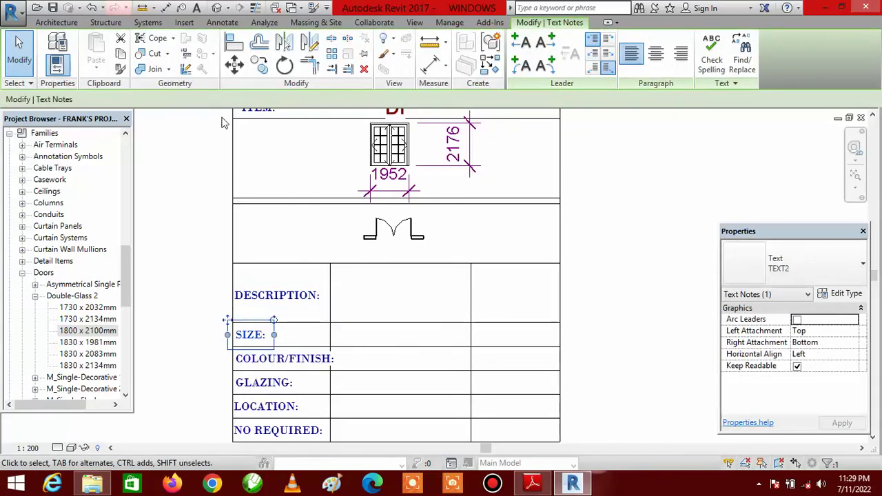
{"action": "left_click", "coordinate": [259, 66]}
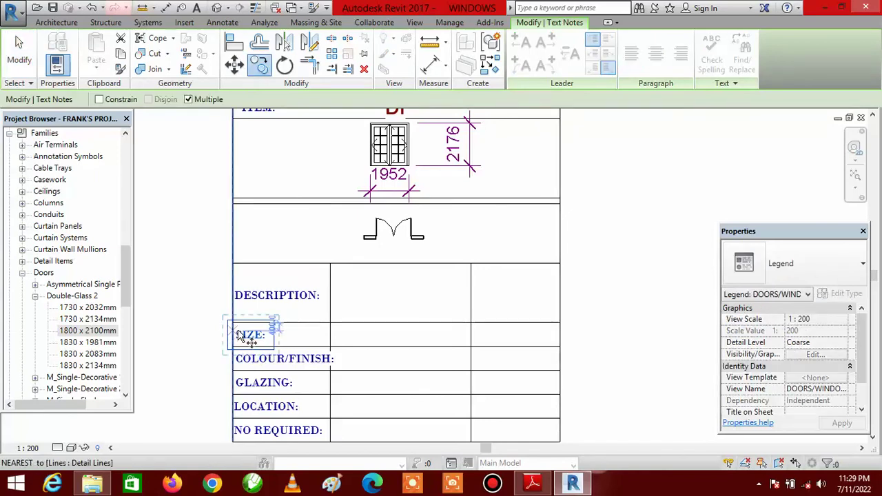
{"action": "scroll", "coordinate": [235, 324], "scroll_direction": "up", "scroll_amount": 2}
{"action": "left_click", "coordinate": [231, 276]}
{"action": "scroll", "coordinate": [483, 315], "scroll_direction": "down", "scroll_amount": 2}
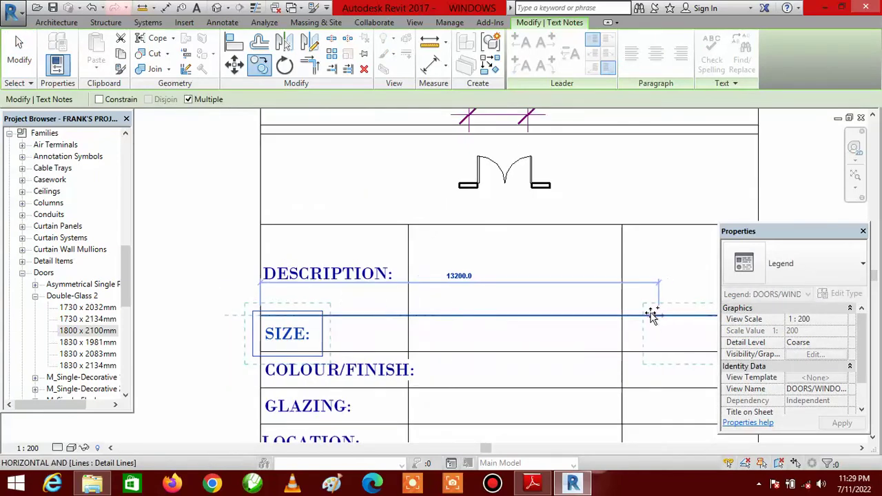
{"action": "scroll", "coordinate": [627, 282], "scroll_direction": "down", "scroll_amount": 1}
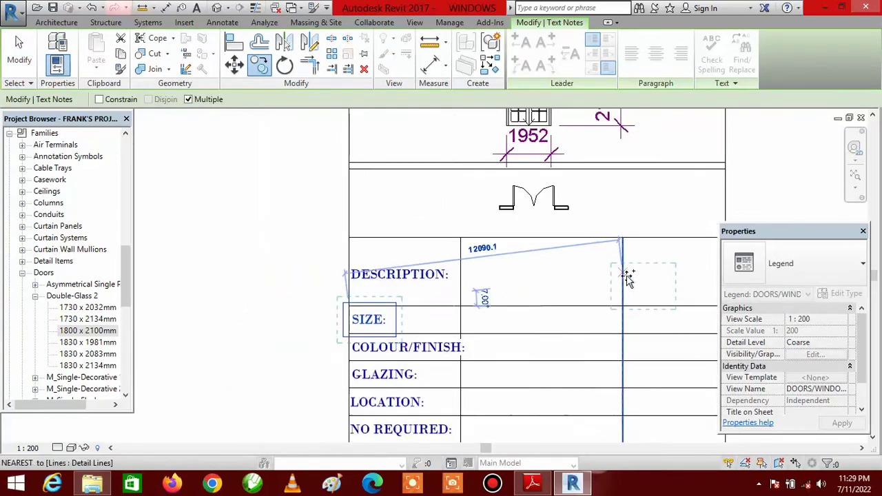
{"action": "scroll", "coordinate": [607, 288], "scroll_direction": "down", "scroll_amount": 2}
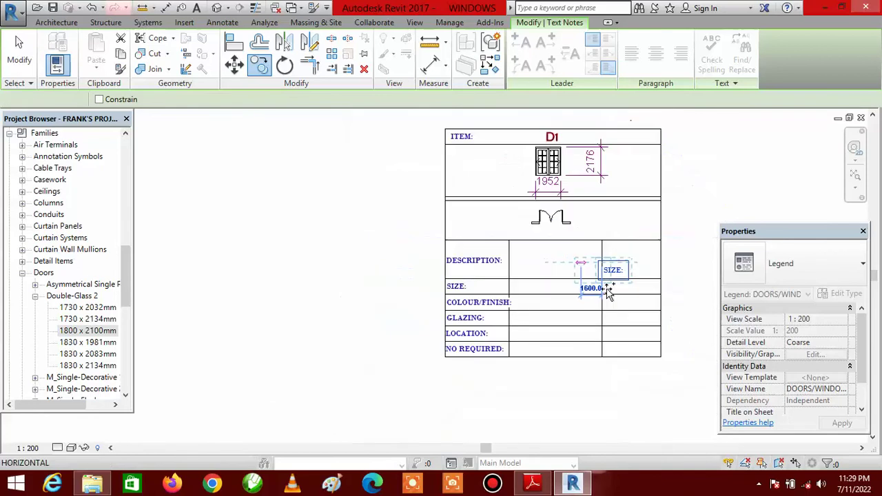
{"action": "scroll", "coordinate": [610, 341], "scroll_direction": "up", "scroll_amount": 2}
{"action": "left_click", "coordinate": [616, 338]}
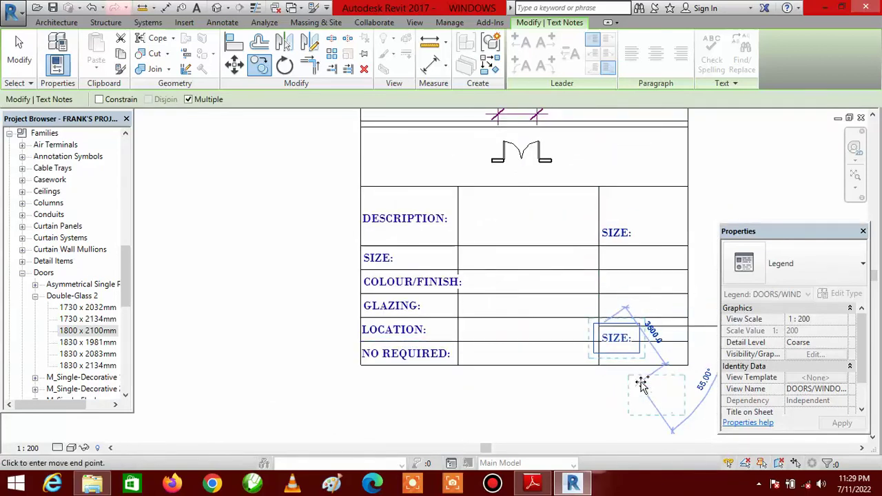
{"action": "key", "text": "Escape"}
{"action": "key", "text": "Escape"}
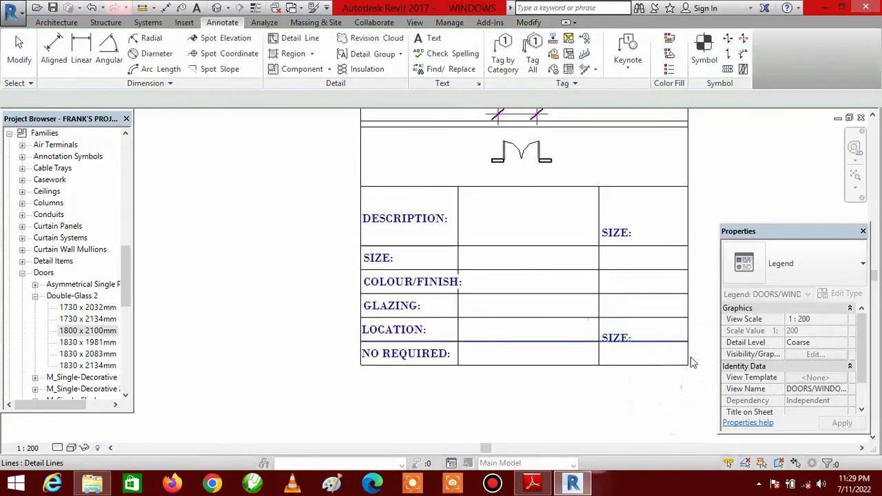
{"action": "scroll", "coordinate": [627, 238], "scroll_direction": "up", "scroll_amount": 2}
{"action": "scroll", "coordinate": [624, 243], "scroll_direction": "up", "scroll_amount": 1}
Step: Rewrite the upper SIZE: copy in the right column as REMARK:
{"action": "left_click", "coordinate": [624, 242]}
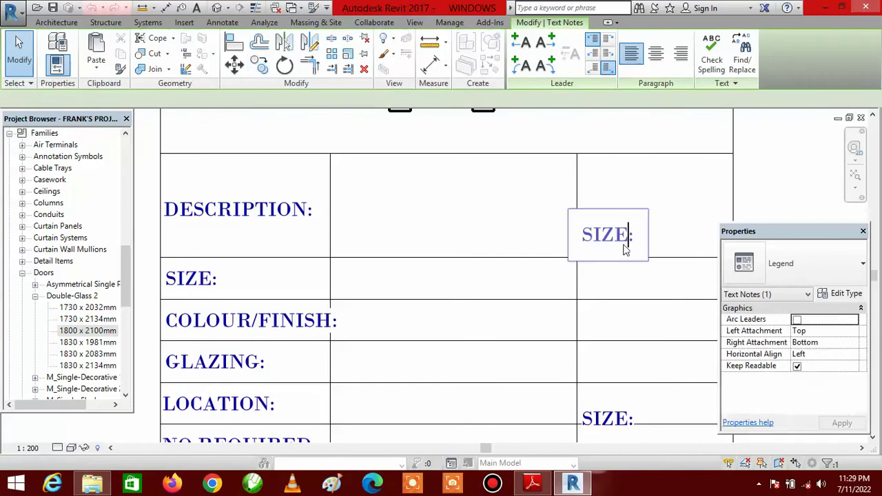
{"action": "left_click", "coordinate": [626, 242]}
{"action": "key", "text": "BackSpace"}
{"action": "key", "text": "BackSpace"}
{"action": "key", "text": "BackSpace"}
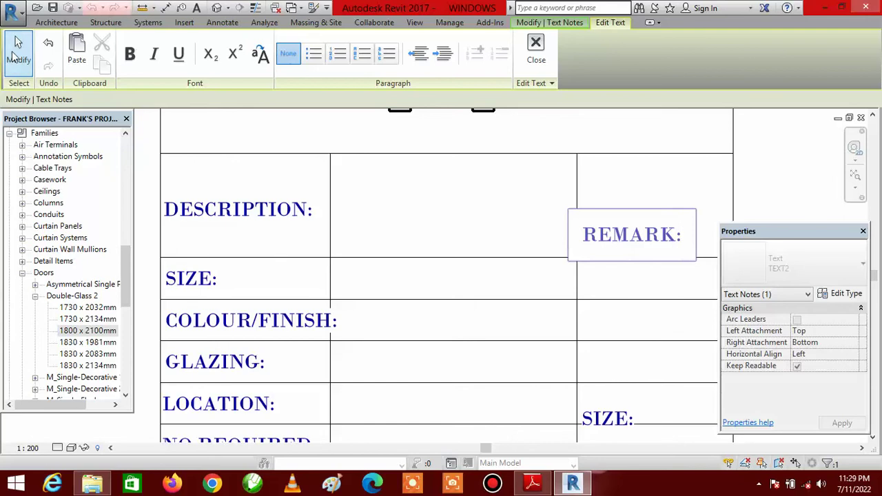
{"action": "left_click", "coordinate": [507, 231]}
{"action": "scroll", "coordinate": [564, 263], "scroll_direction": "down", "scroll_amount": 2}
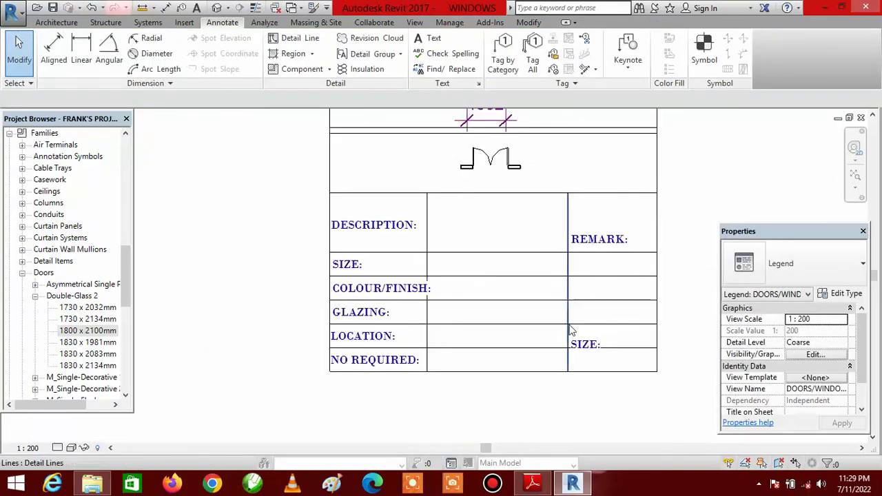
{"action": "scroll", "coordinate": [582, 369], "scroll_direction": "up", "scroll_amount": 4}
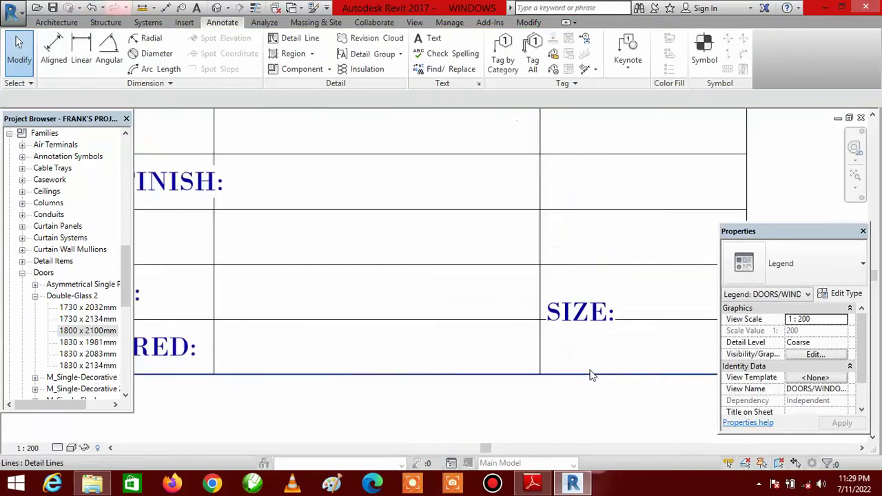
Step: Rewrite the lower SIZE: copy as IRON: and zoom out over the legend table
{"action": "left_click", "coordinate": [604, 318]}
{"action": "left_click", "coordinate": [607, 319]}
{"action": "key", "text": "BackSpace"}
{"action": "key", "text": "BackSpace"}
{"action": "key", "text": "BackSpace"}
{"action": "key", "text": "BackSpace"}
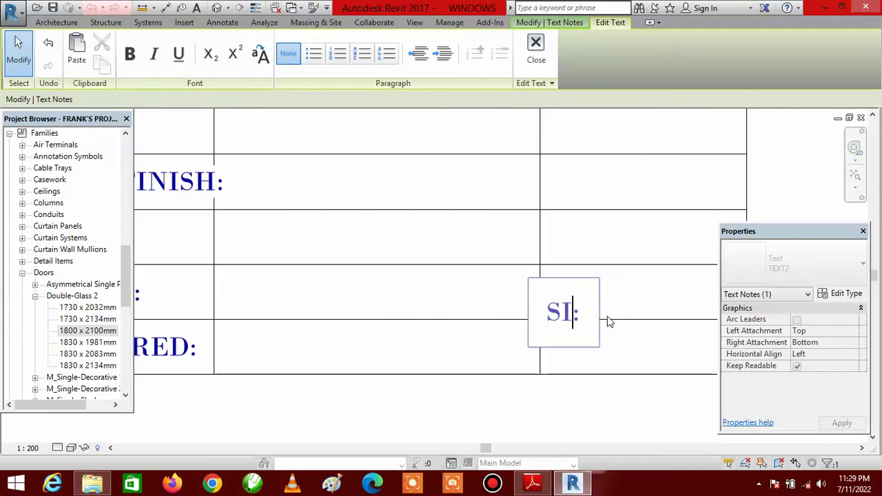
{"action": "type", "text": "IRON"}
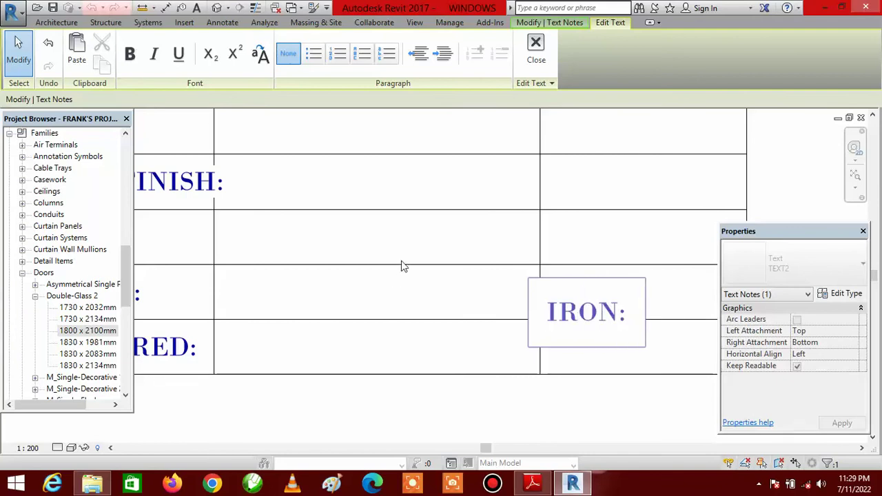
{"action": "left_click", "coordinate": [352, 257]}
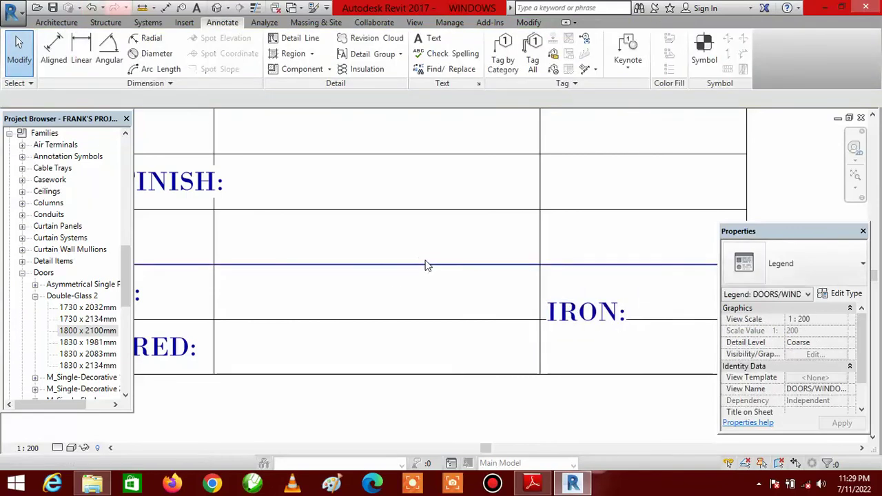
{"action": "scroll", "coordinate": [427, 262], "scroll_direction": "down", "scroll_amount": 2}
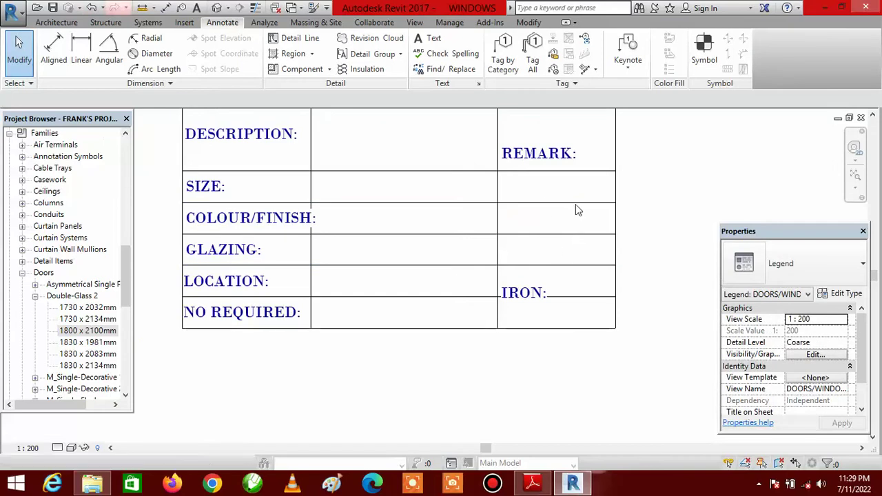
{"action": "left_click", "coordinate": [531, 485]}
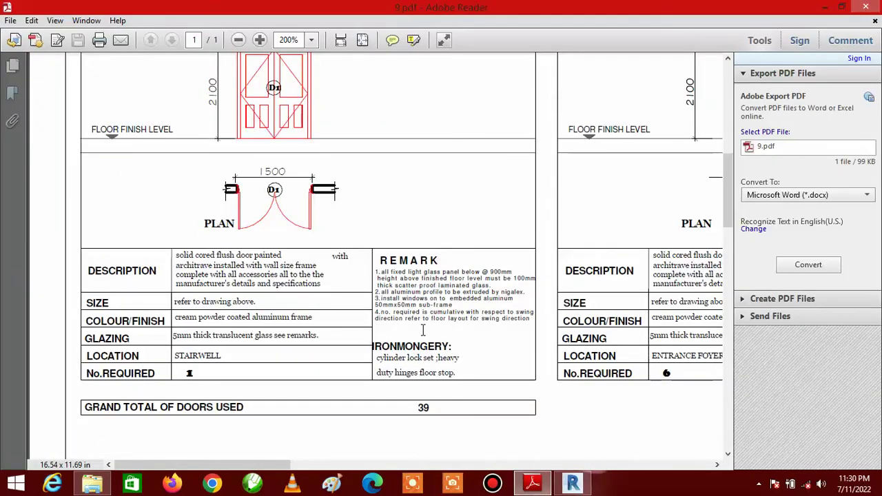
{"action": "left_click", "coordinate": [572, 485]}
{"action": "scroll", "coordinate": [524, 331], "scroll_direction": "down", "scroll_amount": 3}
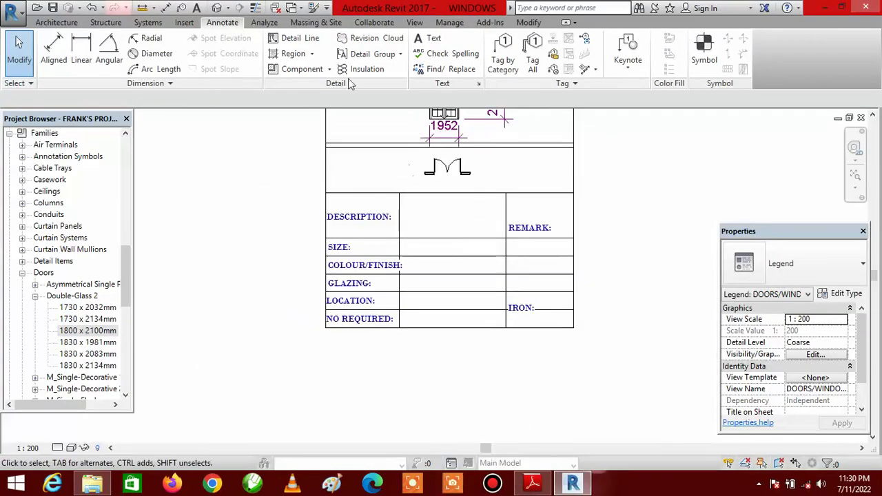
Step: Trim the four right-column row lines back to the column's vertical line
{"action": "left_click", "coordinate": [522, 26]}
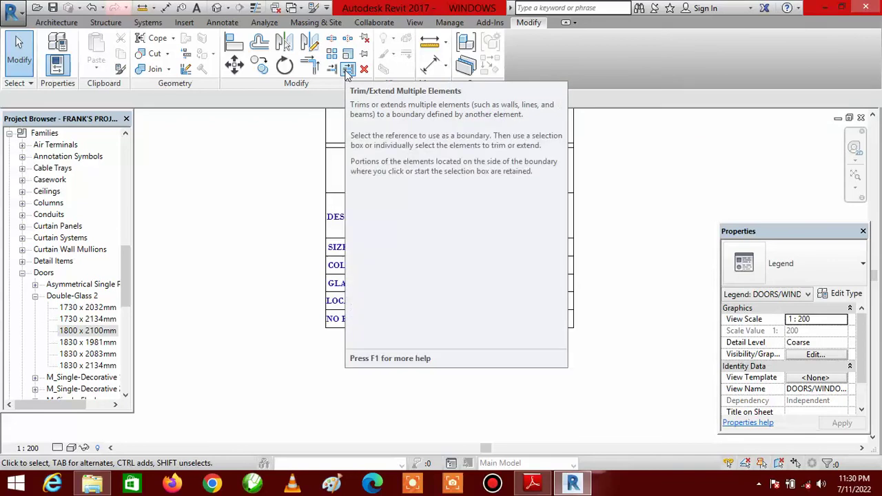
{"action": "left_click", "coordinate": [348, 71]}
{"action": "scroll", "coordinate": [506, 271], "scroll_direction": "up", "scroll_amount": 2}
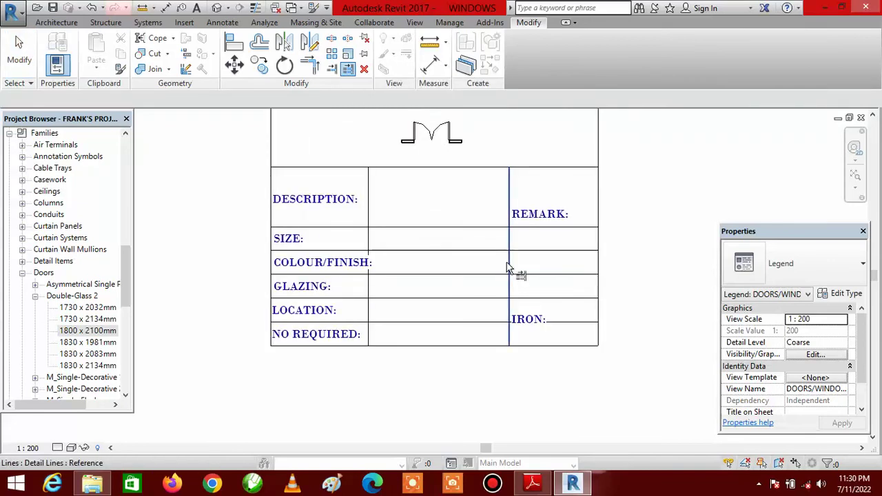
{"action": "left_click", "coordinate": [508, 269]}
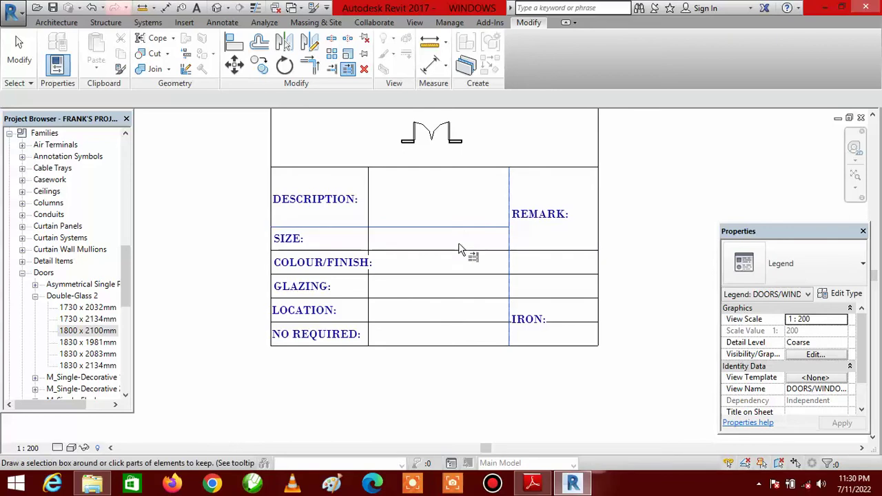
{"action": "left_click", "coordinate": [459, 253]}
{"action": "left_click", "coordinate": [459, 278]}
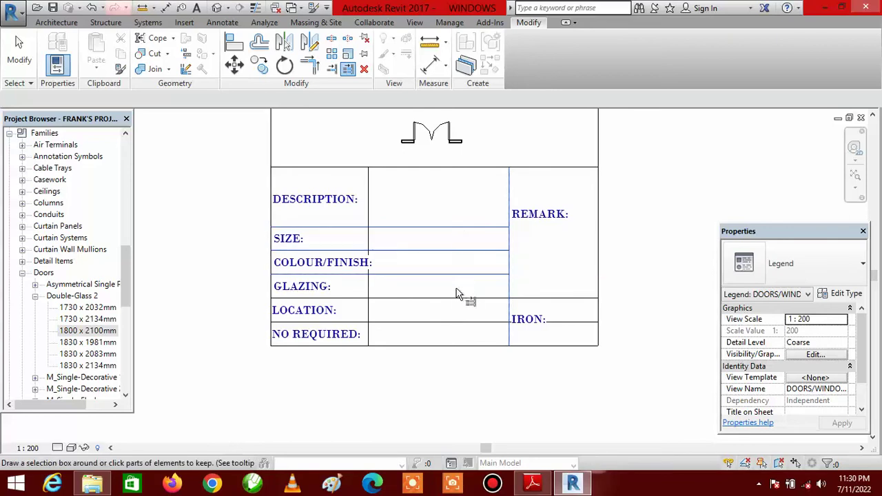
{"action": "left_click", "coordinate": [460, 301]}
{"action": "left_click", "coordinate": [456, 324]}
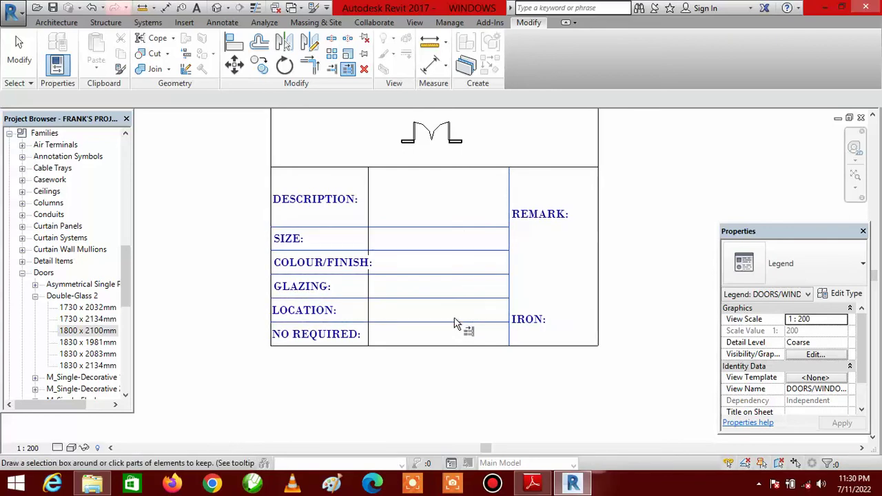
{"action": "scroll", "coordinate": [482, 290], "scroll_direction": "down", "scroll_amount": 2}
{"action": "right_click", "coordinate": [591, 208]}
{"action": "left_click", "coordinate": [629, 210]}
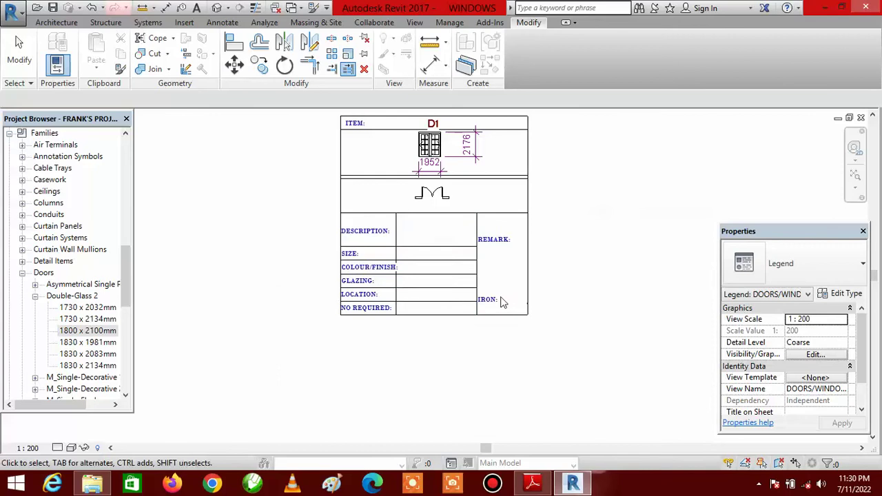
{"action": "scroll", "coordinate": [498, 300], "scroll_direction": "up", "scroll_amount": 3}
Step: Nudge the IRON label up two steps and the REMARK label up one step
{"action": "left_click", "coordinate": [495, 299]}
{"action": "key", "text": "Up"}
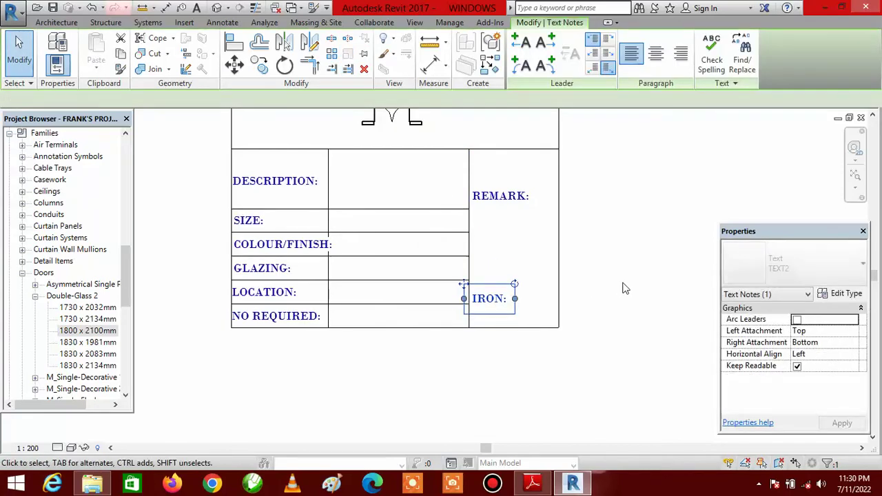
{"action": "key", "text": "Up"}
{"action": "left_click", "coordinate": [502, 200]}
{"action": "key", "text": "Up"}
{"action": "key", "text": "Up"}
{"action": "key", "text": "Up"}
{"action": "key", "text": "Up"}
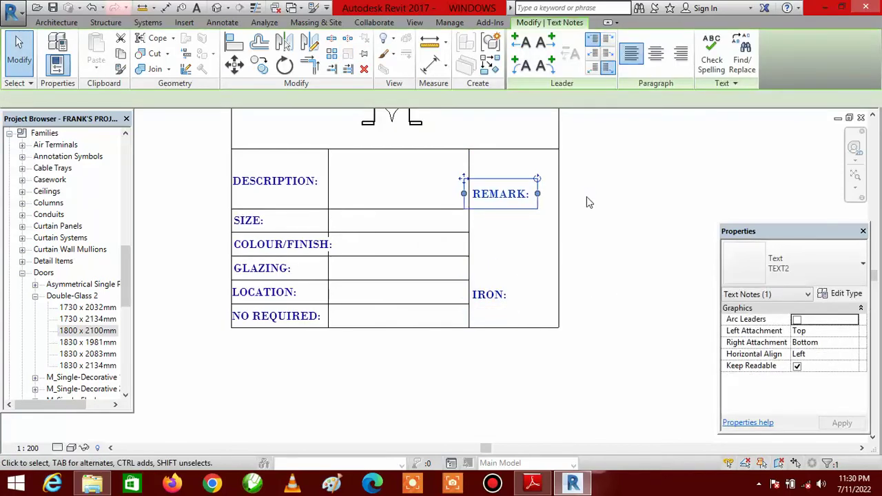
{"action": "left_click", "coordinate": [589, 200]}
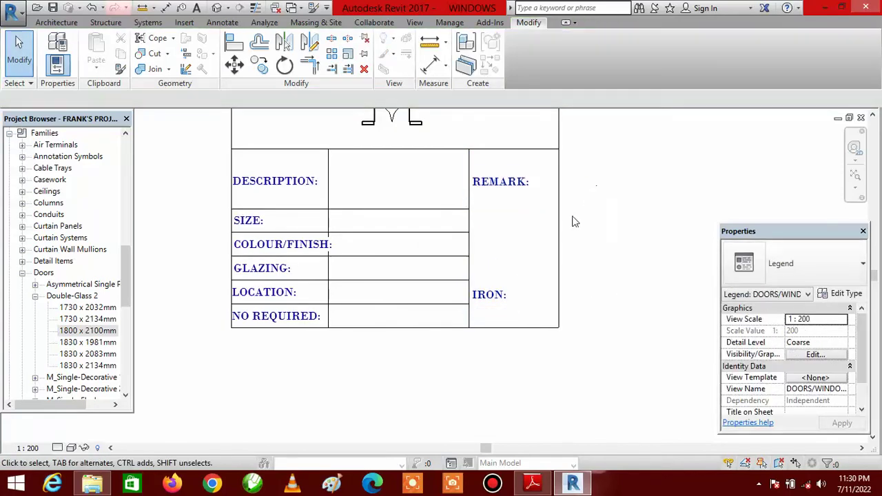
{"action": "scroll", "coordinate": [540, 255], "scroll_direction": "down", "scroll_amount": 2}
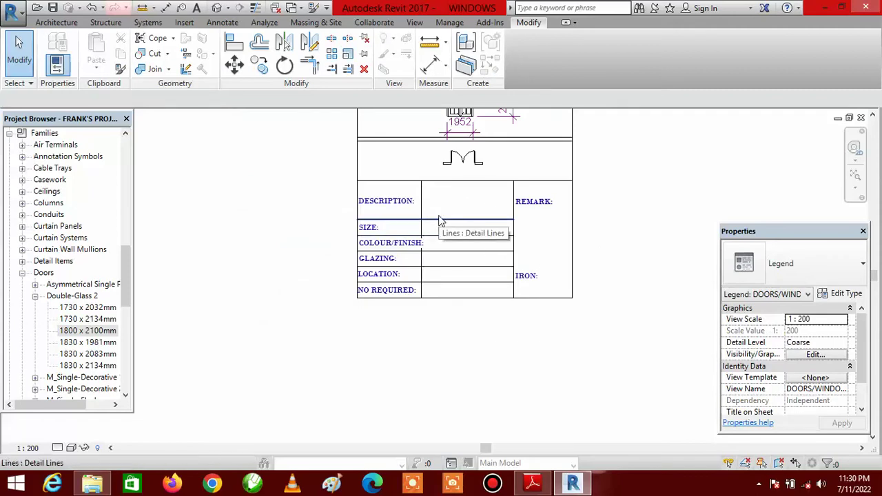
{"action": "scroll", "coordinate": [454, 334], "scroll_direction": "up", "scroll_amount": 3}
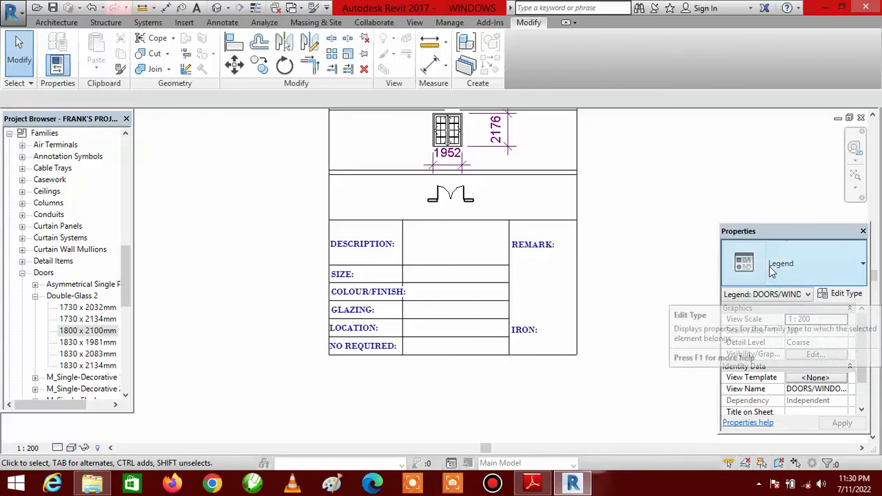
Step: Add a 2.5mm Arial note reading WWWWWWWWWWWW over RRRRRRRRRR in the DESCRIPTION cell
{"action": "left_click", "coordinate": [219, 23]}
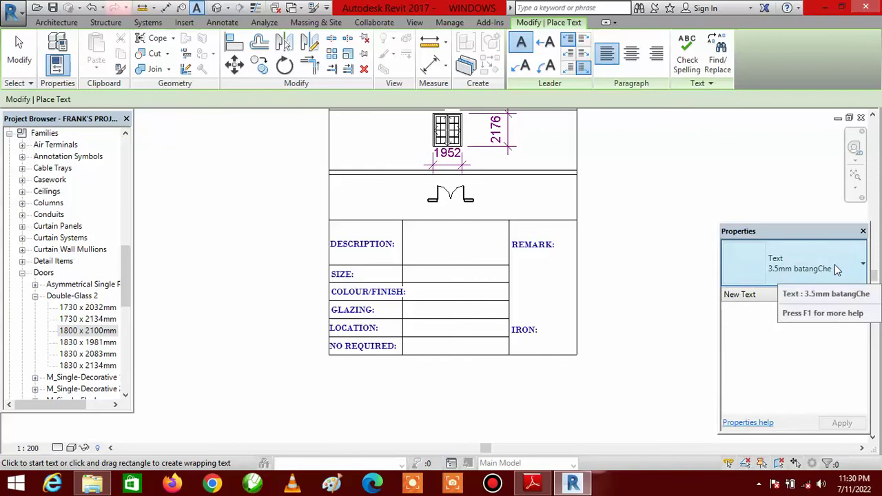
{"action": "left_click", "coordinate": [847, 269]}
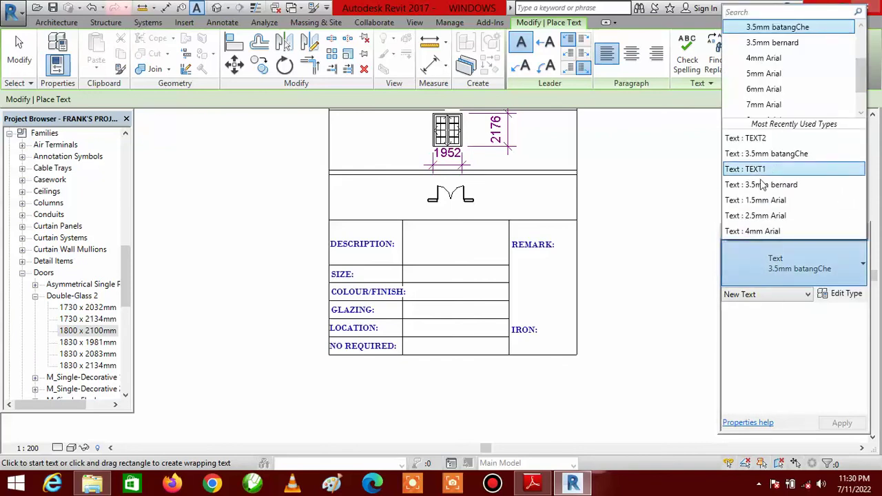
{"action": "left_click", "coordinate": [786, 218]}
{"action": "scroll", "coordinate": [424, 269], "scroll_direction": "up", "scroll_amount": 3}
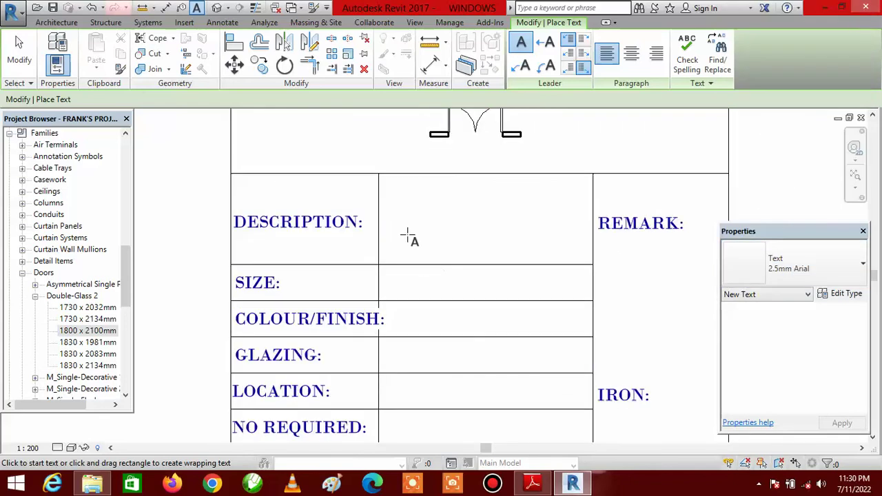
{"action": "left_click", "coordinate": [391, 193]}
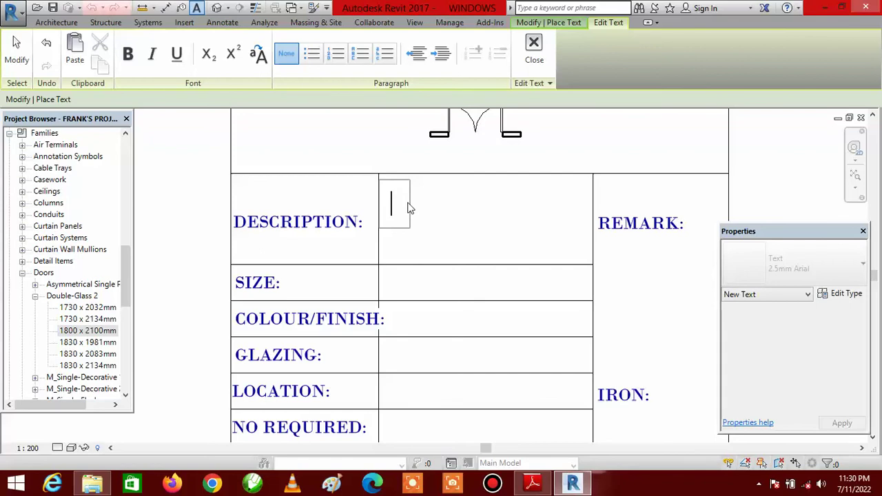
{"action": "type", "text": "WWWWWWWWWWWW"}
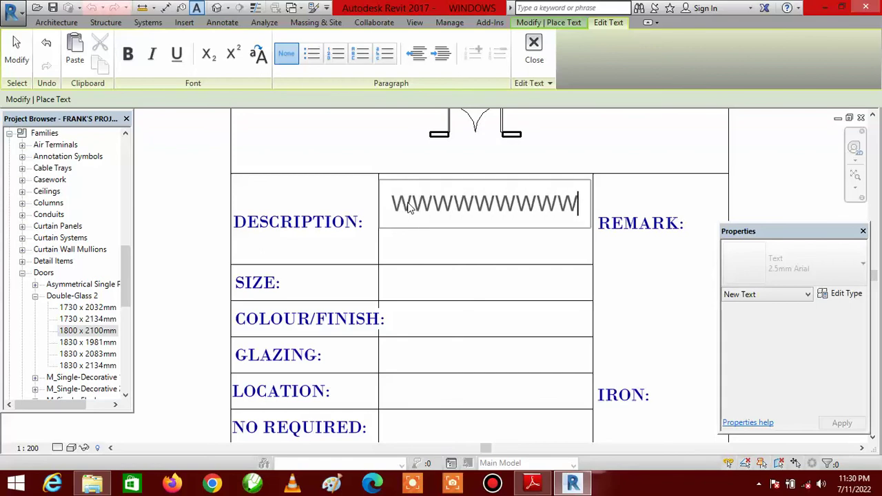
{"action": "key", "text": "Return"}
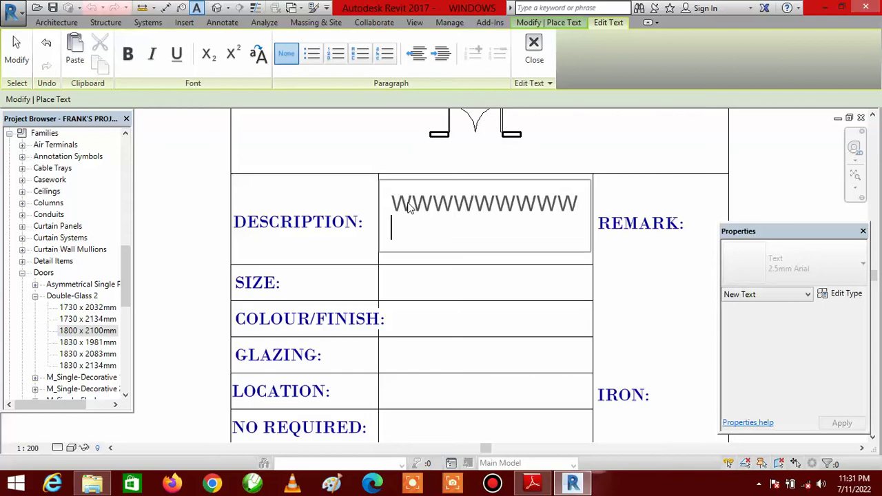
{"action": "type", "text": "RRRRRRRRRRRR"}
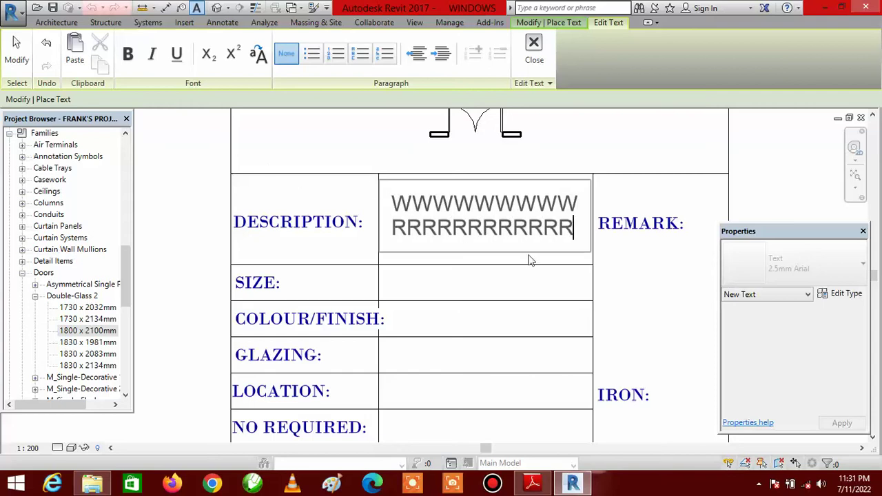
{"action": "left_click", "coordinate": [16, 47]}
{"action": "left_click", "coordinate": [482, 342]}
{"action": "scroll", "coordinate": [334, 267], "scroll_direction": "down", "scroll_amount": 2}
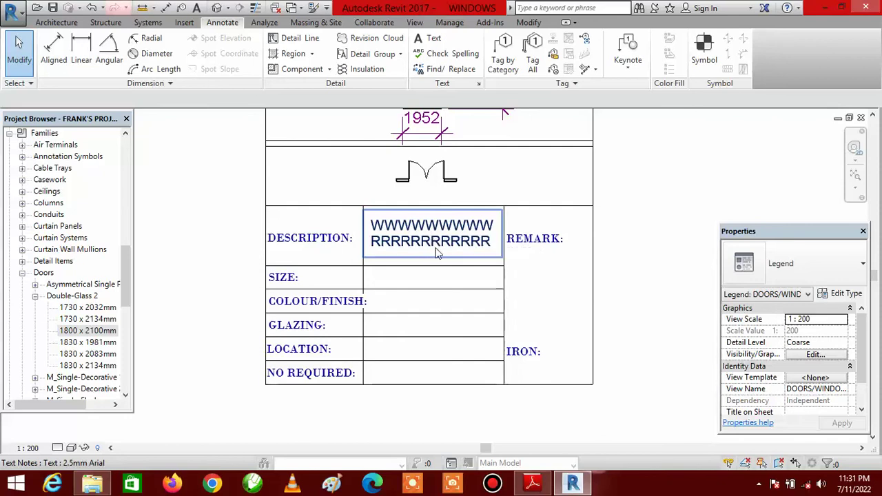
Step: Commit the description text and add a 'GGGGGGGGGGG' placeholder note in the SIZE cell
{"action": "left_click", "coordinate": [248, 191]}
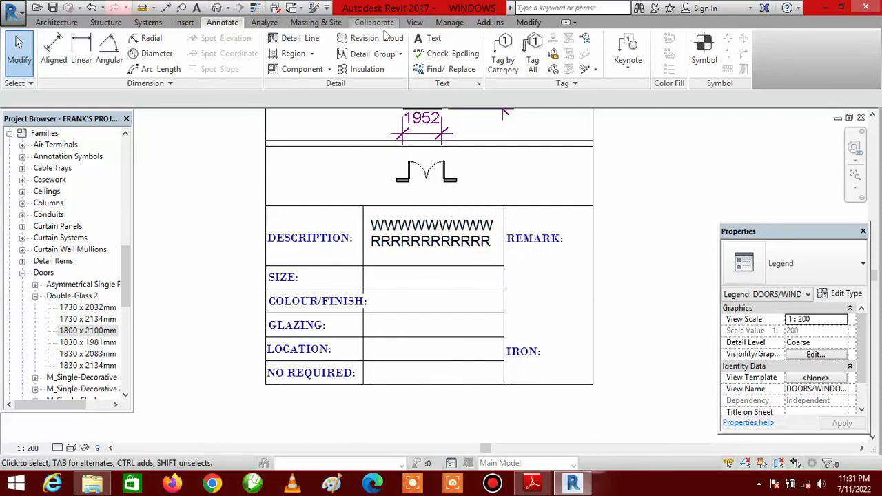
{"action": "left_click", "coordinate": [422, 41]}
{"action": "scroll", "coordinate": [386, 278], "scroll_direction": "up", "scroll_amount": 2}
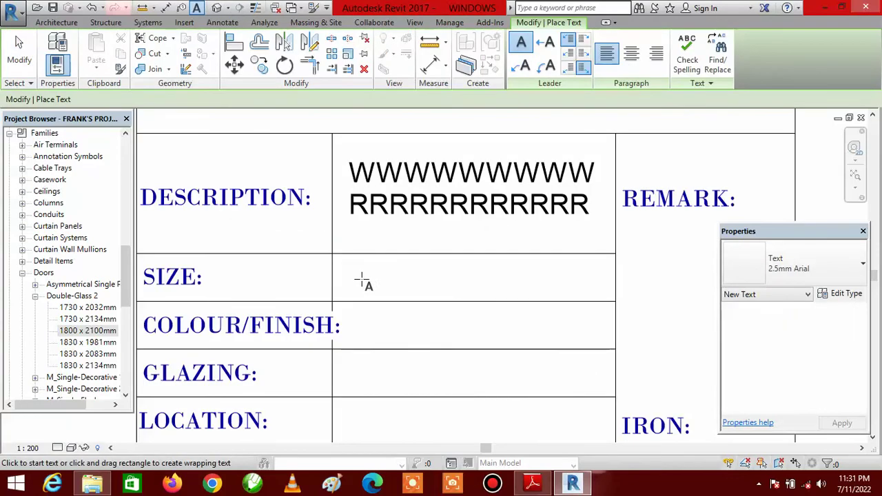
{"action": "left_click", "coordinate": [358, 286]}
{"action": "type", "text": "GGGGGGGGGGG"}
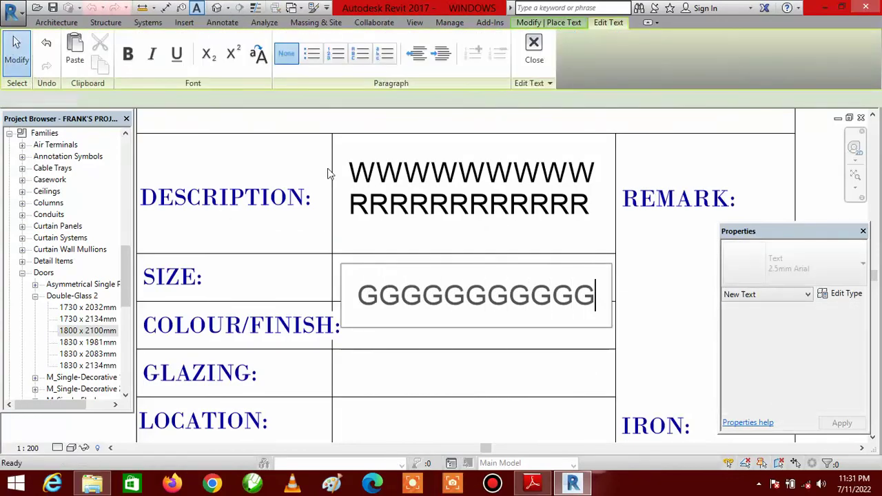
{"action": "left_click", "coordinate": [17, 52]}
Step: Nudge the SIZE placeholder note slightly upward, deselect it and zoom out
{"action": "left_click", "coordinate": [475, 293]}
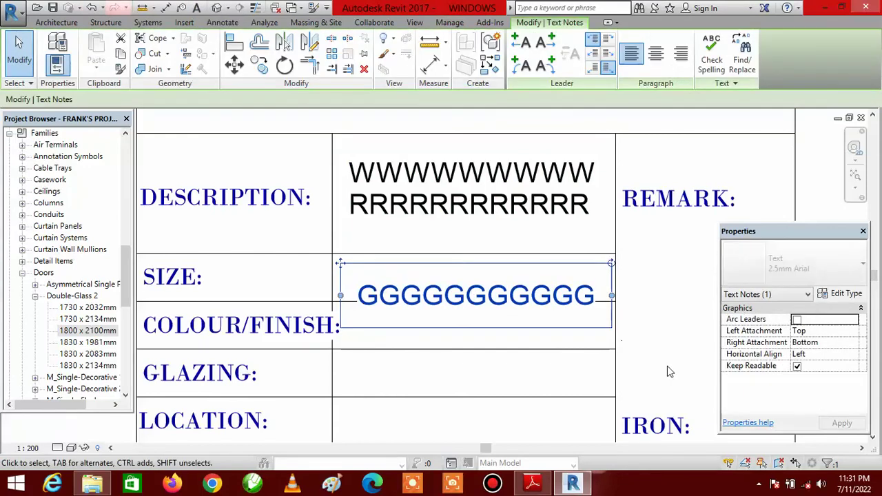
{"action": "key", "text": "Up"}
{"action": "key", "text": "Up"}
{"action": "scroll", "coordinate": [462, 253], "scroll_direction": "down", "scroll_amount": 4}
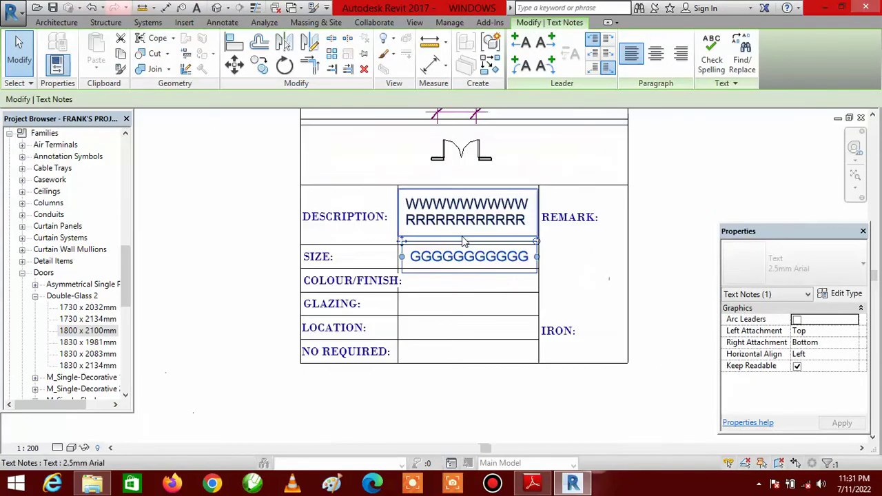
{"action": "left_click", "coordinate": [17, 55]}
{"action": "scroll", "coordinate": [541, 345], "scroll_direction": "down", "scroll_amount": 2}
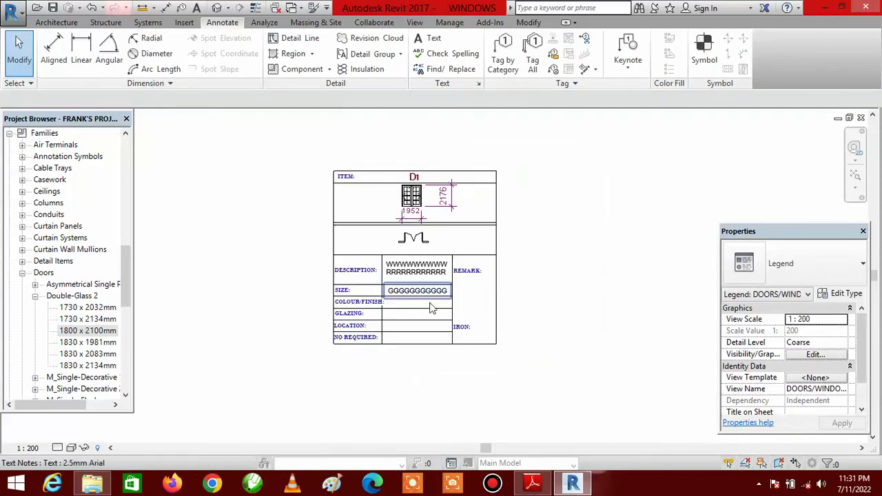
{"action": "scroll", "coordinate": [437, 314], "scroll_direction": "up", "scroll_amount": 1}
{"action": "scroll", "coordinate": [314, 235], "scroll_direction": "down", "scroll_amount": 2}
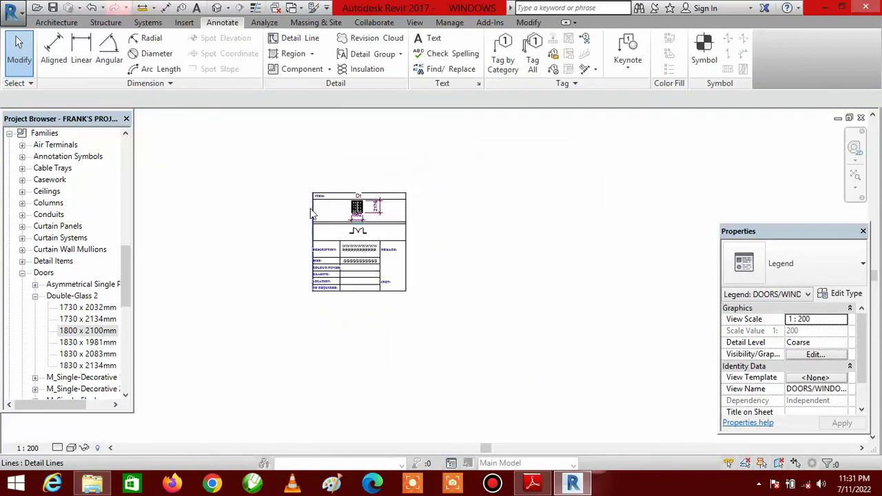
Step: View the full door and window schedule sheet in 9.pdf at 50%, then return to Revit
{"action": "key", "text": "alt+Tab"}
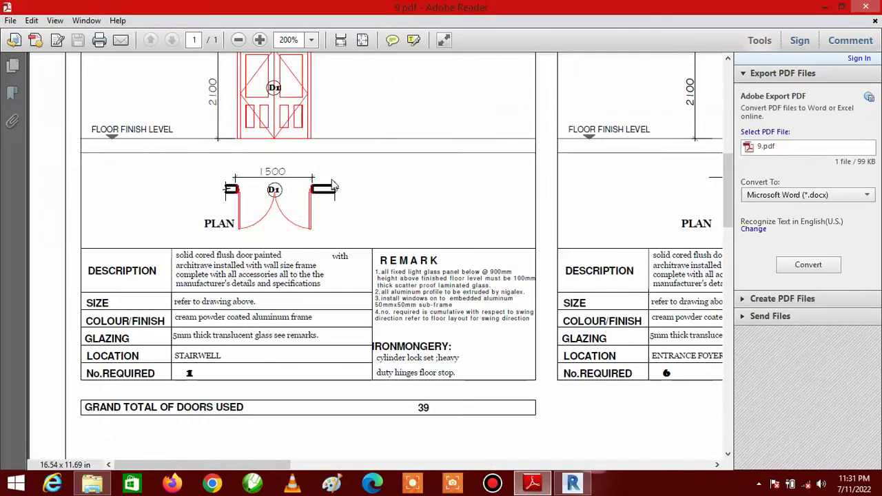
{"action": "scroll", "coordinate": [276, 325], "scroll_direction": "down", "scroll_amount": 2}
{"action": "scroll", "coordinate": [276, 325], "scroll_direction": "up", "scroll_amount": 2}
{"action": "left_click", "coordinate": [310, 40]}
{"action": "left_click", "coordinate": [344, 86]}
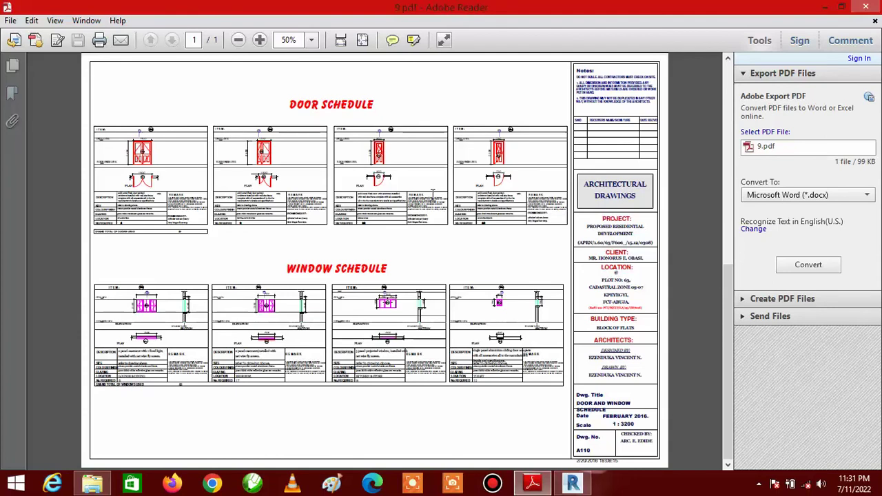
{"action": "left_click", "coordinate": [571, 485]}
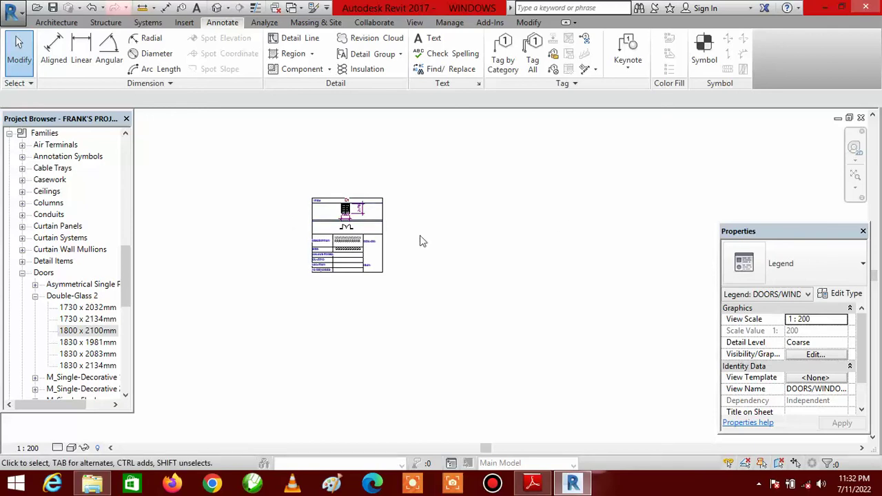
Step: Copy the whole door legend three times to the right, making four legends in a row
{"action": "left_click_drag", "start_coordinate": [287, 169], "coordinate": [417, 313]}
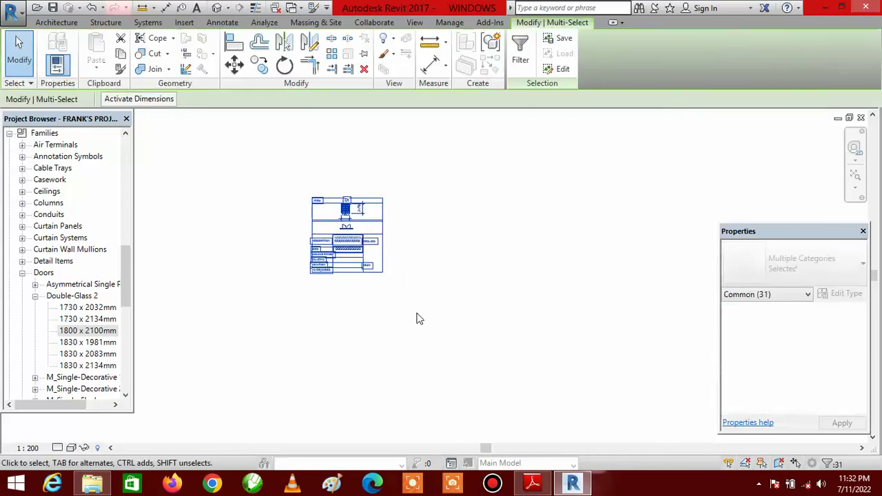
{"action": "left_click", "coordinate": [259, 67]}
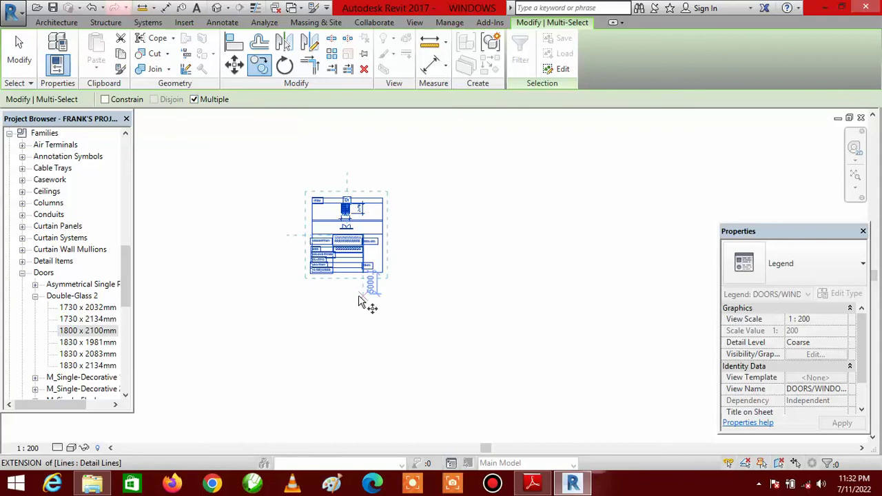
{"action": "left_click", "coordinate": [363, 294]}
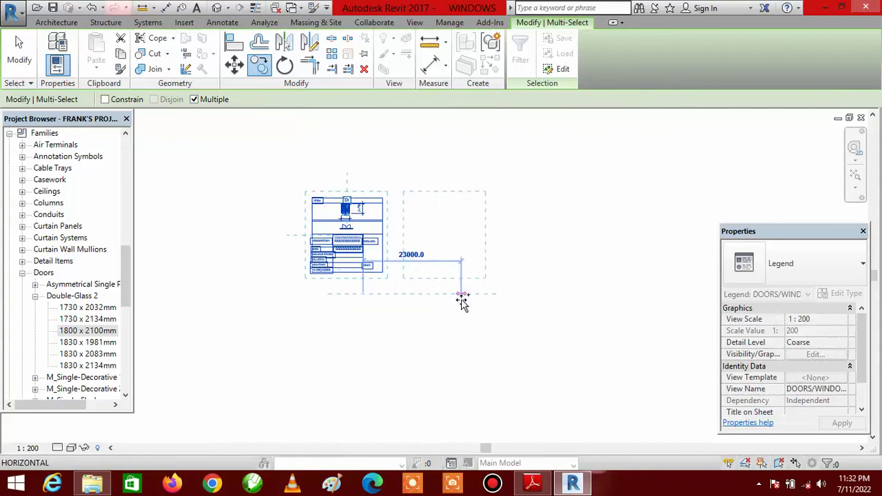
{"action": "left_click", "coordinate": [462, 297]}
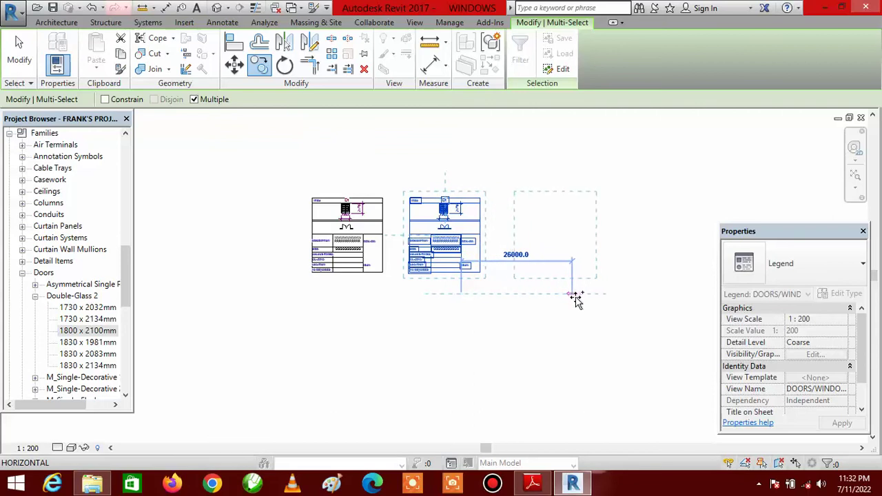
{"action": "left_click", "coordinate": [577, 297]}
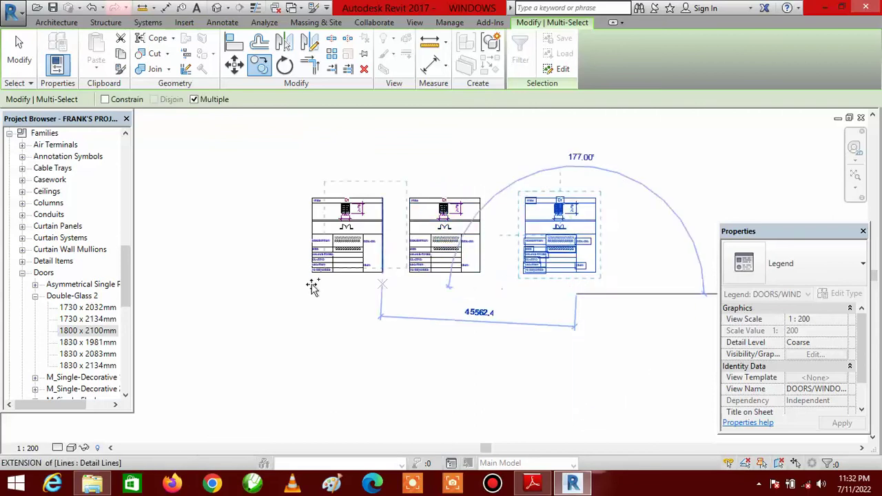
{"action": "scroll", "coordinate": [312, 288], "scroll_direction": "down", "scroll_amount": 3}
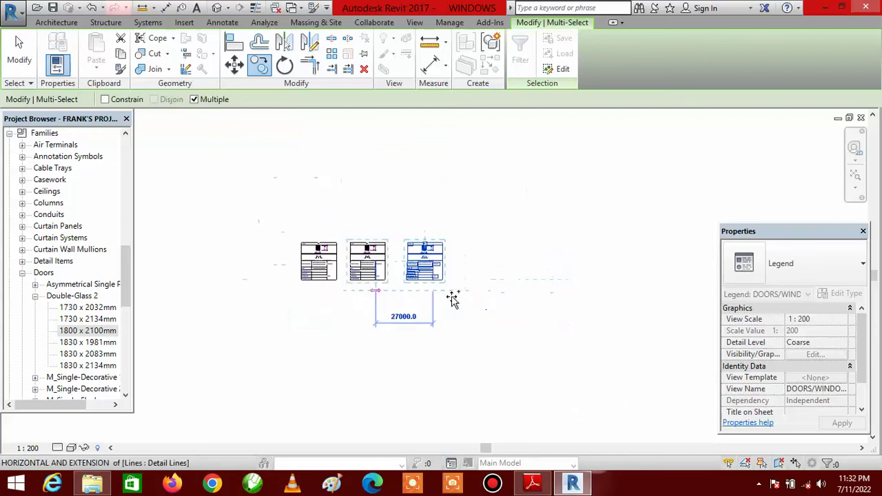
{"action": "left_click", "coordinate": [499, 288]}
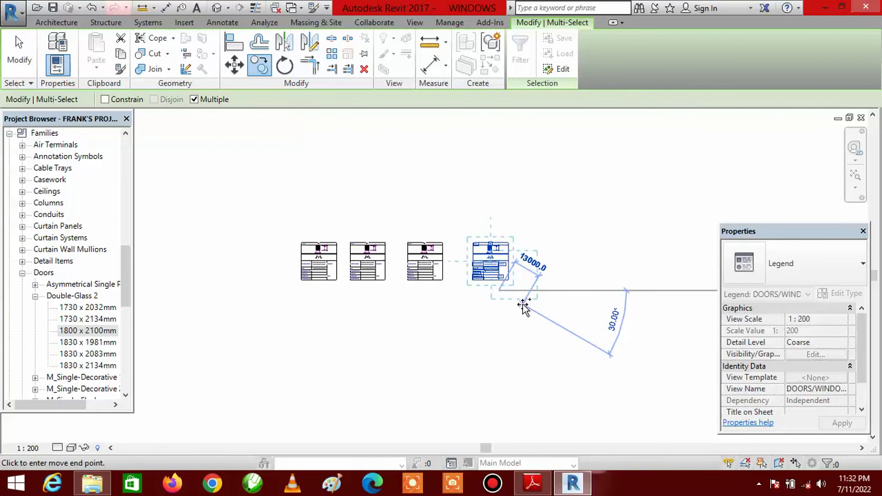
{"action": "key", "text": "Escape"}
{"action": "key", "text": "Escape"}
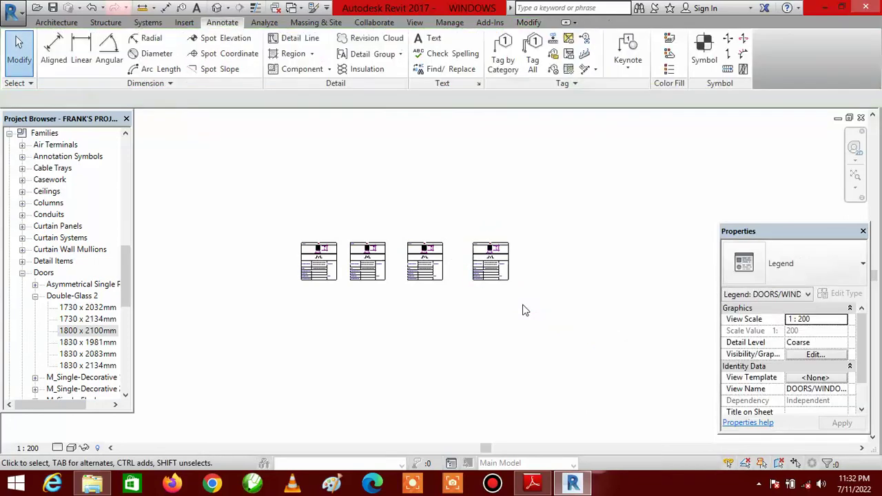
Step: Shift the three copied legends left together to tighten the spacing
{"action": "scroll", "coordinate": [337, 281], "scroll_direction": "up", "scroll_amount": 3}
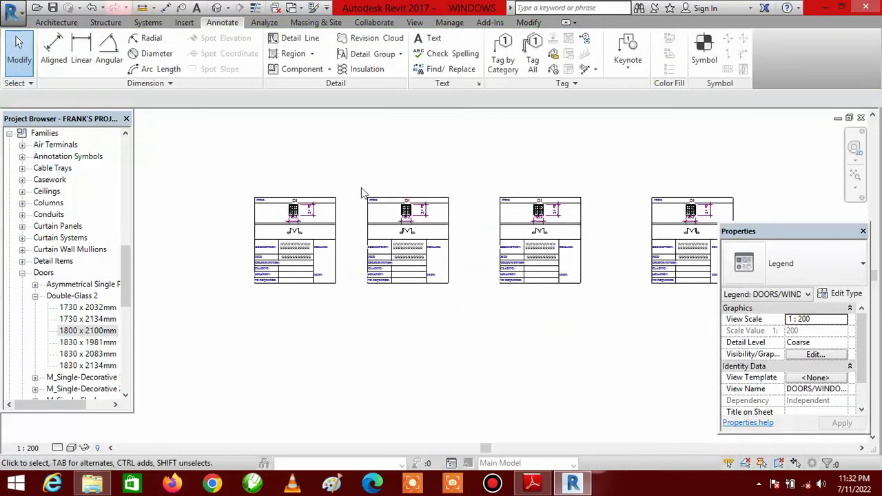
{"action": "scroll", "coordinate": [349, 162], "scroll_direction": "down", "scroll_amount": 1}
{"action": "left_click_drag", "start_coordinate": [349, 158], "coordinate": [697, 332]}
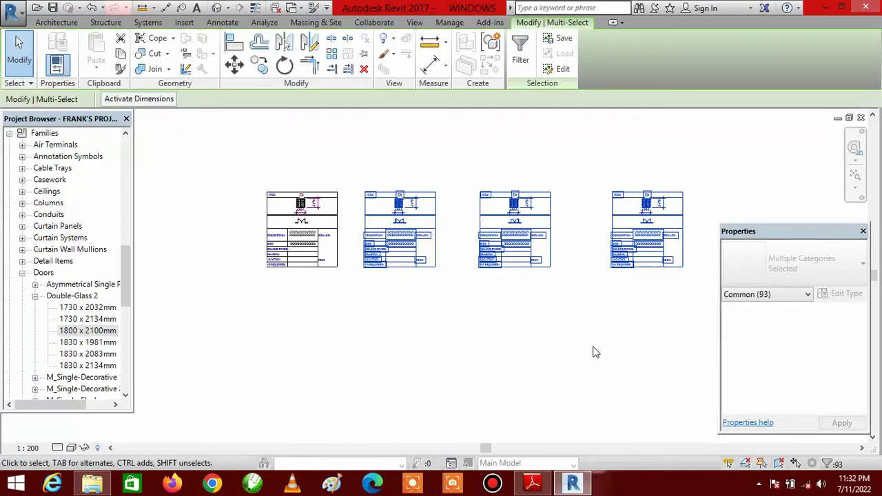
{"action": "key", "text": "Left"}
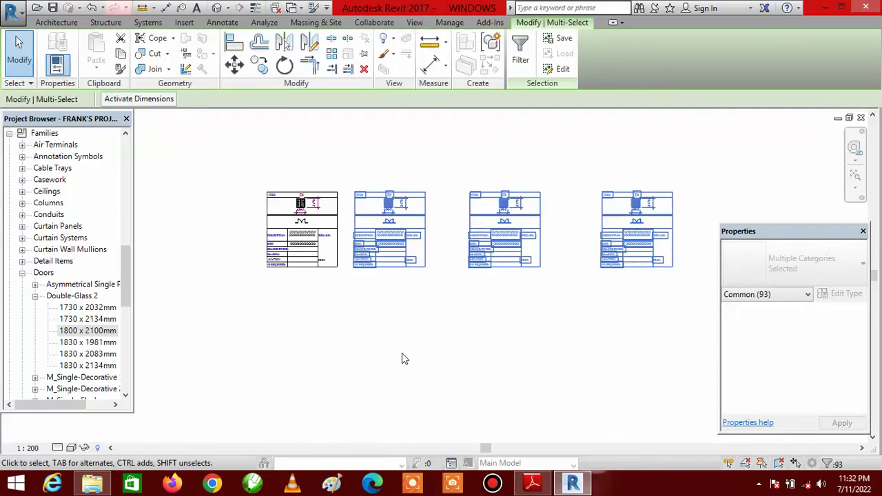
{"action": "key", "text": "Left"}
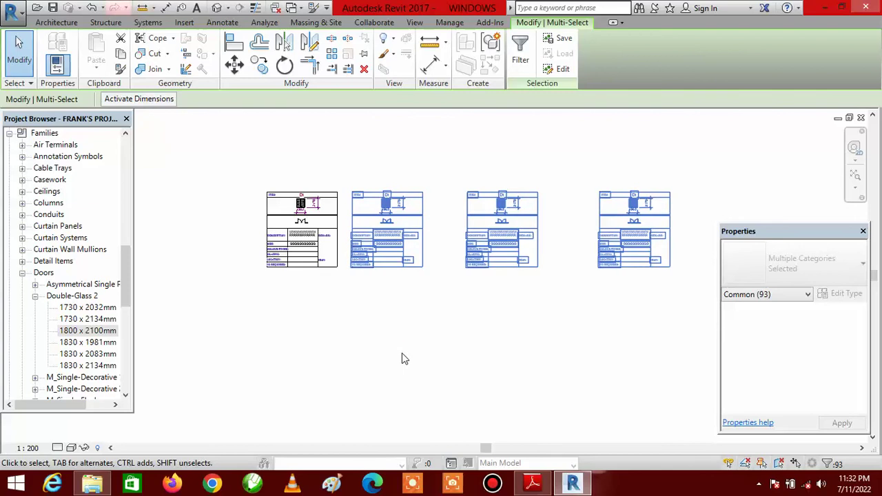
{"action": "key", "text": "Left"}
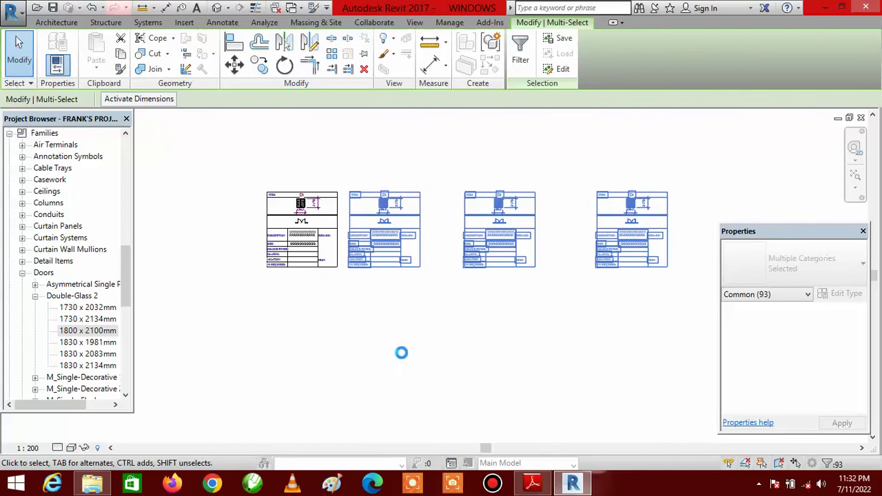
{"action": "key", "text": "Left"}
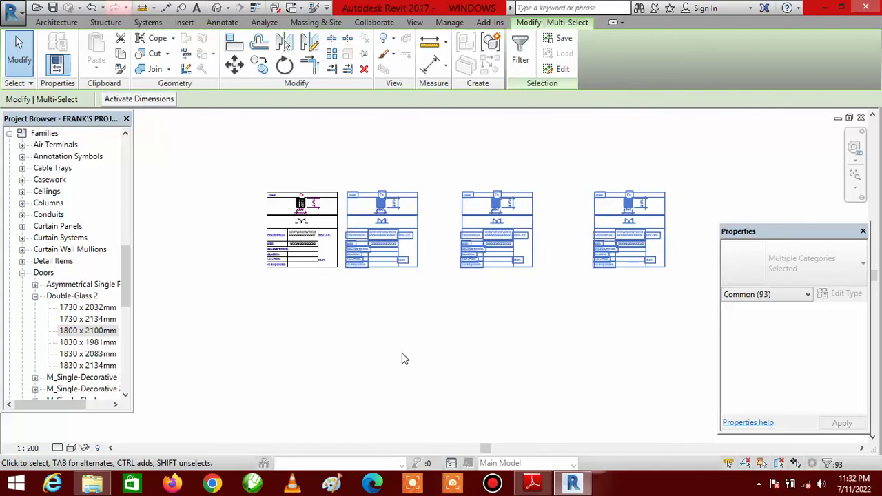
{"action": "key", "text": "Left"}
{"action": "key", "text": "Left"}
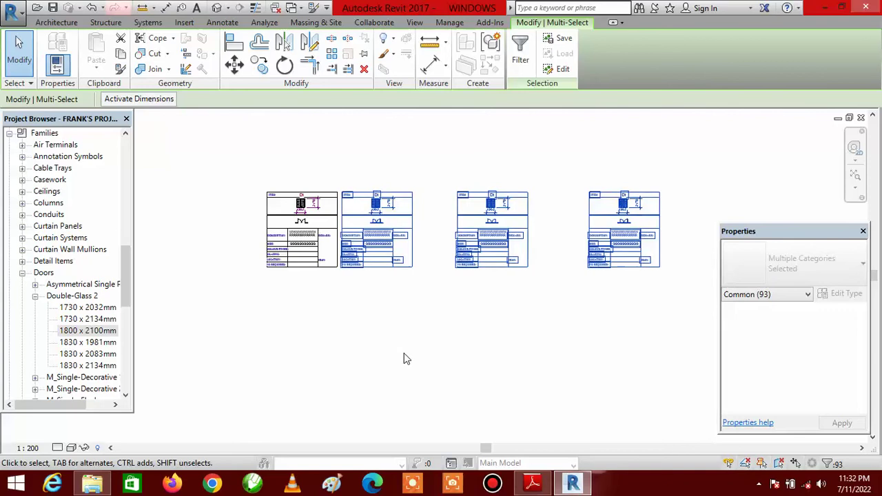
{"action": "left_click", "coordinate": [462, 164]}
Step: Shift the two rightmost legends further left
{"action": "left_click_drag", "start_coordinate": [442, 154], "coordinate": [685, 331]}
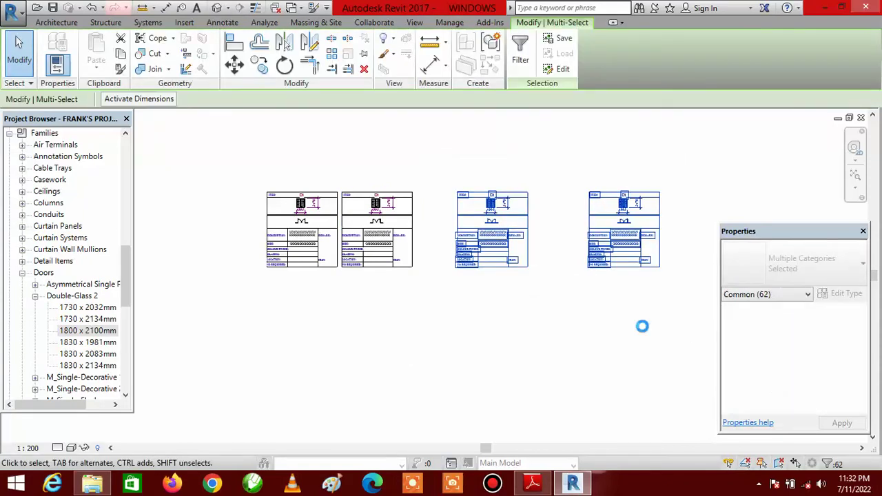
{"action": "key", "text": "Left"}
{"action": "key", "text": "Left"}
{"action": "key", "text": "Left"}
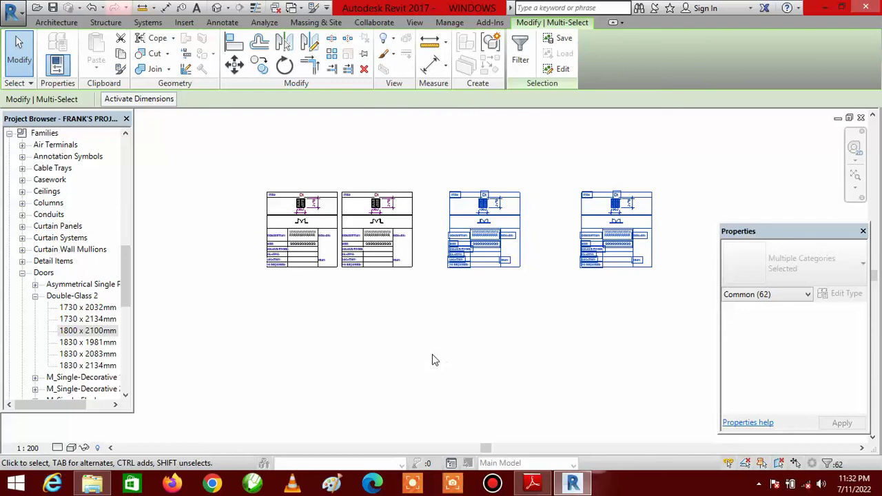
{"action": "key", "text": "Left"}
{"action": "key", "text": "Left"}
{"action": "key", "text": "Left"}
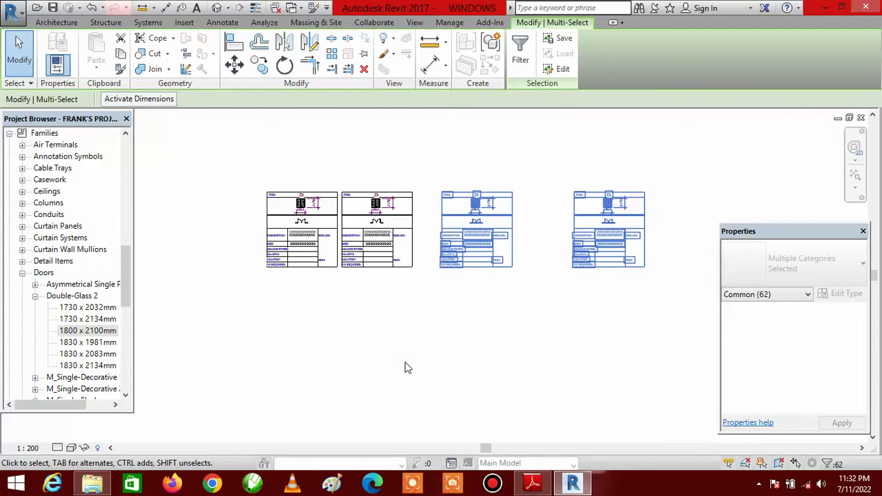
{"action": "key", "text": "Left"}
{"action": "key", "text": "Left"}
{"action": "key", "text": "Left"}
{"action": "key", "text": "Left"}
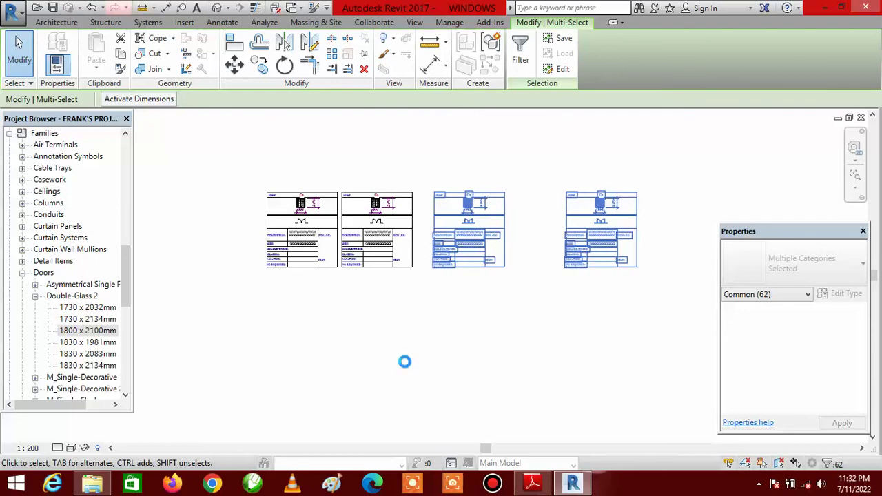
{"action": "key", "text": "Left"}
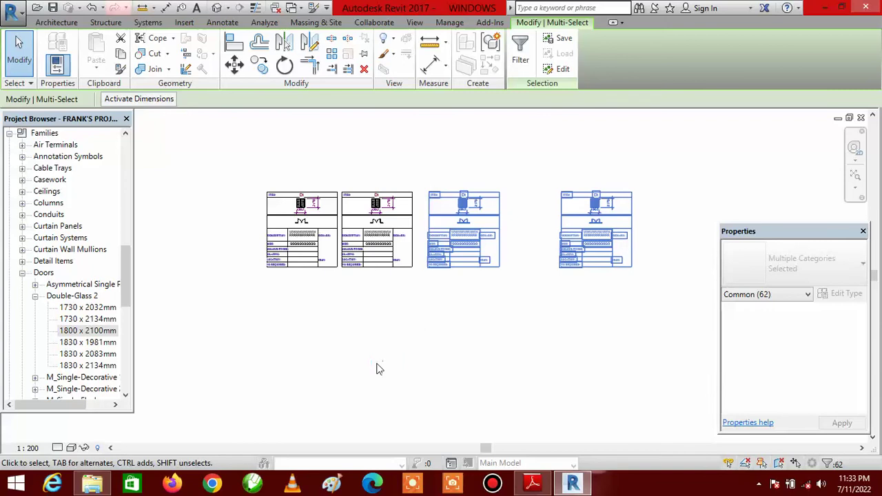
{"action": "key", "text": "Left"}
{"action": "key", "text": "Left"}
{"action": "key", "text": "Left"}
{"action": "left_click", "coordinate": [541, 177]}
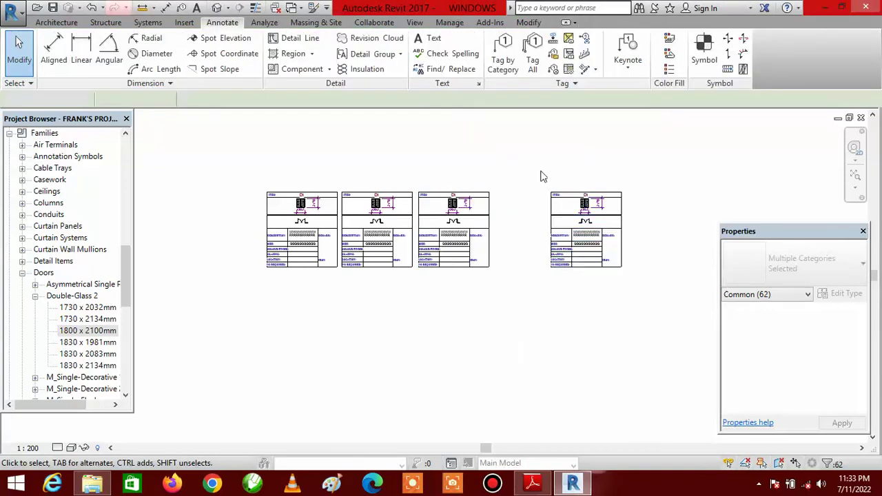
Step: Nudge the fourth legend box left until it sits beside the third
{"action": "left_click_drag", "start_coordinate": [536, 160], "coordinate": [660, 301]}
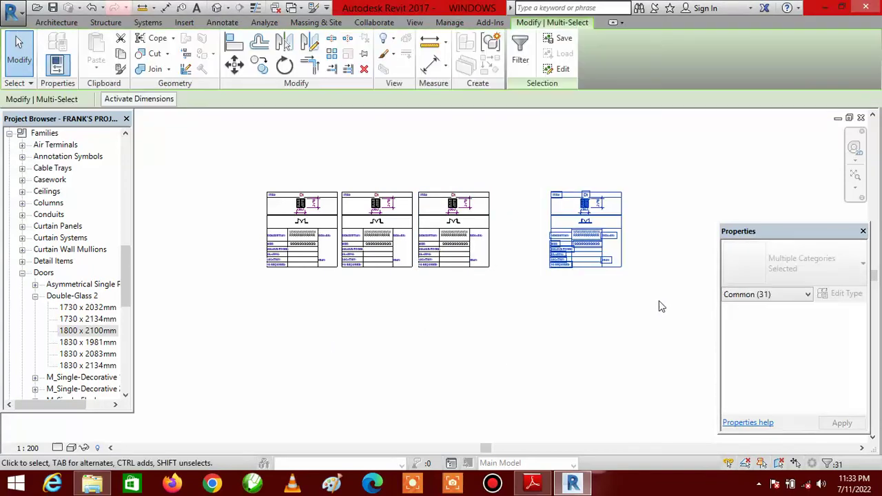
{"action": "key", "text": "Left"}
{"action": "key", "text": "Left"}
{"action": "key", "text": "Left"}
{"action": "key", "text": "Left"}
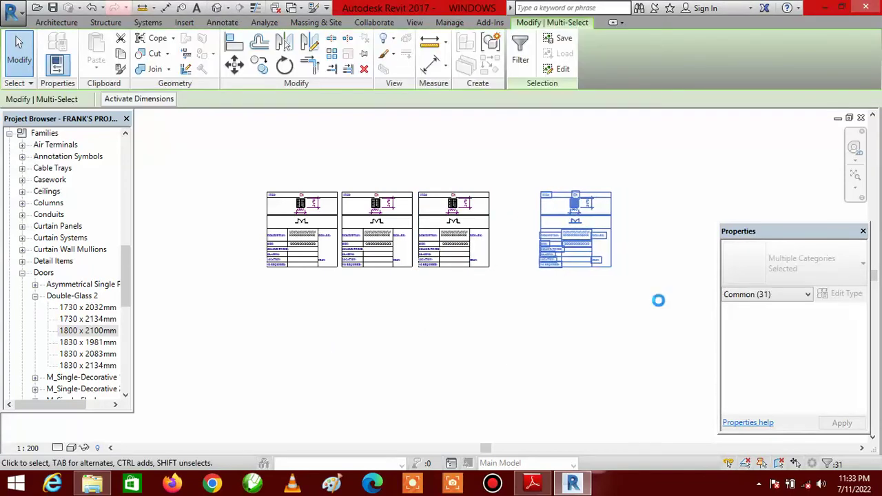
{"action": "key", "text": "Left"}
{"action": "key", "text": "Left"}
{"action": "key", "text": "Left"}
{"action": "key", "text": "Left"}
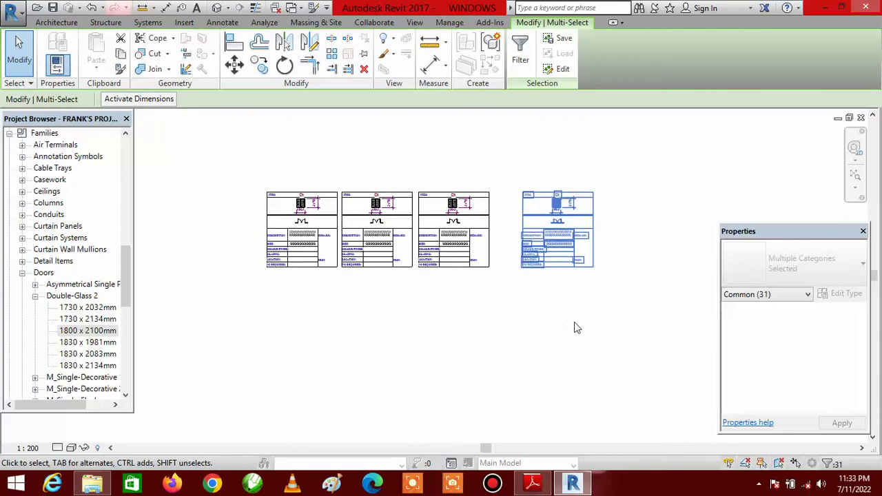
{"action": "key", "text": "Left"}
{"action": "key", "text": "Left"}
{"action": "key", "text": "Left"}
{"action": "key", "text": "Left"}
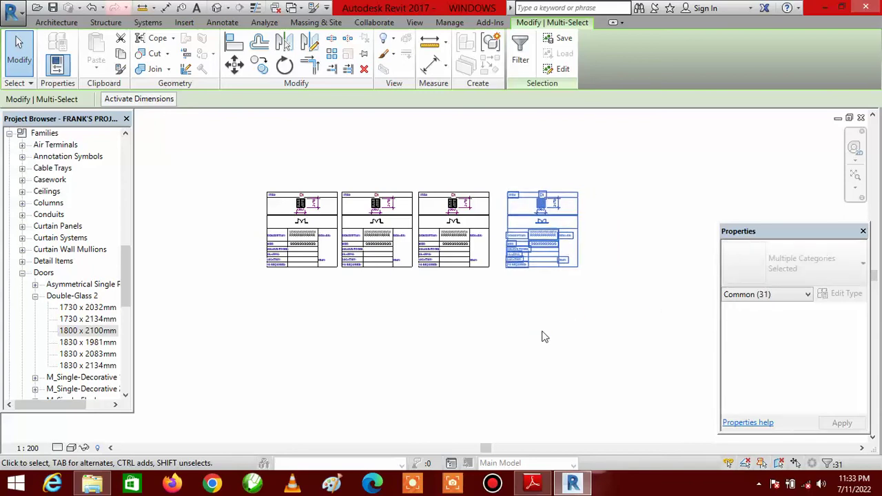
{"action": "key", "text": "Left"}
{"action": "key", "text": "Left"}
{"action": "key", "text": "Left"}
{"action": "key", "text": "Left"}
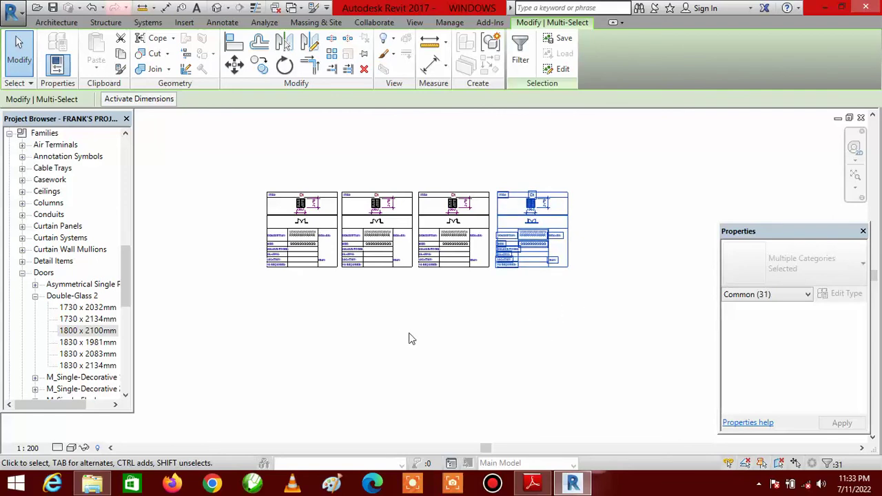
Step: Delete the door elevation graphics from the legend copies
{"action": "left_click", "coordinate": [19, 54]}
{"action": "scroll", "coordinate": [362, 243], "scroll_direction": "up", "scroll_amount": 4}
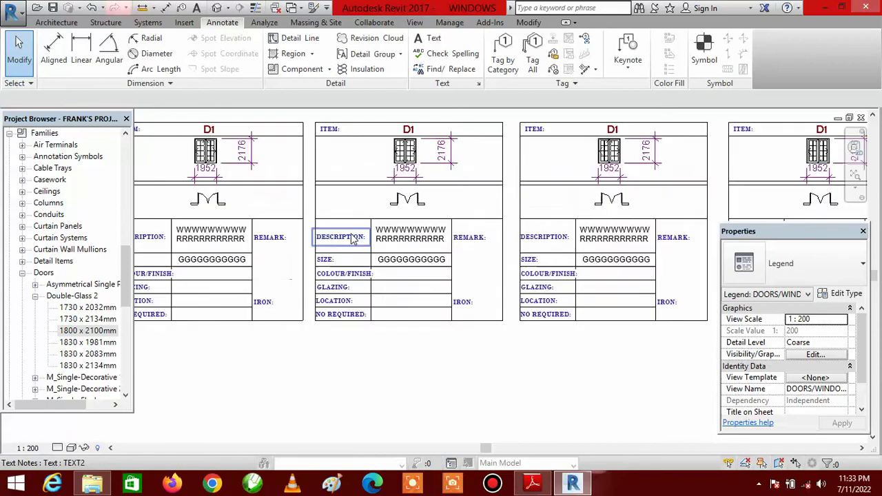
{"action": "scroll", "coordinate": [434, 303], "scroll_direction": "down", "scroll_amount": 1}
{"action": "scroll", "coordinate": [414, 199], "scroll_direction": "up", "scroll_amount": 2}
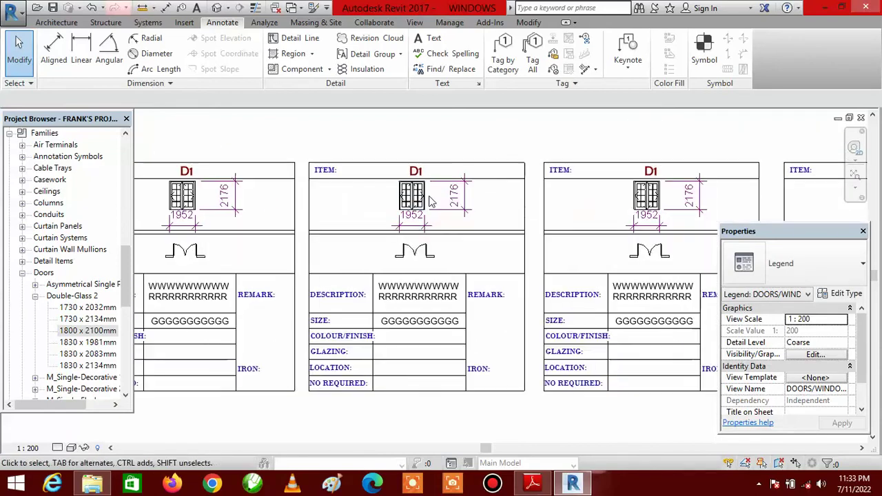
{"action": "scroll", "coordinate": [321, 260], "scroll_direction": "down", "scroll_amount": 3}
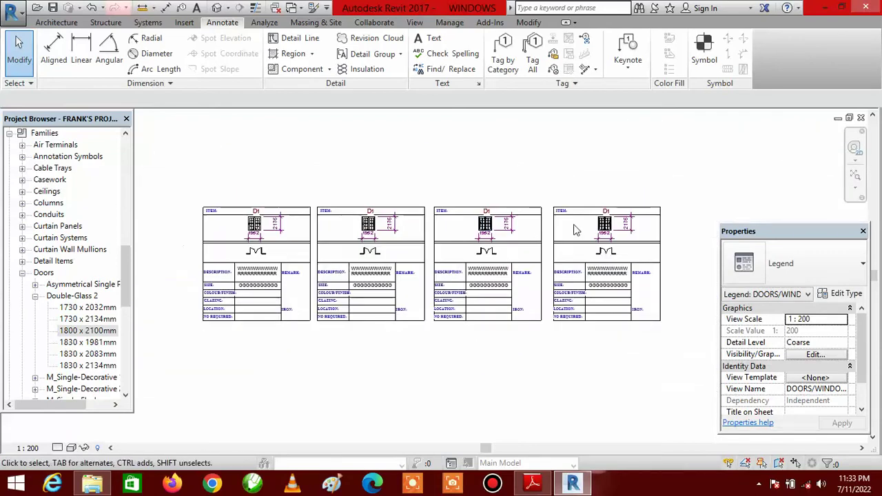
{"action": "scroll", "coordinate": [275, 235], "scroll_direction": "up", "scroll_amount": 2}
{"action": "left_click", "coordinate": [243, 236]}
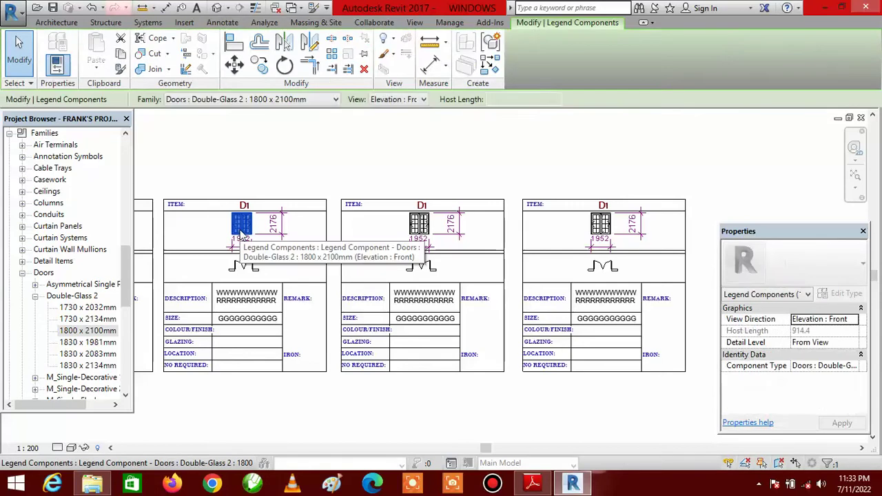
{"action": "key", "text": "Delete"}
{"action": "left_click", "coordinate": [420, 224]}
{"action": "left_click", "coordinate": [597, 239], "text": "ctrl"}
{"action": "key", "text": "Delete"}
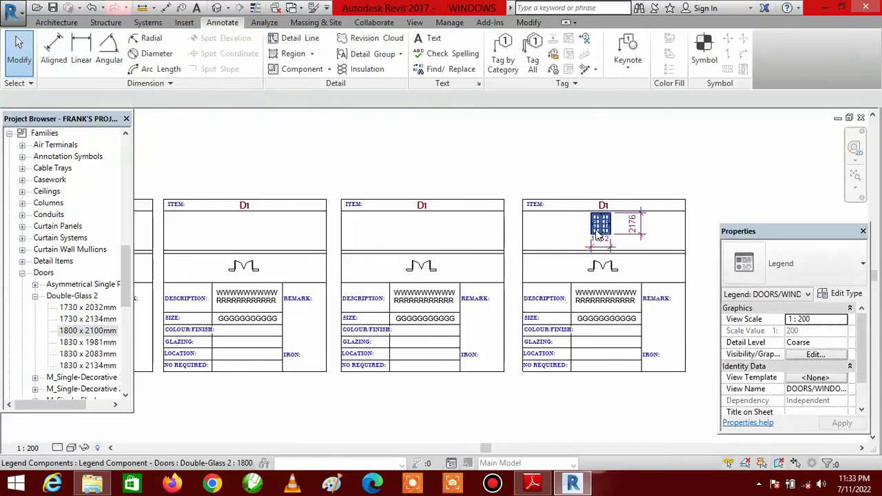
{"action": "left_click", "coordinate": [597, 240]}
{"action": "key", "text": "Delete"}
Step: Delete the door plan symbols from legend boxes 2 and 3
{"action": "left_click", "coordinate": [424, 269]}
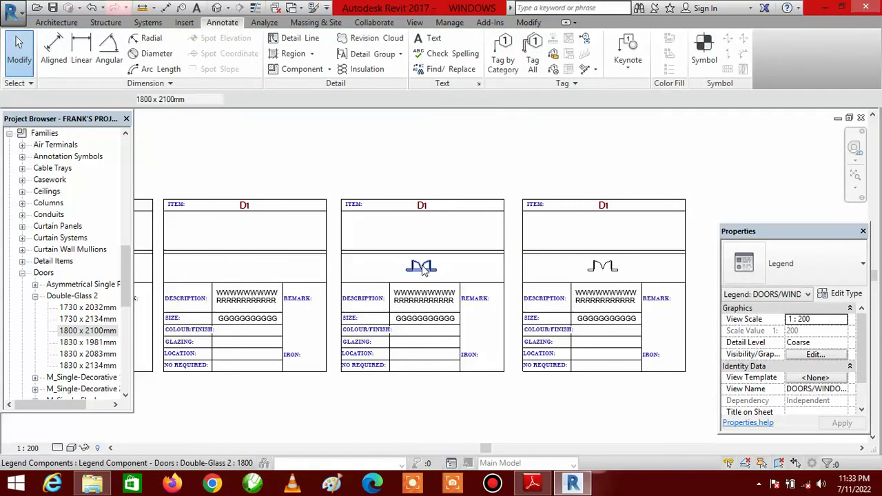
{"action": "key", "text": "Delete"}
{"action": "left_click", "coordinate": [603, 268]}
{"action": "key", "text": "Delete"}
{"action": "scroll", "coordinate": [611, 248], "scroll_direction": "down", "scroll_amount": 4}
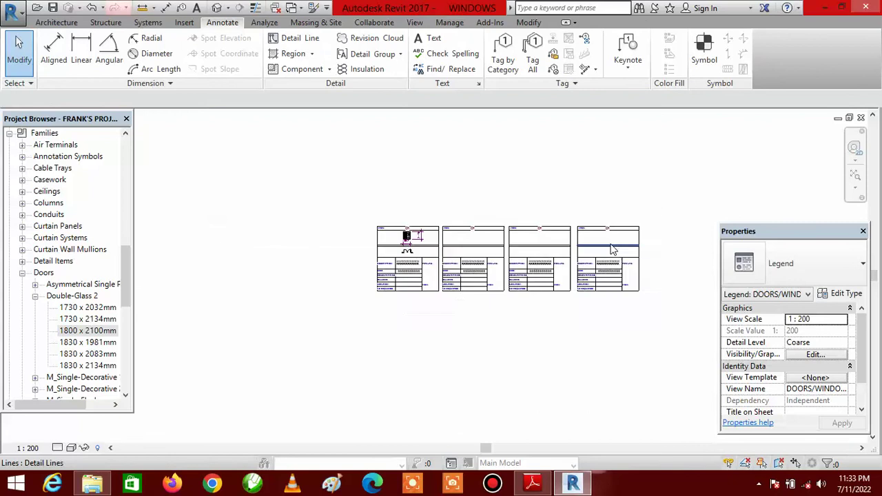
{"action": "scroll", "coordinate": [483, 267], "scroll_direction": "up", "scroll_amount": 4}
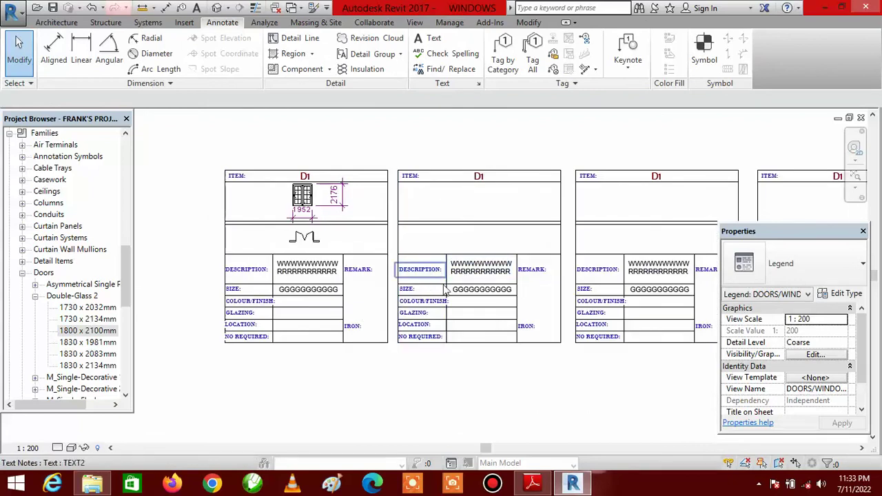
{"action": "scroll", "coordinate": [231, 296], "scroll_direction": "down", "scroll_amount": 2}
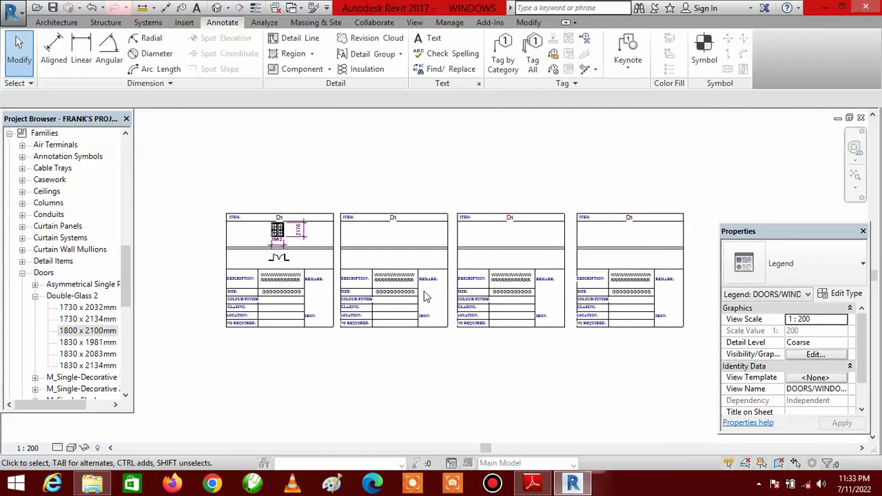
{"action": "scroll", "coordinate": [384, 282], "scroll_direction": "up", "scroll_amount": 2}
{"action": "scroll", "coordinate": [327, 304], "scroll_direction": "down", "scroll_amount": 1}
{"action": "scroll", "coordinate": [334, 296], "scroll_direction": "up", "scroll_amount": 3}
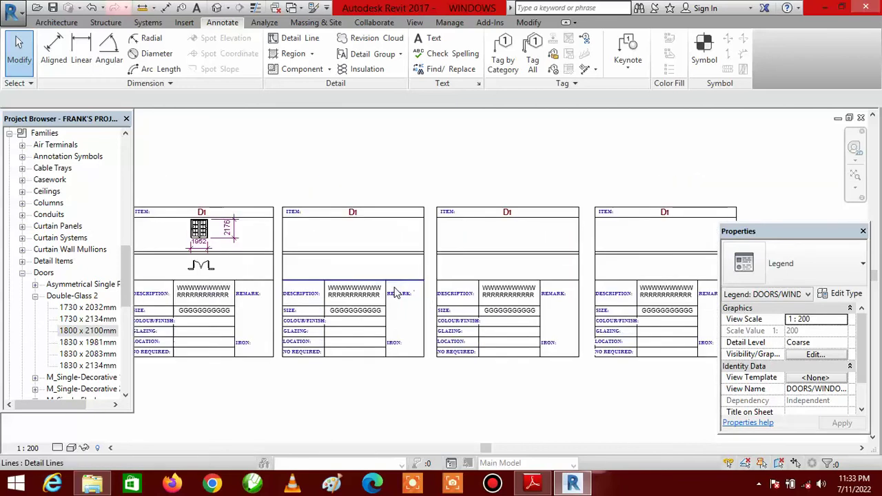
{"action": "scroll", "coordinate": [340, 288], "scroll_direction": "up", "scroll_amount": 2}
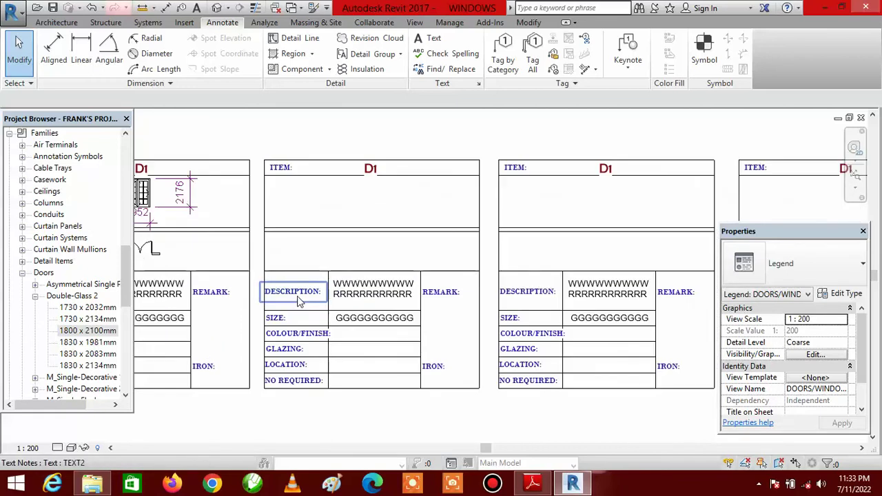
Step: Remove box 2's description, REMARK, SIZE, GGGGGGGGGGG, LOCATION, IRON and NO REQUIRED notes
{"action": "left_click", "coordinate": [384, 296]}
{"action": "key", "text": "Delete"}
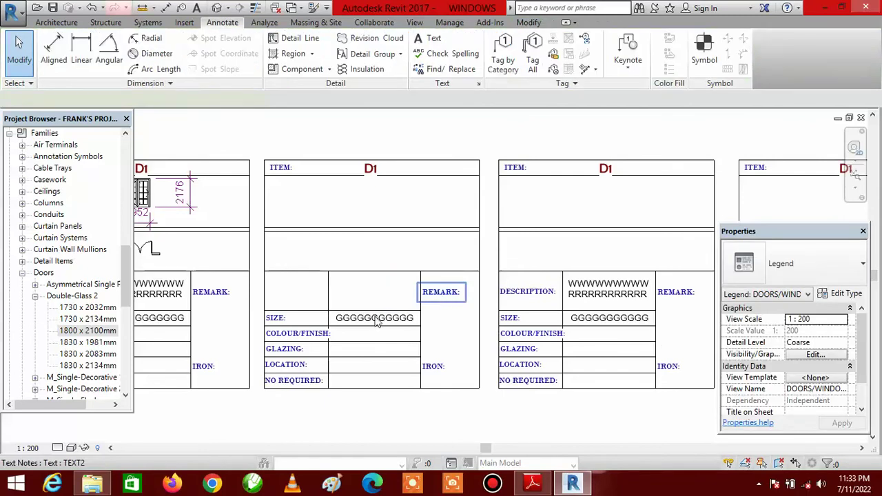
{"action": "left_click", "coordinate": [442, 291]}
{"action": "key", "text": "Delete"}
{"action": "key", "text": "Delete"}
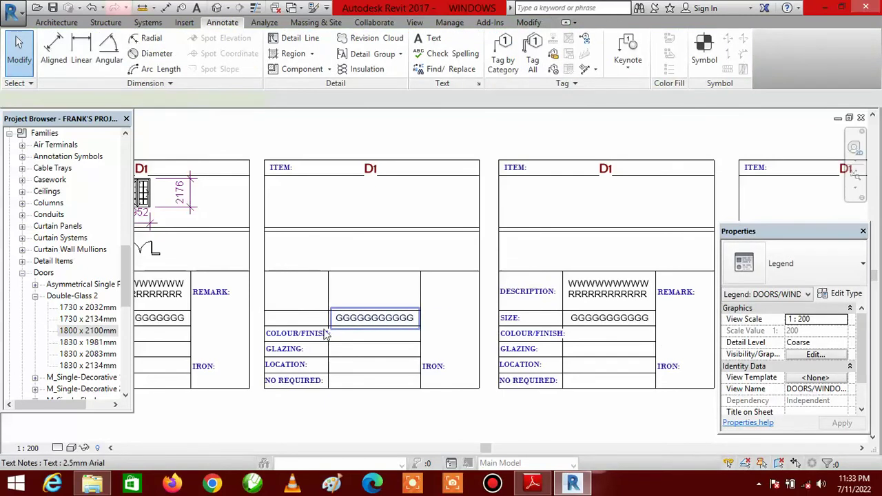
{"action": "left_click", "coordinate": [333, 323]}
{"action": "key", "text": "Delete"}
{"action": "left_click", "coordinate": [299, 350]}
{"action": "key", "text": "Delete"}
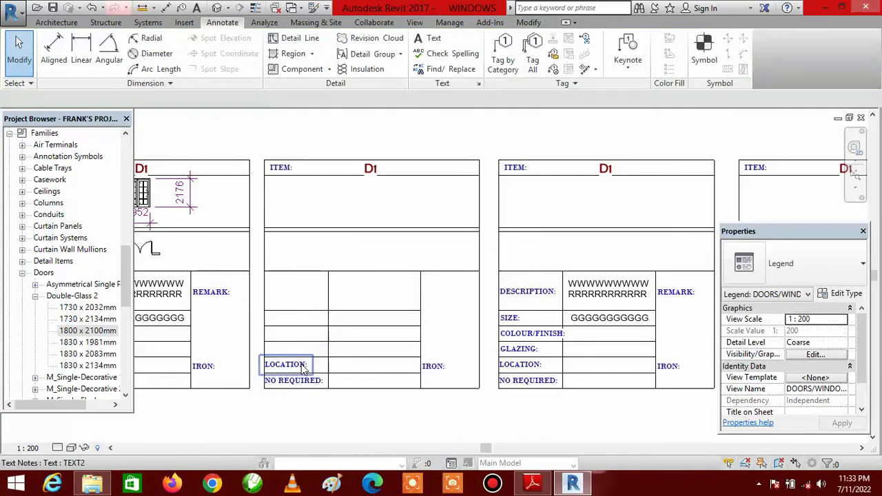
{"action": "left_click", "coordinate": [392, 373]}
{"action": "key", "text": "Delete"}
{"action": "left_click", "coordinate": [374, 384]}
{"action": "key", "text": "Delete"}
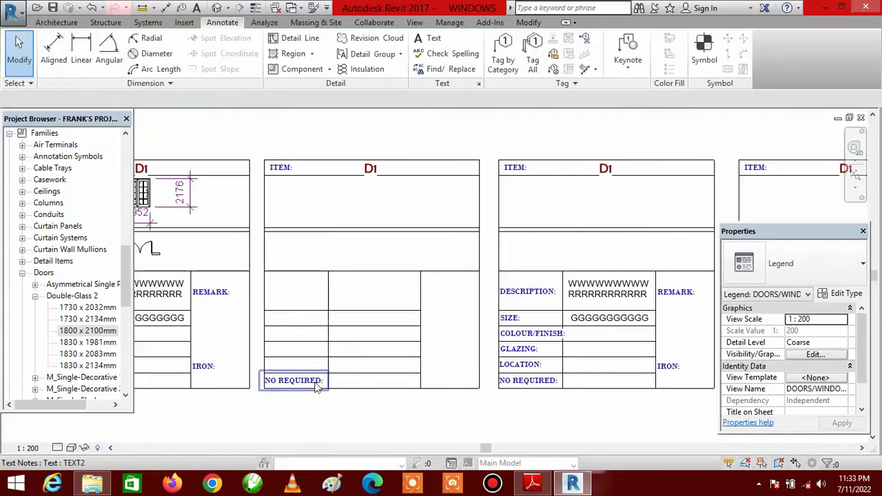
{"action": "left_click", "coordinate": [421, 376]}
{"action": "key", "text": "Delete"}
{"action": "left_click", "coordinate": [528, 295]}
Step: Remove box 3's DESCRIPTION label, placeholder description and GGGGGGGGGGG value
{"action": "key", "text": "Delete"}
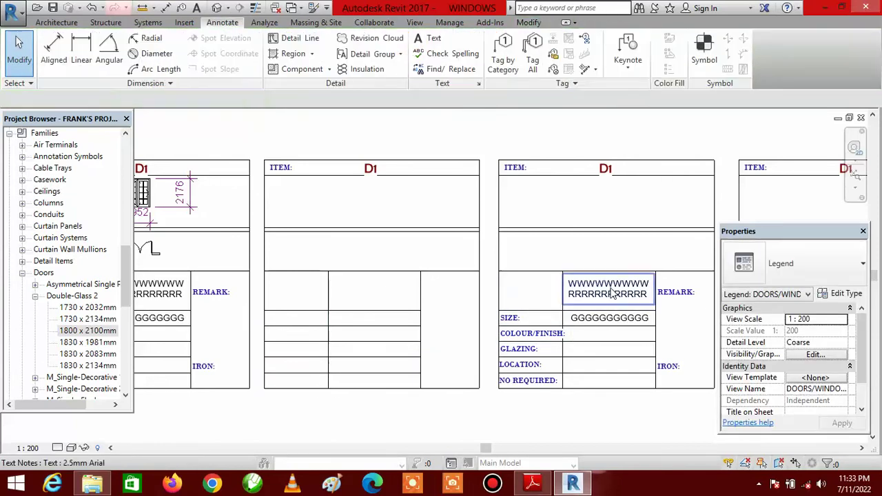
{"action": "left_click", "coordinate": [680, 296]}
{"action": "key", "text": "Delete"}
{"action": "left_click", "coordinate": [682, 296]}
{"action": "key", "text": "Delete"}
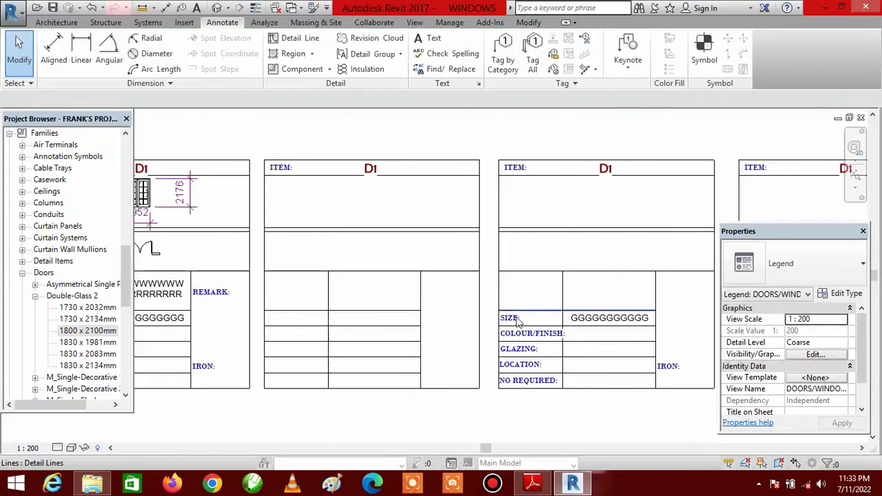
{"action": "left_click", "coordinate": [605, 320]}
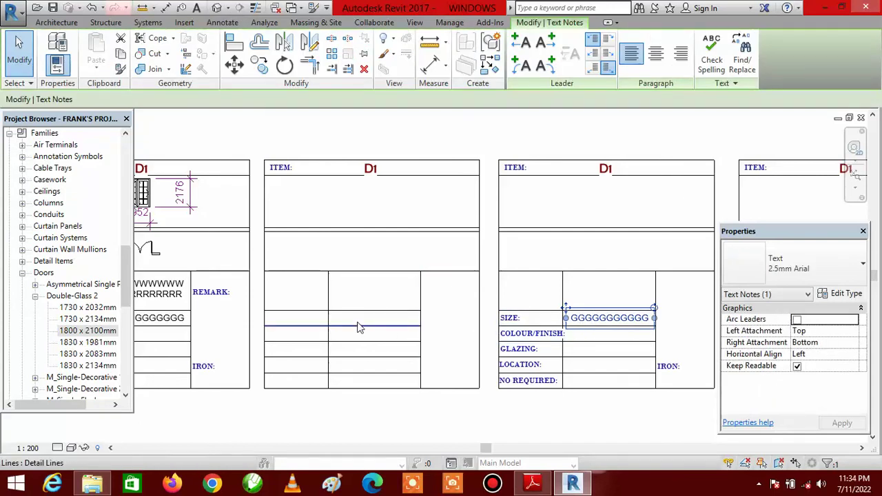
{"action": "scroll", "coordinate": [358, 324], "scroll_direction": "down", "scroll_amount": 1}
{"action": "key", "text": "Delete"}
Step: Remove the SIZE and COLOUR/FINISH labels from box 3
{"action": "left_click", "coordinate": [545, 313]}
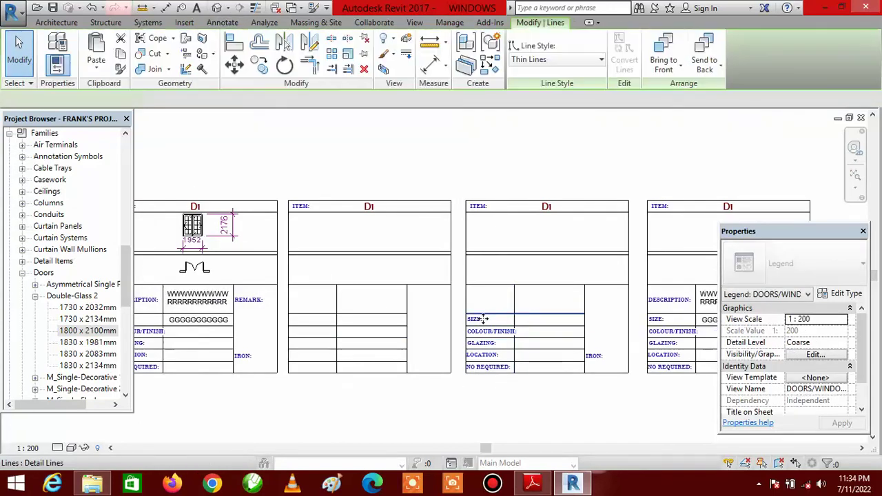
{"action": "key", "text": "Escape"}
{"action": "key", "text": "Tab"}
{"action": "left_click", "coordinate": [544, 306]}
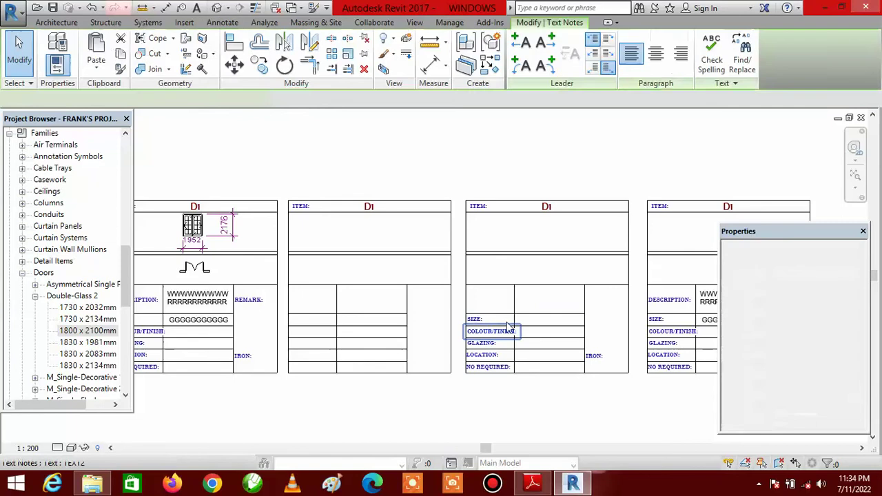
{"action": "key", "text": "Escape"}
{"action": "scroll", "coordinate": [497, 331], "scroll_direction": "up", "scroll_amount": 2}
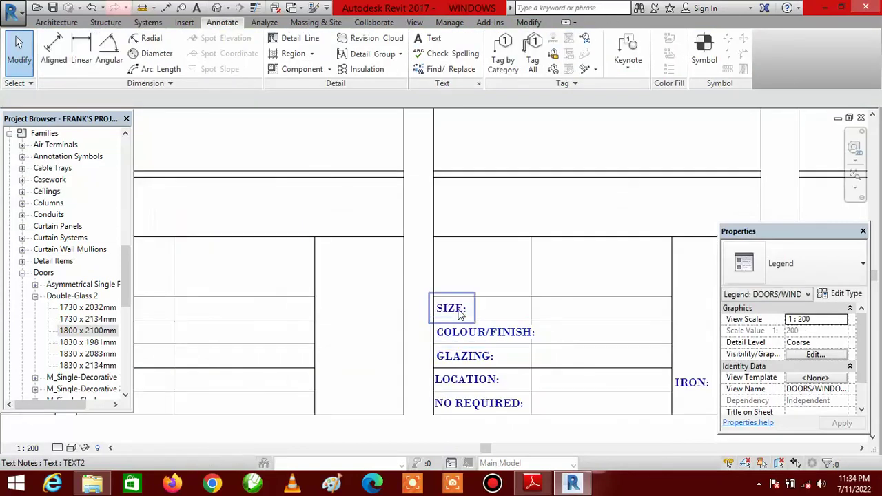
{"action": "left_click", "coordinate": [460, 314]}
{"action": "key", "text": "Delete"}
{"action": "left_click", "coordinate": [483, 334]}
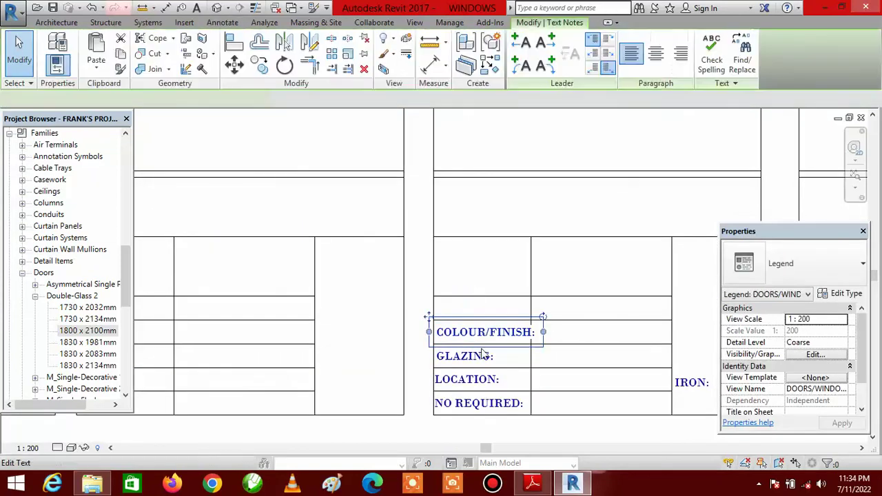
{"action": "key", "text": "Delete"}
Step: Delete the remaining LOCATION, NO REQUIRED and IRON labels, leaving the GLAZING label in place
{"action": "left_click", "coordinate": [483, 360]}
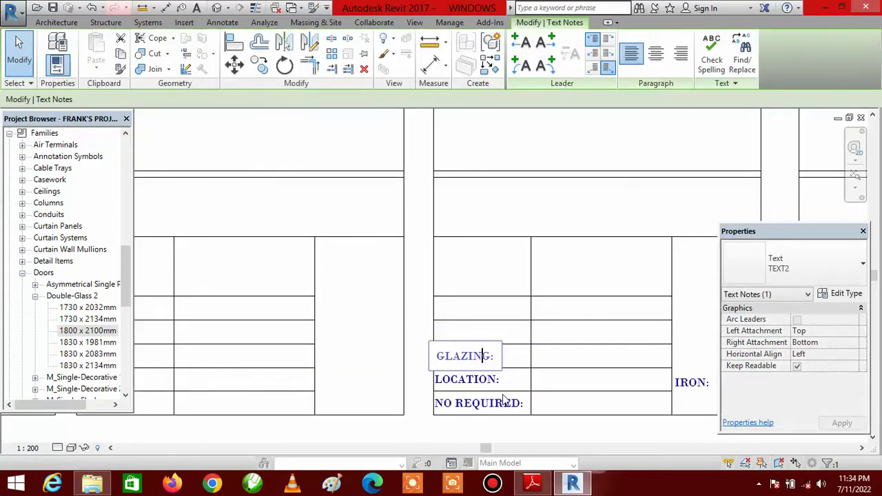
{"action": "left_click", "coordinate": [496, 357]}
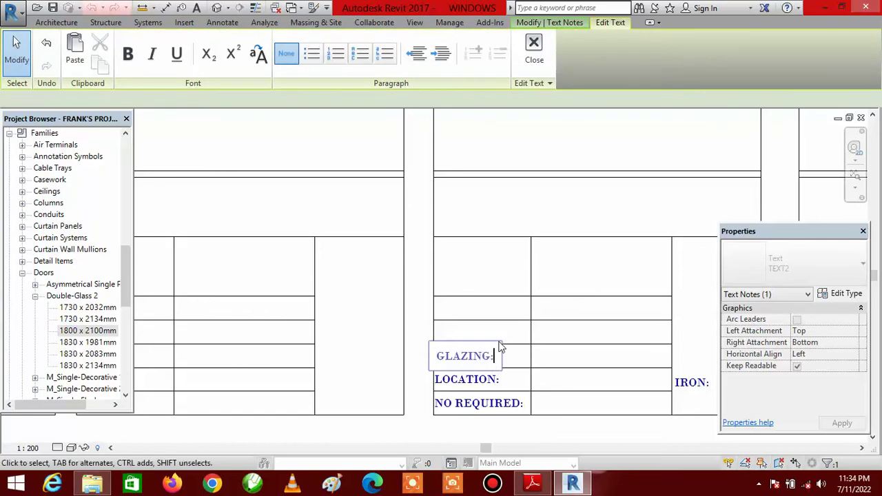
{"action": "left_click", "coordinate": [500, 351]}
{"action": "key", "text": "Escape"}
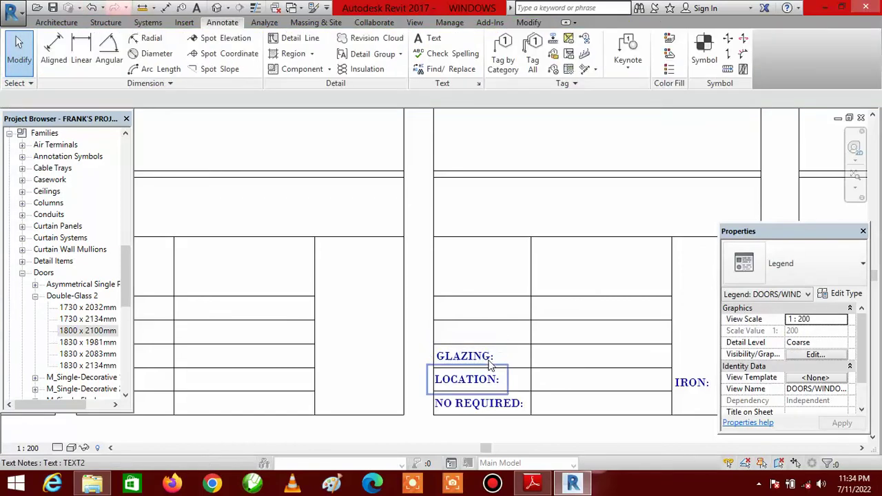
{"action": "left_click", "coordinate": [489, 358]}
{"action": "key", "text": "Delete"}
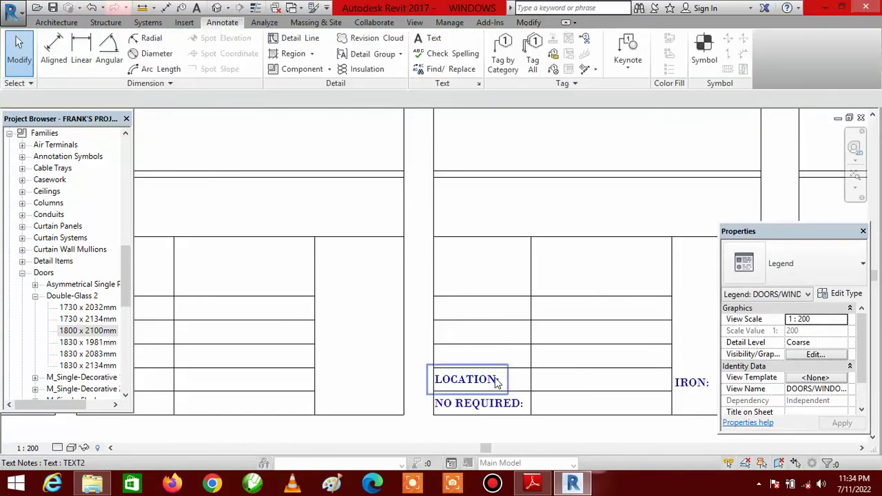
{"action": "left_click", "coordinate": [510, 400]}
{"action": "key", "text": "Delete"}
{"action": "left_click", "coordinate": [510, 406]}
{"action": "key", "text": "Delete"}
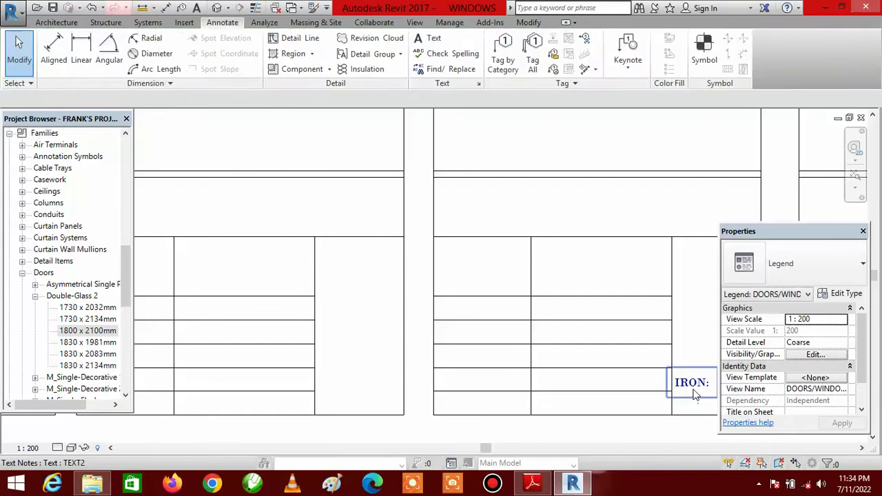
{"action": "left_click", "coordinate": [690, 383]}
{"action": "key", "text": "Delete"}
{"action": "scroll", "coordinate": [423, 386], "scroll_direction": "down", "scroll_amount": 5}
{"action": "scroll", "coordinate": [389, 331], "scroll_direction": "up", "scroll_amount": 1}
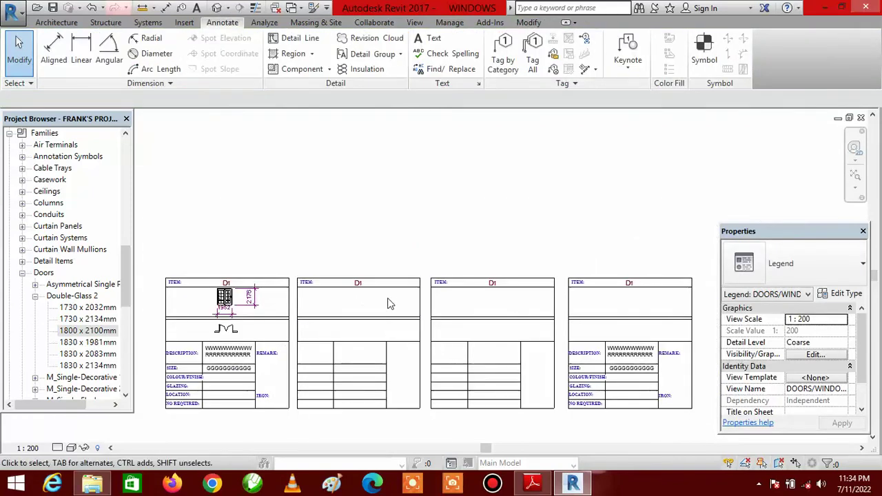
Step: Change the second box's header text from D1 to D2
{"action": "scroll", "coordinate": [359, 288], "scroll_direction": "up", "scroll_amount": 2}
{"action": "scroll", "coordinate": [355, 295], "scroll_direction": "up", "scroll_amount": 2}
{"action": "left_click", "coordinate": [355, 283]}
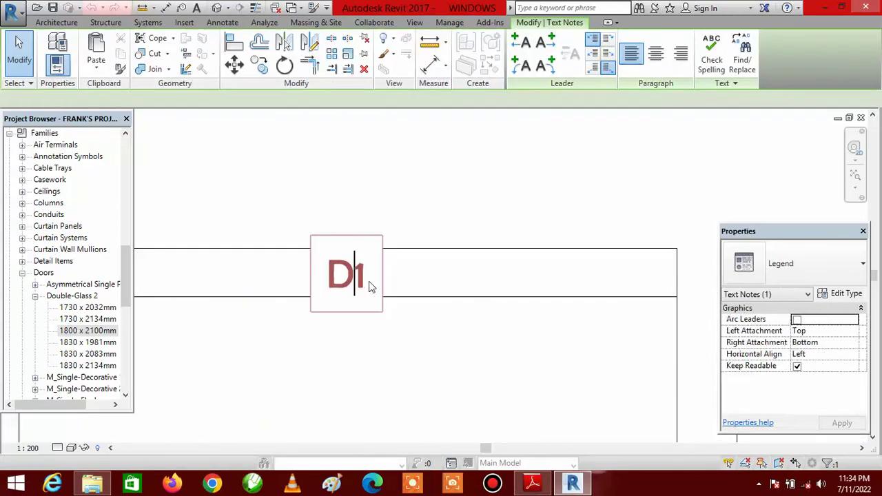
{"action": "left_click", "coordinate": [365, 283]}
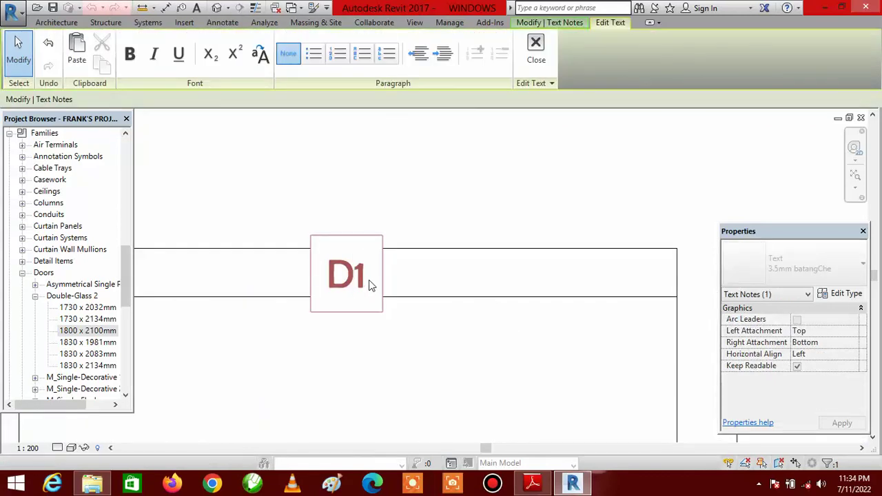
{"action": "key", "text": "BackSpace"}
{"action": "type", "text": "2"}
{"action": "left_click", "coordinate": [25, 69]}
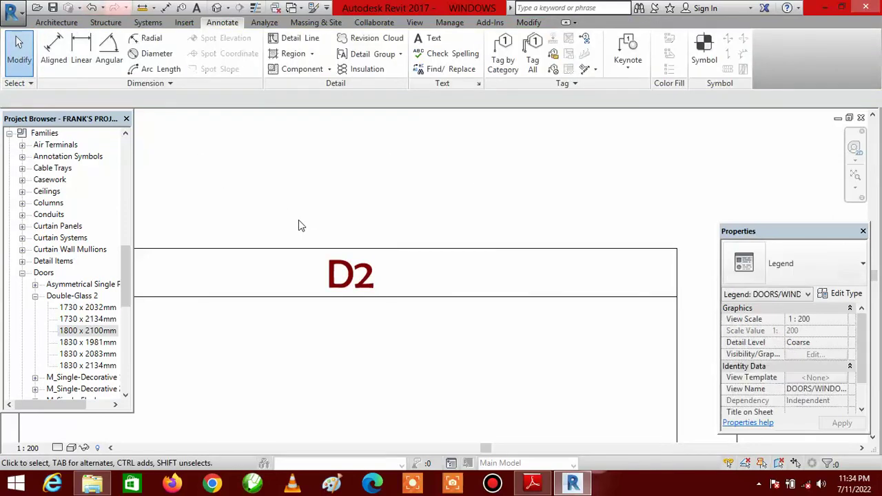
Step: Change the third box's header text from D1 to D3
{"action": "scroll", "coordinate": [359, 197], "scroll_direction": "down", "scroll_amount": 3}
{"action": "scroll", "coordinate": [507, 220], "scroll_direction": "up", "scroll_amount": 4}
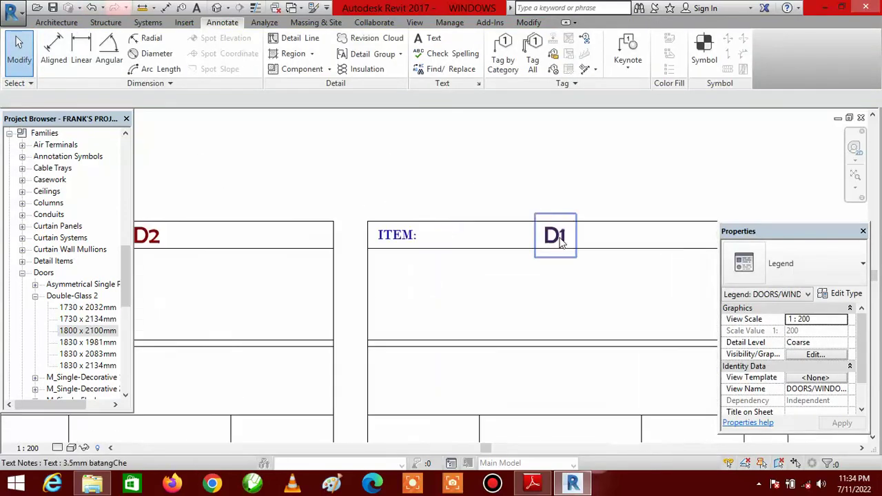
{"action": "double_click", "coordinate": [570, 238]}
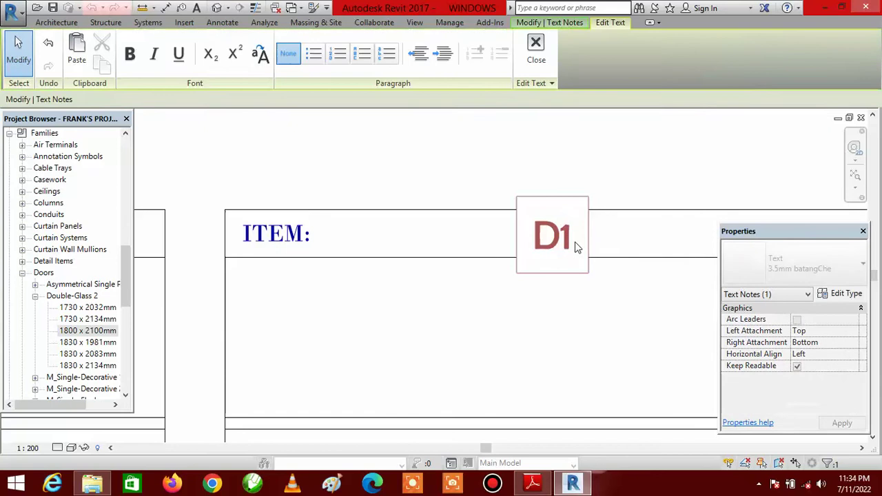
{"action": "key", "text": "BackSpace"}
{"action": "type", "text": "3"}
{"action": "left_click", "coordinate": [22, 55]}
Step: Rename the fourth header to D4 and widen the note so it fits on one line
{"action": "scroll", "coordinate": [367, 267], "scroll_direction": "down", "scroll_amount": 5}
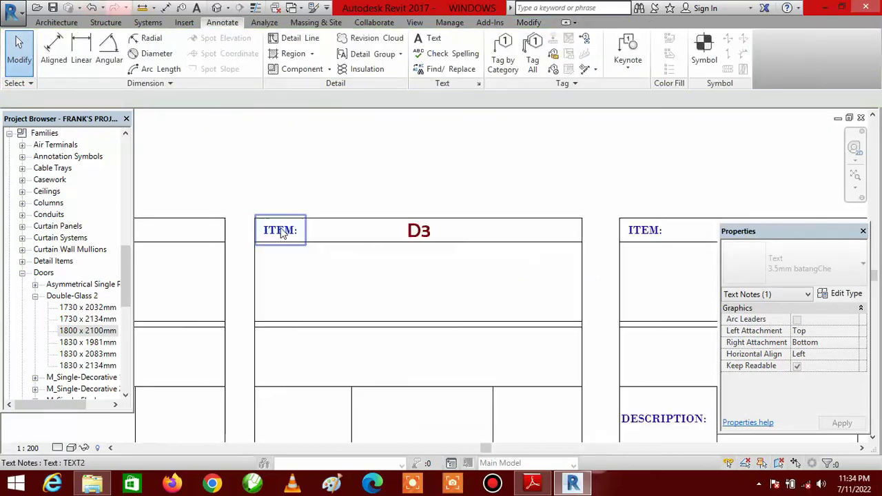
{"action": "scroll", "coordinate": [527, 231], "scroll_direction": "up", "scroll_amount": 3}
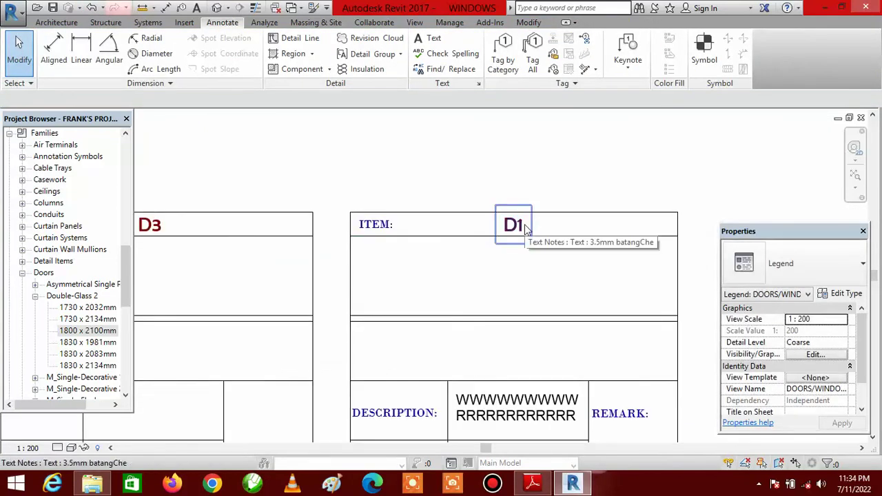
{"action": "left_click", "coordinate": [527, 231]}
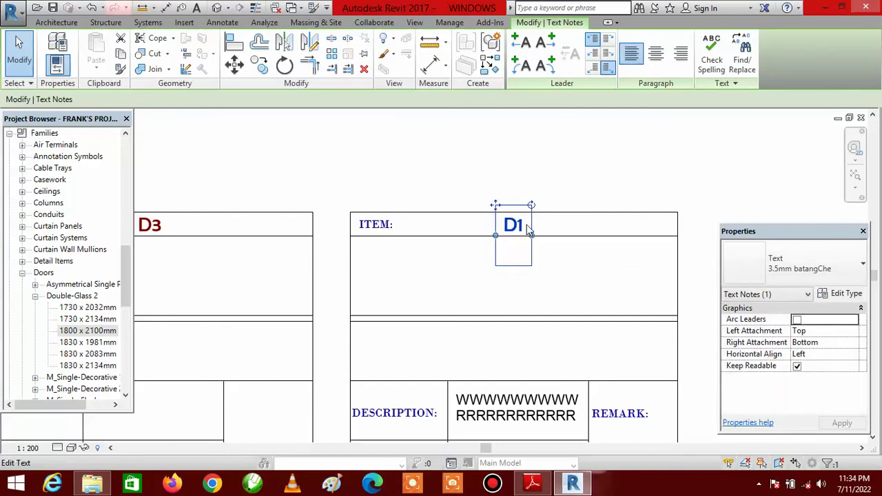
{"action": "double_click", "coordinate": [528, 221]}
{"action": "key", "text": "BackSpace"}
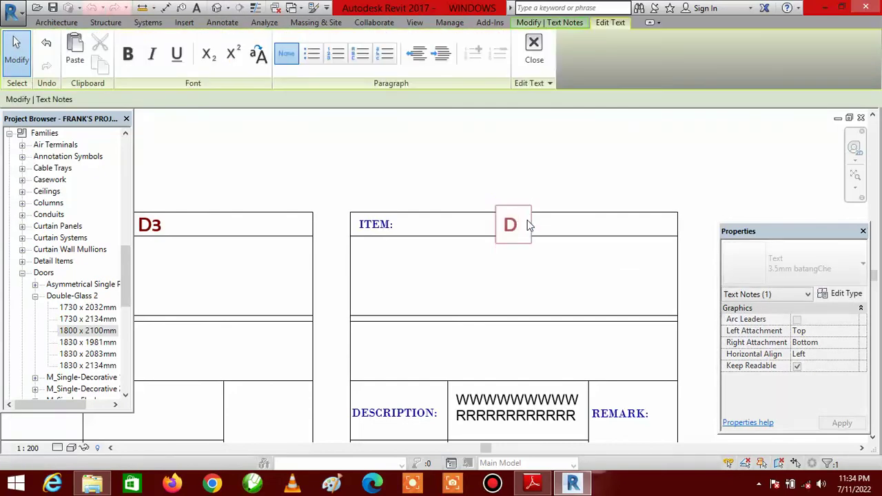
{"action": "type", "text": "4"}
{"action": "key", "text": "BackSpace"}
{"action": "type", "text": "4"}
{"action": "left_click", "coordinate": [405, 200]}
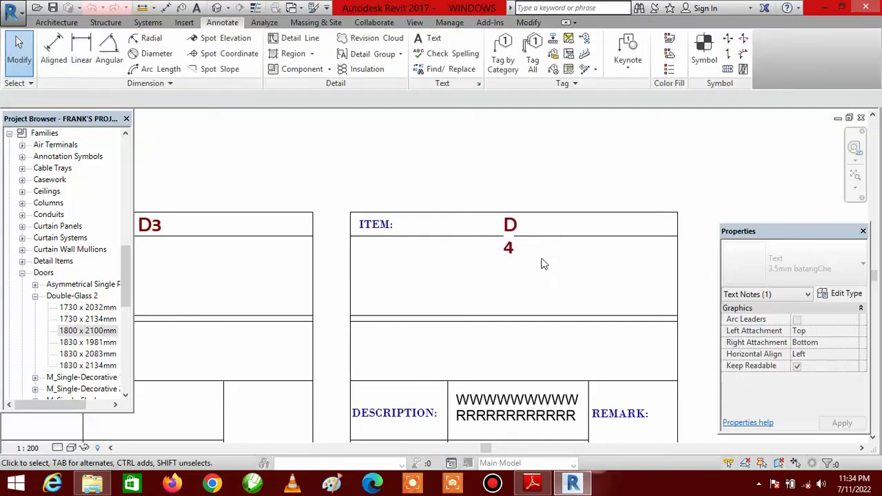
{"action": "left_click", "coordinate": [531, 249]}
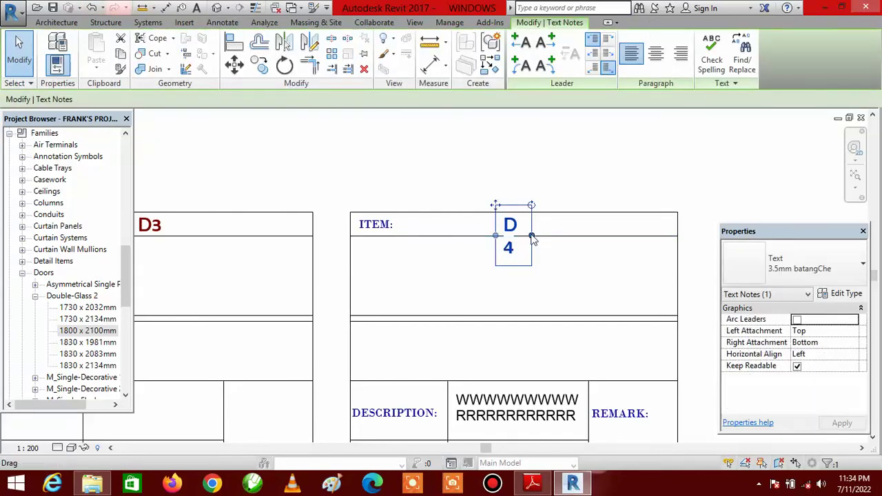
{"action": "left_click_drag", "start_coordinate": [531, 236], "coordinate": [553, 238]}
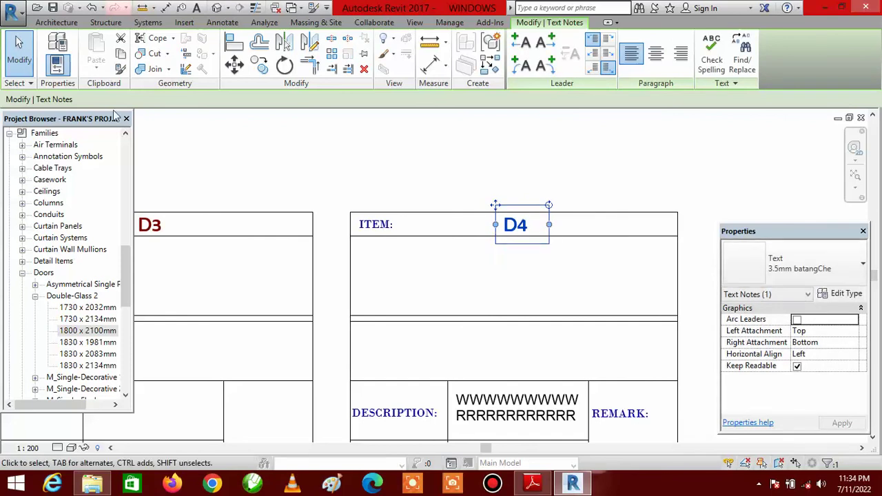
{"action": "left_click", "coordinate": [386, 200]}
Step: Place the Asymmetrical Single Panel 1200 x 2100 mm door symbol in both upper D2 cells
{"action": "scroll", "coordinate": [519, 201], "scroll_direction": "down", "scroll_amount": 3}
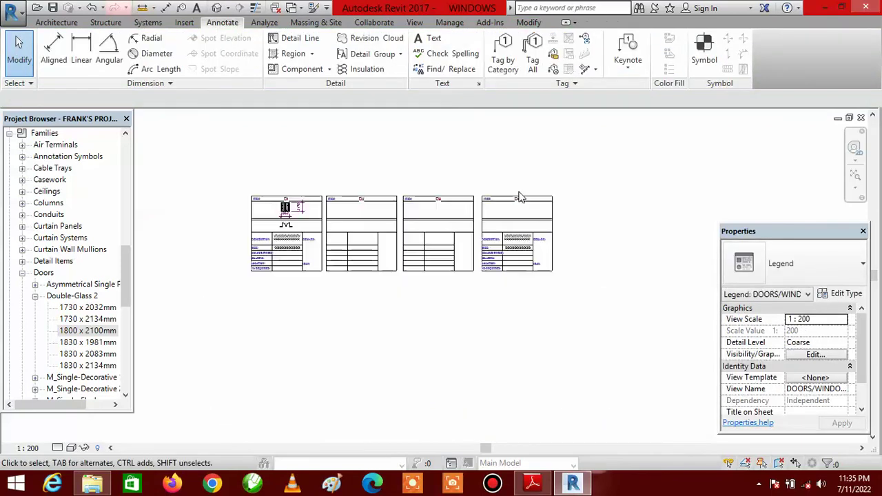
{"action": "key", "text": "z"}
{"action": "key", "text": "f"}
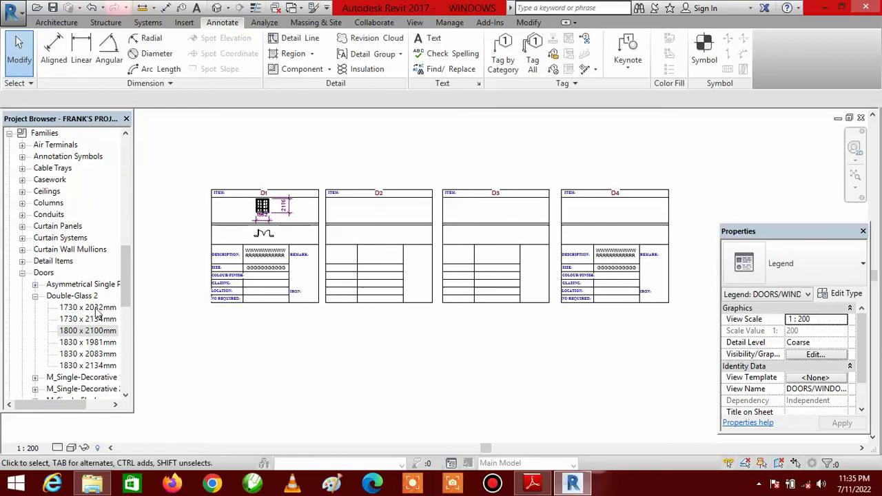
{"action": "left_click", "coordinate": [35, 297]}
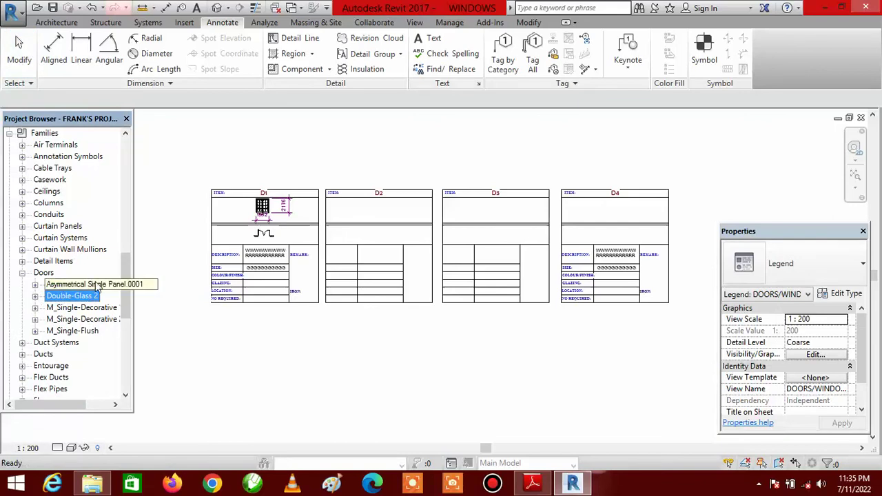
{"action": "left_click", "coordinate": [35, 285]}
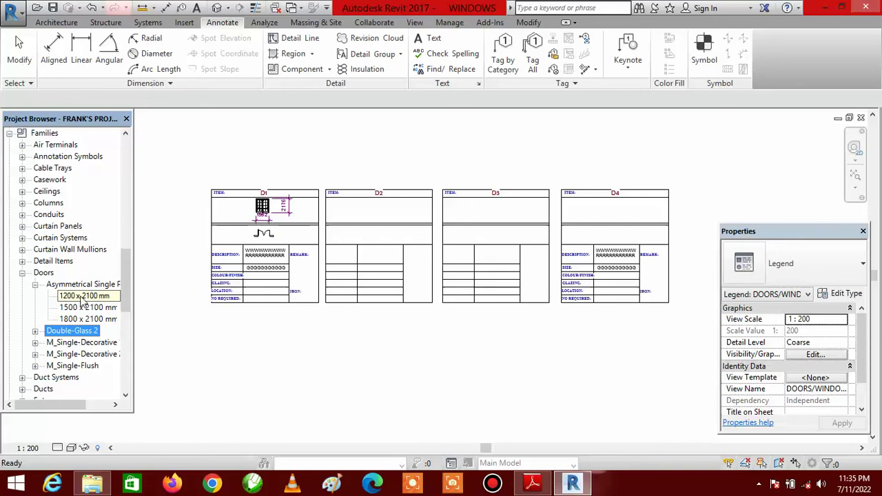
{"action": "left_click", "coordinate": [82, 297]}
{"action": "left_click_drag", "start_coordinate": [83, 301], "coordinate": [378, 211]}
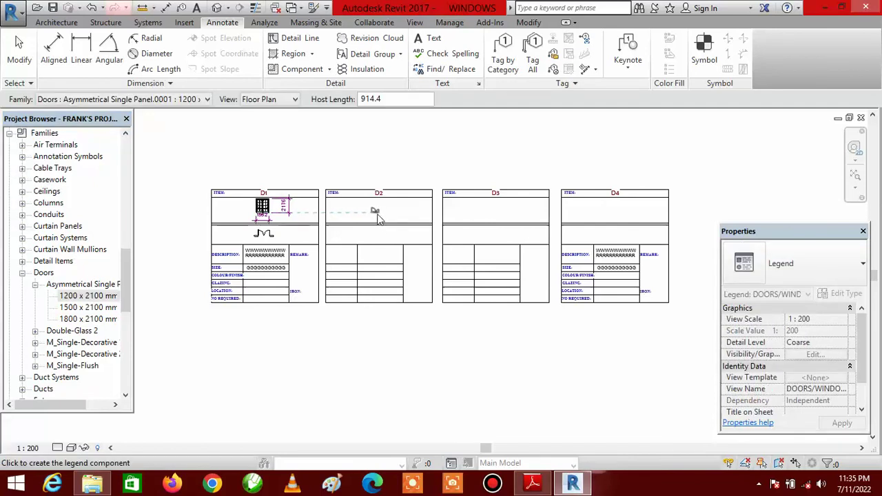
{"action": "scroll", "coordinate": [375, 241], "scroll_direction": "up", "scroll_amount": 3}
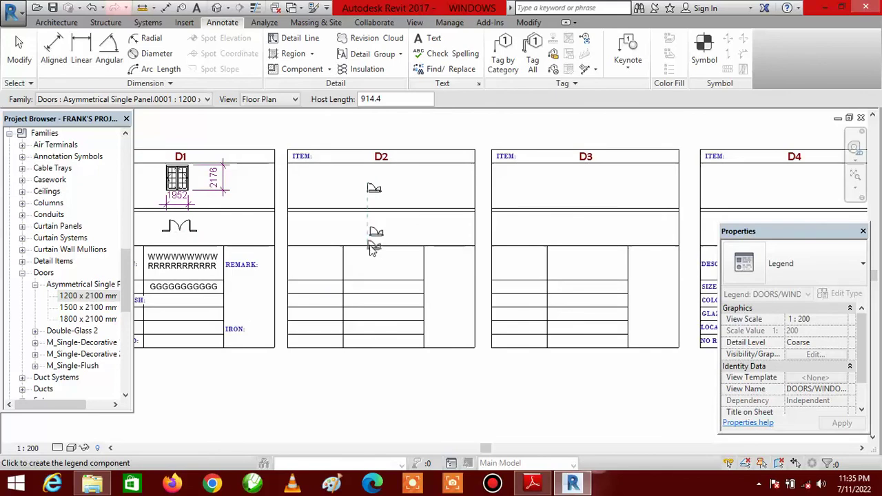
{"action": "left_click", "coordinate": [18, 52]}
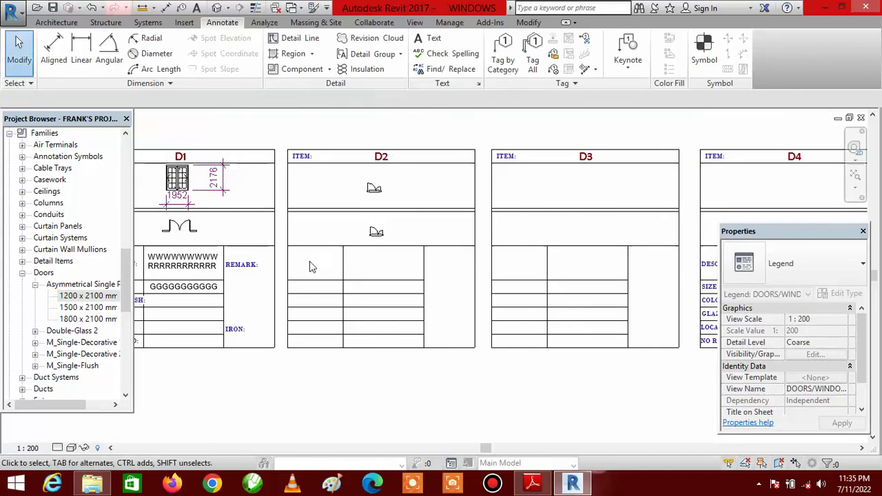
Step: Collapse Asymmetrical Single Panel and expand the M_Single-Decorative 1 door family in the Project Browser
{"action": "left_click", "coordinate": [35, 286]}
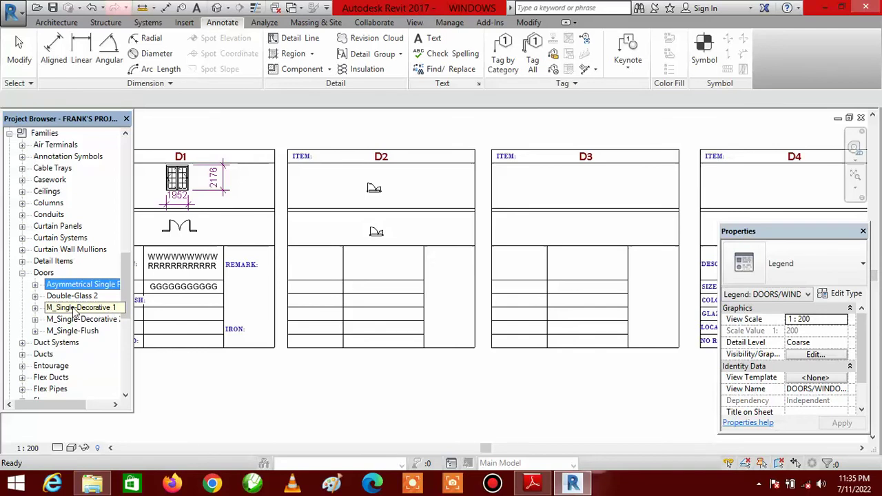
{"action": "left_click", "coordinate": [35, 308]}
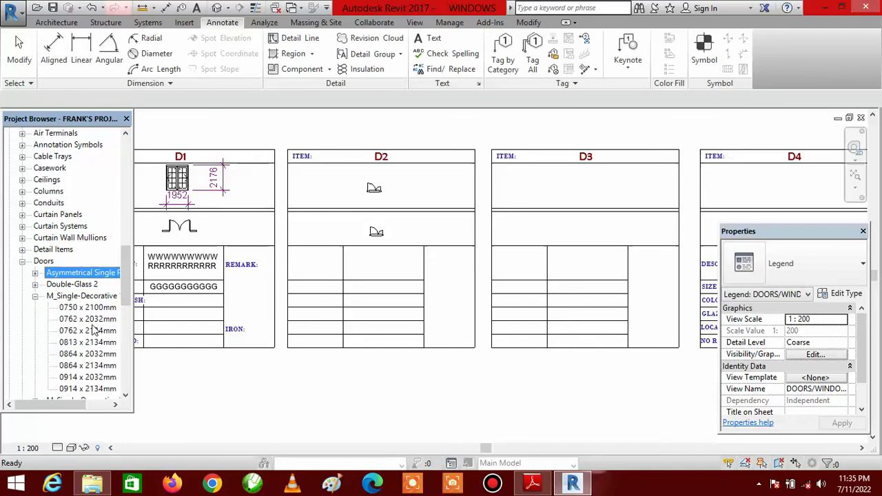
{"action": "scroll", "coordinate": [92, 338], "scroll_direction": "down", "scroll_amount": 3}
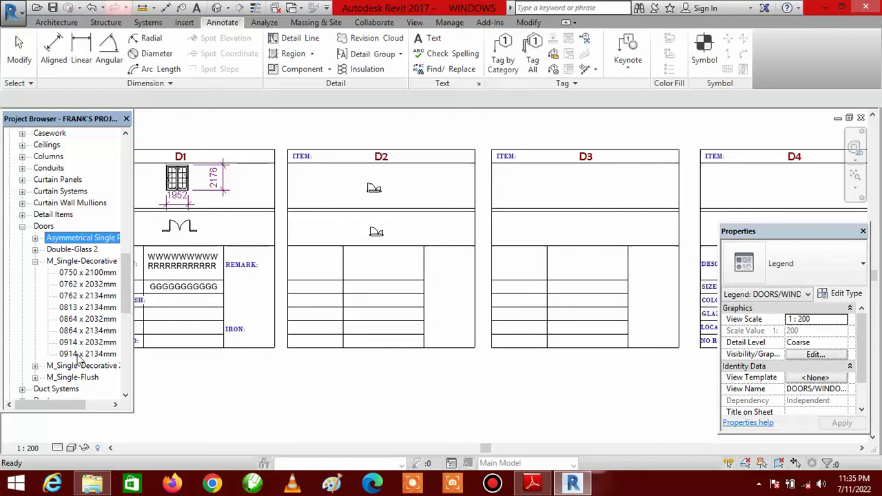
Step: Place the M_Single-Decorative 1 0914 x 2134mm door symbol in D3's two upper cells
{"action": "left_click", "coordinate": [80, 355]}
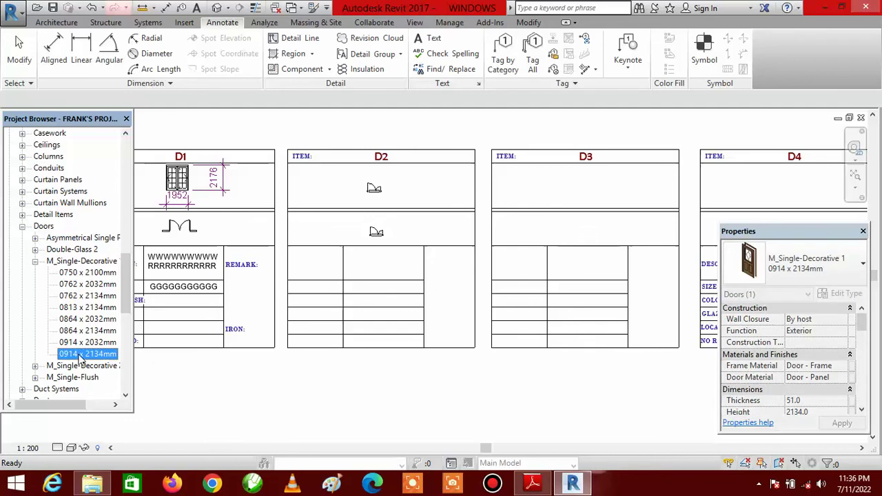
{"action": "left_click_drag", "start_coordinate": [578, 197], "coordinate": [579, 192]}
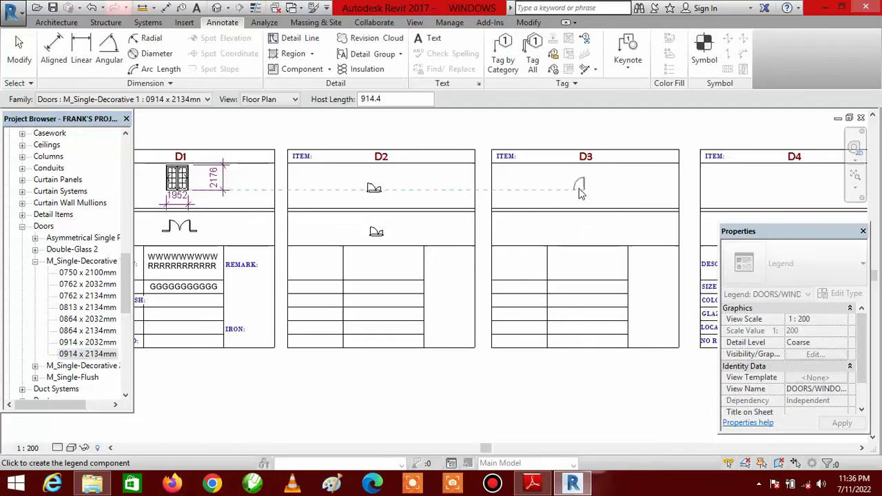
{"action": "left_click", "coordinate": [586, 228]}
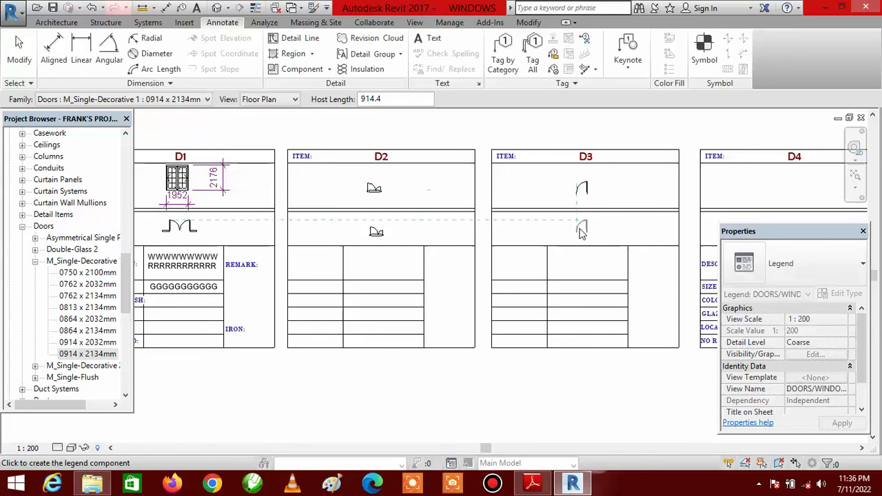
{"action": "left_click", "coordinate": [581, 239]}
{"action": "key", "text": "Escape"}
Step: Place the M_Single-Flush 0762 x 2134mm door symbol in D4's lower row
{"action": "left_click", "coordinate": [36, 262]}
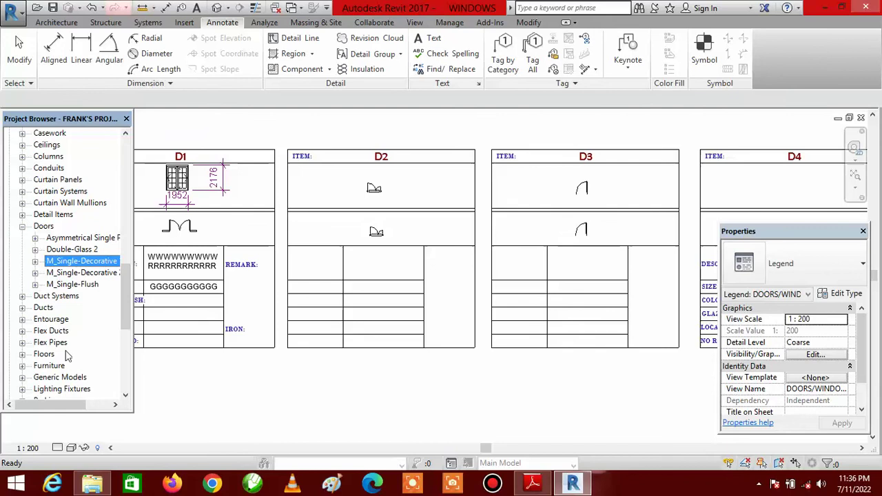
{"action": "left_click", "coordinate": [35, 285]}
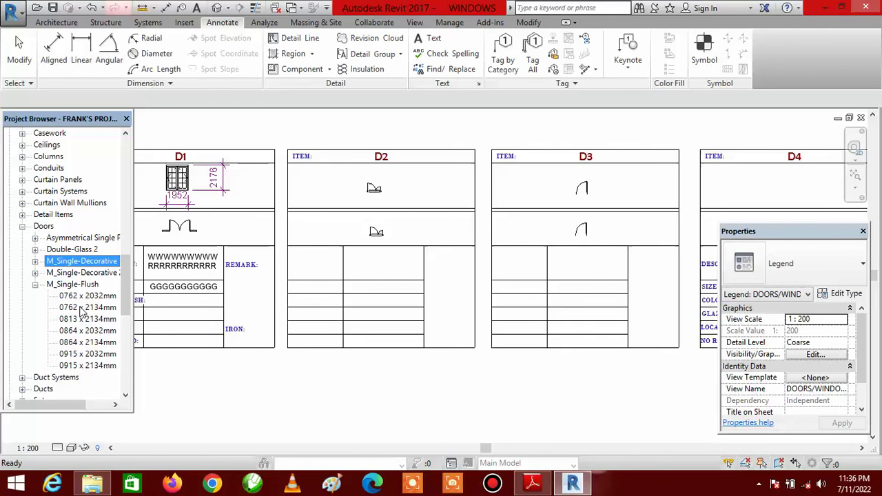
{"action": "left_click_drag", "start_coordinate": [80, 309], "coordinate": [804, 191]}
{"action": "scroll", "coordinate": [491, 220], "scroll_direction": "down", "scroll_amount": 4}
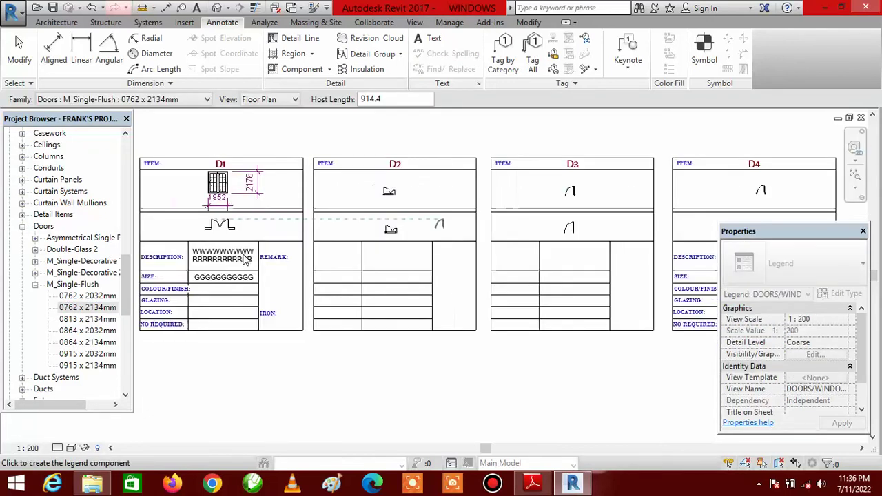
{"action": "scroll", "coordinate": [537, 246], "scroll_direction": "up", "scroll_amount": 4}
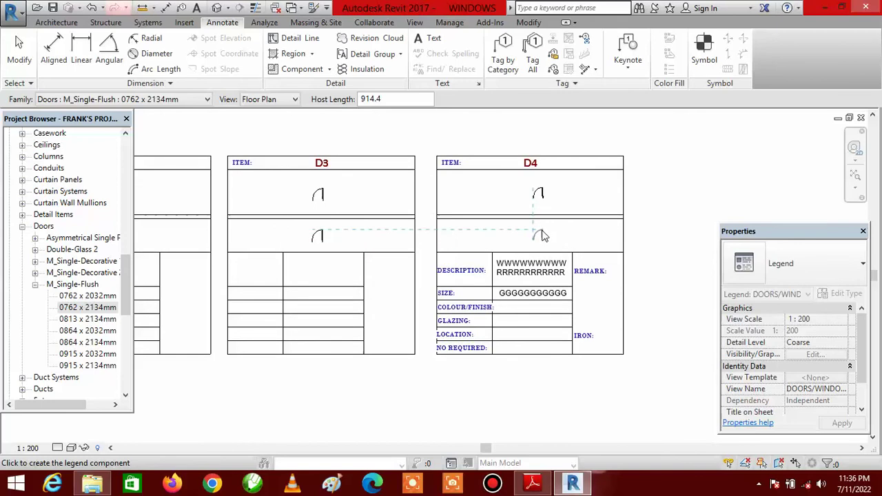
{"action": "left_click", "coordinate": [541, 241]}
Step: Set the D2 upper door symbol's view to Elevation : Front
{"action": "left_click", "coordinate": [20, 52]}
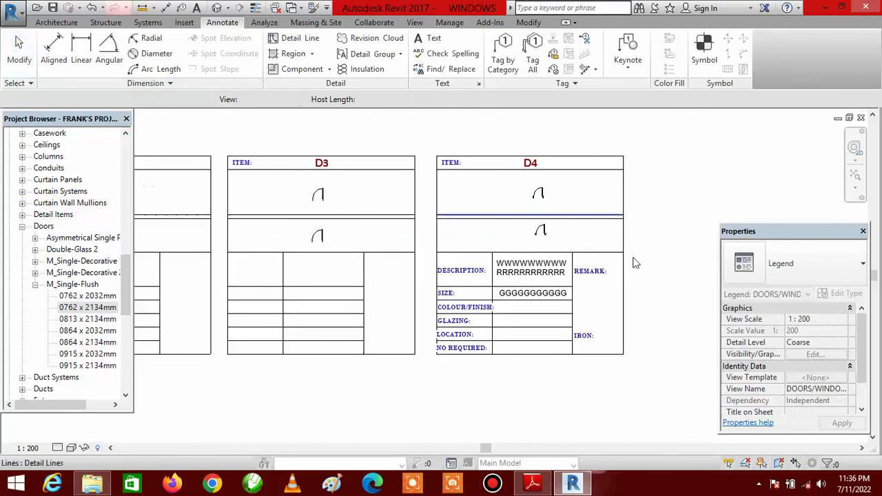
{"action": "scroll", "coordinate": [414, 235], "scroll_direction": "down", "scroll_amount": 3}
{"action": "scroll", "coordinate": [422, 248], "scroll_direction": "up", "scroll_amount": 4}
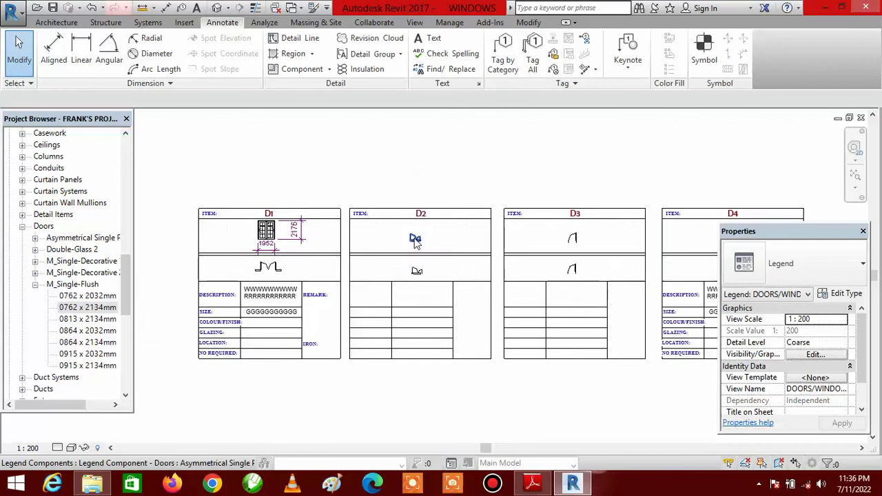
{"action": "left_click", "coordinate": [422, 242]}
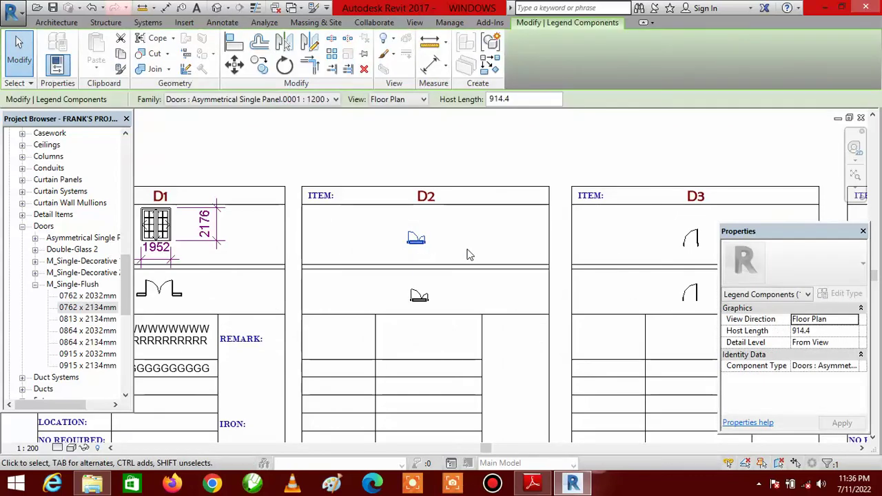
{"action": "left_click", "coordinate": [424, 99]}
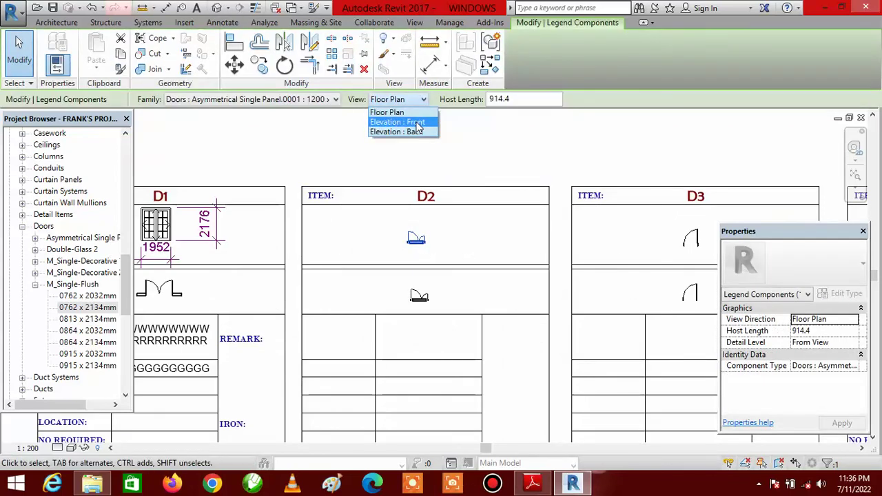
{"action": "left_click", "coordinate": [415, 123]}
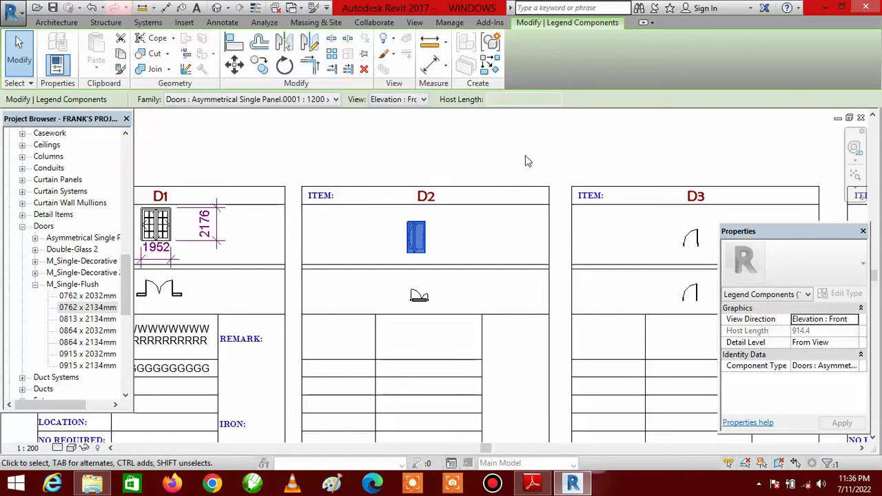
{"action": "left_click", "coordinate": [20, 51]}
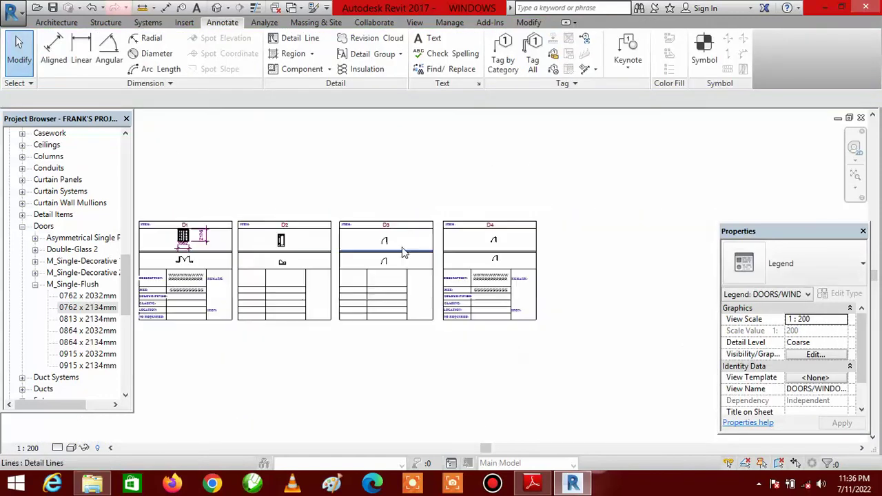
Step: Set the D3 upper door symbol's view to Elevation : Front
{"action": "scroll", "coordinate": [200, 241], "scroll_direction": "down", "scroll_amount": 4}
{"action": "scroll", "coordinate": [404, 247], "scroll_direction": "up", "scroll_amount": 4}
{"action": "left_click", "coordinate": [410, 247]}
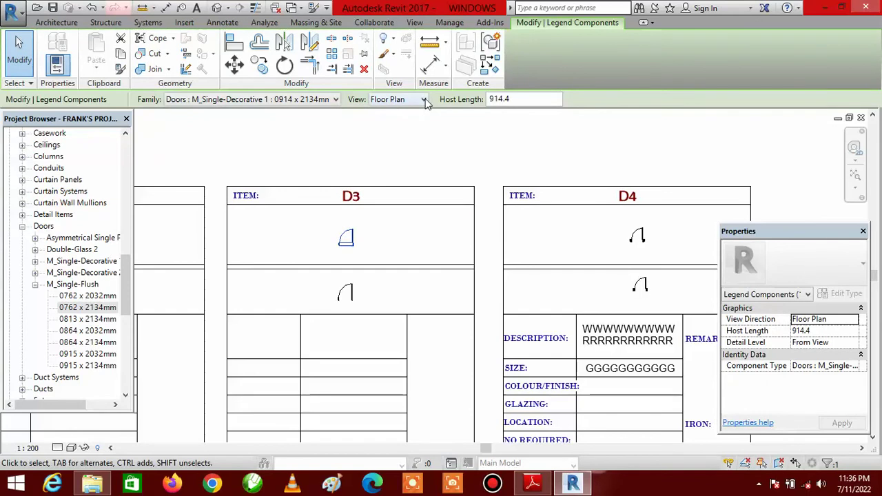
{"action": "left_click", "coordinate": [423, 100]}
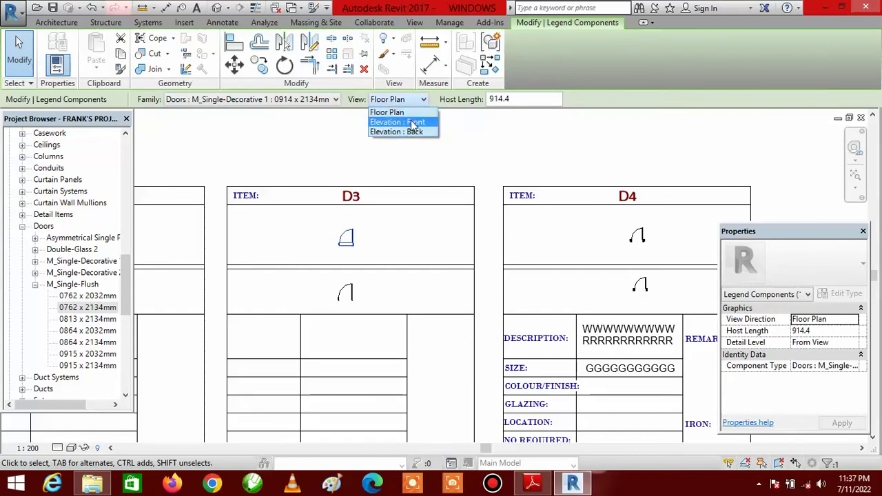
{"action": "left_click", "coordinate": [412, 123]}
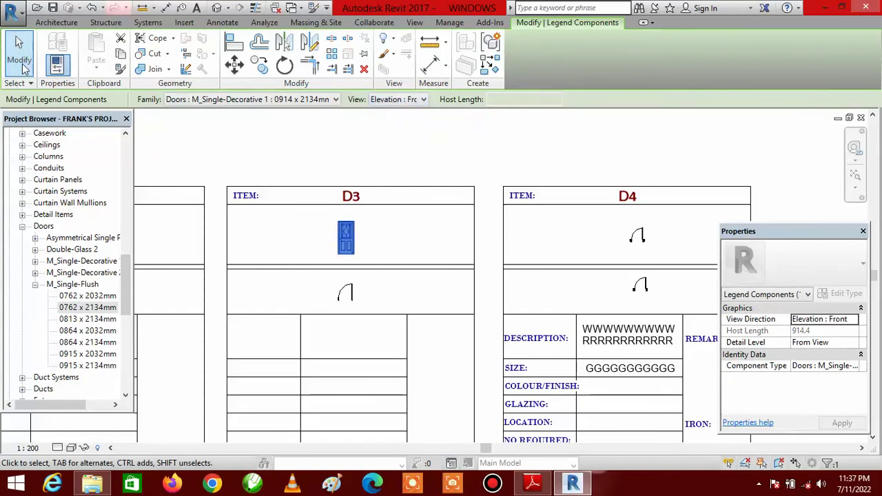
{"action": "left_click", "coordinate": [24, 66]}
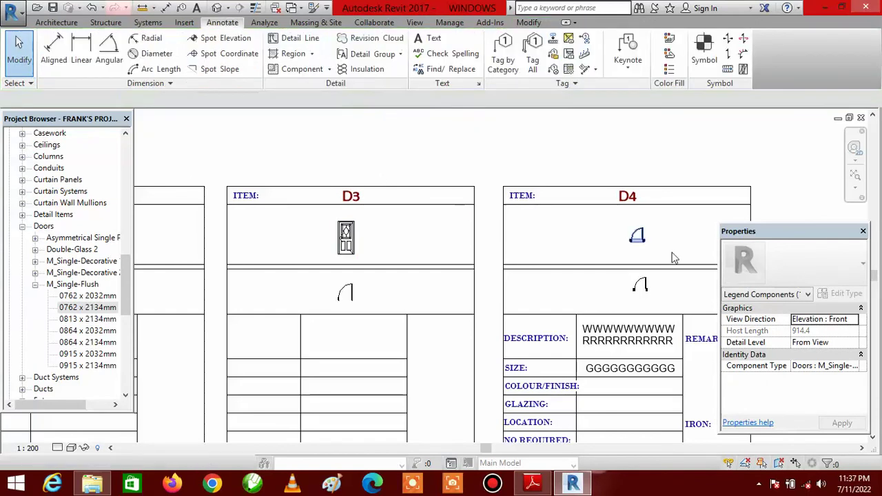
Step: Set the D4 upper door symbol's view to Elevation : Front
{"action": "left_click", "coordinate": [638, 237]}
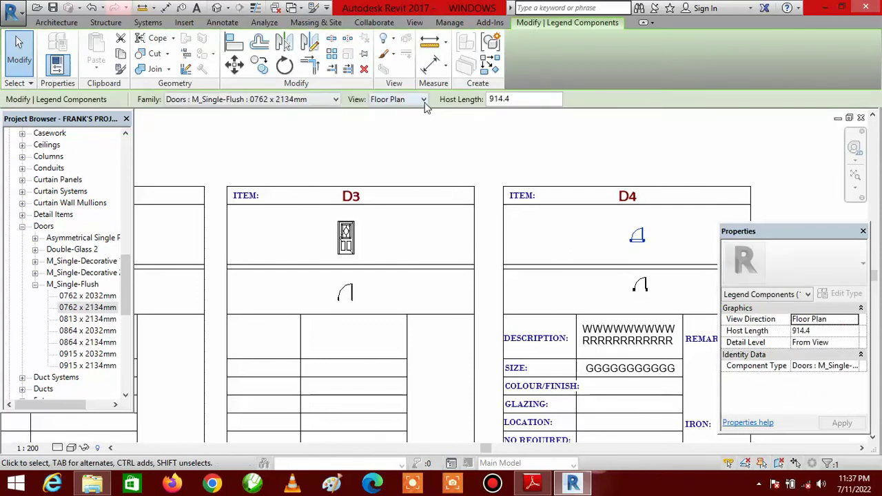
{"action": "left_click", "coordinate": [424, 101]}
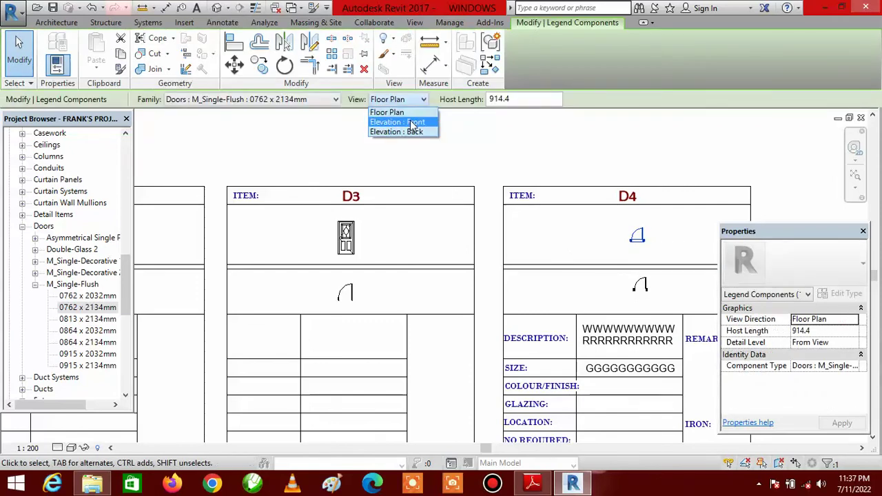
{"action": "left_click", "coordinate": [413, 122]}
{"action": "left_click", "coordinate": [19, 43]}
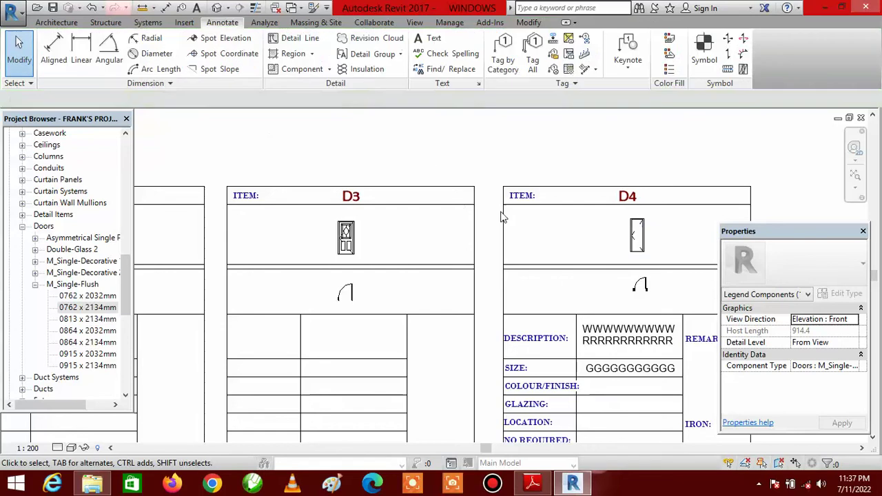
{"action": "scroll", "coordinate": [402, 222], "scroll_direction": "down", "scroll_amount": 4}
{"action": "scroll", "coordinate": [402, 222], "scroll_direction": "up", "scroll_amount": 2}
{"action": "scroll", "coordinate": [402, 223], "scroll_direction": "up", "scroll_amount": 5}
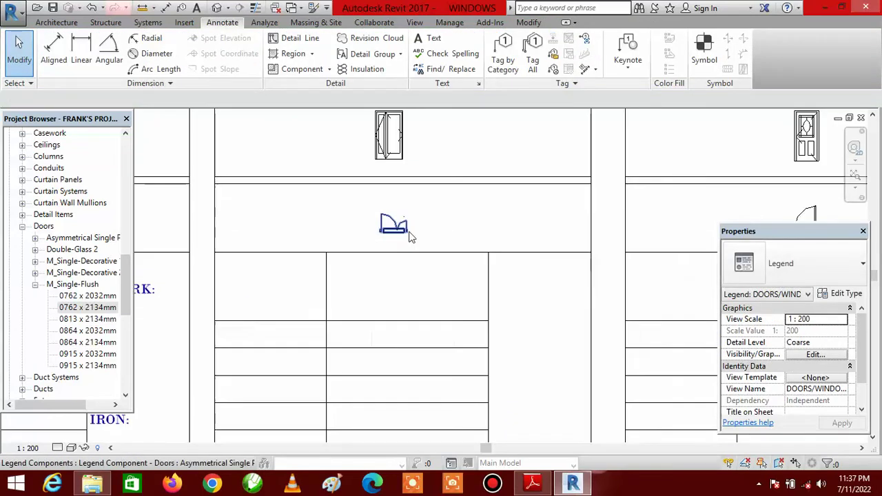
Step: Give the D2 and D3 plan door symbols a host length of 2400
{"action": "left_click", "coordinate": [398, 227]}
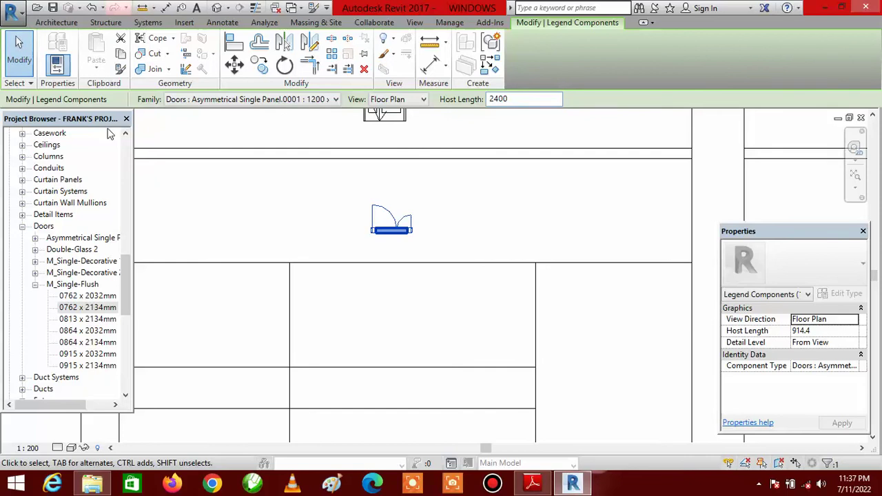
{"action": "left_click", "coordinate": [221, 232]}
{"action": "scroll", "coordinate": [356, 232], "scroll_direction": "down", "scroll_amount": 4}
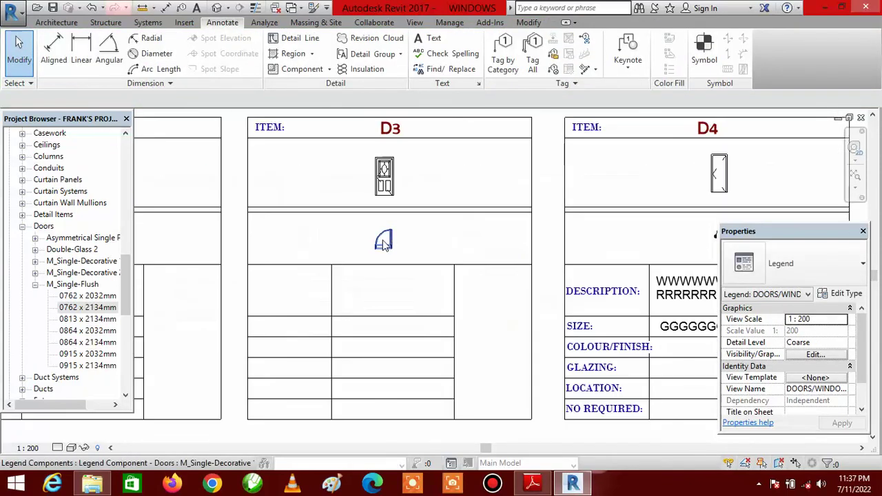
{"action": "left_click", "coordinate": [388, 240]}
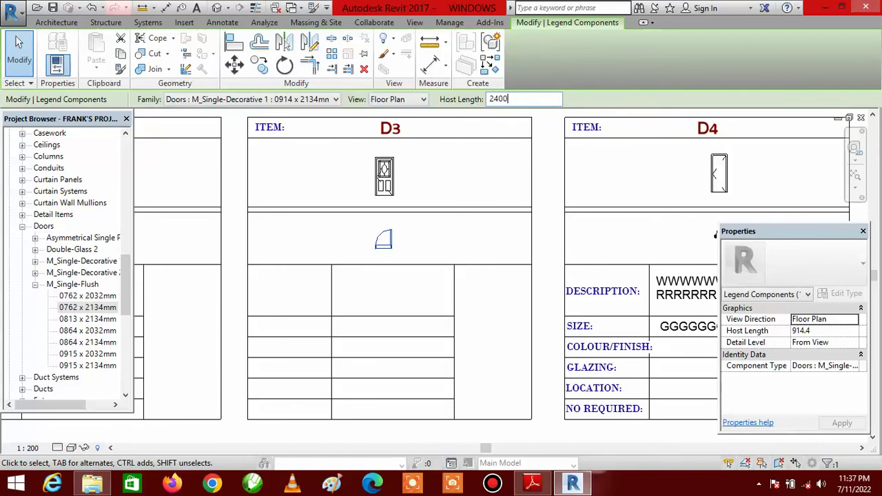
{"action": "left_click", "coordinate": [19, 50]}
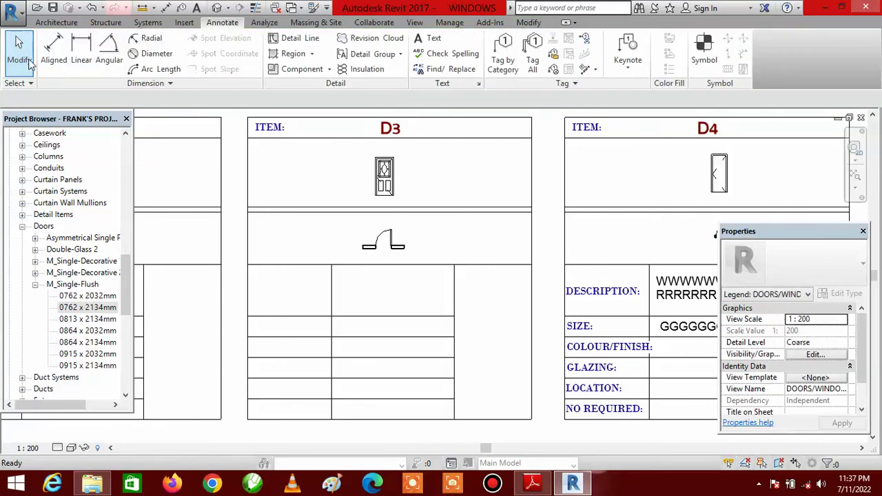
{"action": "scroll", "coordinate": [404, 235], "scroll_direction": "down", "scroll_amount": 3}
{"action": "scroll", "coordinate": [403, 235], "scroll_direction": "up", "scroll_amount": 3}
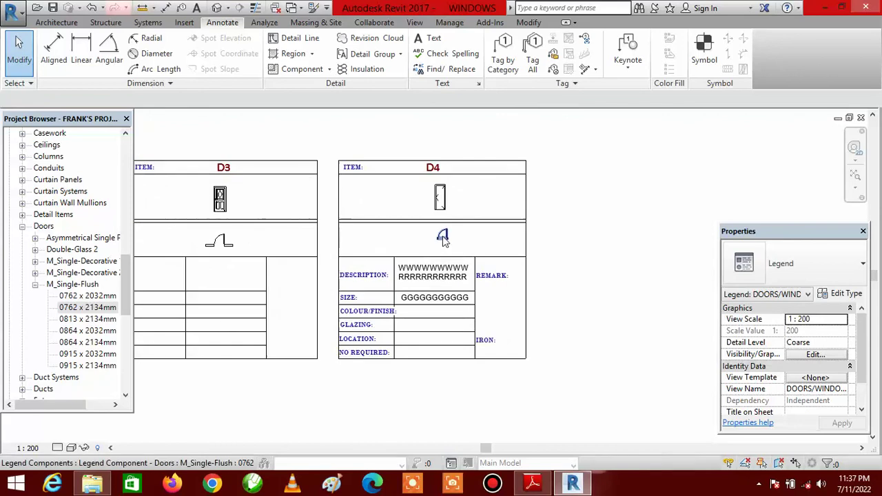
Step: Give the D4 plan door symbol a host length of 2400
{"action": "left_click", "coordinate": [442, 235]}
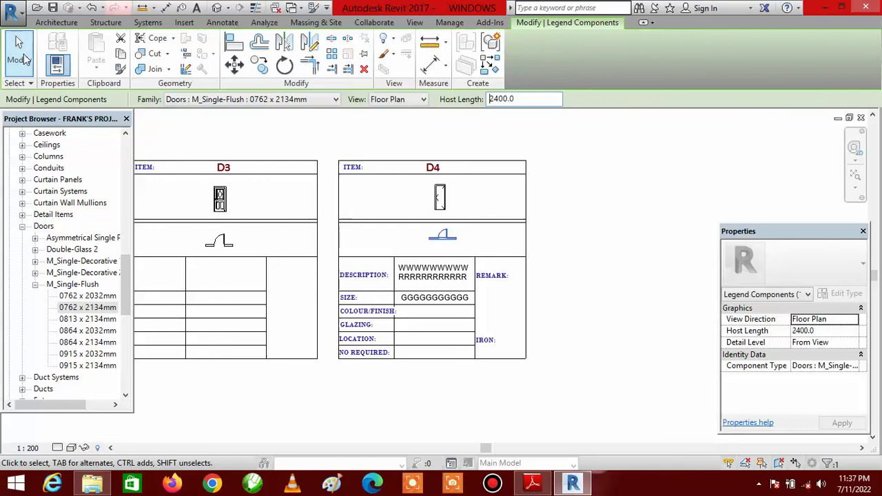
{"action": "left_click", "coordinate": [20, 50]}
{"action": "scroll", "coordinate": [504, 255], "scroll_direction": "down", "scroll_amount": 4}
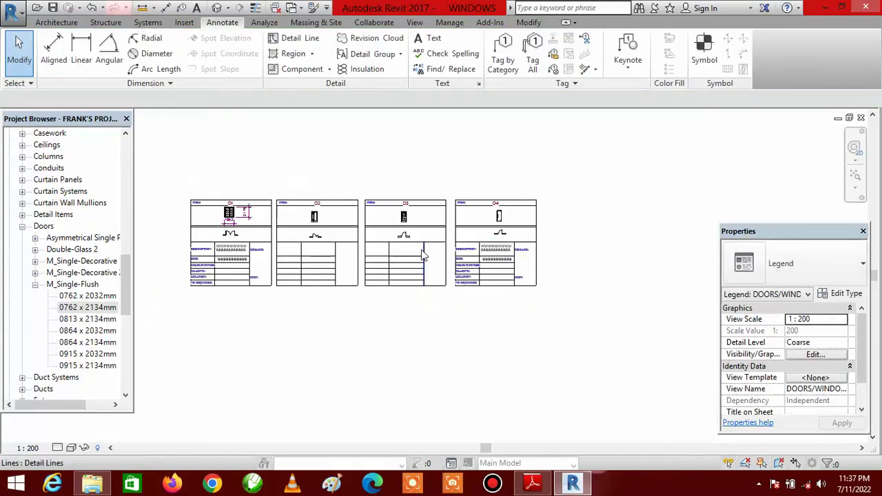
{"action": "scroll", "coordinate": [245, 220], "scroll_direction": "up", "scroll_amount": 5}
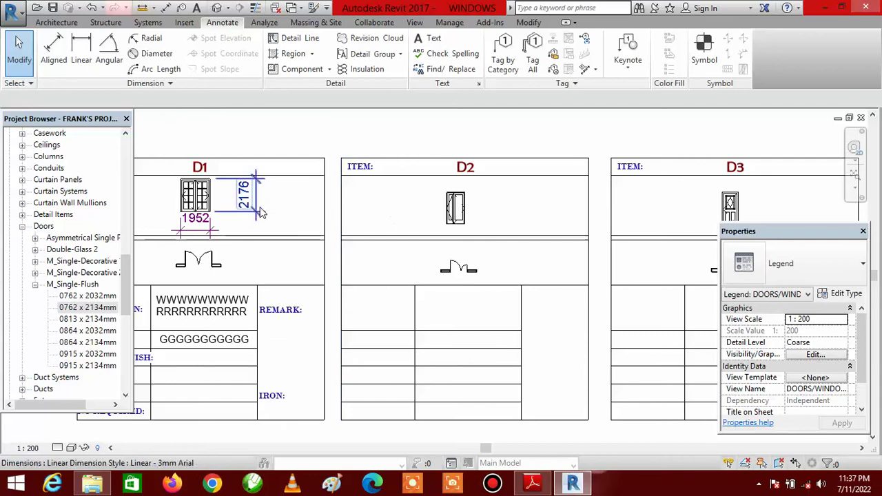
{"action": "scroll", "coordinate": [351, 227], "scroll_direction": "down", "scroll_amount": 2}
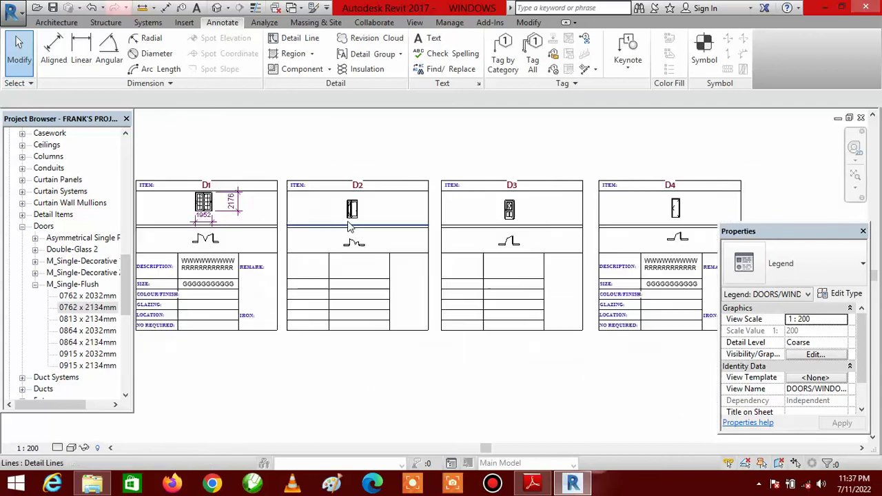
{"action": "scroll", "coordinate": [514, 209], "scroll_direction": "up", "scroll_amount": 4}
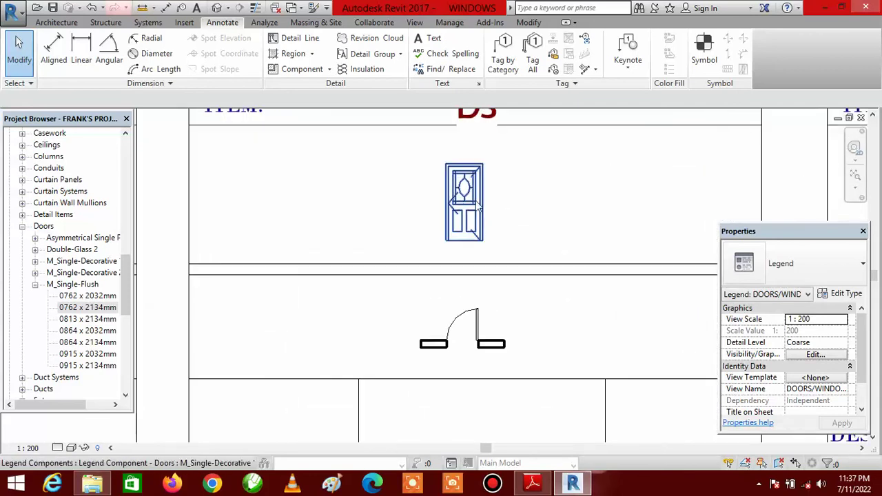
{"action": "scroll", "coordinate": [522, 221], "scroll_direction": "down", "scroll_amount": 3}
{"action": "scroll", "coordinate": [489, 234], "scroll_direction": "down", "scroll_amount": 1}
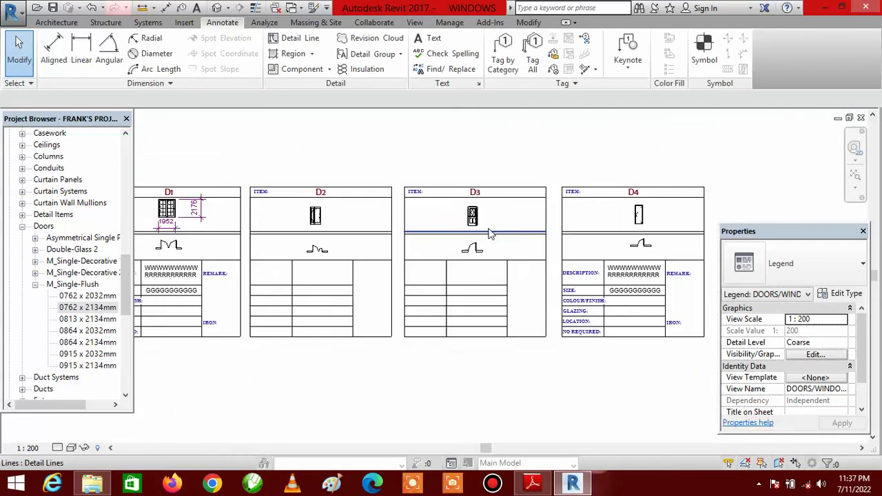
Step: Switch the legend view's visual style to Realistic
{"action": "left_click", "coordinate": [72, 448]}
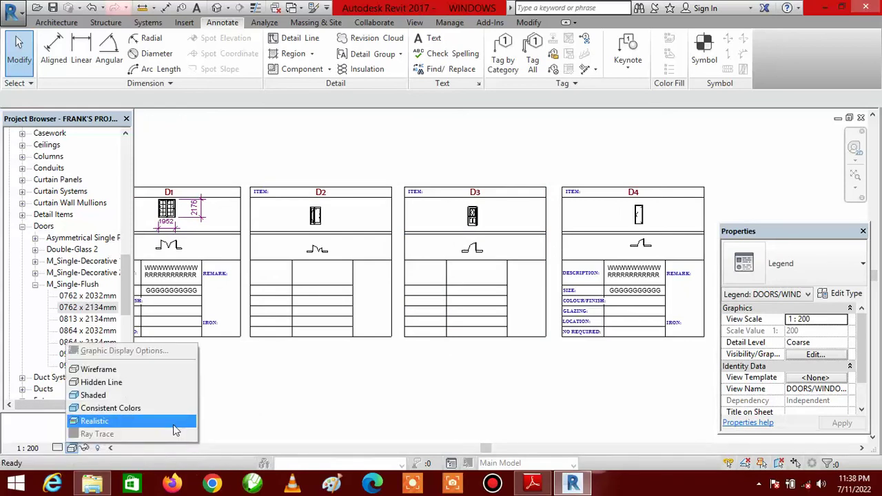
{"action": "left_click", "coordinate": [174, 425]}
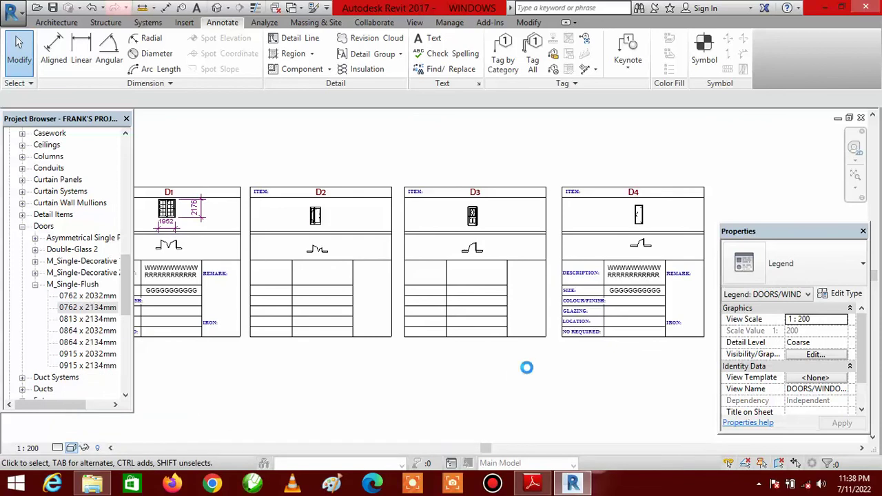
{"action": "scroll", "coordinate": [658, 229], "scroll_direction": "up", "scroll_amount": 2}
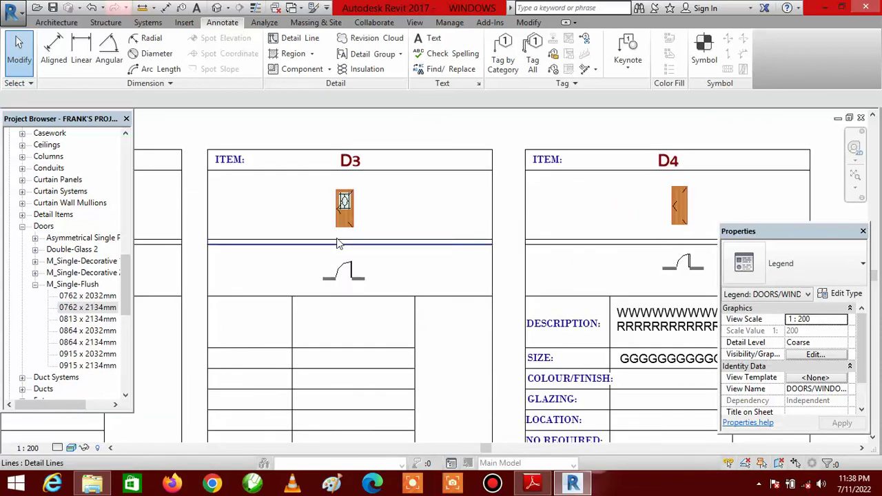
{"action": "scroll", "coordinate": [481, 229], "scroll_direction": "down", "scroll_amount": 1}
{"action": "scroll", "coordinate": [481, 229], "scroll_direction": "down", "scroll_amount": 1}
{"action": "scroll", "coordinate": [265, 186], "scroll_direction": "up", "scroll_amount": 3}
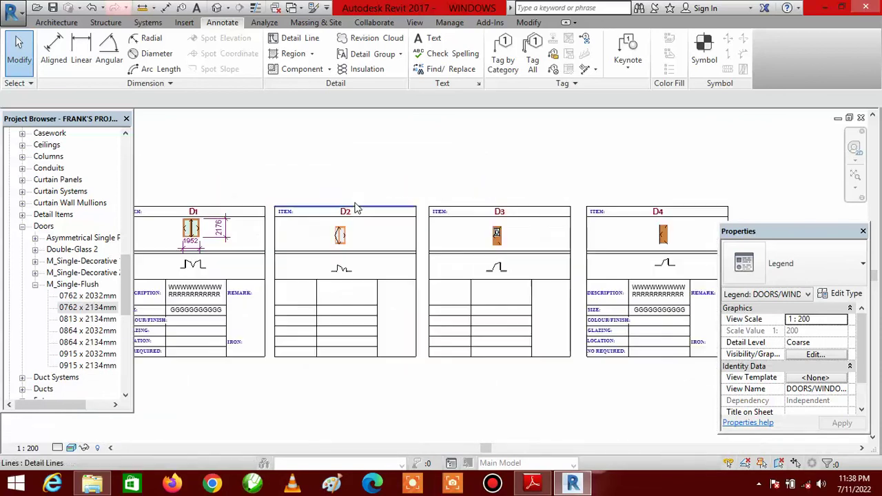
{"action": "left_click", "coordinate": [51, 55]}
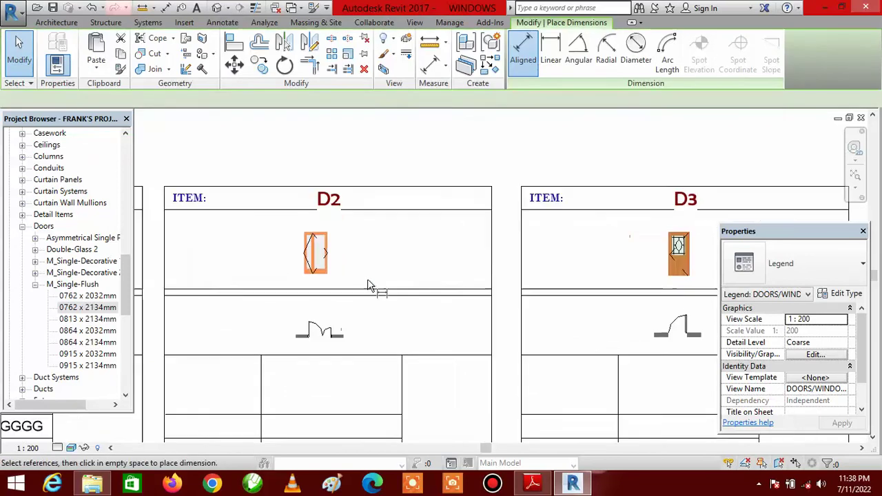
Step: Dimension the D2 door elevation with a 2100 height and 1200 width
{"action": "scroll", "coordinate": [358, 281], "scroll_direction": "up", "scroll_amount": 3}
{"action": "left_click", "coordinate": [269, 276]}
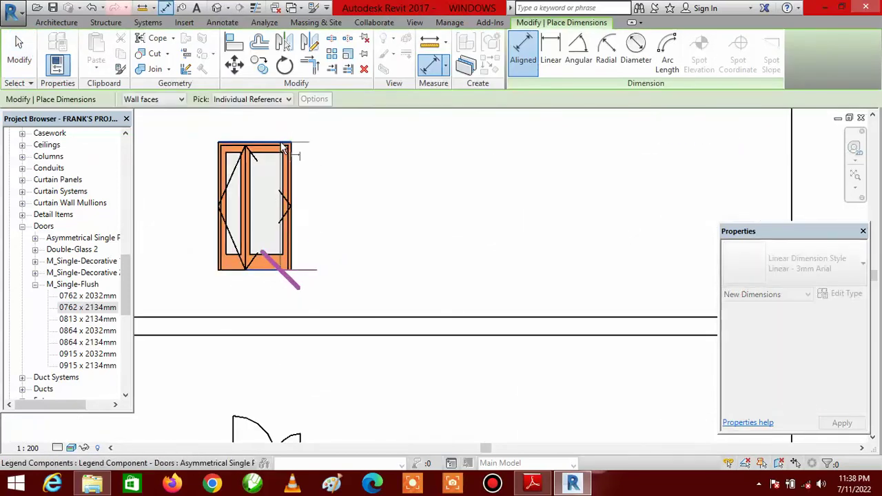
{"action": "left_click", "coordinate": [259, 144]}
{"action": "left_click", "coordinate": [475, 215]}
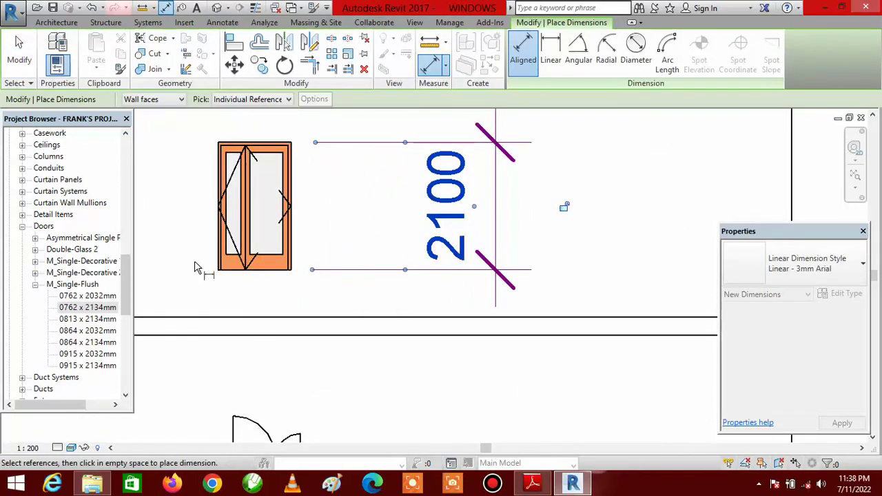
{"action": "scroll", "coordinate": [233, 242], "scroll_direction": "up", "scroll_amount": 3}
{"action": "left_click", "coordinate": [235, 243]}
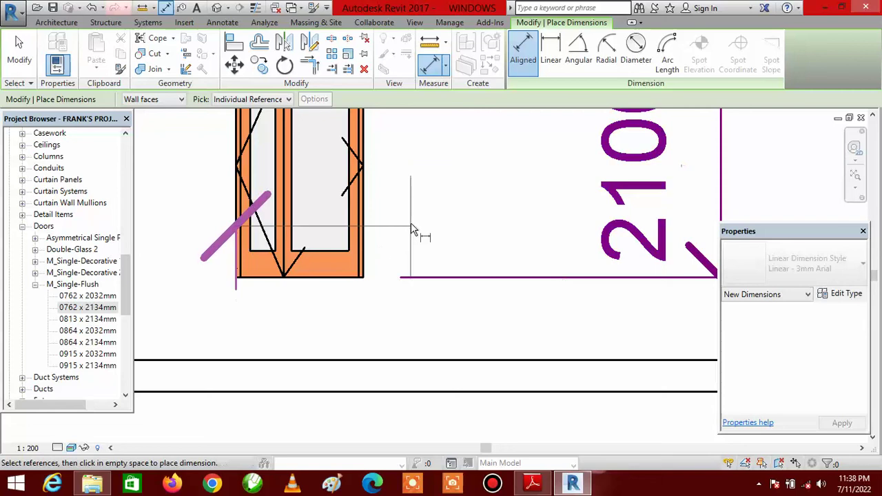
{"action": "left_click", "coordinate": [366, 221]}
{"action": "scroll", "coordinate": [375, 205], "scroll_direction": "down", "scroll_amount": 3}
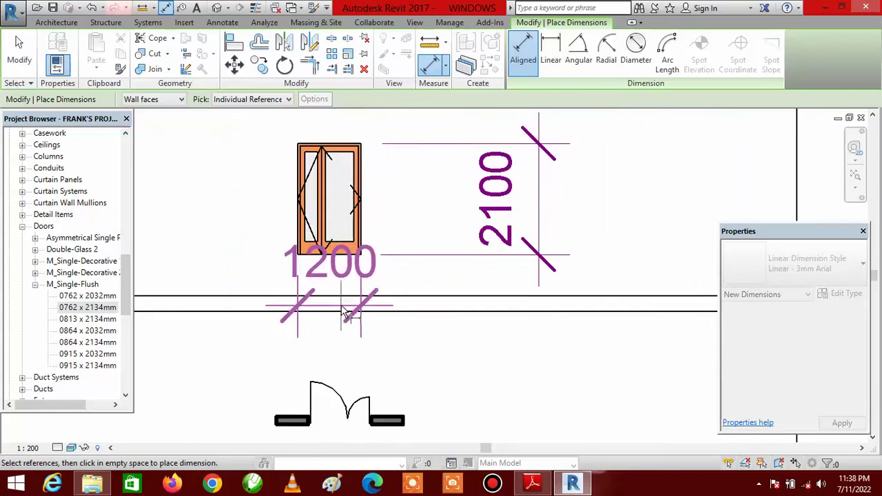
{"action": "left_click", "coordinate": [344, 312]}
Step: Dimension the D3 door elevation with a 2209 height and 1064 width
{"action": "scroll", "coordinate": [276, 274], "scroll_direction": "down", "scroll_amount": 4}
{"action": "scroll", "coordinate": [345, 249], "scroll_direction": "down", "scroll_amount": 2}
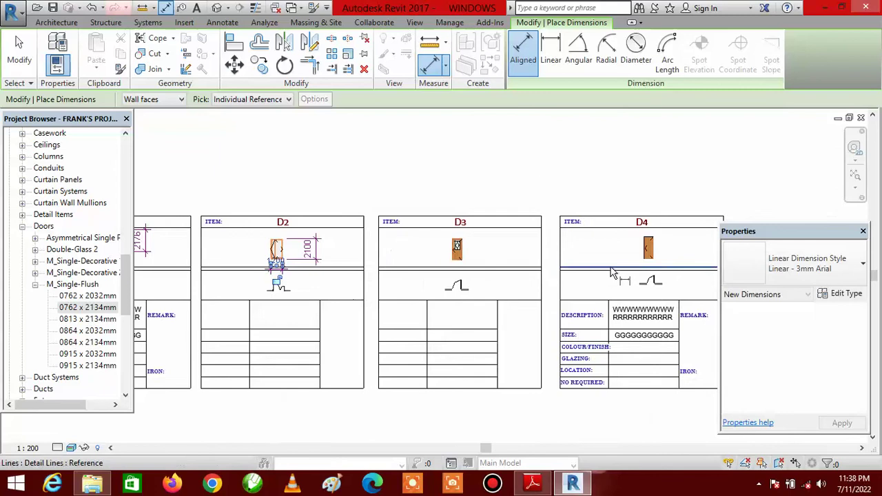
{"action": "scroll", "coordinate": [423, 256], "scroll_direction": "up", "scroll_amount": 6}
{"action": "left_click", "coordinate": [281, 184]}
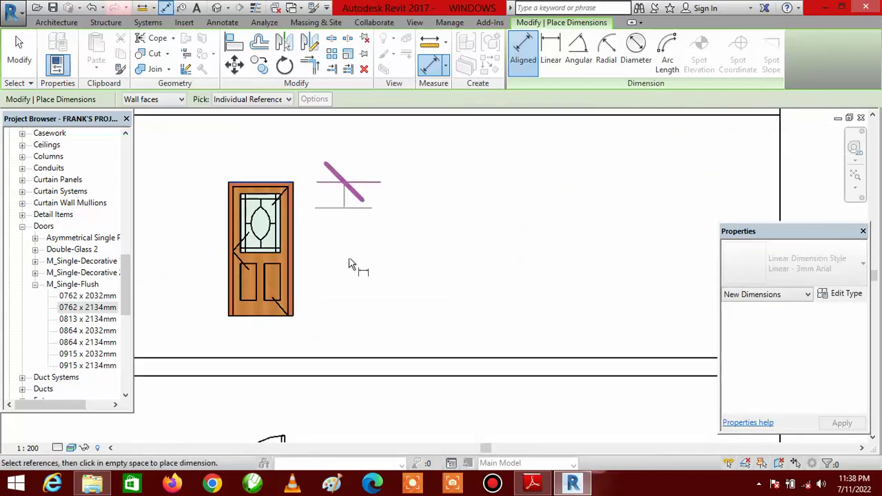
{"action": "left_click", "coordinate": [282, 319]}
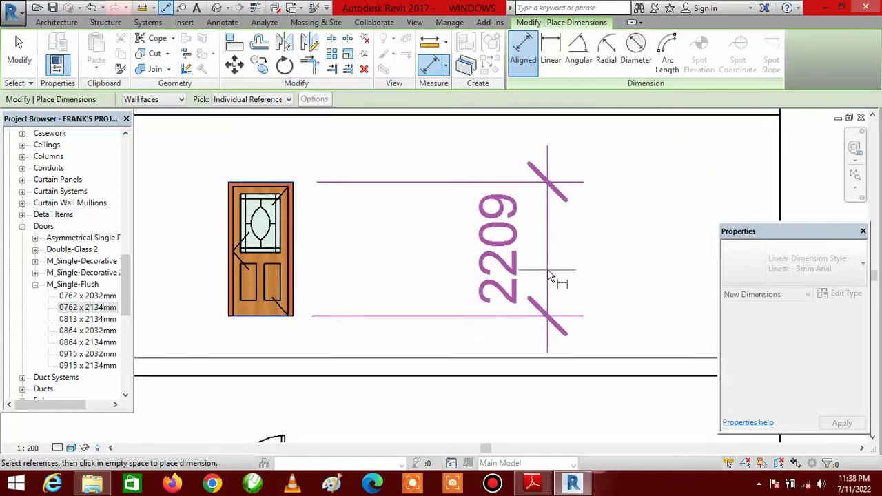
{"action": "left_click", "coordinate": [557, 276]}
{"action": "scroll", "coordinate": [557, 276], "scroll_direction": "down", "scroll_amount": 2}
{"action": "scroll", "coordinate": [325, 296], "scroll_direction": "up", "scroll_amount": 5}
{"action": "left_click", "coordinate": [297, 272]}
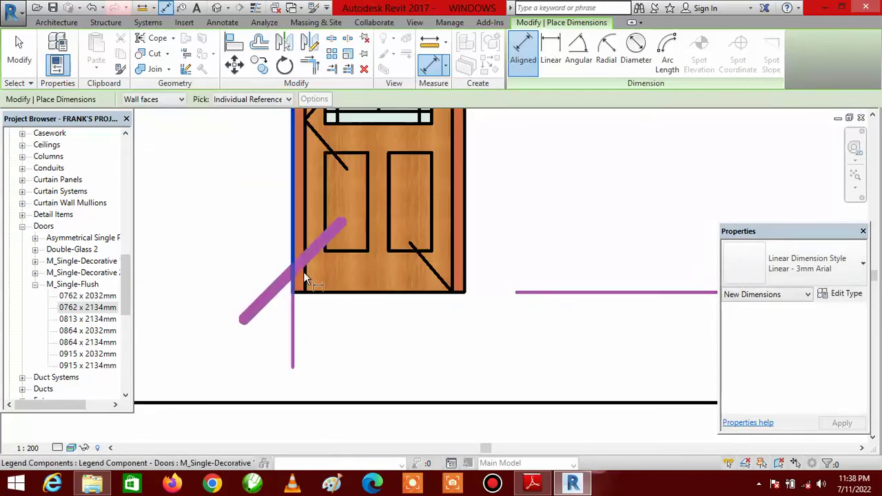
{"action": "left_click", "coordinate": [474, 247]}
{"action": "scroll", "coordinate": [475, 247], "scroll_direction": "down", "scroll_amount": 3}
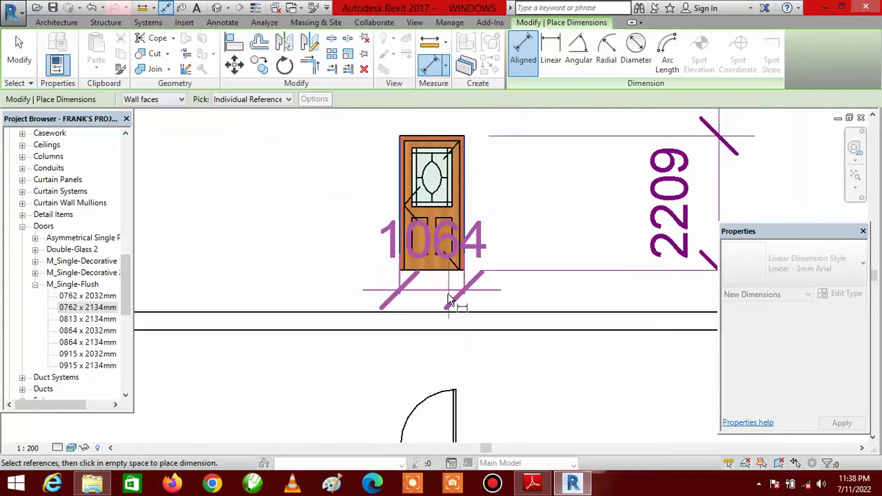
{"action": "left_click", "coordinate": [445, 307]}
Step: Add the 2210 height dimension to the D4 door elevation and finish dimensioning
{"action": "scroll", "coordinate": [331, 255], "scroll_direction": "down", "scroll_amount": 4}
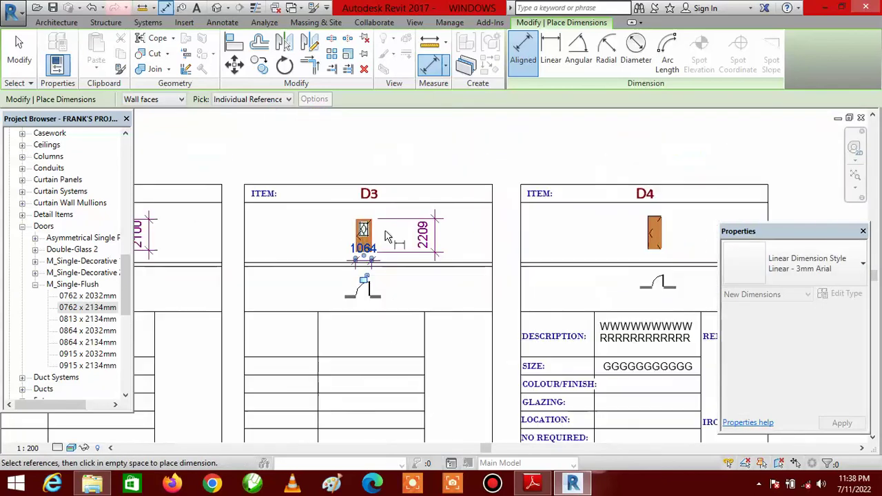
{"action": "middle_click_drag", "start_coordinate": [713, 272], "coordinate": [492, 228]}
{"action": "scroll", "coordinate": [373, 192], "scroll_direction": "up", "scroll_amount": 4}
{"action": "scroll", "coordinate": [373, 192], "scroll_direction": "up", "scroll_amount": 2}
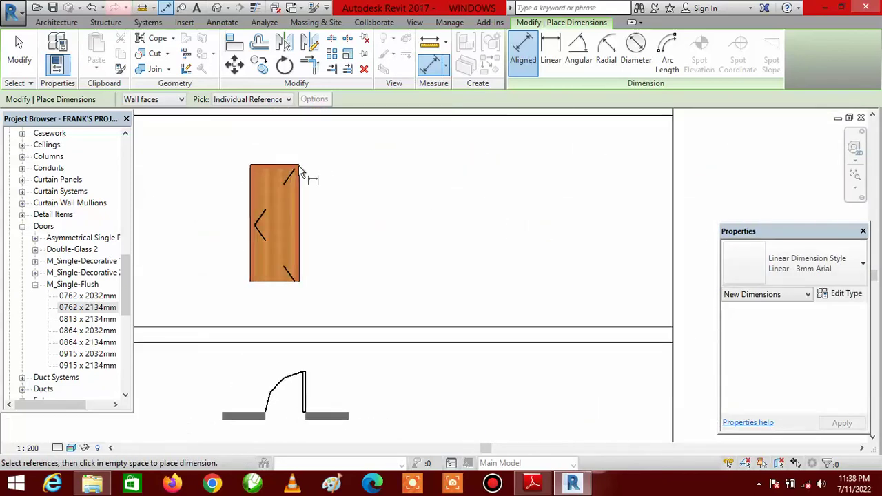
{"action": "left_click", "coordinate": [304, 173]}
{"action": "left_click", "coordinate": [285, 283]}
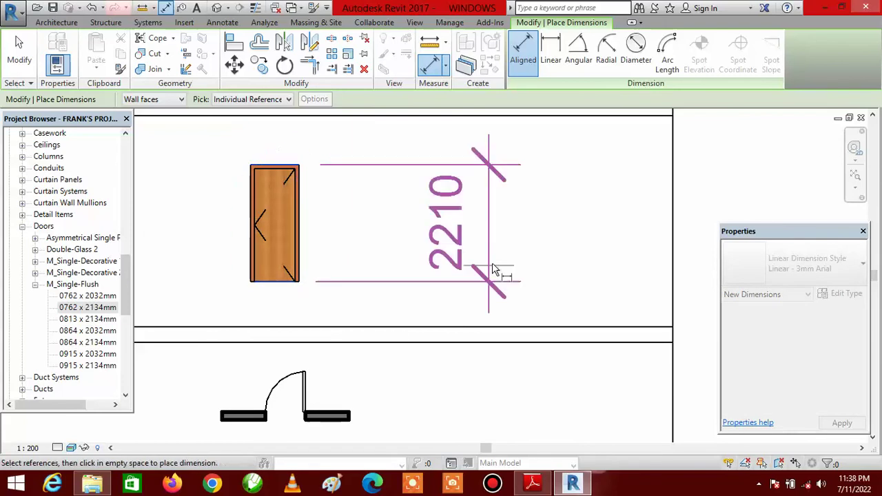
{"action": "left_click", "coordinate": [518, 255]}
{"action": "scroll", "coordinate": [520, 249], "scroll_direction": "down", "scroll_amount": 1}
{"action": "scroll", "coordinate": [329, 281], "scroll_direction": "up", "scroll_amount": 2}
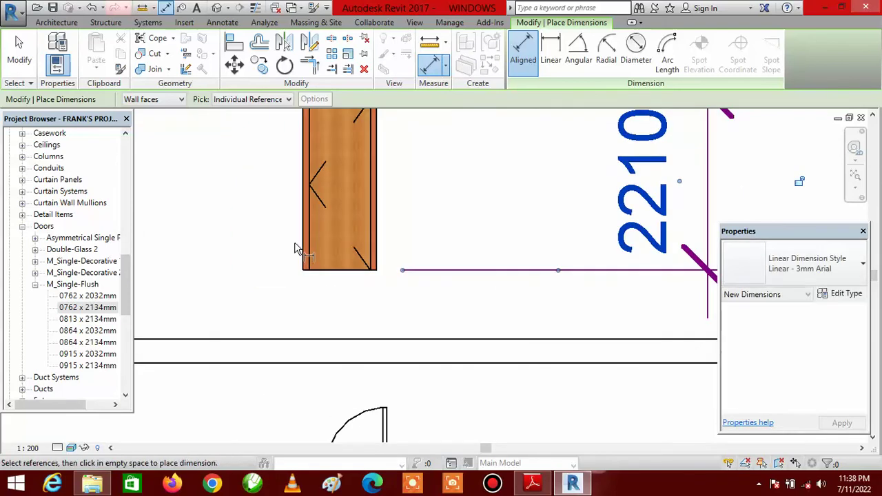
{"action": "left_click", "coordinate": [301, 248]}
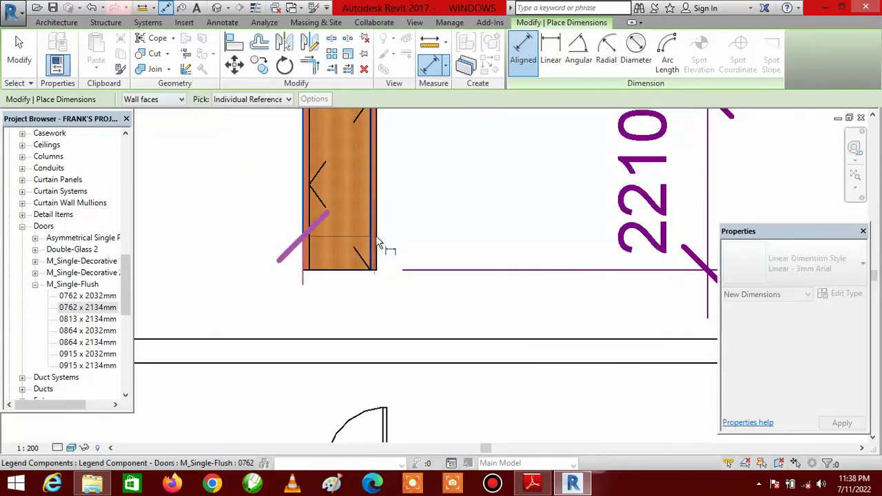
{"action": "scroll", "coordinate": [388, 218], "scroll_direction": "down", "scroll_amount": 2}
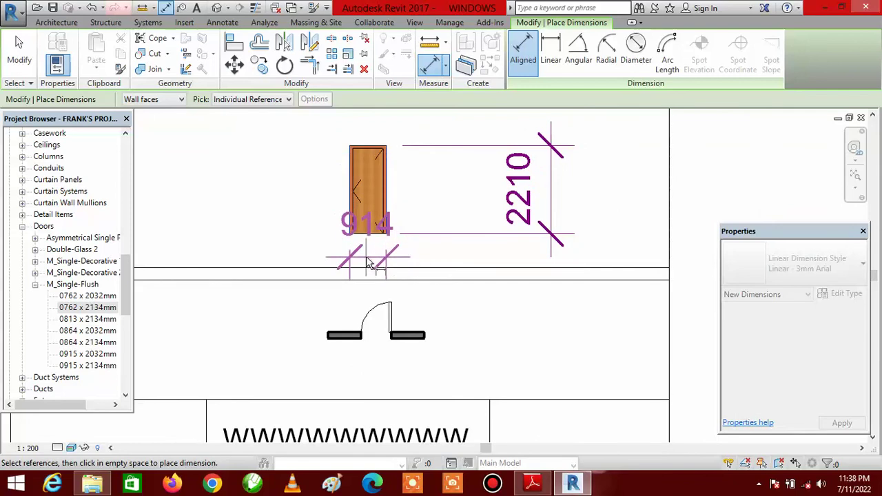
{"action": "scroll", "coordinate": [370, 264], "scroll_direction": "down", "scroll_amount": 5}
{"action": "scroll", "coordinate": [510, 276], "scroll_direction": "up", "scroll_amount": 2}
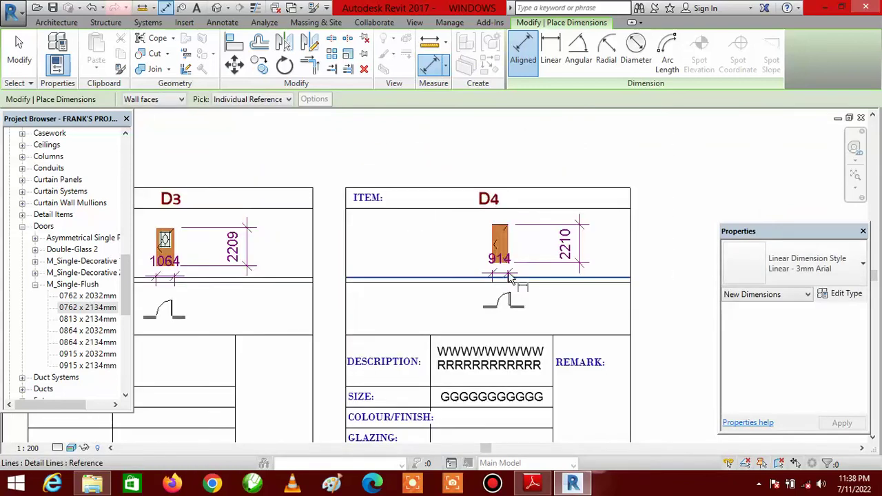
{"action": "scroll", "coordinate": [510, 275], "scroll_direction": "up", "scroll_amount": 3}
{"action": "key", "text": "Escape"}
{"action": "key", "text": "Escape"}
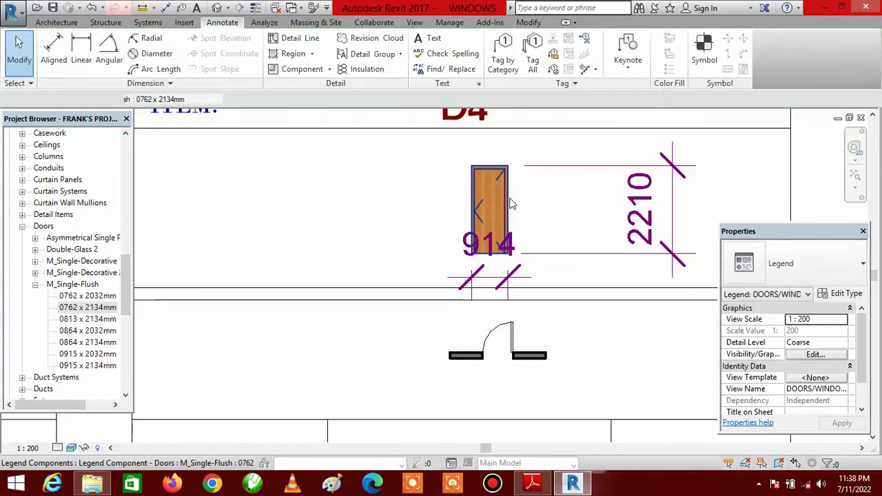
{"action": "left_click", "coordinate": [510, 203]}
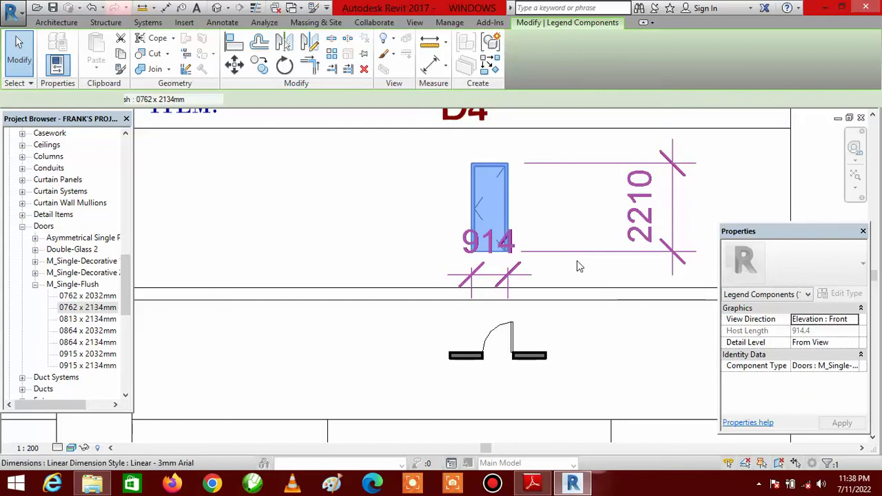
Step: Nudge the D4 door elevation up and its 914 width dimension down
{"action": "key", "text": "Up"}
{"action": "key", "text": "Up"}
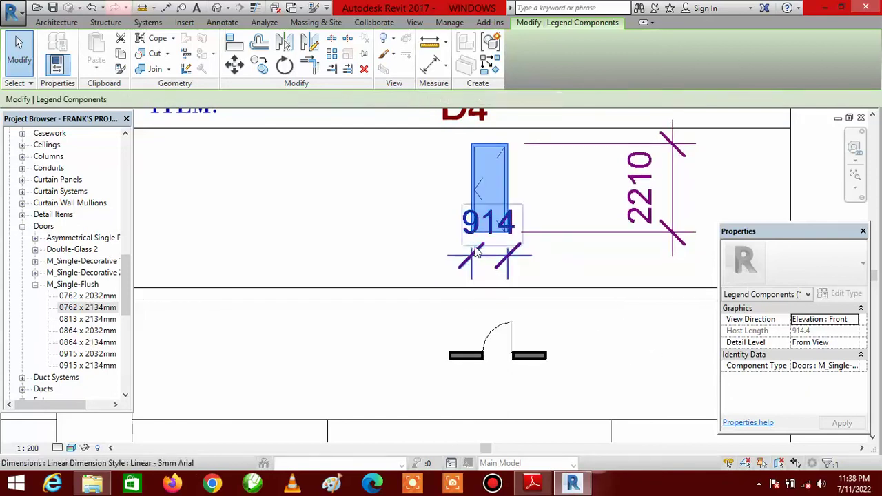
{"action": "key", "text": "Escape"}
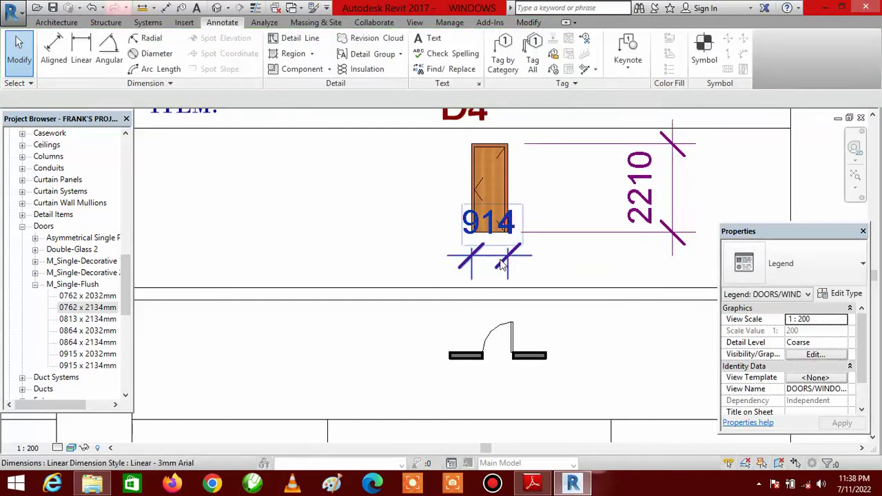
{"action": "left_click", "coordinate": [502, 266]}
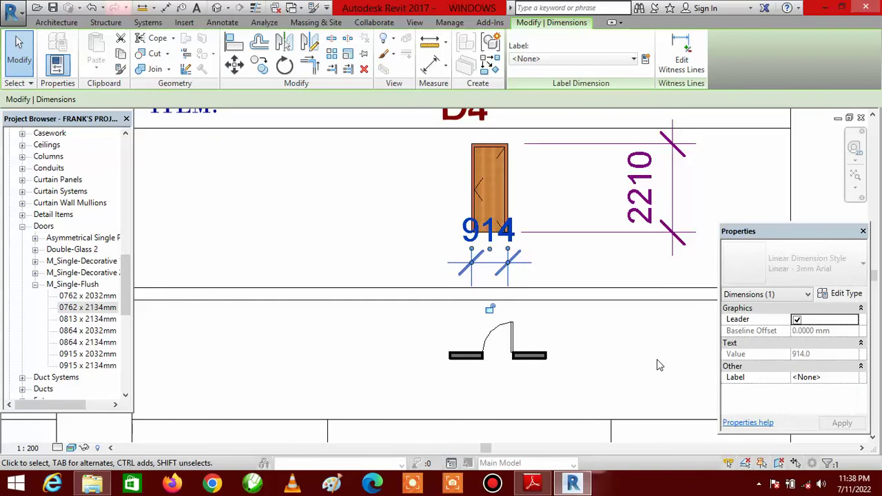
{"action": "key", "text": "Down"}
{"action": "key", "text": "Down"}
{"action": "key", "text": "Down"}
{"action": "key", "text": "Down"}
{"action": "key", "text": "Down"}
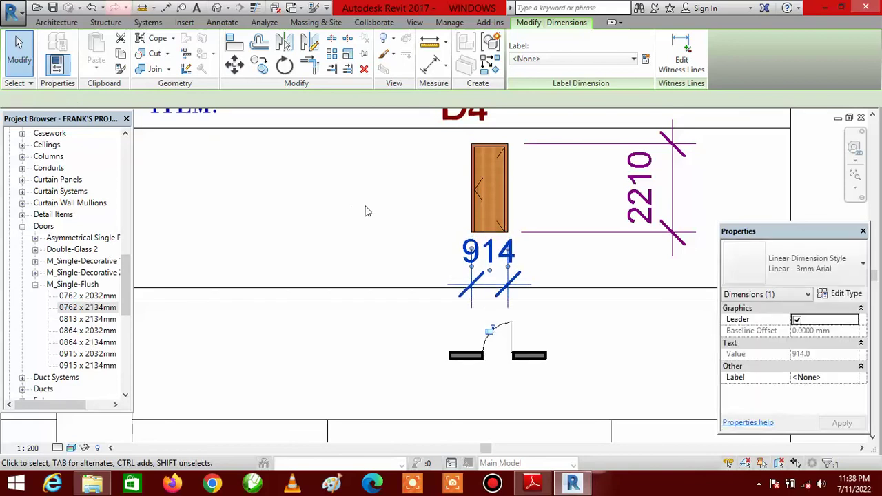
{"action": "key", "text": "Escape"}
{"action": "key", "text": "ctrl+Left"}
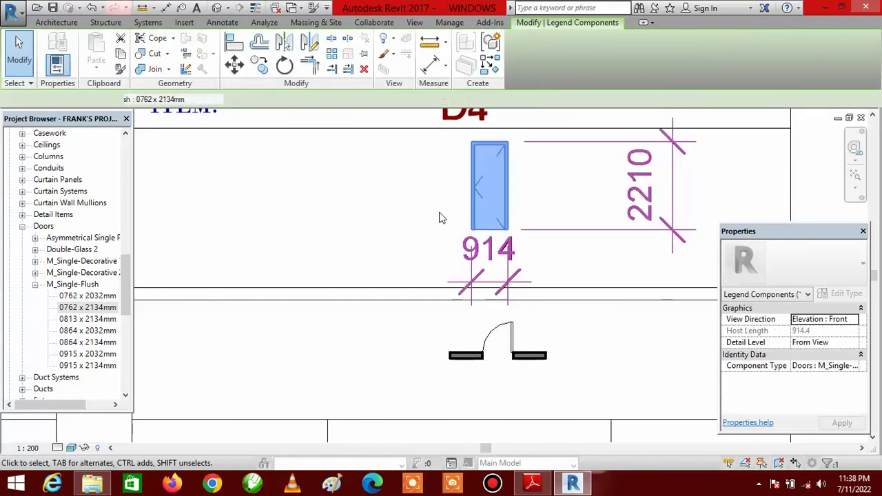
{"action": "key", "text": "Up"}
{"action": "key", "text": "Up"}
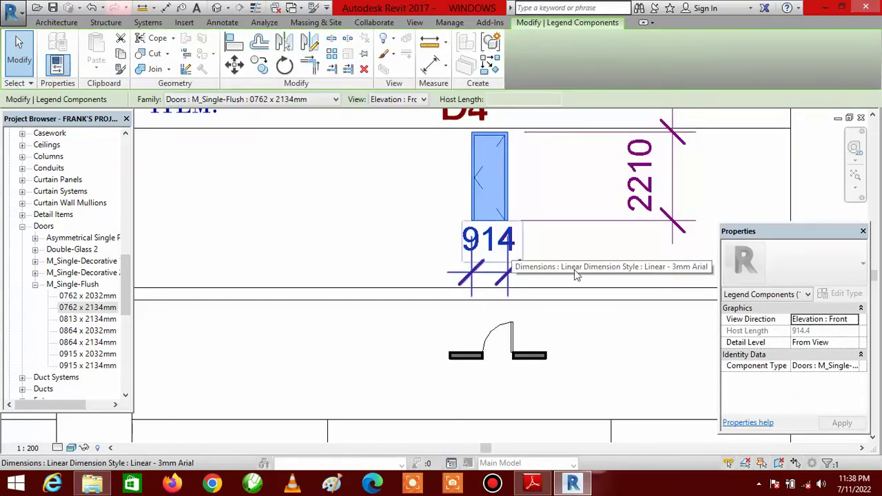
{"action": "key", "text": "Escape"}
Step: Nudge the D3 door elevation up and its 1064 width dimension down
{"action": "scroll", "coordinate": [620, 334], "scroll_direction": "down", "scroll_amount": 3}
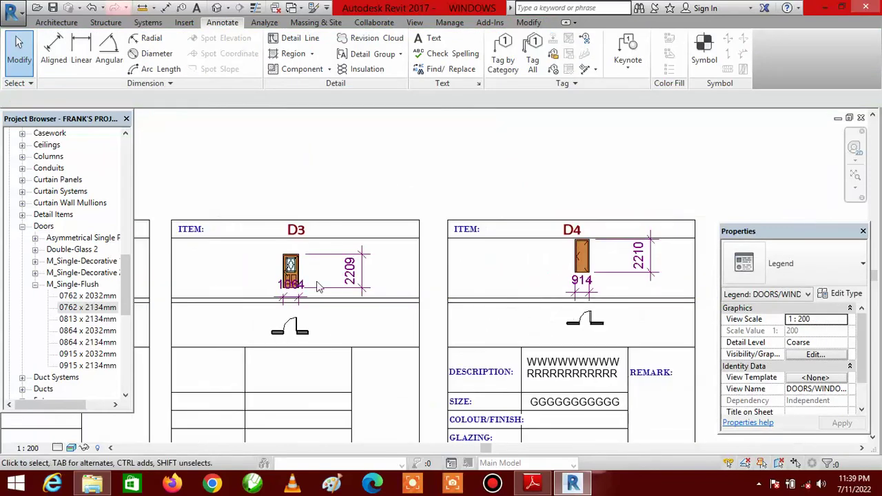
{"action": "scroll", "coordinate": [318, 287], "scroll_direction": "up", "scroll_amount": 2}
{"action": "left_click", "coordinate": [264, 269]}
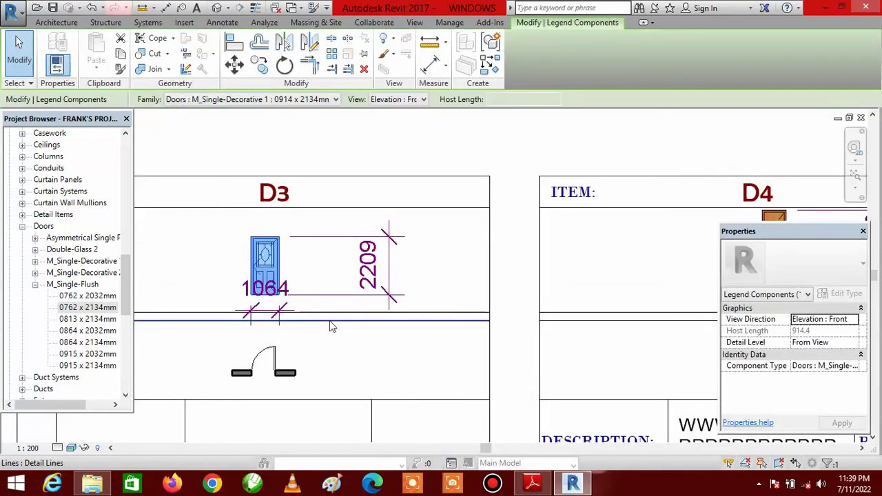
{"action": "key", "text": "Up"}
{"action": "key", "text": "Up"}
{"action": "key", "text": "Up"}
{"action": "key", "text": "Up"}
{"action": "key", "text": "Up"}
{"action": "key", "text": "Up"}
{"action": "key", "text": "Up"}
{"action": "key", "text": "Up"}
{"action": "key", "text": "Up"}
{"action": "key", "text": "Up"}
{"action": "key", "text": "Up"}
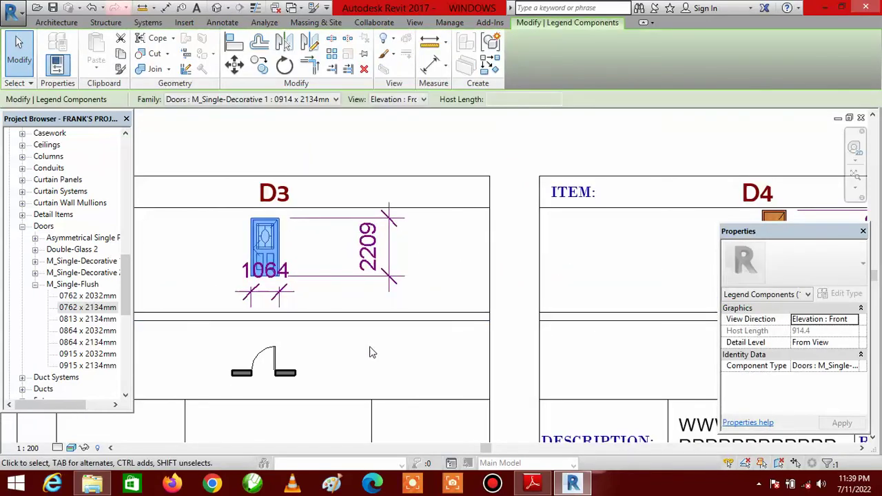
{"action": "left_click", "coordinate": [197, 266]}
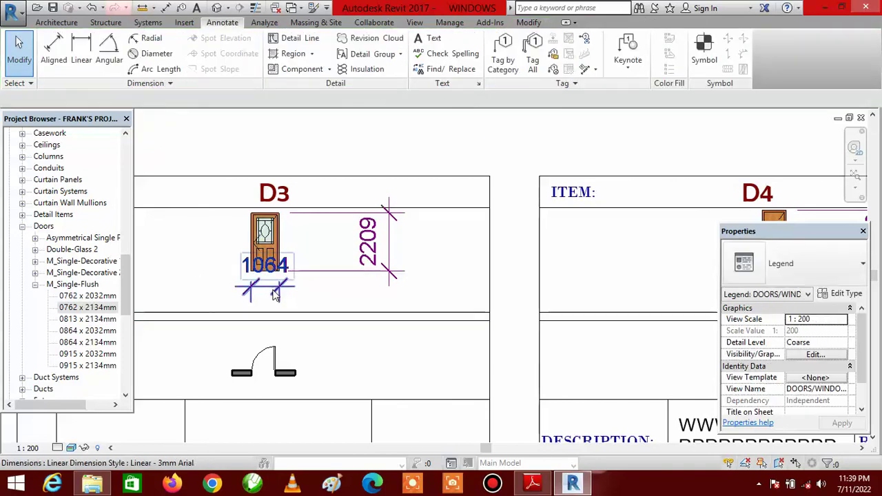
{"action": "left_click", "coordinate": [283, 300]}
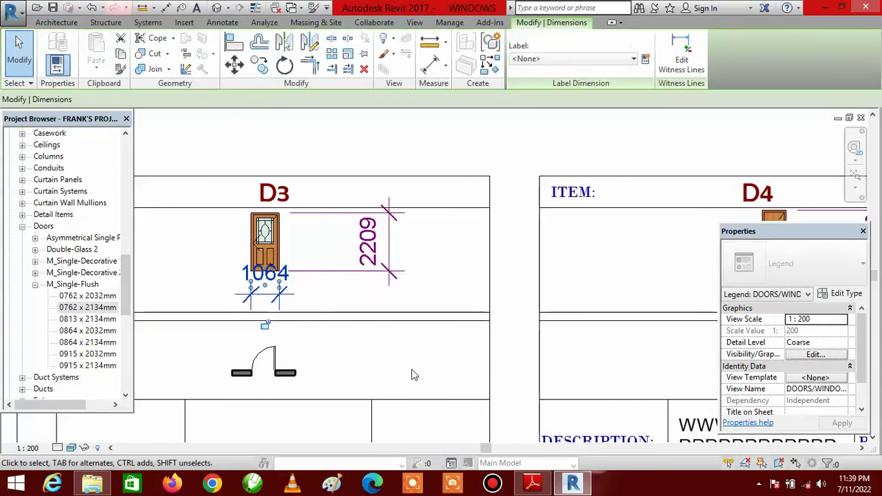
{"action": "key", "text": "Down"}
{"action": "key", "text": "Down"}
{"action": "key", "text": "Down"}
{"action": "key", "text": "Down"}
{"action": "key", "text": "Down"}
{"action": "key", "text": "Down"}
{"action": "key", "text": "Down"}
{"action": "key", "text": "Escape"}
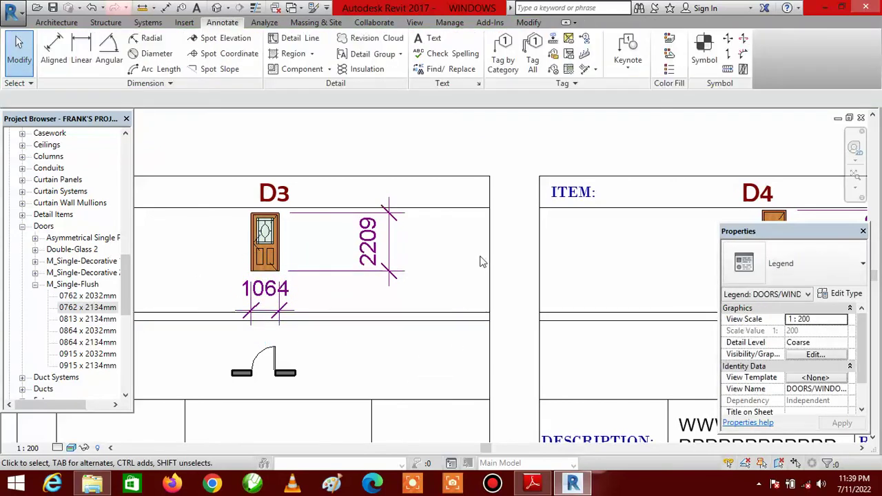
Step: Nudge the D2 door up twice and move its 1200 width dimension down
{"action": "scroll", "coordinate": [493, 252], "scroll_direction": "down", "scroll_amount": 3}
{"action": "scroll", "coordinate": [262, 255], "scroll_direction": "up", "scroll_amount": 4}
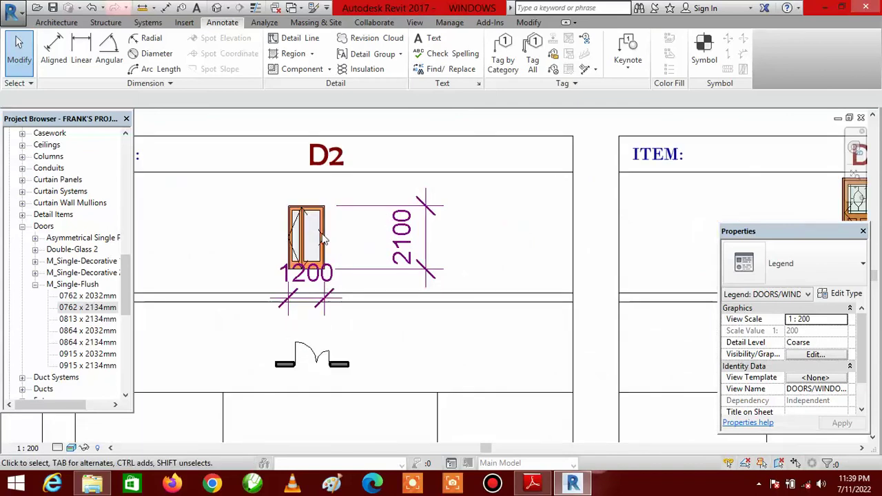
{"action": "left_click", "coordinate": [327, 238]}
{"action": "key", "text": "Up"}
{"action": "key", "text": "Up"}
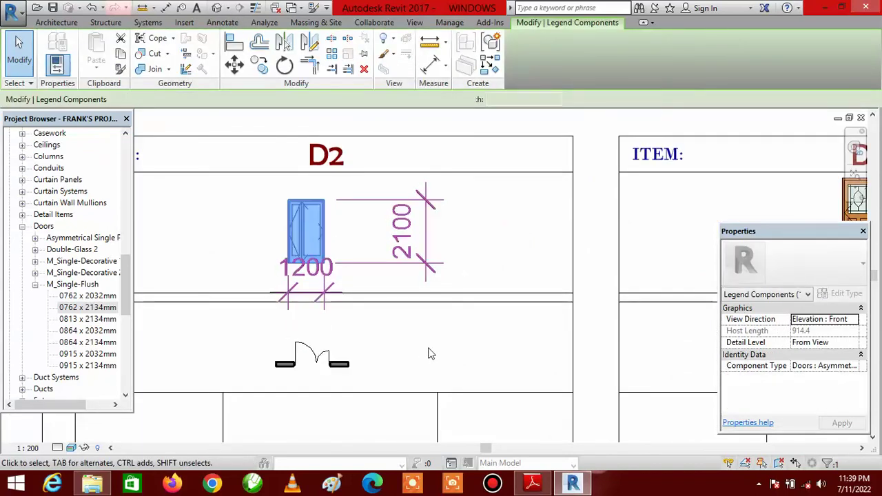
{"action": "key", "text": "Up"}
{"action": "key", "text": "Up"}
{"action": "key", "text": "Up"}
{"action": "key", "text": "Up"}
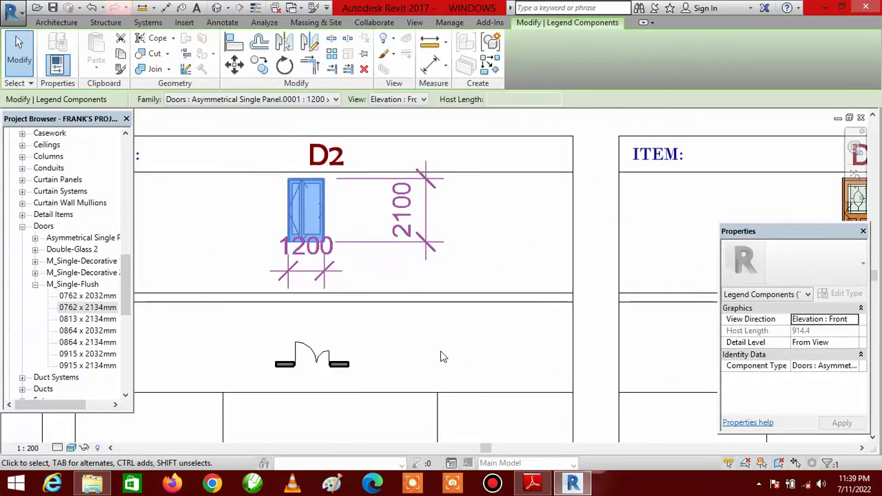
{"action": "left_click", "coordinate": [321, 278]}
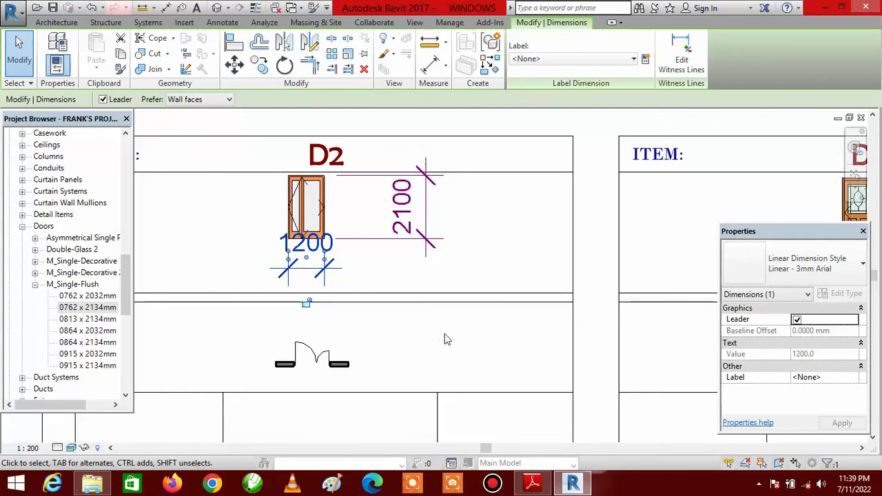
{"action": "key", "text": "Down"}
{"action": "key", "text": "Down"}
{"action": "key", "text": "Down"}
{"action": "key", "text": "Down"}
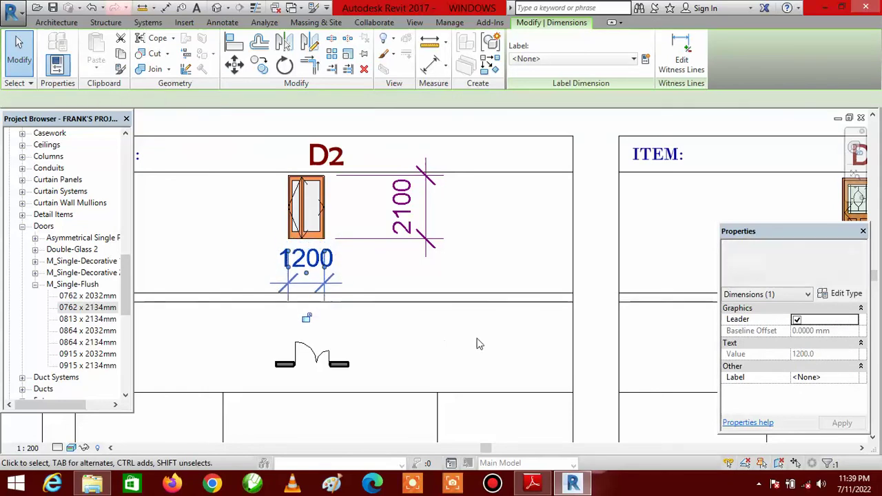
{"action": "left_click", "coordinate": [486, 343]}
{"action": "scroll", "coordinate": [364, 262], "scroll_direction": "down", "scroll_amount": 4}
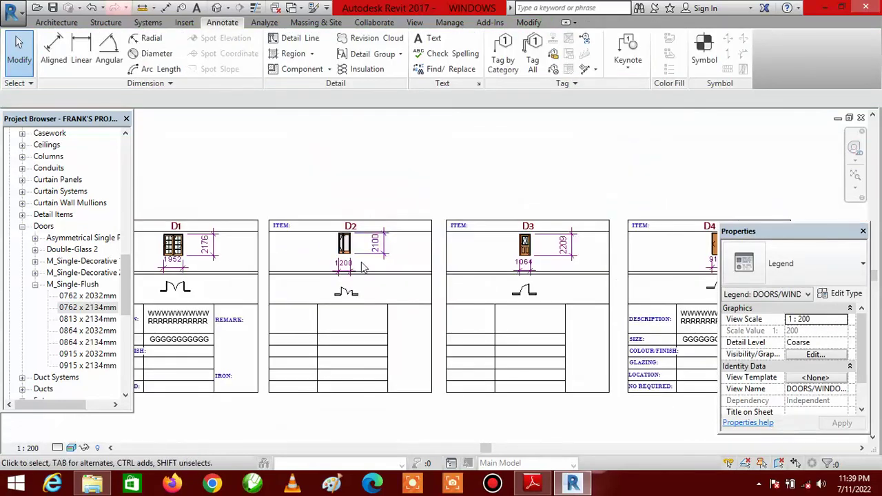
{"action": "scroll", "coordinate": [327, 268], "scroll_direction": "up", "scroll_amount": 3}
{"action": "scroll", "coordinate": [327, 269], "scroll_direction": "up", "scroll_amount": 2}
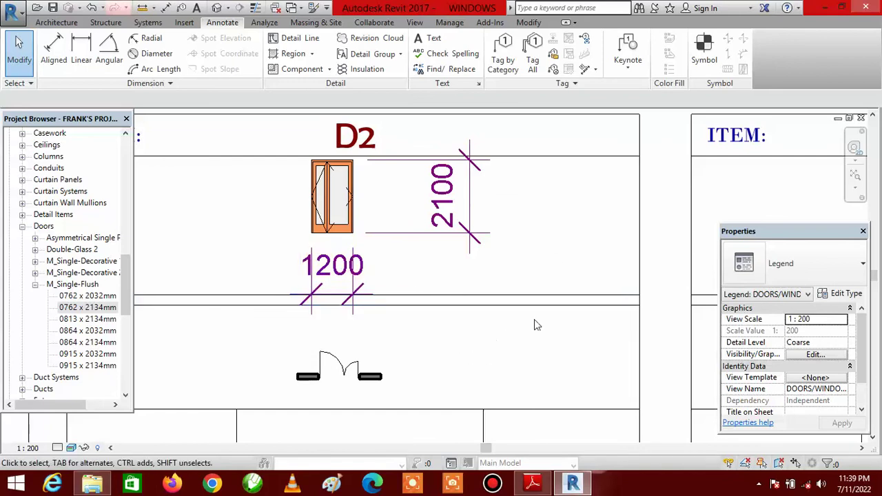
{"action": "left_click", "coordinate": [367, 269]}
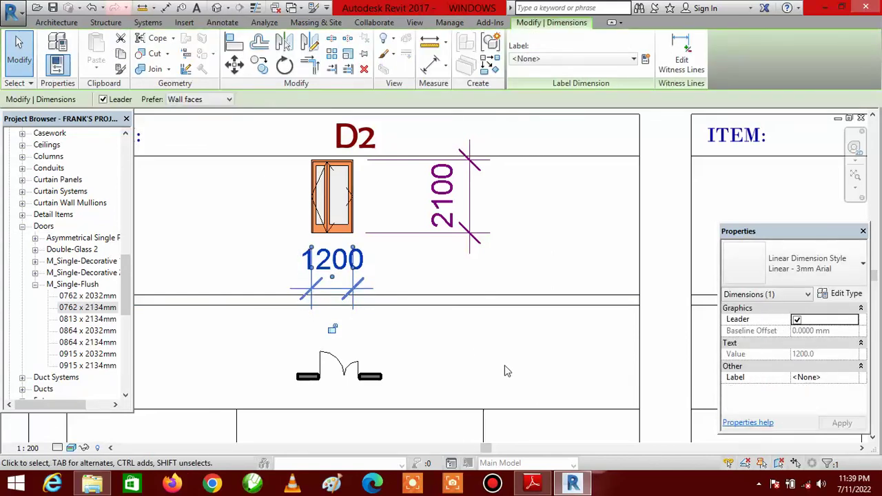
{"action": "key", "text": "Escape"}
{"action": "scroll", "coordinate": [488, 252], "scroll_direction": "down", "scroll_amount": 4}
{"action": "scroll", "coordinate": [487, 252], "scroll_direction": "down", "scroll_amount": 5}
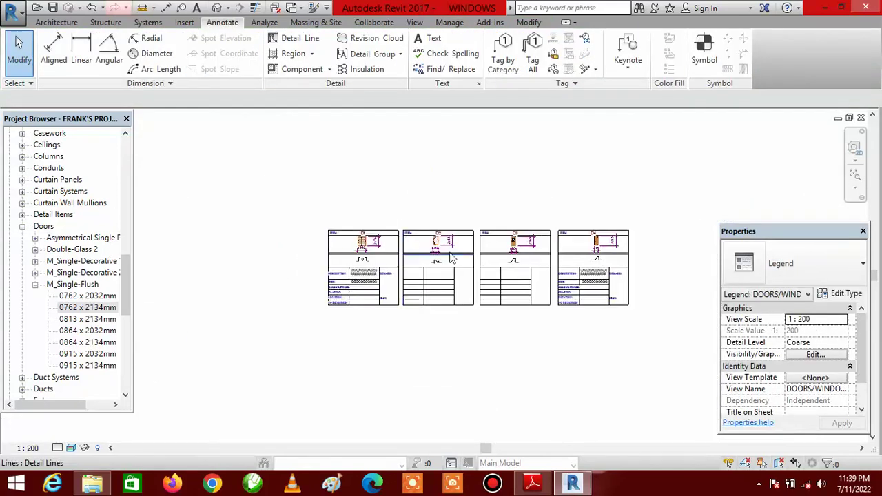
{"action": "scroll", "coordinate": [467, 246], "scroll_direction": "up", "scroll_amount": 2}
{"action": "scroll", "coordinate": [260, 243], "scroll_direction": "down", "scroll_amount": 2}
{"action": "scroll", "coordinate": [524, 246], "scroll_direction": "up", "scroll_amount": 2}
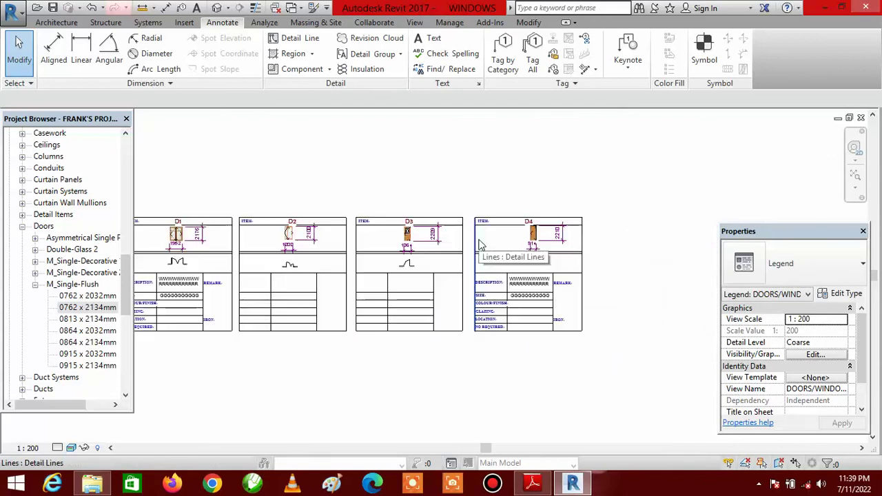
{"action": "scroll", "coordinate": [524, 280], "scroll_direction": "down", "scroll_amount": 1}
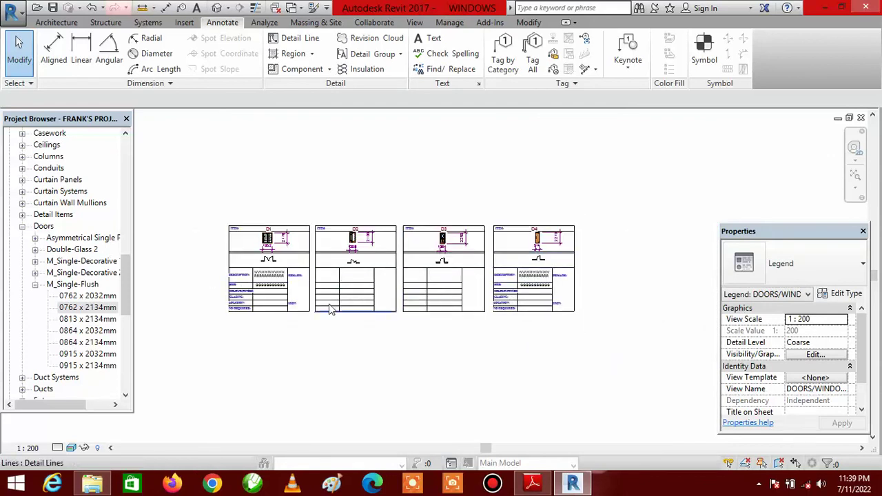
{"action": "scroll", "coordinate": [254, 310], "scroll_direction": "up", "scroll_amount": 1}
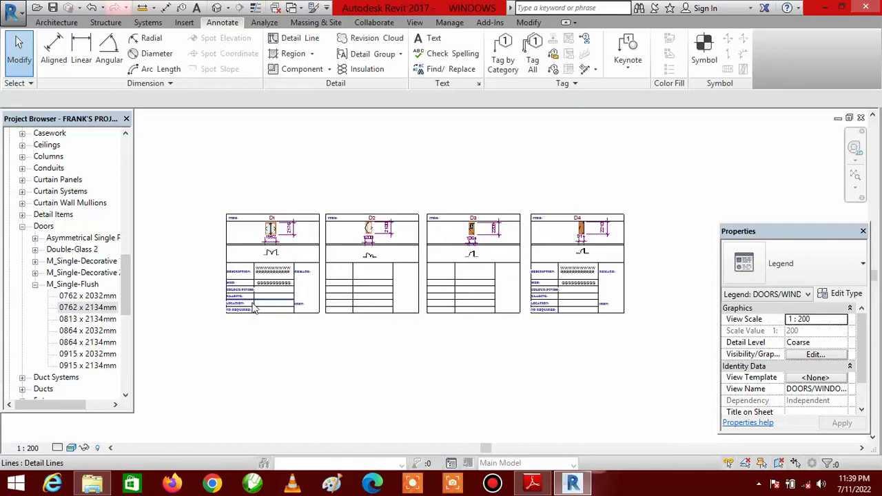
{"action": "scroll", "coordinate": [434, 204], "scroll_direction": "down", "scroll_amount": 1}
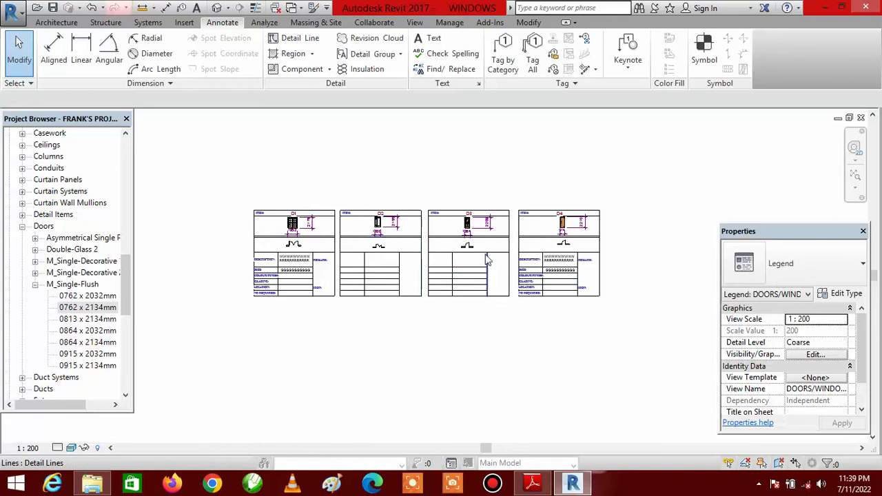
{"action": "scroll", "coordinate": [430, 184], "scroll_direction": "down", "scroll_amount": 1}
{"action": "scroll", "coordinate": [468, 256], "scroll_direction": "down", "scroll_amount": 1}
{"action": "scroll", "coordinate": [451, 256], "scroll_direction": "up", "scroll_amount": 1}
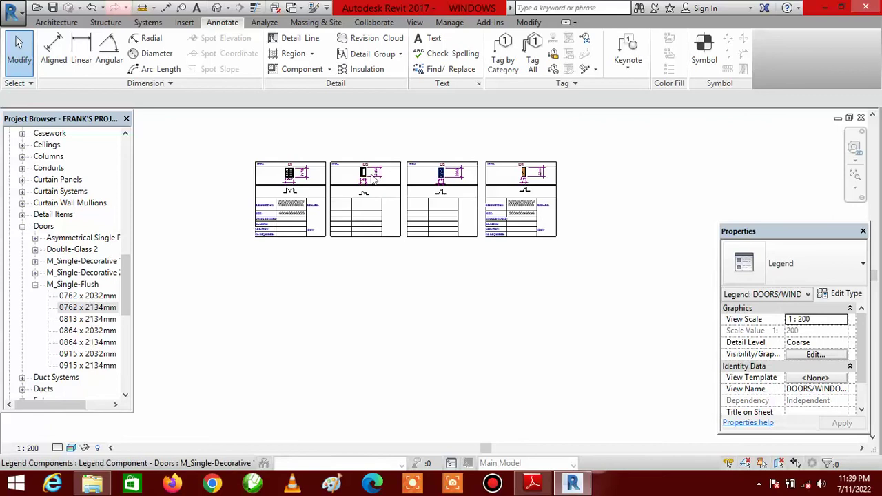
Step: Copy all four D1–D4 door legend panels into a duplicate row directly below
{"action": "left_click_drag", "start_coordinate": [226, 137], "coordinate": [605, 298]}
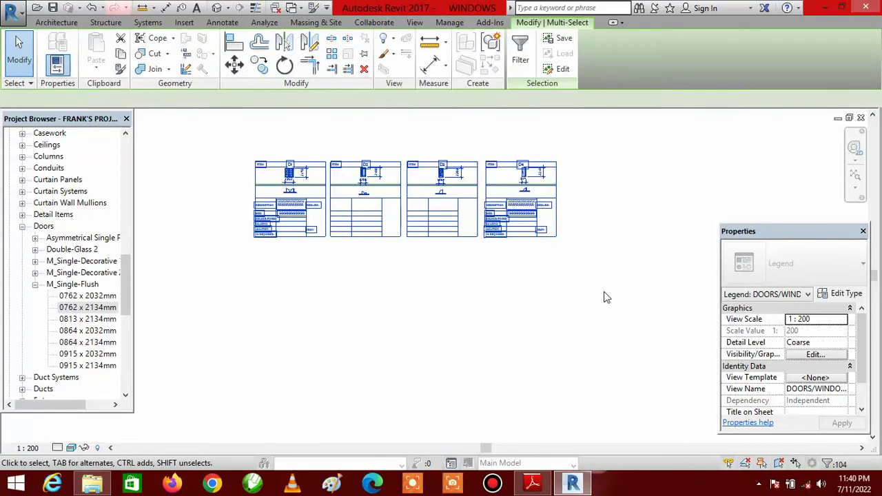
{"action": "left_click", "coordinate": [259, 66]}
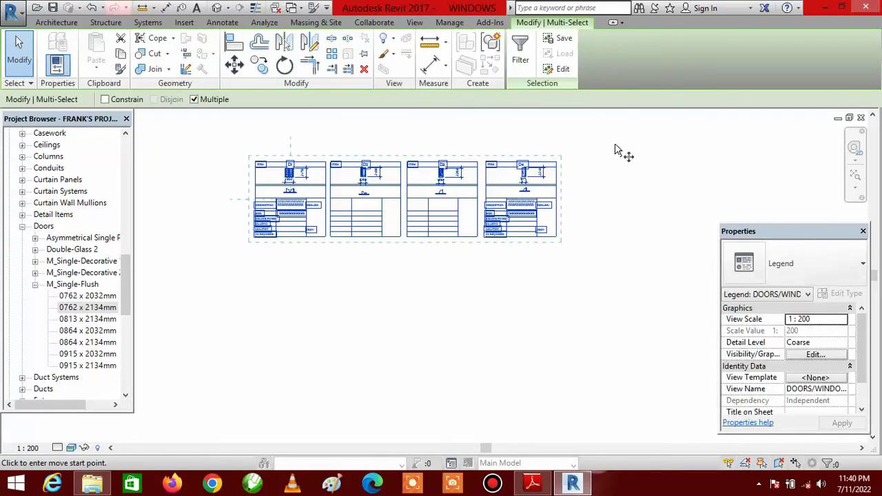
{"action": "left_click", "coordinate": [613, 149]}
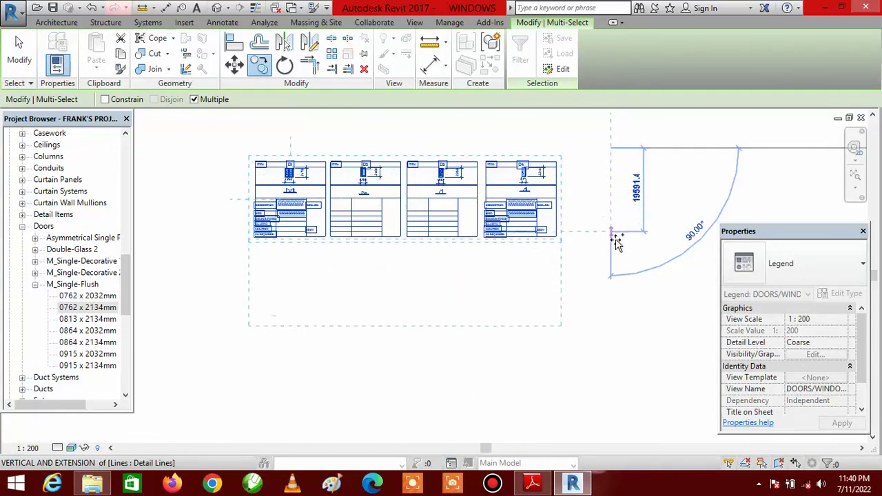
{"action": "left_click", "coordinate": [617, 253]}
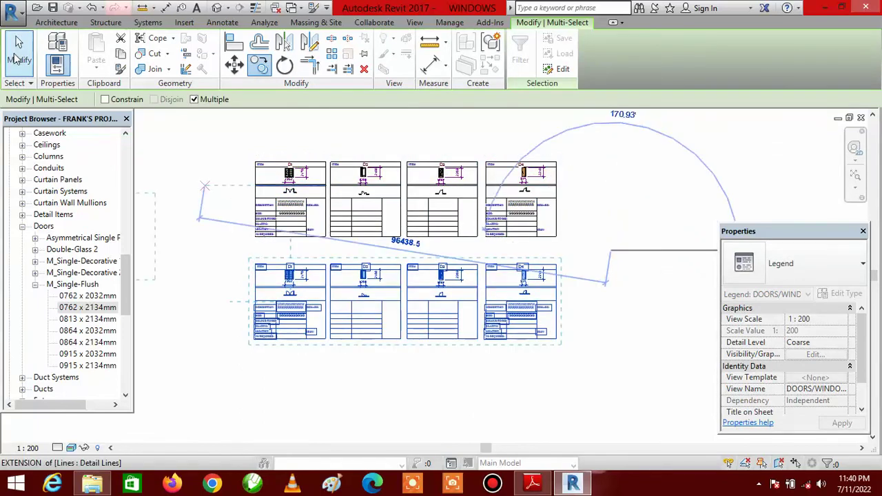
{"action": "key", "text": "Escape"}
{"action": "key", "text": "Escape"}
{"action": "scroll", "coordinate": [402, 292], "scroll_direction": "up", "scroll_amount": 5}
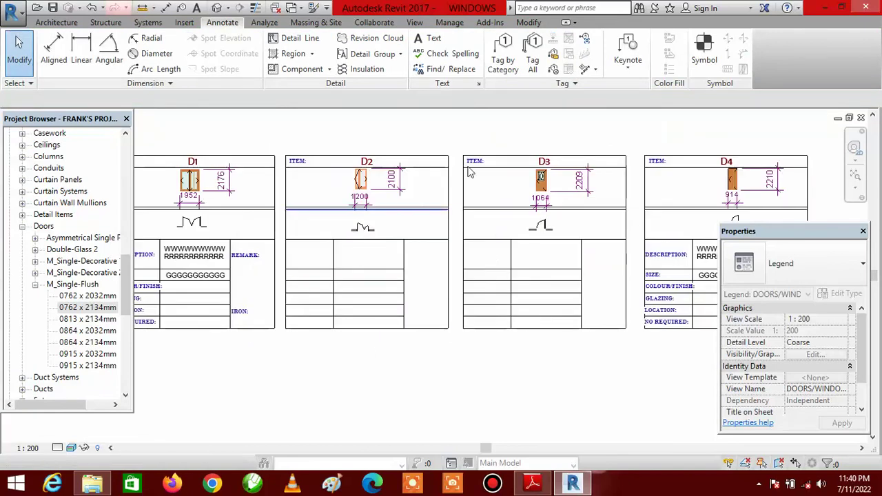
{"action": "scroll", "coordinate": [368, 197], "scroll_direction": "down", "scroll_amount": 3}
{"action": "scroll", "coordinate": [330, 176], "scroll_direction": "up", "scroll_amount": 3}
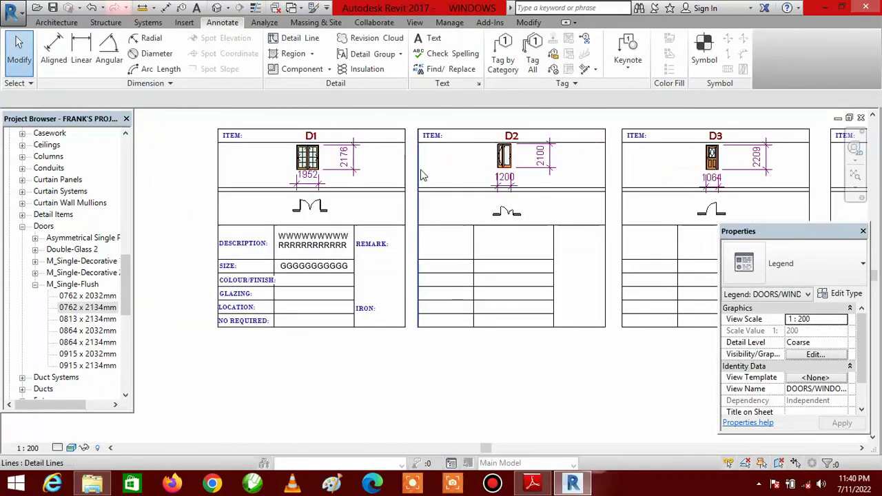
{"action": "scroll", "coordinate": [367, 184], "scroll_direction": "down", "scroll_amount": 2}
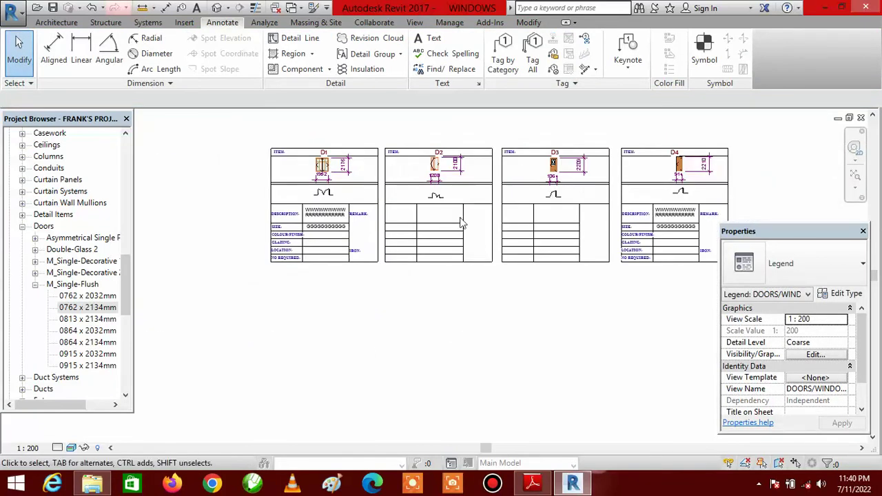
{"action": "scroll", "coordinate": [534, 299], "scroll_direction": "down", "scroll_amount": 4}
{"action": "scroll", "coordinate": [565, 262], "scroll_direction": "up", "scroll_amount": 3}
{"action": "scroll", "coordinate": [496, 290], "scroll_direction": "down", "scroll_amount": 2}
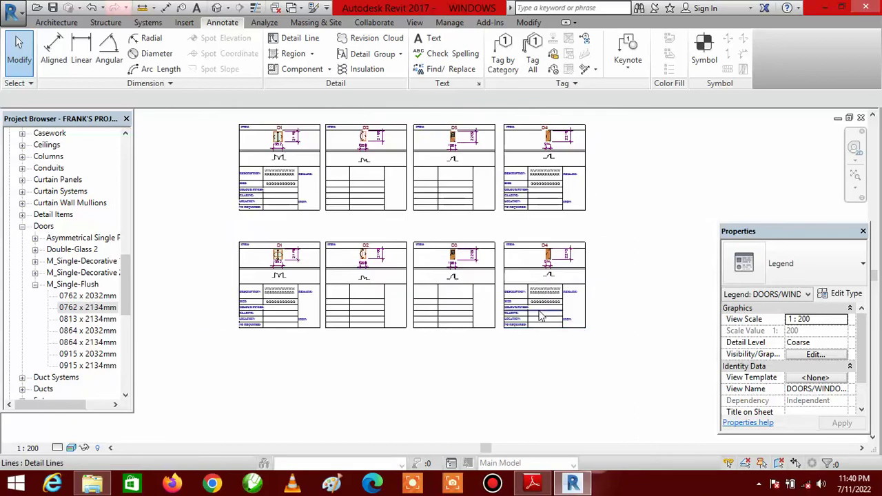
{"action": "scroll", "coordinate": [485, 291], "scroll_direction": "down", "scroll_amount": 1}
{"action": "scroll", "coordinate": [479, 293], "scroll_direction": "up", "scroll_amount": 1}
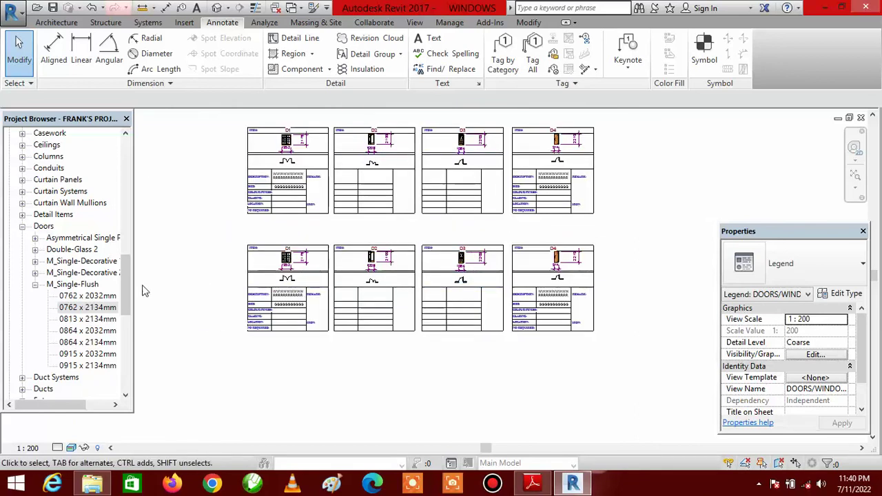
Step: Place an SCO_Horz Bar Dbl 1200mm window legend component in the lower D1 panel
{"action": "left_click_drag", "start_coordinate": [121, 286], "coordinate": [123, 361]}
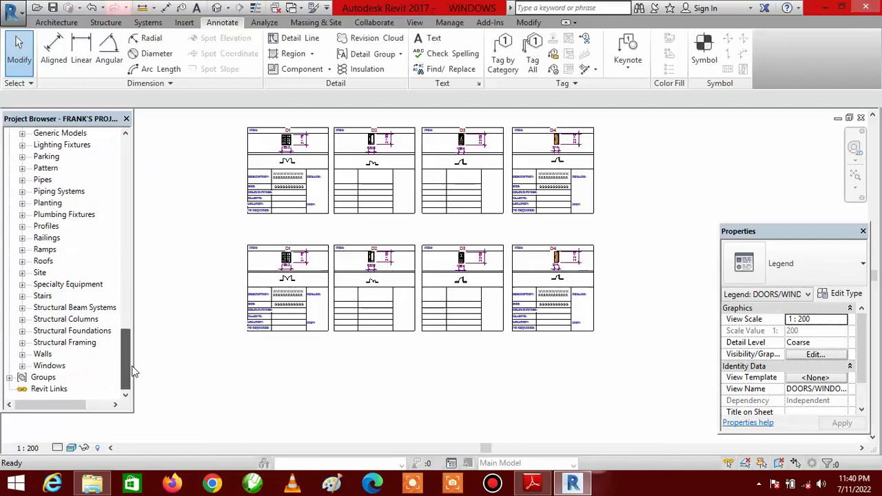
{"action": "double_click", "coordinate": [56, 366]}
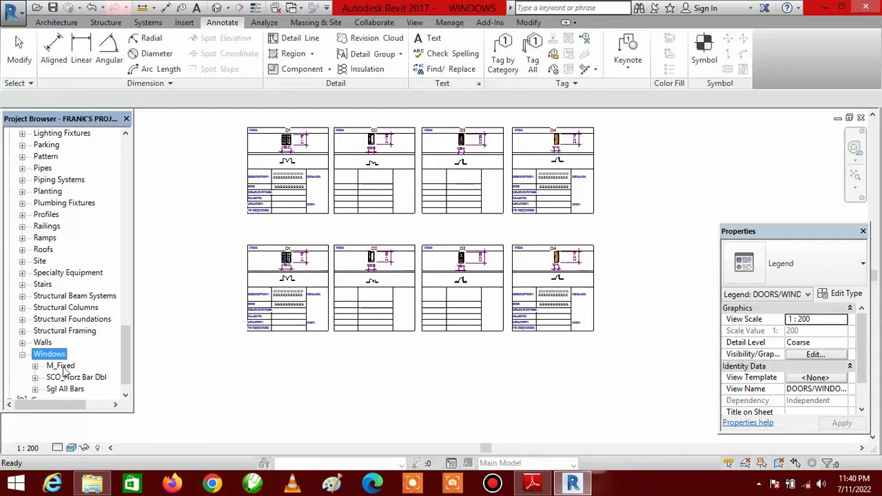
{"action": "left_click", "coordinate": [69, 379]}
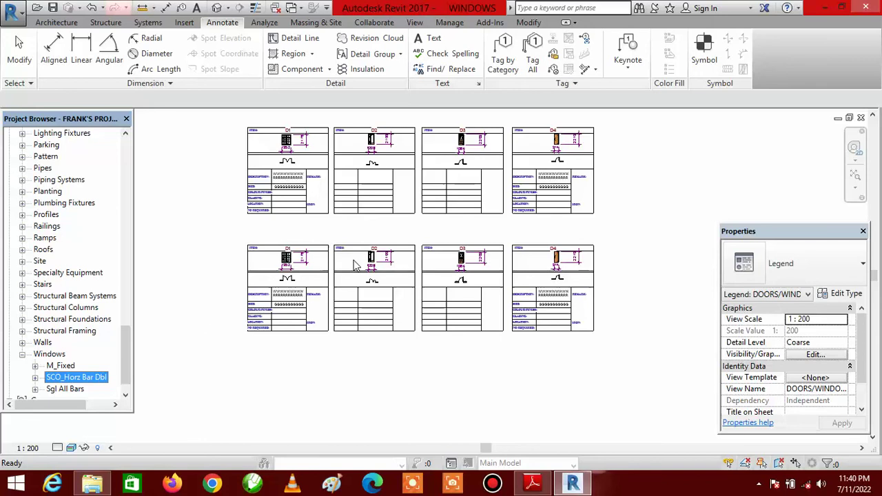
{"action": "left_click", "coordinate": [35, 378]}
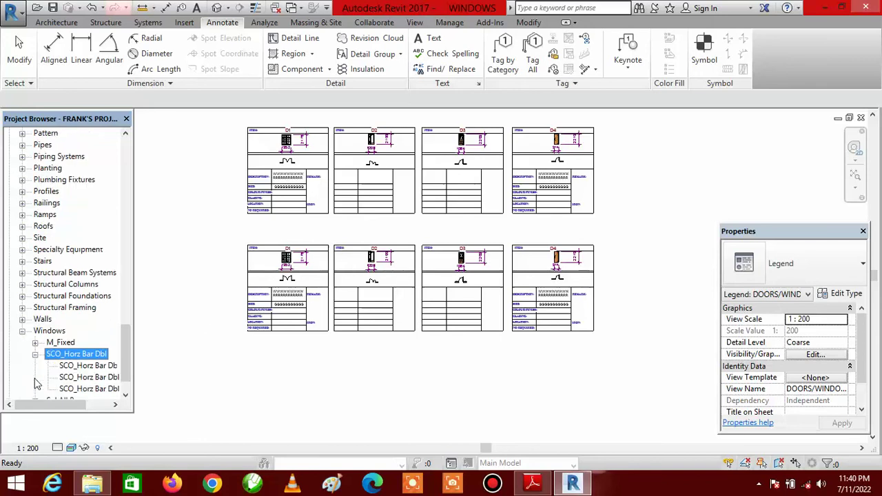
{"action": "left_click", "coordinate": [103, 390]}
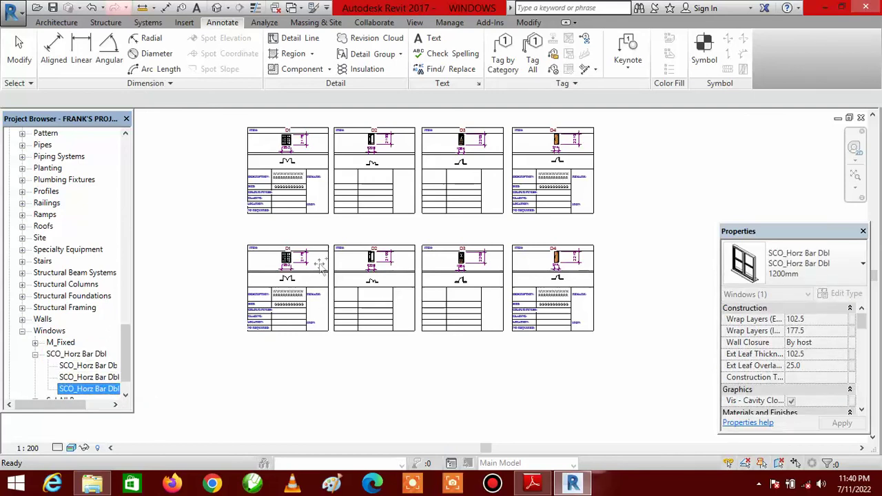
{"action": "left_click_drag", "start_coordinate": [319, 262], "coordinate": [319, 264]}
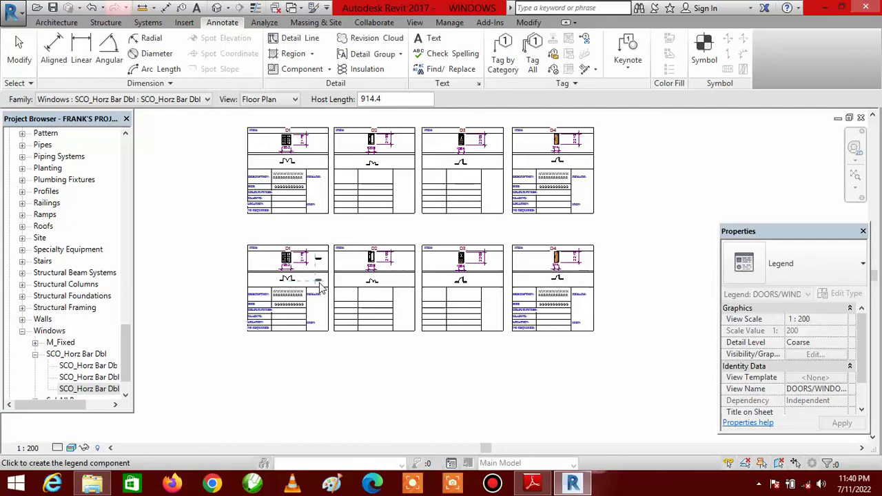
{"action": "left_click", "coordinate": [319, 284]}
{"action": "left_click", "coordinate": [19, 50]}
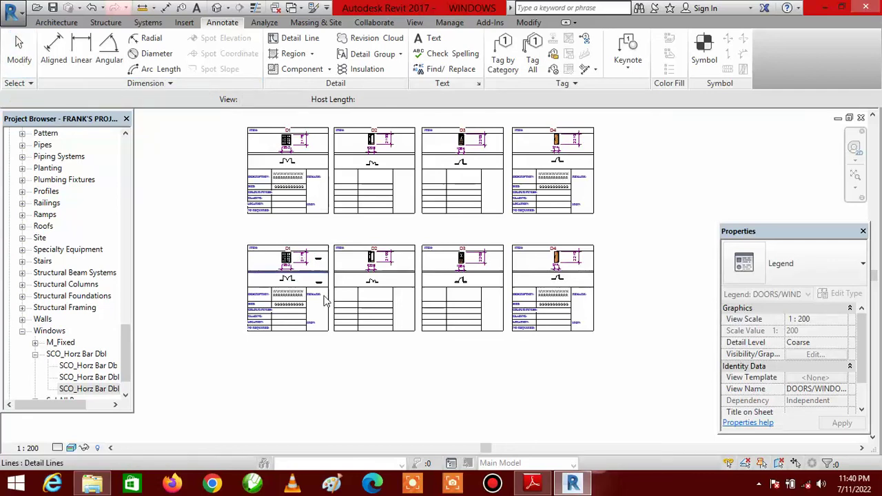
Step: Delete the D1 door component and the D2 door elevation and plan symbol
{"action": "scroll", "coordinate": [298, 269], "scroll_direction": "up", "scroll_amount": 4}
{"action": "left_click", "coordinate": [284, 242]}
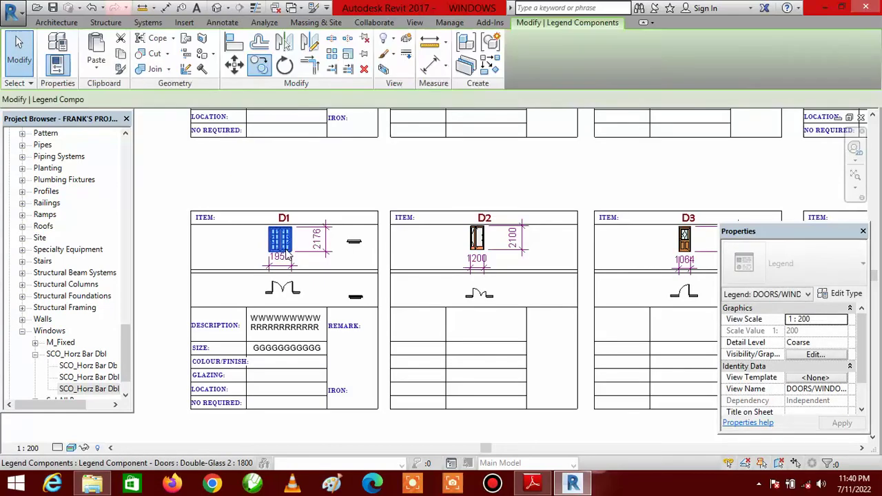
{"action": "key", "text": "Delete"}
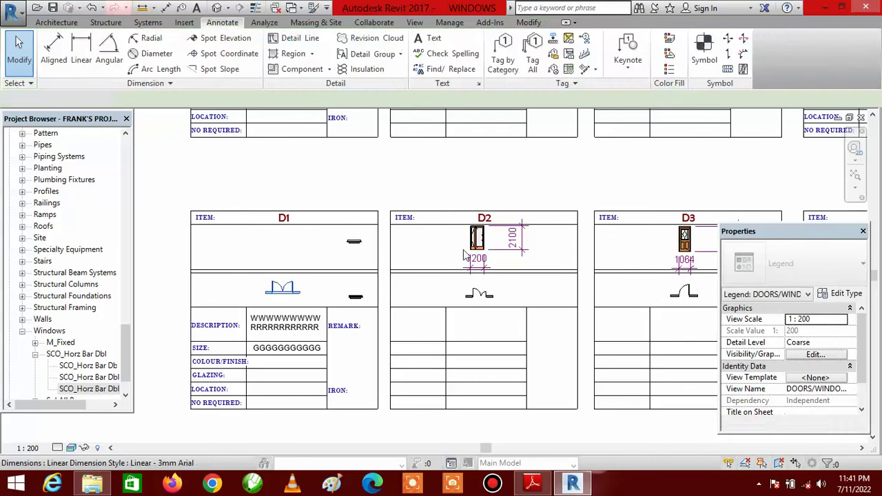
{"action": "left_click", "coordinate": [480, 249]}
{"action": "key", "text": "Delete"}
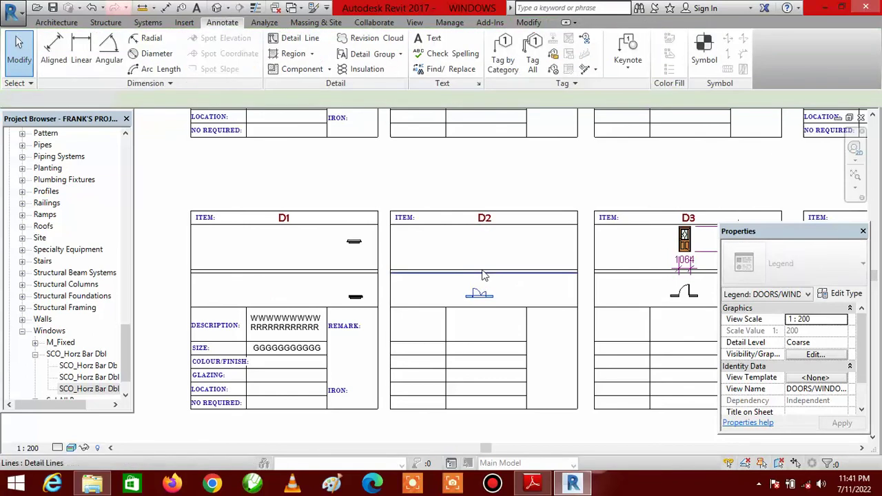
{"action": "left_click", "coordinate": [479, 294]}
{"action": "key", "text": "Delete"}
Step: Nudge both D1 window components left, then the upper one down and lower one up
{"action": "left_click", "coordinate": [355, 242]}
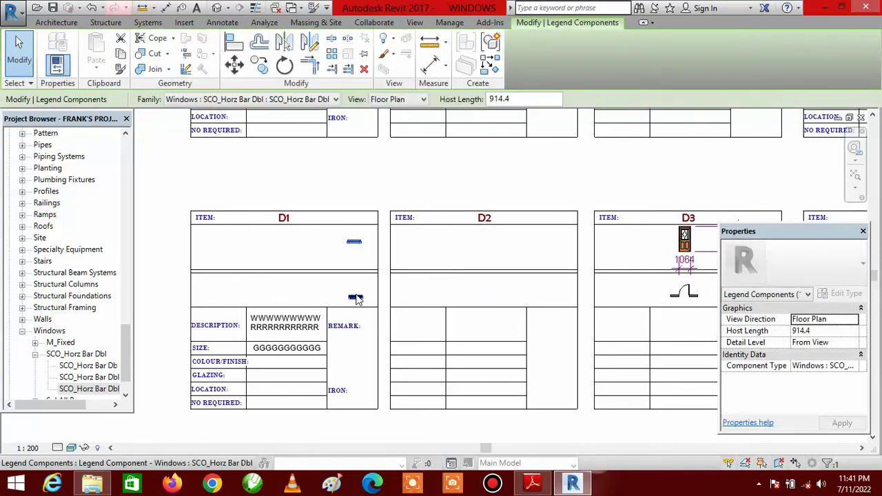
{"action": "left_click", "coordinate": [357, 298], "text": "ctrl"}
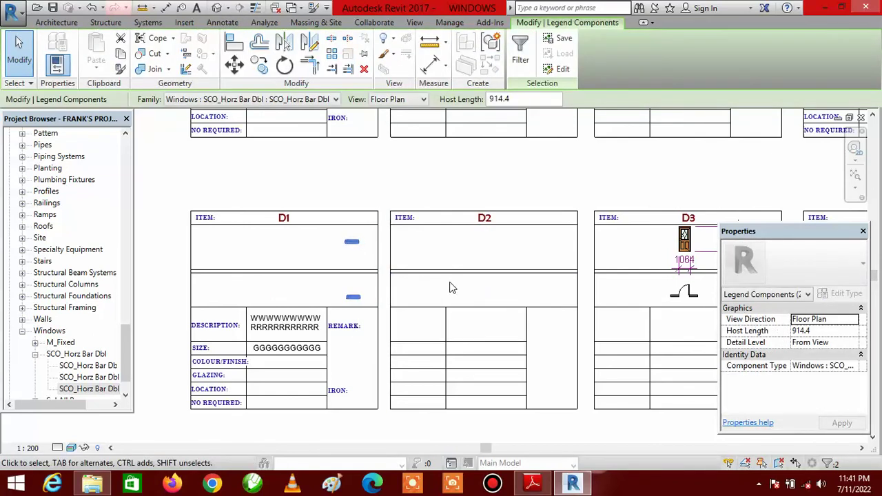
{"action": "key", "text": "Left"}
{"action": "key", "text": "Left"}
{"action": "key", "text": "Left"}
{"action": "key", "text": "Left"}
{"action": "key", "text": "Left"}
{"action": "key", "text": "Left"}
{"action": "key", "text": "Left"}
{"action": "key", "text": "Left"}
{"action": "key", "text": "Left"}
{"action": "key", "text": "Left"}
{"action": "key", "text": "Left"}
{"action": "key", "text": "Left"}
{"action": "key", "text": "Left"}
{"action": "key", "text": "Left"}
{"action": "key", "text": "Left"}
{"action": "key", "text": "Left"}
{"action": "key", "text": "Left"}
{"action": "left_click", "coordinate": [322, 255]}
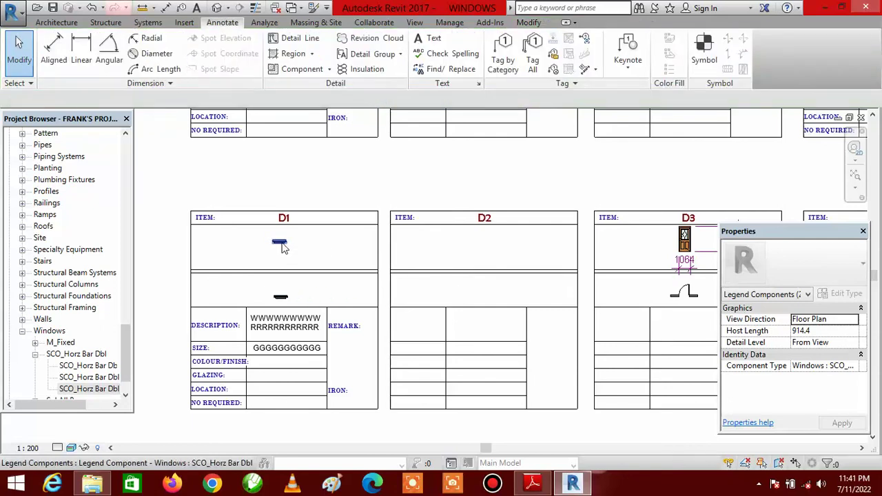
{"action": "left_click", "coordinate": [279, 241]}
{"action": "key", "text": "Down"}
{"action": "key", "text": "Down"}
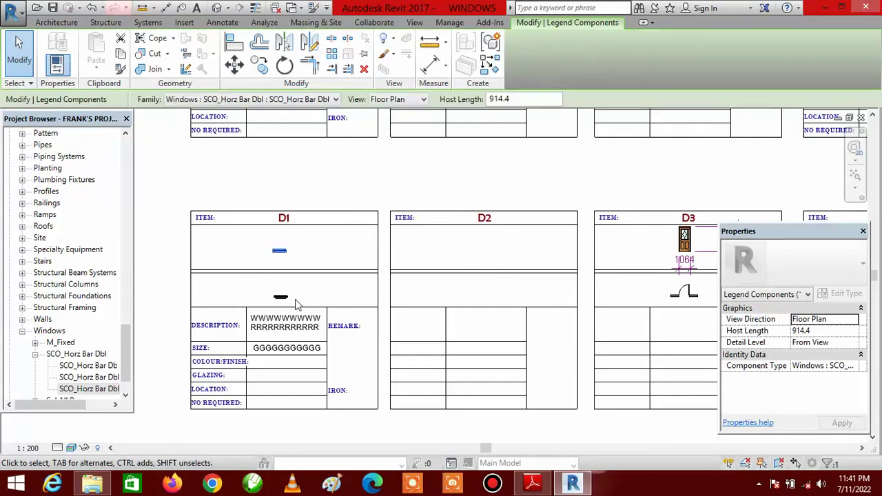
{"action": "left_click", "coordinate": [280, 297]}
{"action": "key", "text": "Up"}
{"action": "key", "text": "Up"}
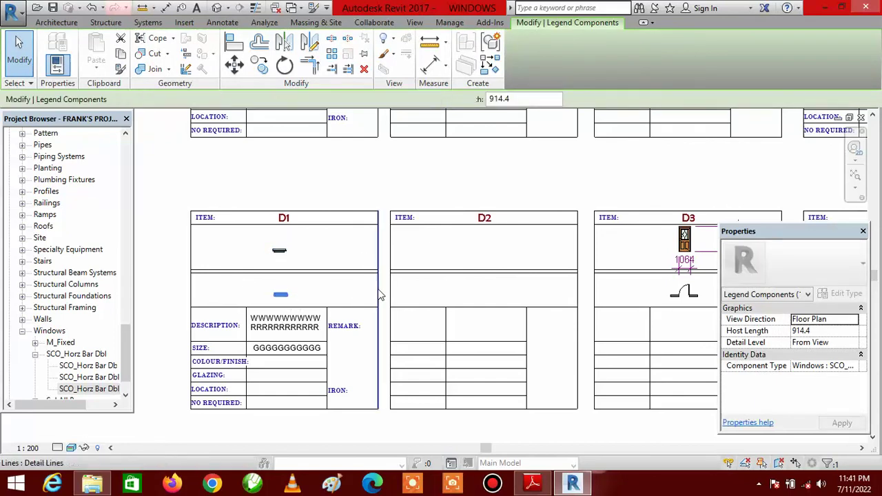
{"action": "key", "text": "Escape"}
Step: Set the upper D1 window component's view to Elevation : Front
{"action": "left_click", "coordinate": [276, 253]}
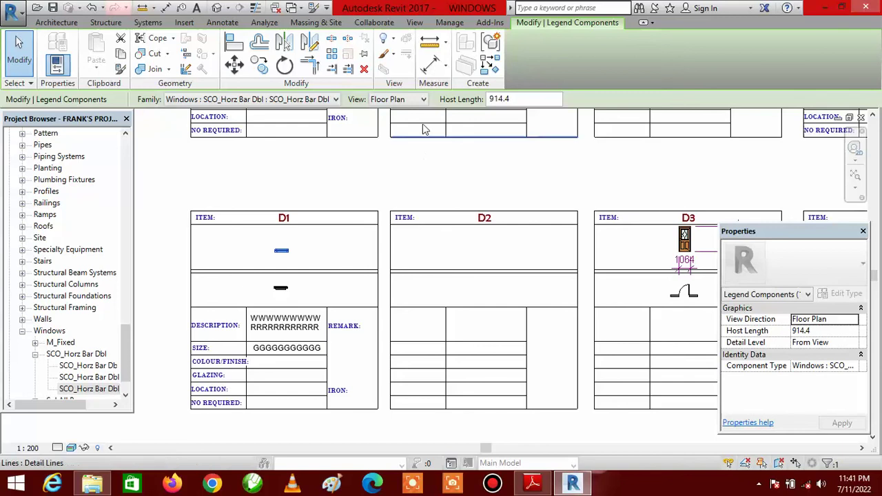
{"action": "left_click", "coordinate": [424, 100]}
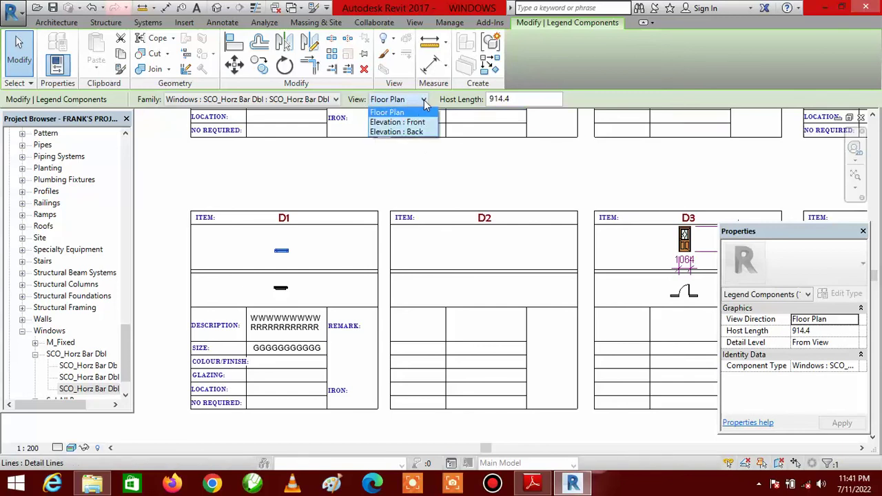
{"action": "left_click", "coordinate": [416, 123]}
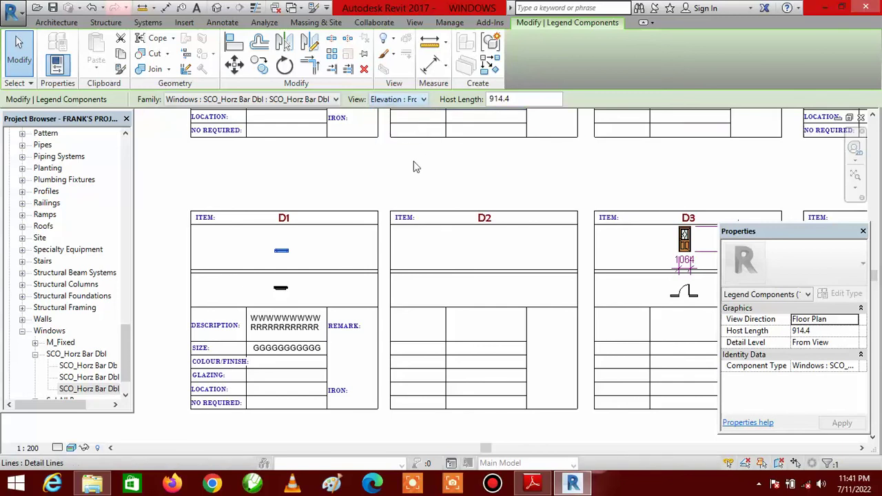
{"action": "left_click", "coordinate": [351, 187]}
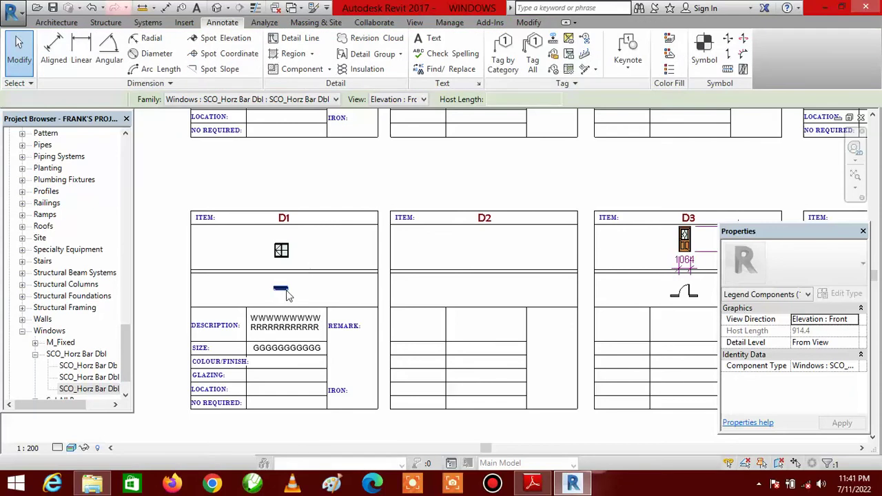
{"action": "scroll", "coordinate": [288, 300], "scroll_direction": "up", "scroll_amount": 3}
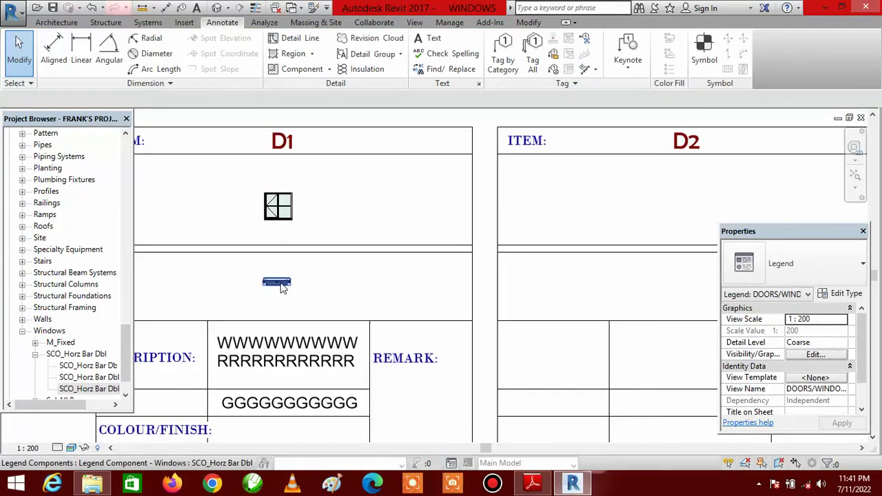
Step: Set the D1 plan window component's Host Length to 3000
{"action": "left_click", "coordinate": [280, 284]}
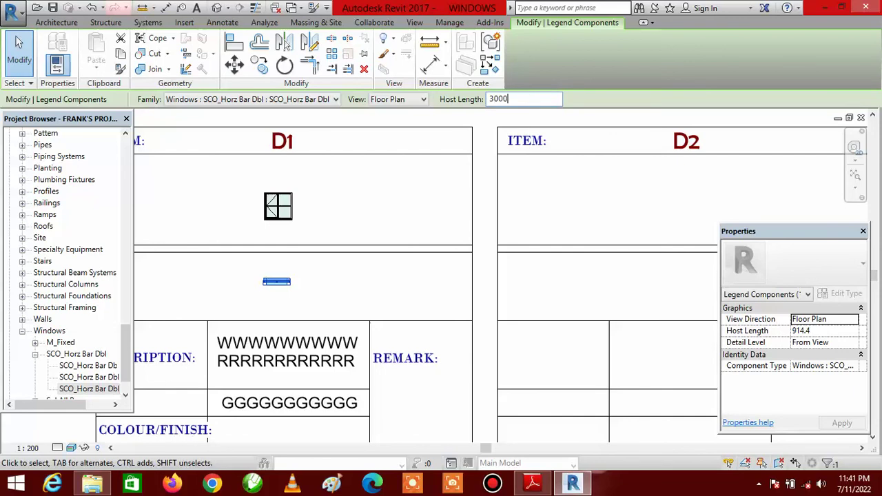
{"action": "key", "text": "Return"}
{"action": "key", "text": "Escape"}
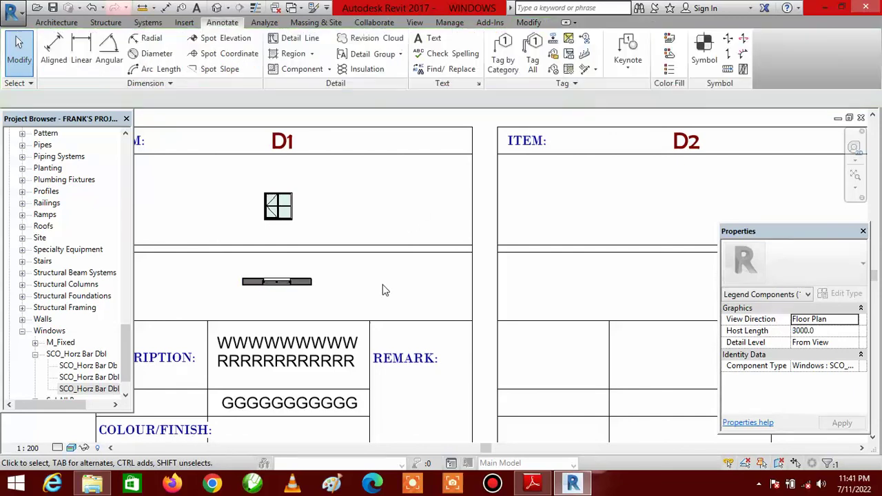
{"action": "scroll", "coordinate": [289, 293], "scroll_direction": "up", "scroll_amount": 3}
{"action": "scroll", "coordinate": [289, 293], "scroll_direction": "up", "scroll_amount": 1}
{"action": "scroll", "coordinate": [288, 286], "scroll_direction": "down", "scroll_amount": 5}
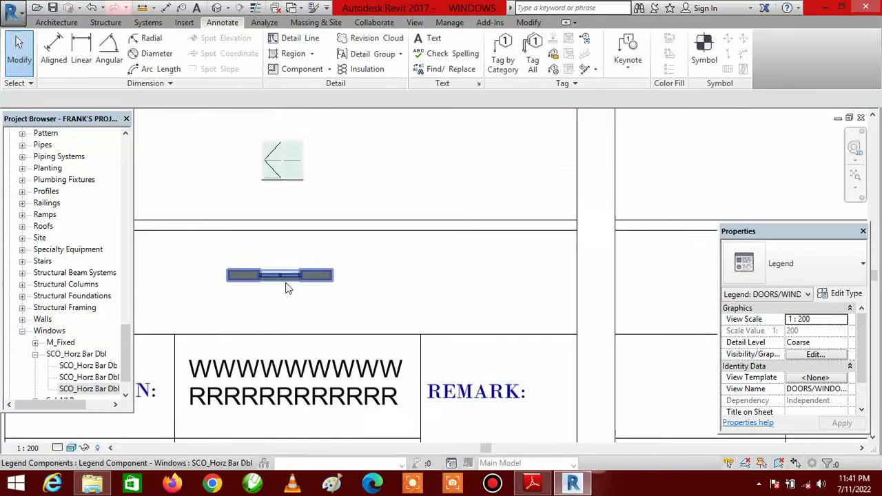
{"action": "scroll", "coordinate": [289, 256], "scroll_direction": "up", "scroll_amount": 3}
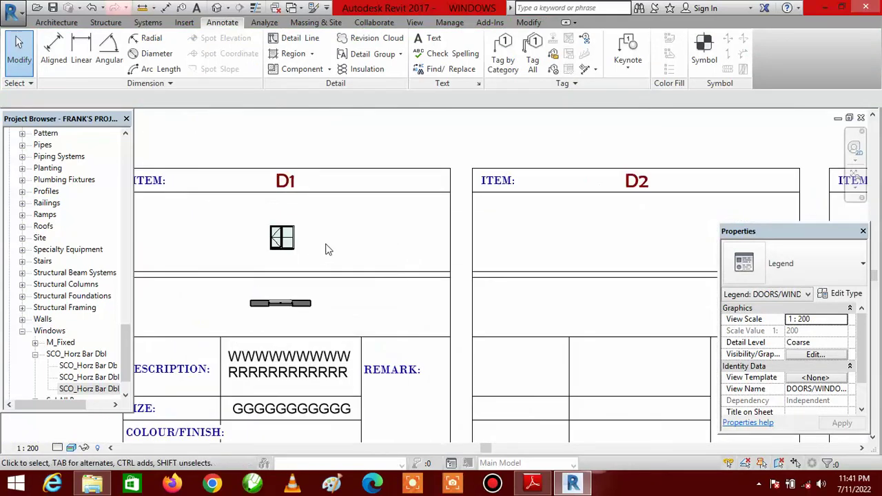
{"action": "scroll", "coordinate": [299, 233], "scroll_direction": "up", "scroll_amount": 1}
{"action": "scroll", "coordinate": [299, 233], "scroll_direction": "up", "scroll_amount": 1}
Step: Add aligned 1200 height and 1200 width dimensions to the D1 window elevation
{"action": "left_click", "coordinate": [53, 48]}
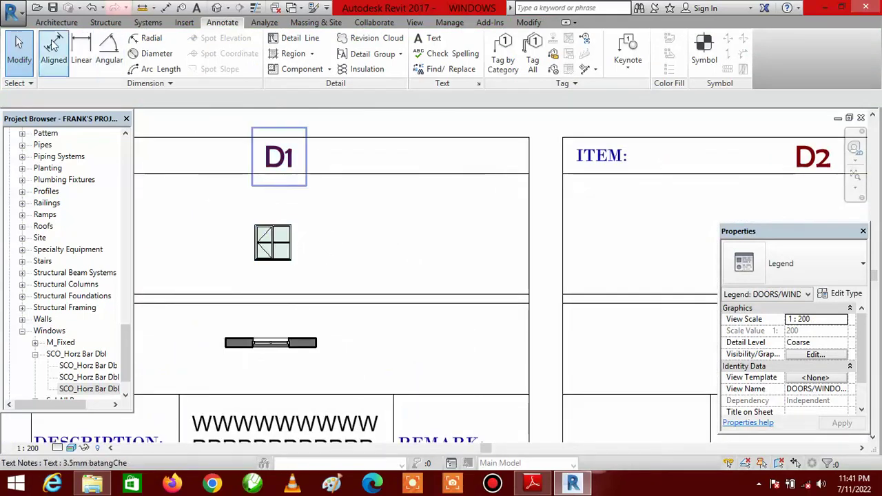
{"action": "left_click", "coordinate": [288, 232]}
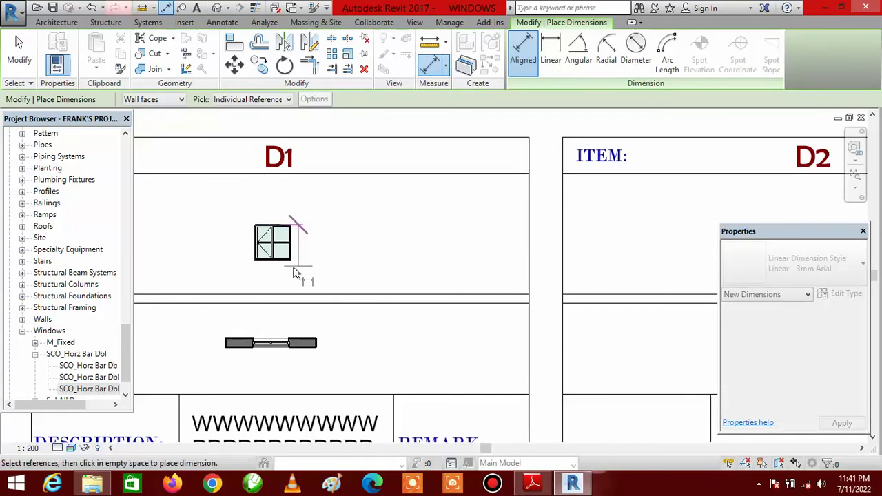
{"action": "left_click", "coordinate": [285, 265]}
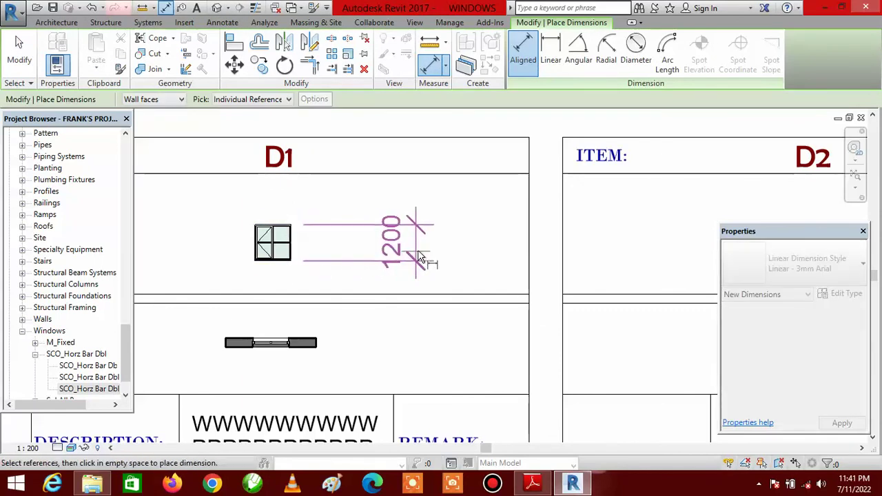
{"action": "left_click", "coordinate": [420, 242]}
{"action": "scroll", "coordinate": [257, 257], "scroll_direction": "up", "scroll_amount": 3}
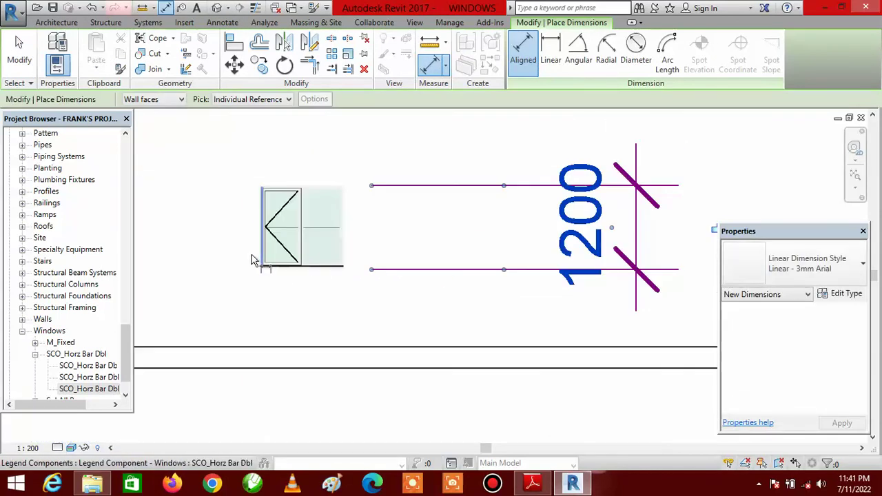
{"action": "scroll", "coordinate": [257, 248], "scroll_direction": "up", "scroll_amount": 3}
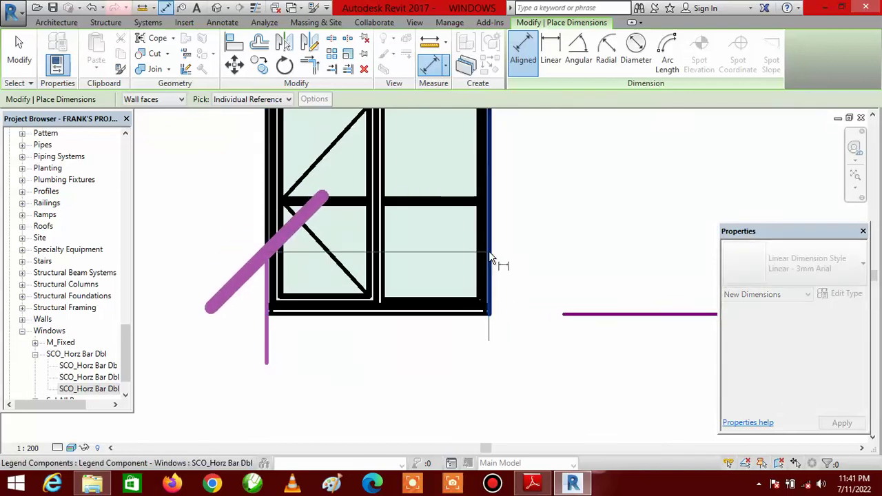
{"action": "scroll", "coordinate": [486, 242], "scroll_direction": "down", "scroll_amount": 3}
{"action": "scroll", "coordinate": [470, 228], "scroll_direction": "down", "scroll_amount": 3}
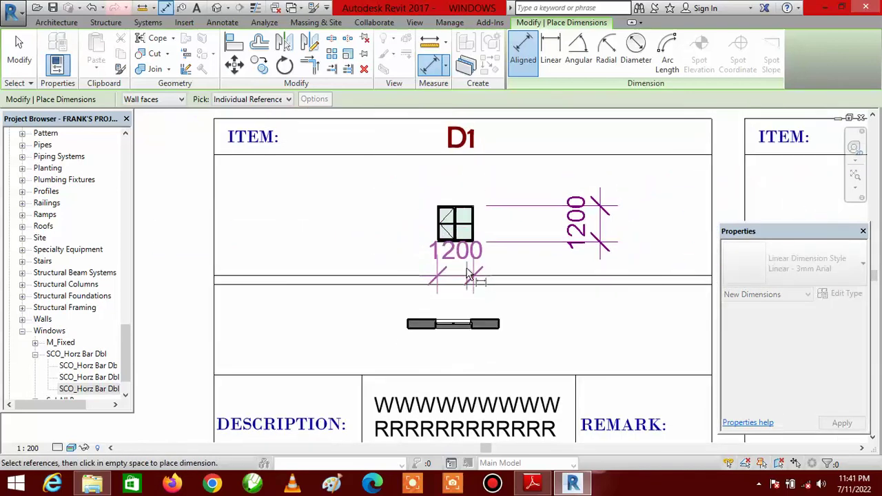
{"action": "left_click", "coordinate": [475, 273]}
{"action": "key", "text": "Escape"}
{"action": "key", "text": "Escape"}
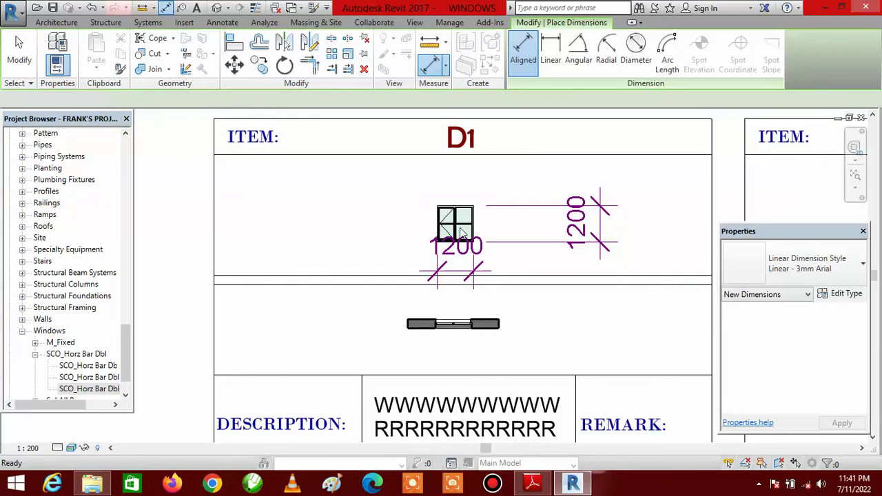
Step: Nudge the D1 window and dimensions up, then the 1200 width dimension down
{"action": "left_click", "coordinate": [459, 231]}
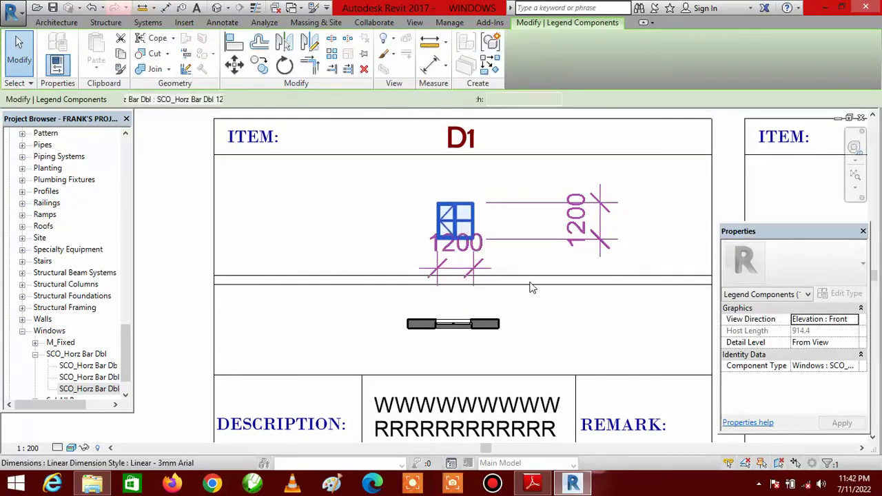
{"action": "key", "text": "Up"}
{"action": "key", "text": "Up"}
{"action": "key", "text": "Up"}
{"action": "key", "text": "Up"}
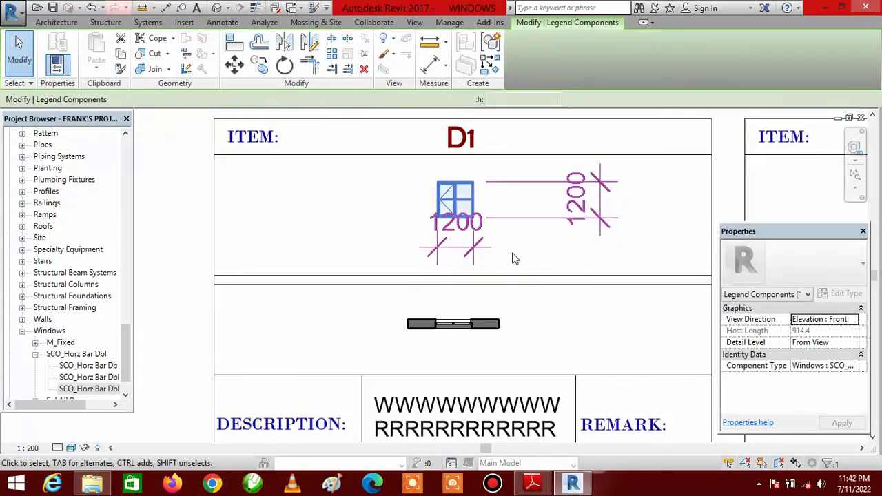
{"action": "left_click", "coordinate": [503, 250]}
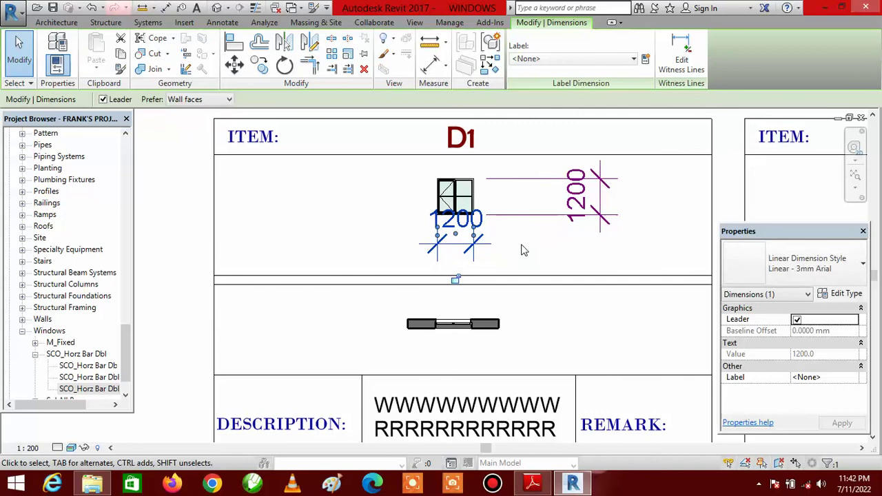
{"action": "key", "text": "Down"}
{"action": "key", "text": "Down"}
{"action": "key", "text": "Down"}
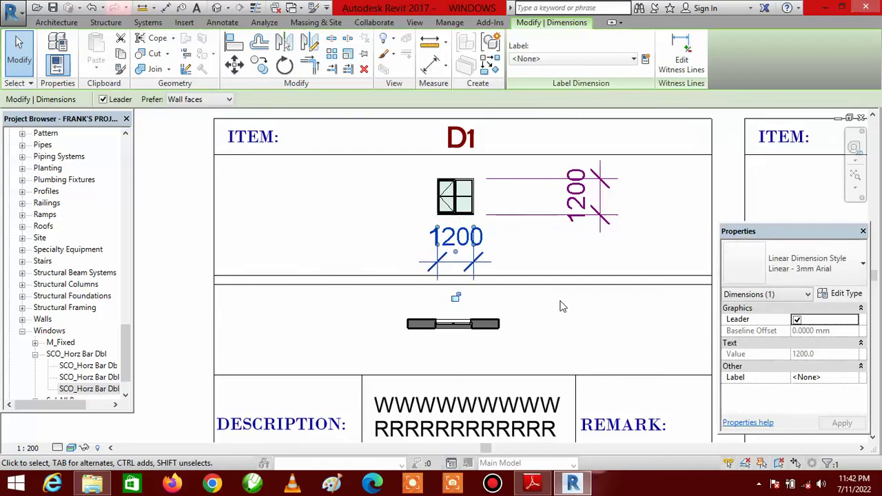
{"action": "key", "text": "Escape"}
{"action": "scroll", "coordinate": [327, 269], "scroll_direction": "down", "scroll_amount": 2}
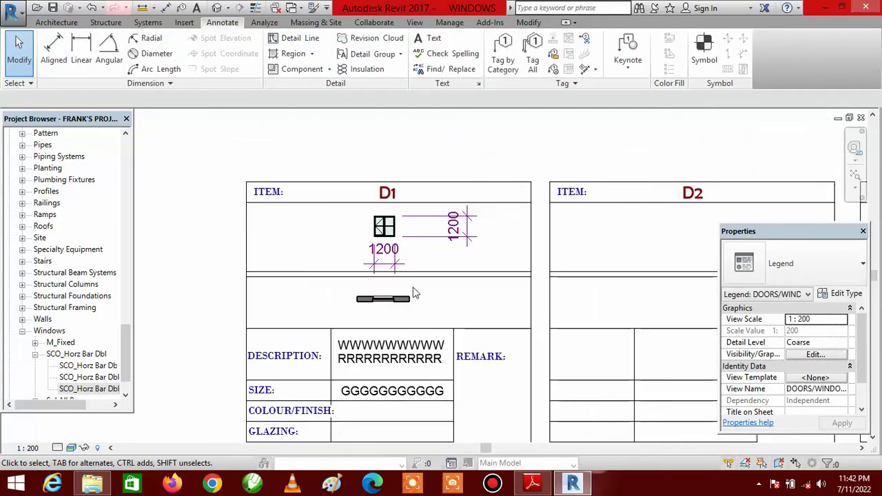
Step: Create new sheet A103 from the Sheets group using the A3 ANGLICAN titleblock
{"action": "scroll", "coordinate": [388, 257], "scroll_direction": "down", "scroll_amount": 3}
{"action": "scroll", "coordinate": [388, 257], "scroll_direction": "down", "scroll_amount": 2}
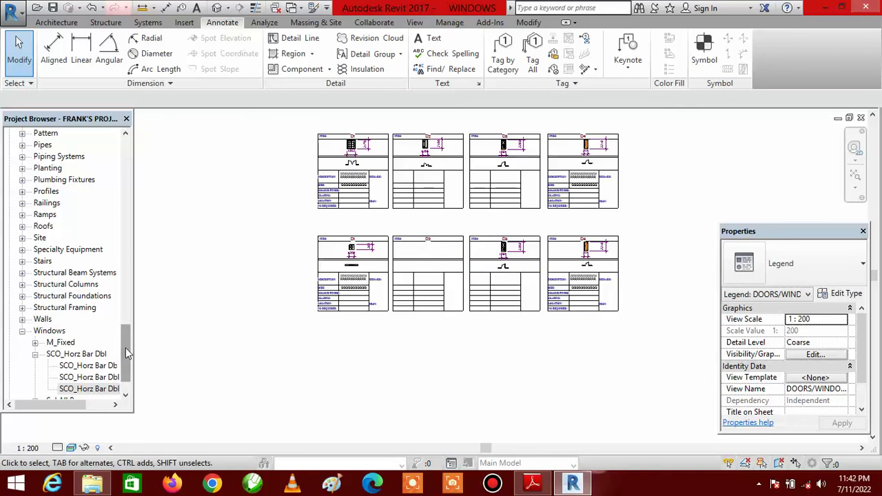
{"action": "left_click_drag", "start_coordinate": [126, 353], "coordinate": [133, 240]}
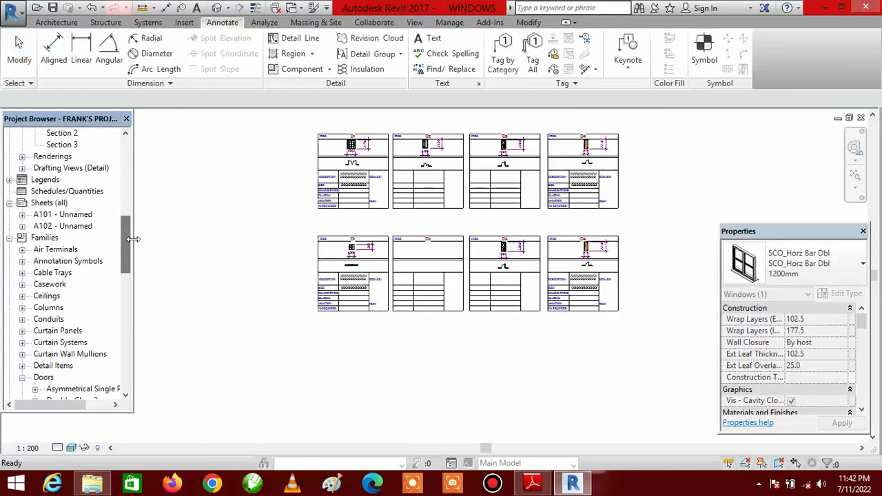
{"action": "left_click", "coordinate": [51, 203]}
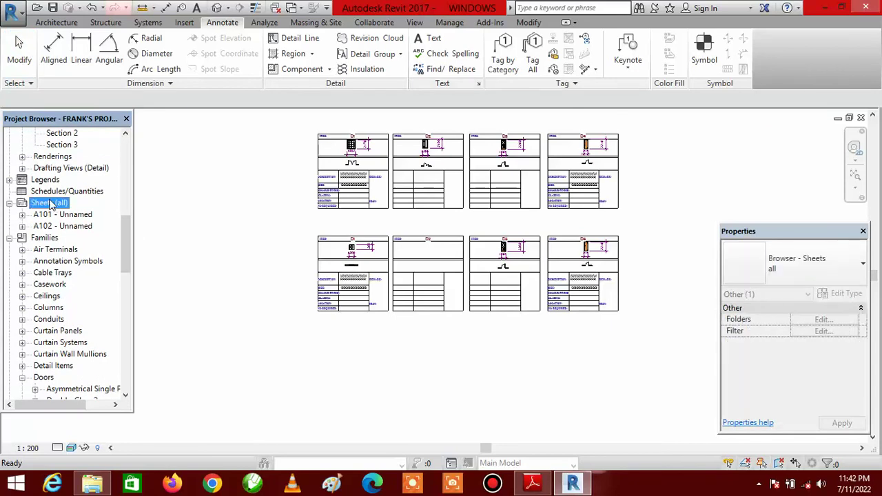
{"action": "right_click", "coordinate": [51, 205]}
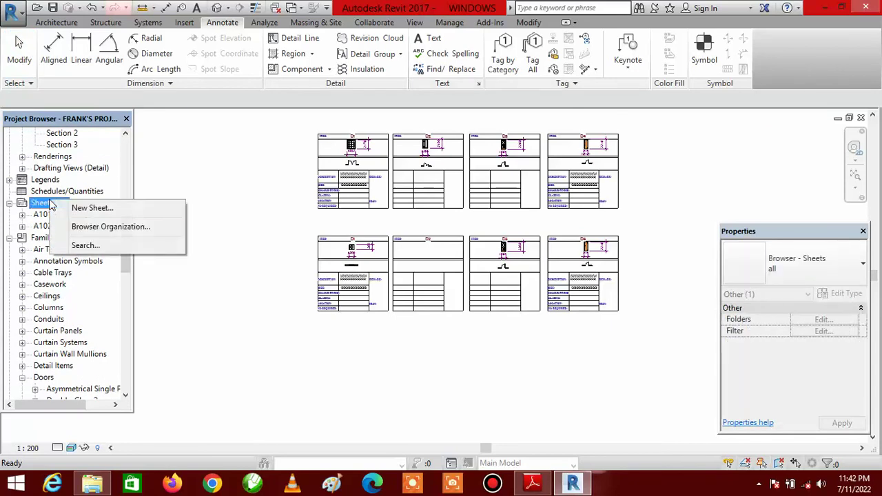
{"action": "left_click", "coordinate": [113, 208]}
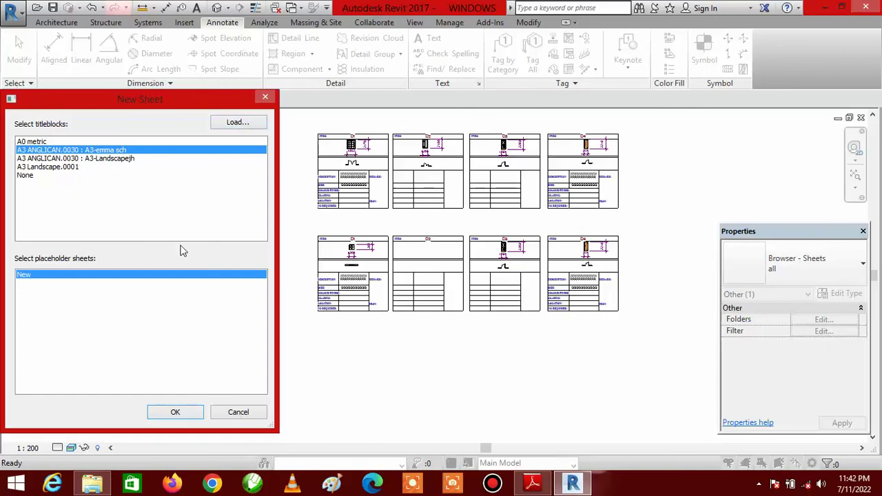
{"action": "left_click", "coordinate": [174, 412]}
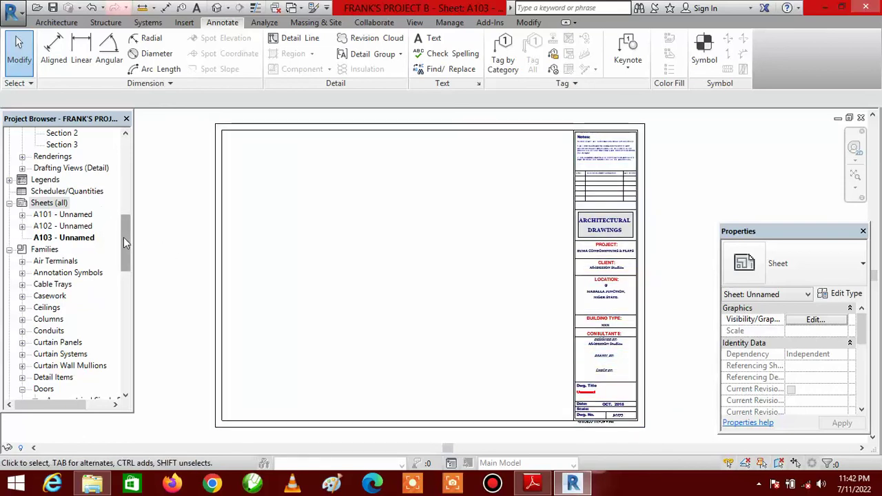
Step: Drag the DOORS/WINDOWS legend from Legends onto sheet A103 as a viewport
{"action": "mouse_move", "coordinate": [123, 237]}
{"action": "left_mouse_down"}
{"action": "mouse_move", "coordinate": [127, 181]}
{"action": "mouse_move", "coordinate": [126, 258]}
{"action": "mouse_move", "coordinate": [127, 250]}
{"action": "left_mouse_up"}
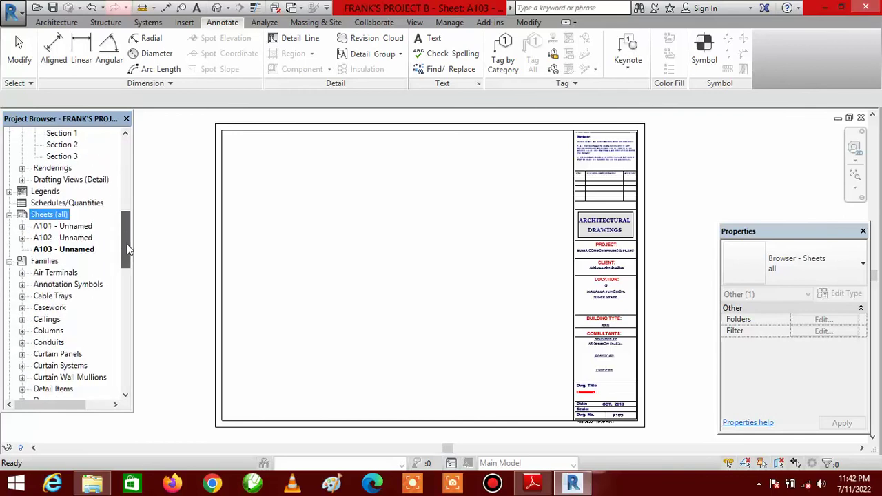
{"action": "scroll", "coordinate": [50, 213], "scroll_direction": "up", "scroll_amount": 1}
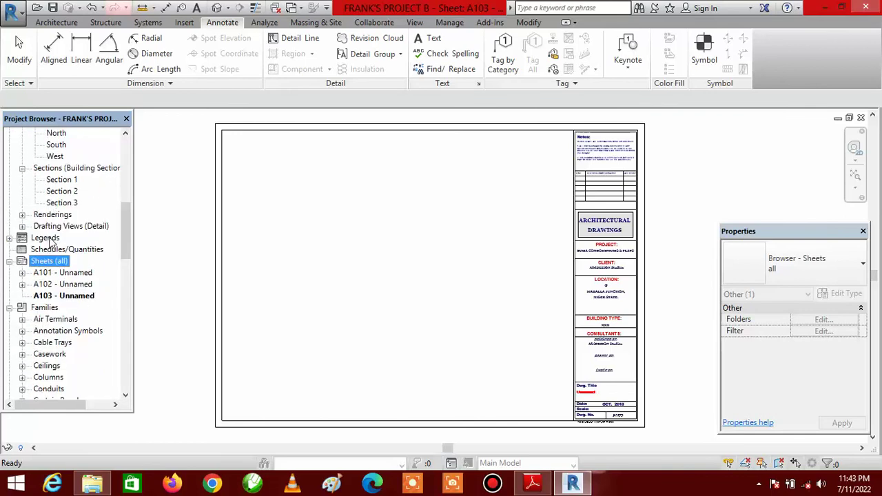
{"action": "left_click", "coordinate": [10, 239]}
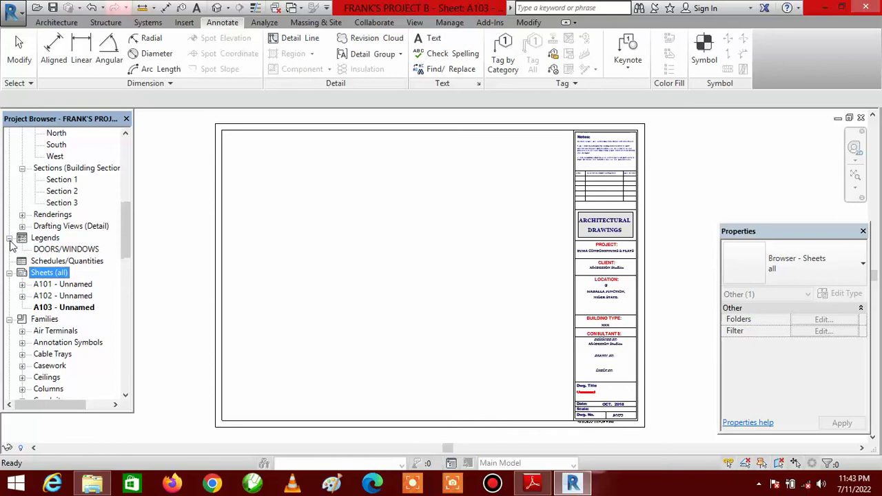
{"action": "left_click", "coordinate": [69, 249]}
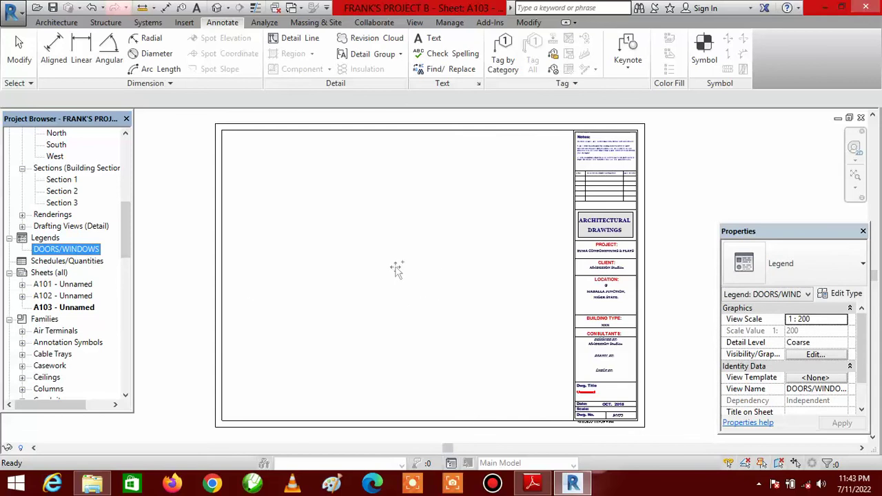
{"action": "left_click_drag", "start_coordinate": [390, 260], "coordinate": [389, 260]}
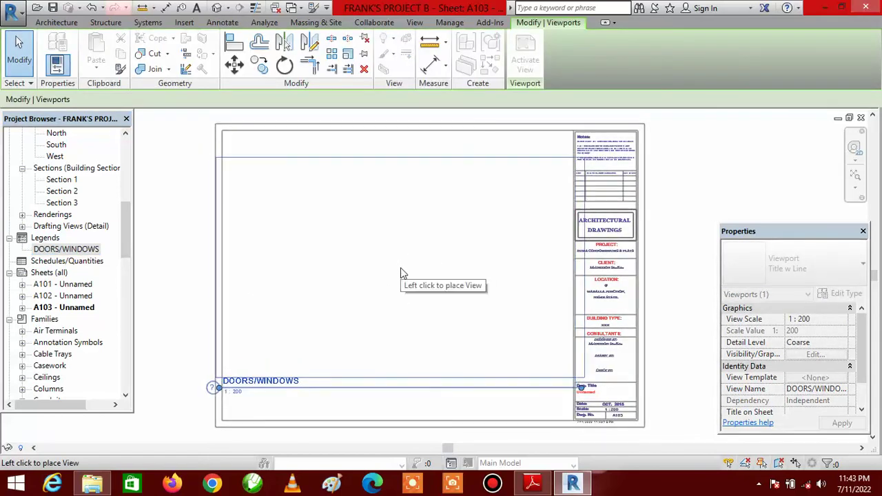
{"action": "left_click", "coordinate": [394, 274]}
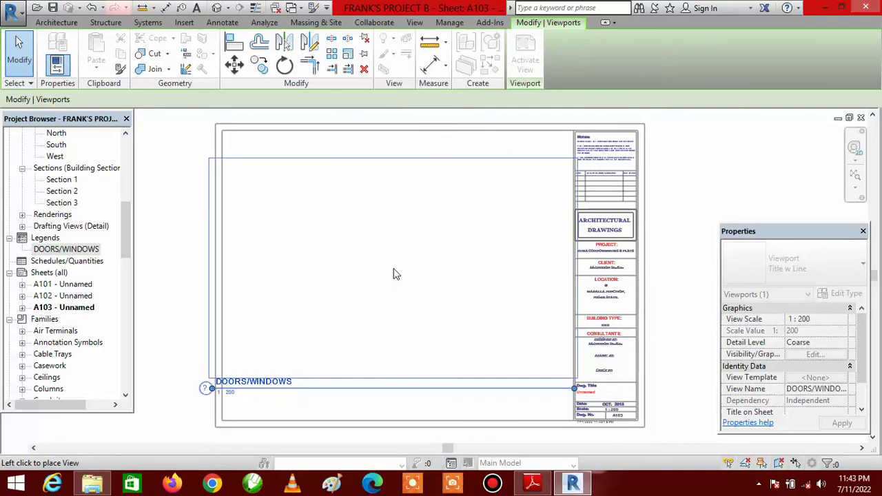
{"action": "scroll", "coordinate": [445, 265], "scroll_direction": "down", "scroll_amount": 1}
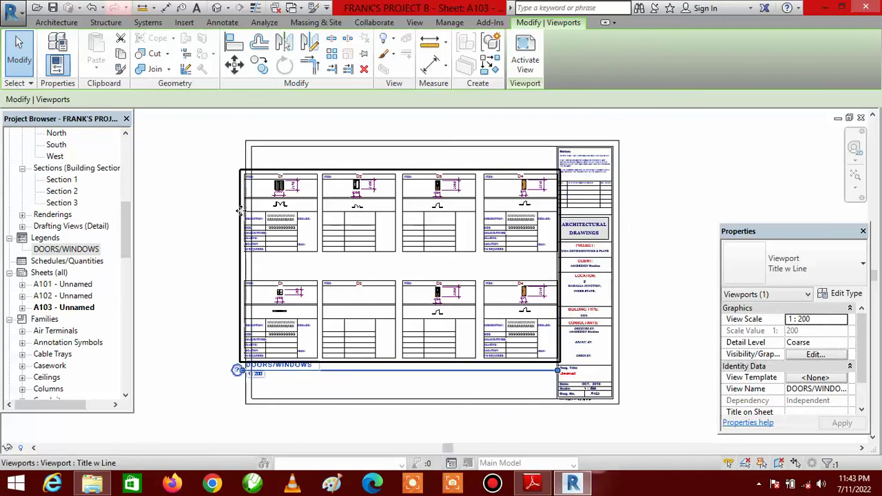
{"action": "scroll", "coordinate": [254, 213], "scroll_direction": "up", "scroll_amount": 1}
{"action": "scroll", "coordinate": [231, 228], "scroll_direction": "down", "scroll_amount": 1}
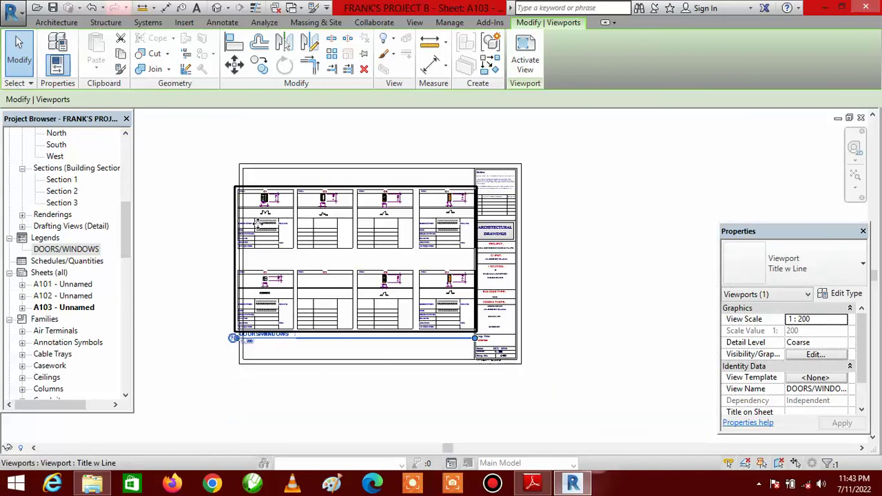
Step: Activate the legend viewport and nudge the top-row D1–D3, then D1–D2 panels right
{"action": "right_click", "coordinate": [377, 199]}
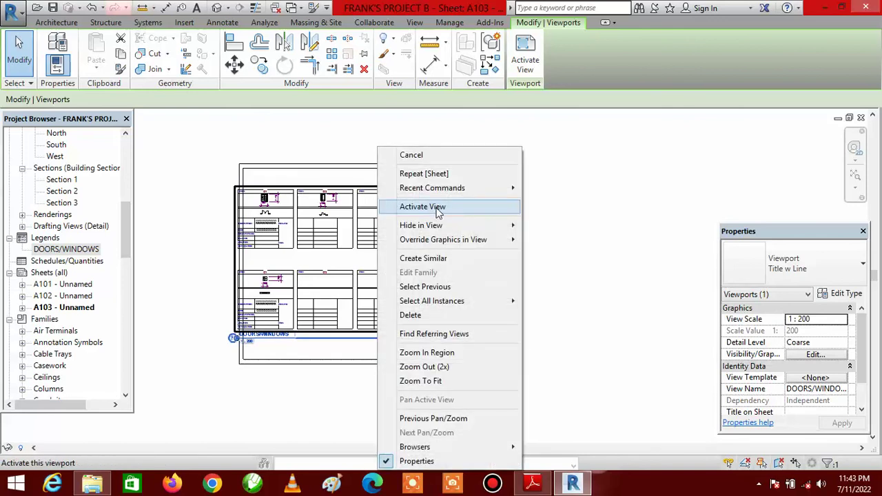
{"action": "left_click", "coordinate": [422, 207]}
{"action": "scroll", "coordinate": [286, 255], "scroll_direction": "up", "scroll_amount": 1}
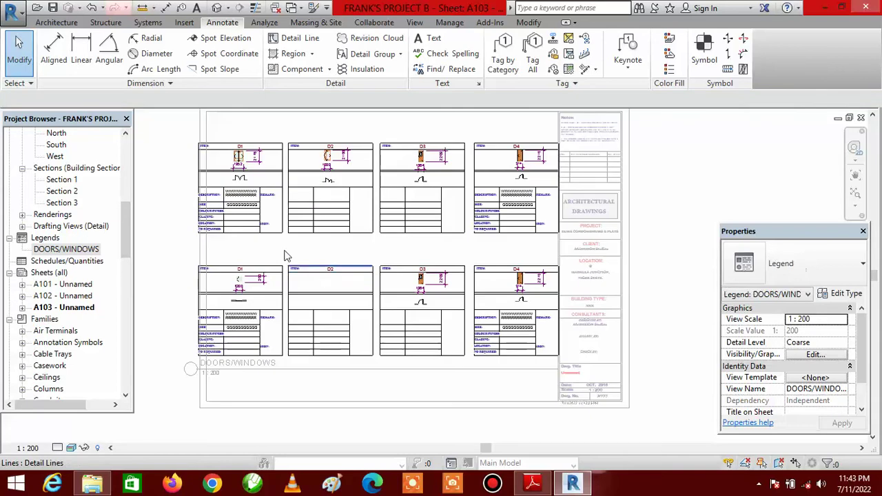
{"action": "left_click_drag", "start_coordinate": [178, 128], "coordinate": [473, 250]}
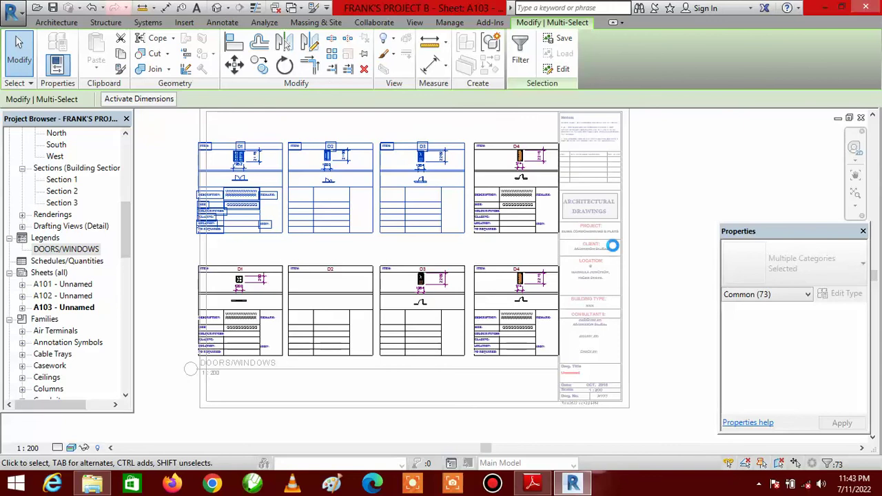
{"action": "key", "text": "Right"}
{"action": "key", "text": "Right"}
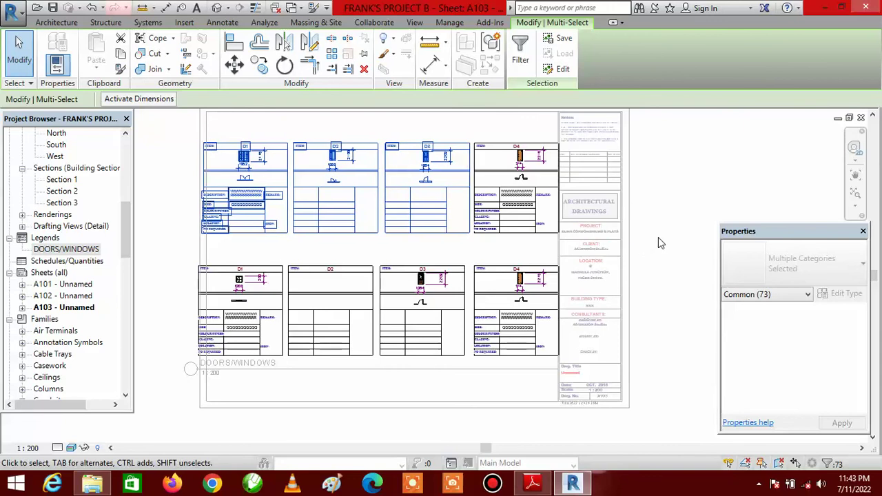
{"action": "left_click", "coordinate": [185, 130]}
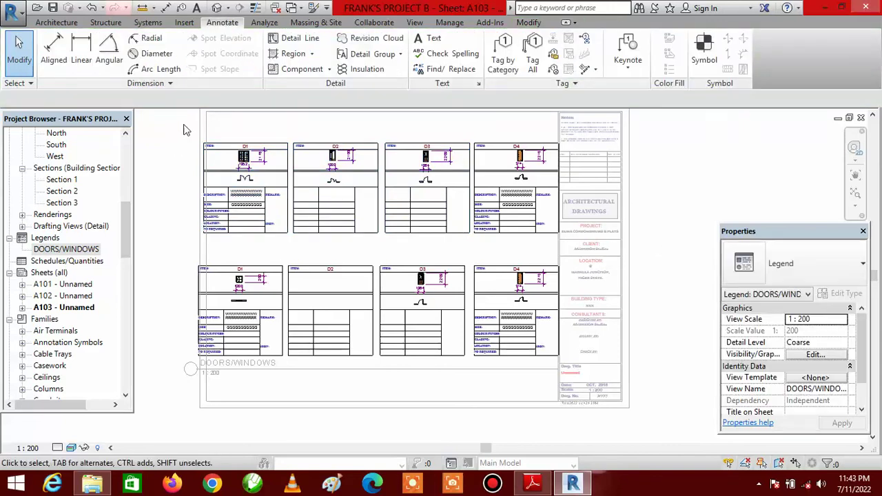
{"action": "left_click_drag", "start_coordinate": [176, 124], "coordinate": [381, 249]}
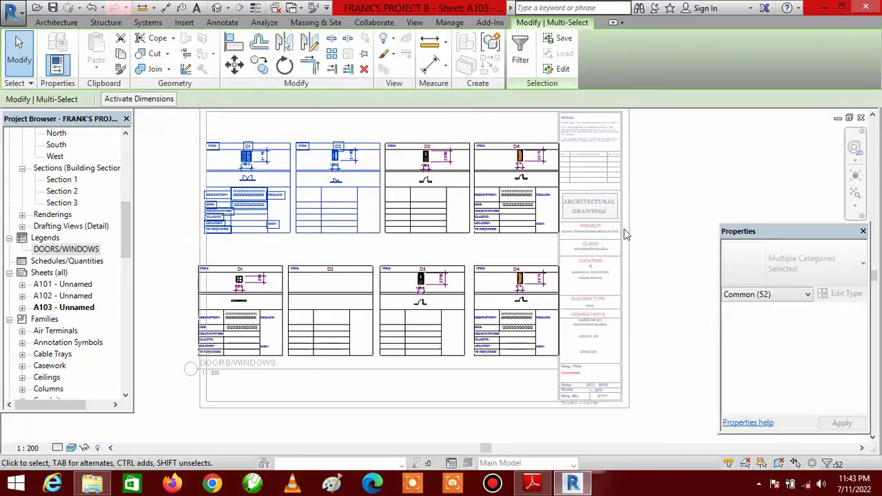
{"action": "key", "text": "Right"}
{"action": "key", "text": "Right"}
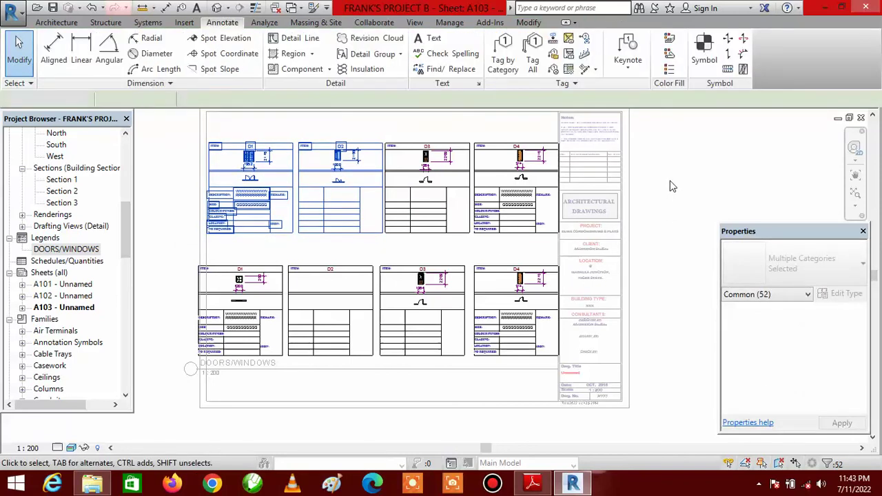
{"action": "left_click", "coordinate": [672, 186]}
Step: Nudge the lower-row D1–D3 panels right three times, then D1–D2 twice more
{"action": "scroll", "coordinate": [662, 270], "scroll_direction": "down", "scroll_amount": 2}
{"action": "scroll", "coordinate": [325, 356], "scroll_direction": "up", "scroll_amount": 2}
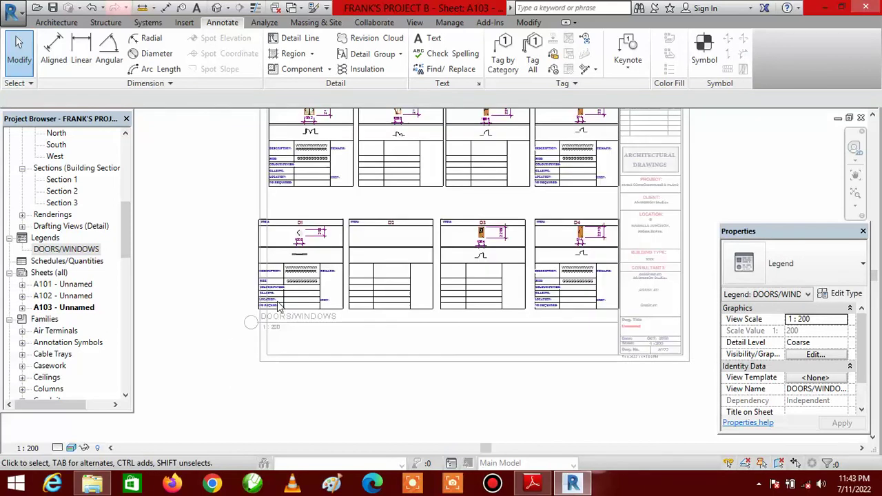
{"action": "left_click_drag", "start_coordinate": [219, 202], "coordinate": [530, 333]}
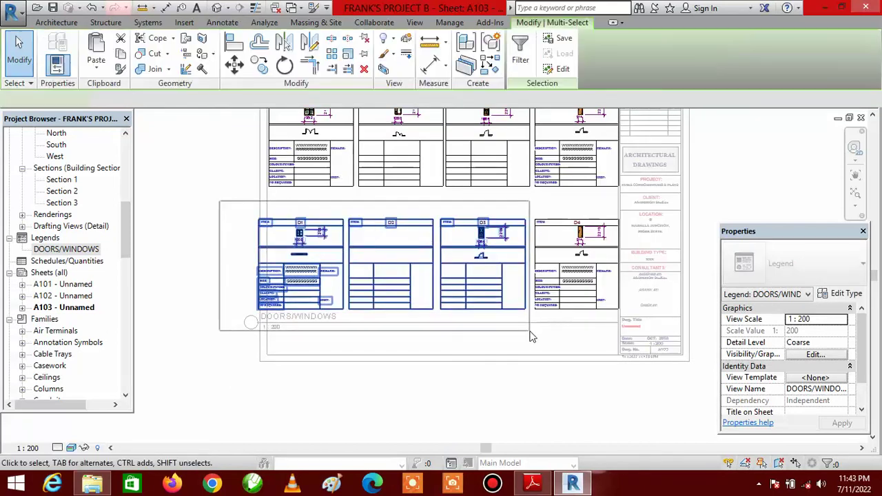
{"action": "key", "text": "Right"}
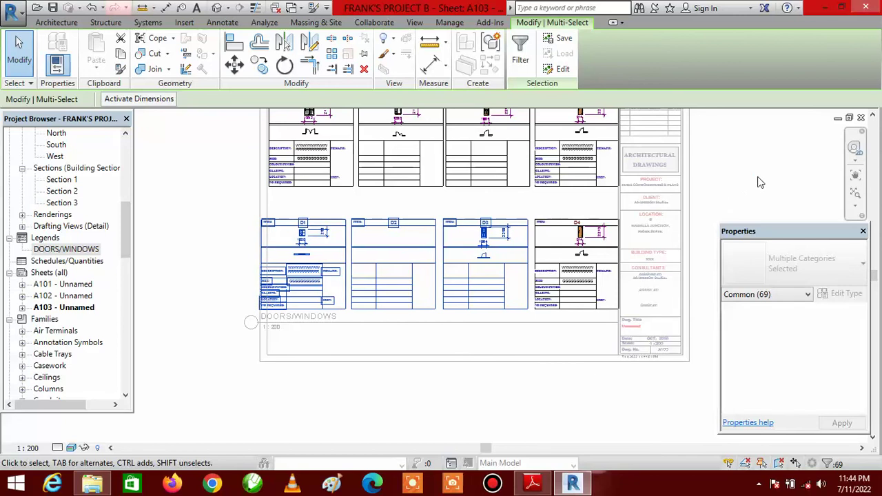
{"action": "key", "text": "Right"}
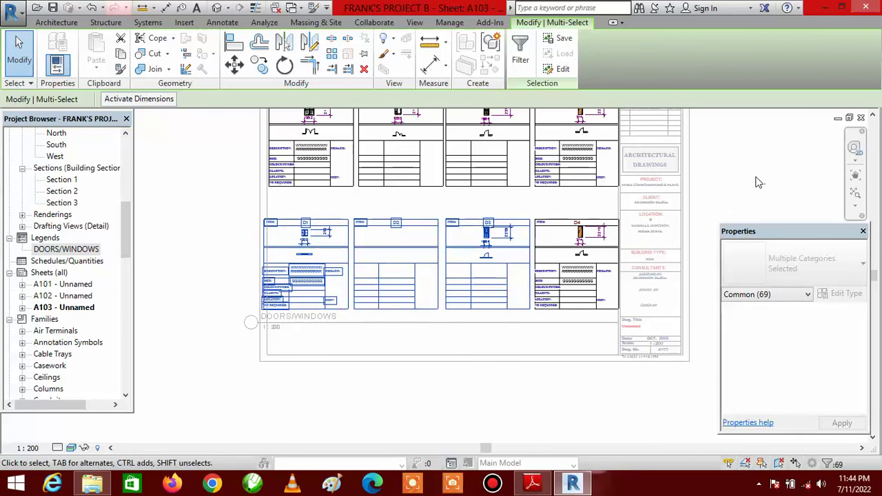
{"action": "key", "text": "Right"}
{"action": "key", "text": "Escape"}
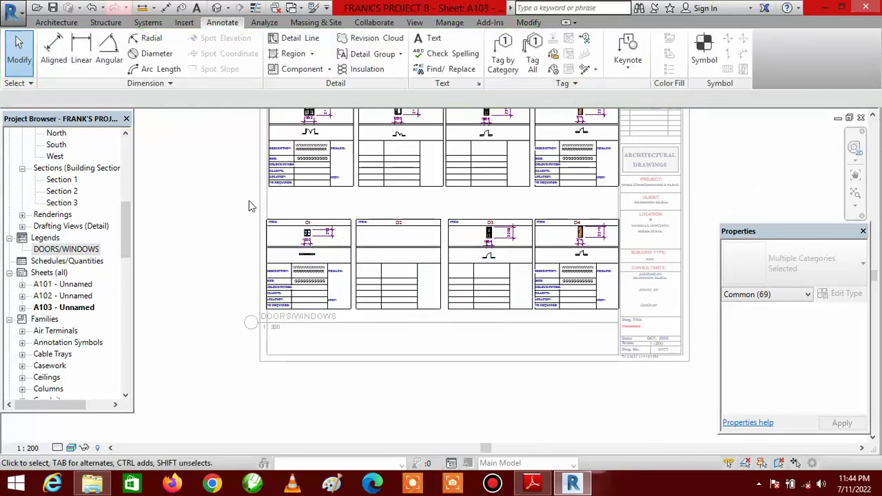
{"action": "left_click_drag", "start_coordinate": [228, 200], "coordinate": [445, 334]}
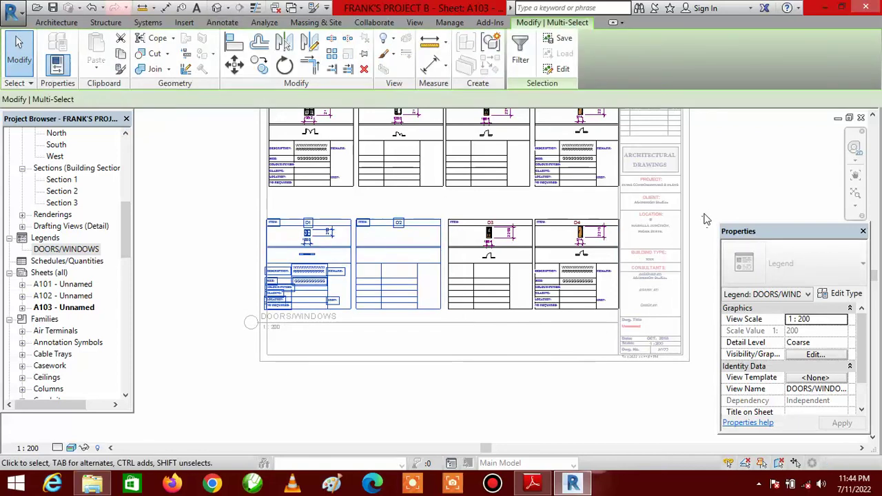
{"action": "key", "text": "Right"}
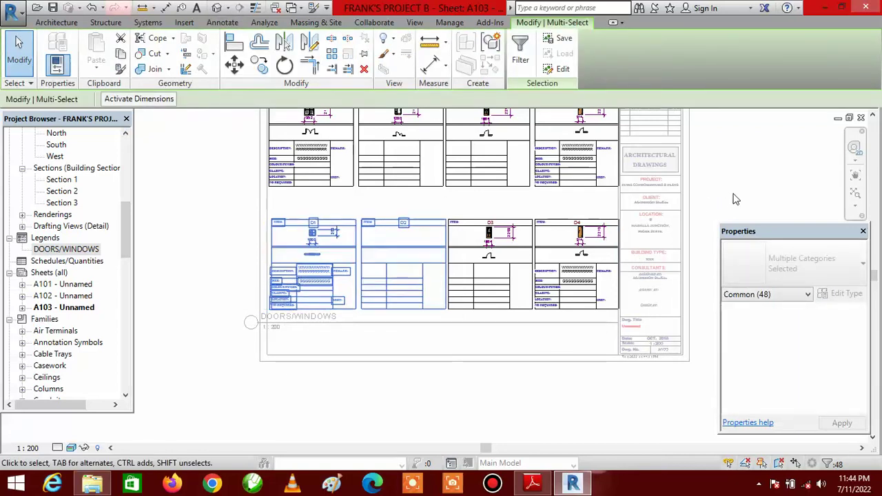
{"action": "key", "text": "Right"}
{"action": "key", "text": "Escape"}
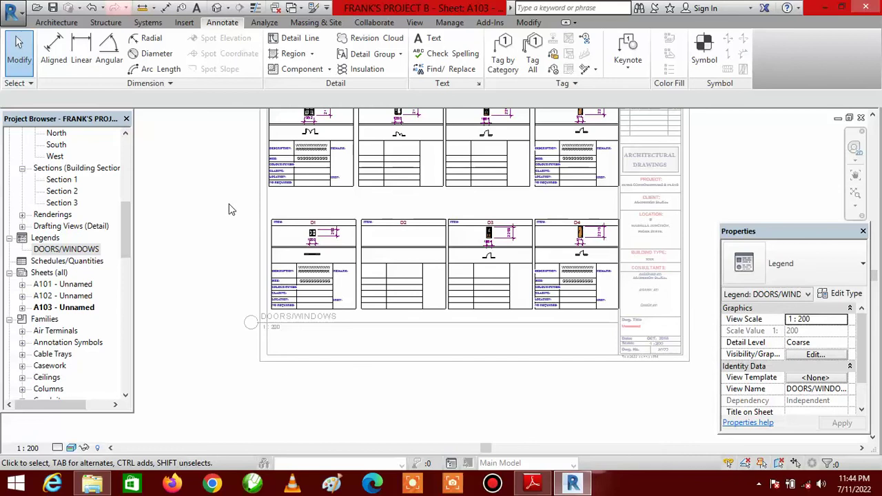
Step: Nudge the top-row D1 panel right so it lines up with the lower D1
{"action": "left_click_drag", "start_coordinate": [228, 203], "coordinate": [367, 337]}
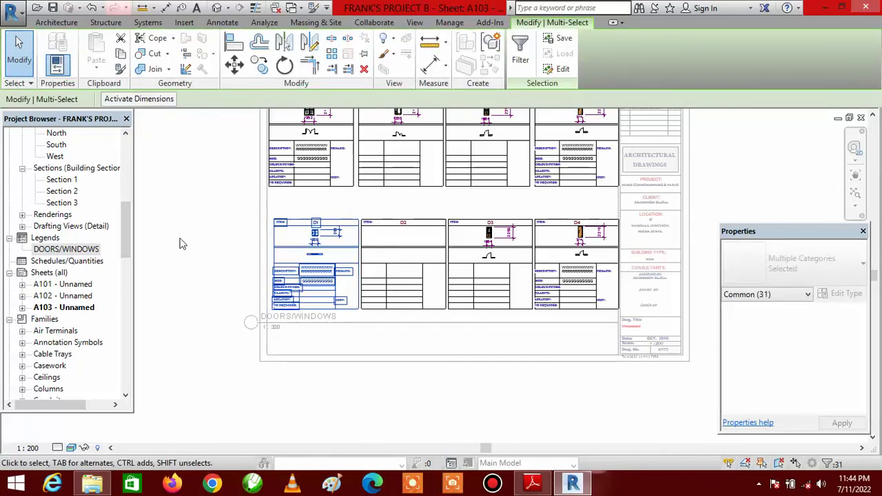
{"action": "key", "text": "Escape"}
{"action": "scroll", "coordinate": [400, 324], "scroll_direction": "down", "scroll_amount": 3}
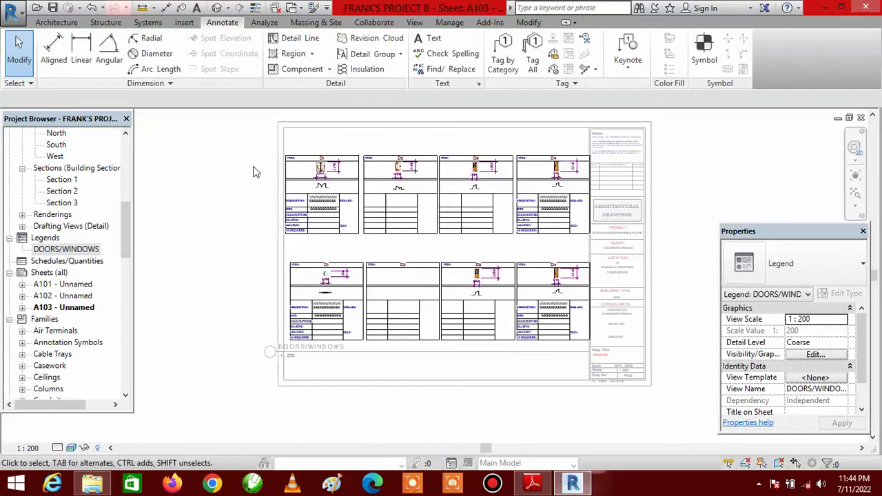
{"action": "left_click_drag", "start_coordinate": [249, 152], "coordinate": [359, 248]}
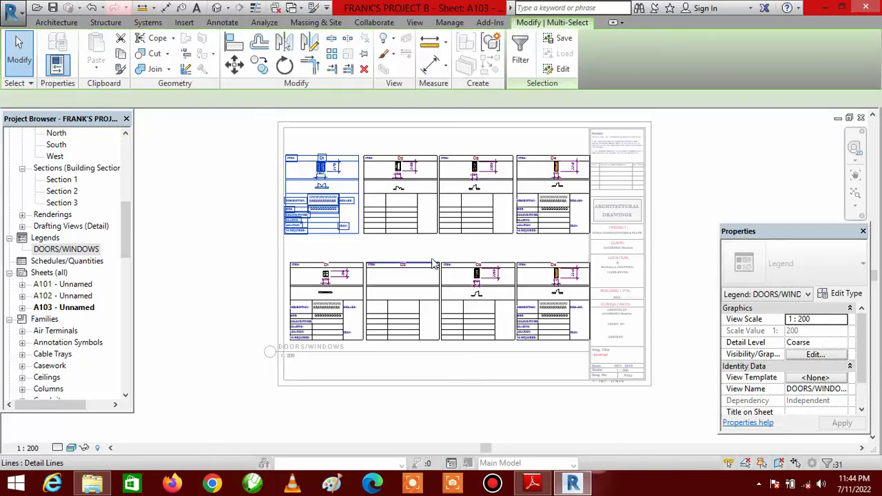
{"action": "key", "text": "Right"}
{"action": "key", "text": "Escape"}
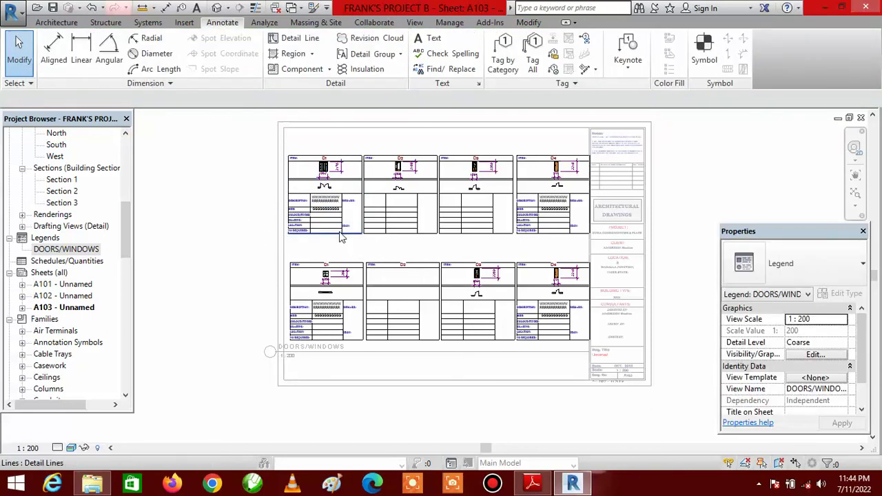
{"action": "scroll", "coordinate": [373, 230], "scroll_direction": "down", "scroll_amount": 2}
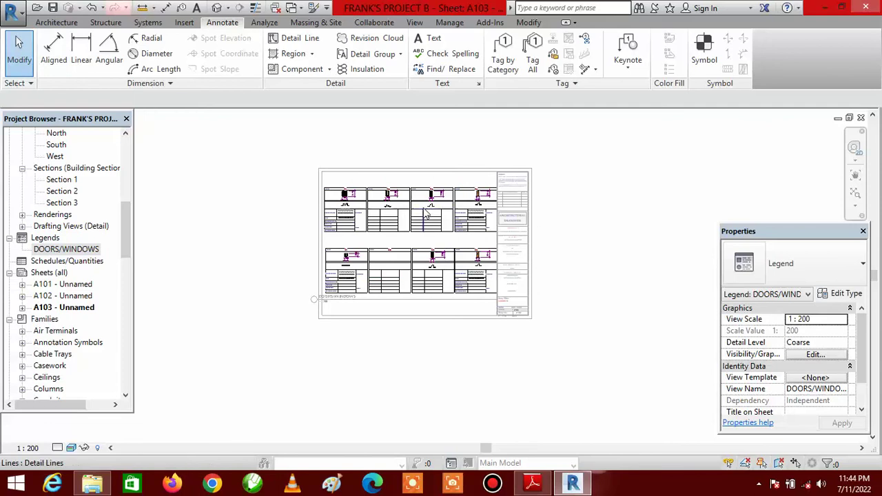
Step: Deactivate the DOORS/WINDOWS legend view and save the project at the reminder
{"action": "right_click", "coordinate": [424, 181]}
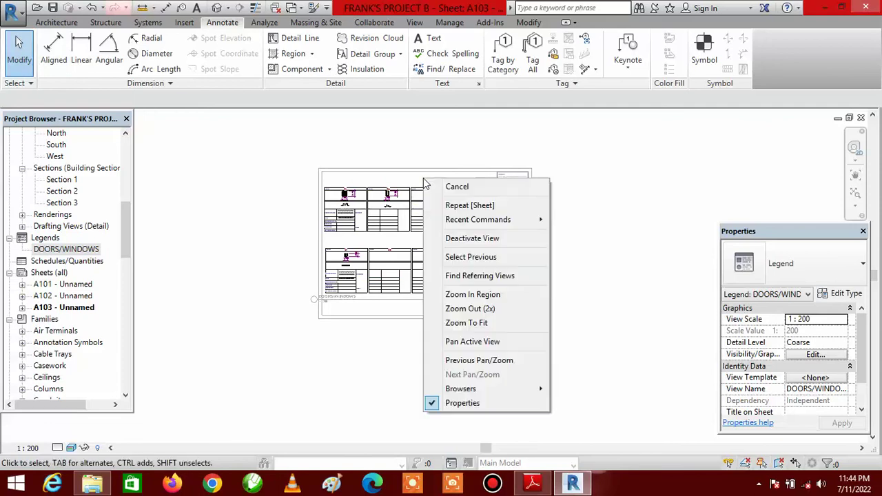
{"action": "left_click", "coordinate": [473, 240]}
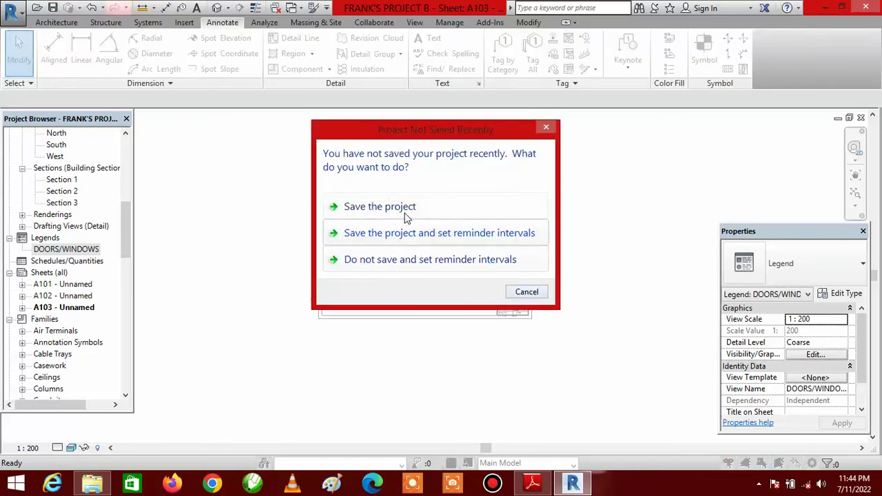
{"action": "left_click", "coordinate": [419, 259]}
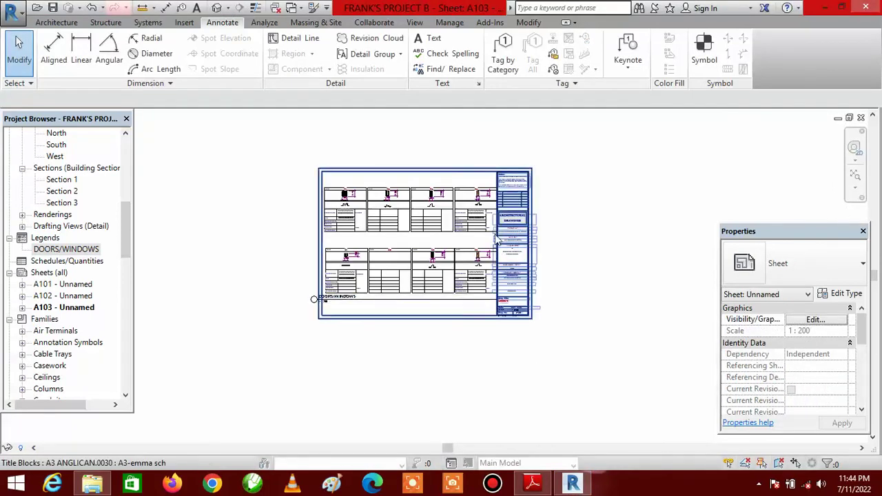
Step: Shorten the DOORS/WINDOWS viewport title line so it ends just past the title text
{"action": "scroll", "coordinate": [467, 236], "scroll_direction": "up", "scroll_amount": 1}
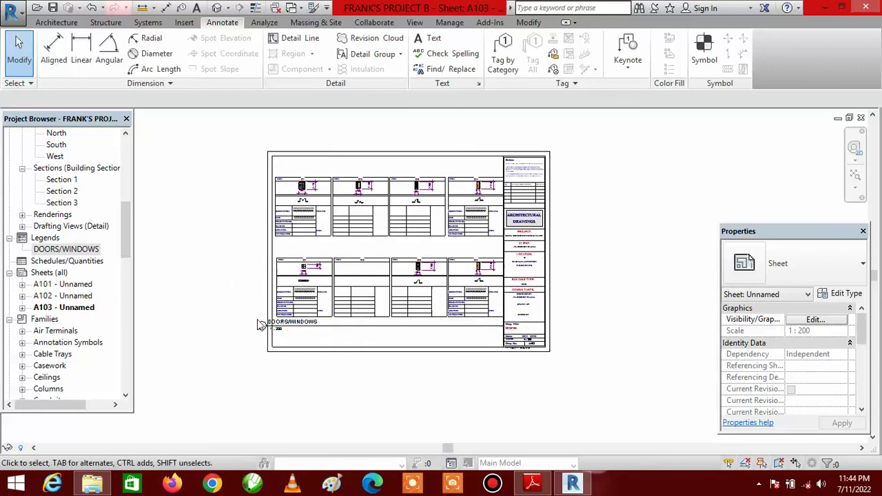
{"action": "scroll", "coordinate": [274, 355], "scroll_direction": "up", "scroll_amount": 8}
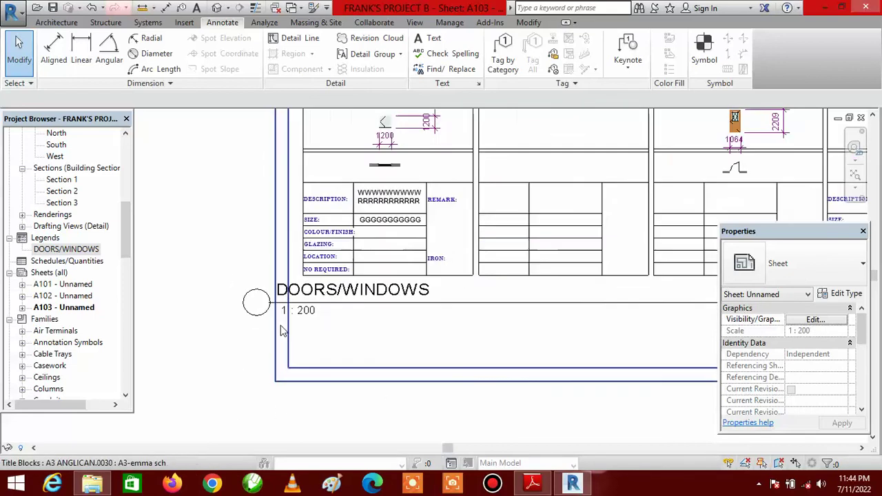
{"action": "scroll", "coordinate": [239, 292], "scroll_direction": "down", "scroll_amount": 5}
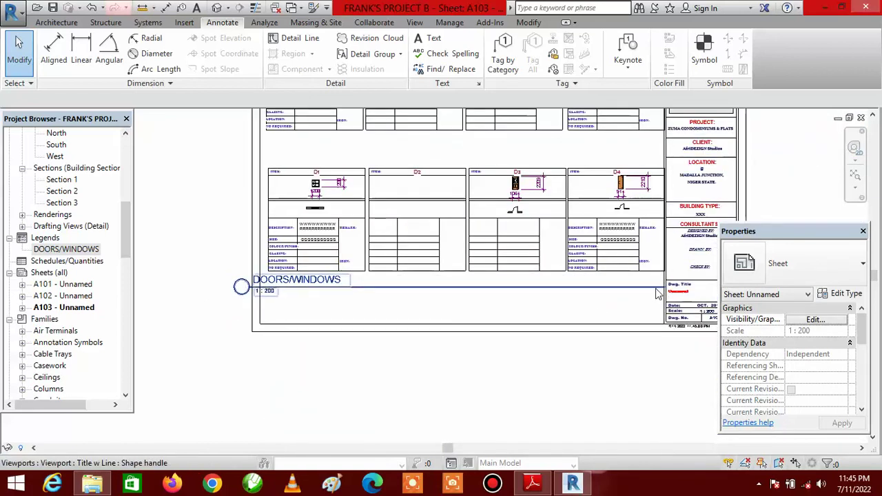
{"action": "scroll", "coordinate": [311, 358], "scroll_direction": "down", "scroll_amount": 4}
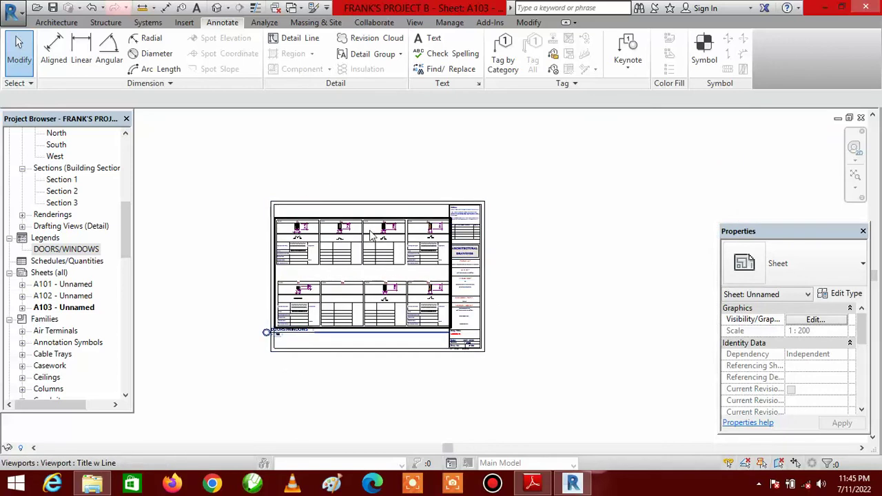
{"action": "left_click", "coordinate": [375, 239]}
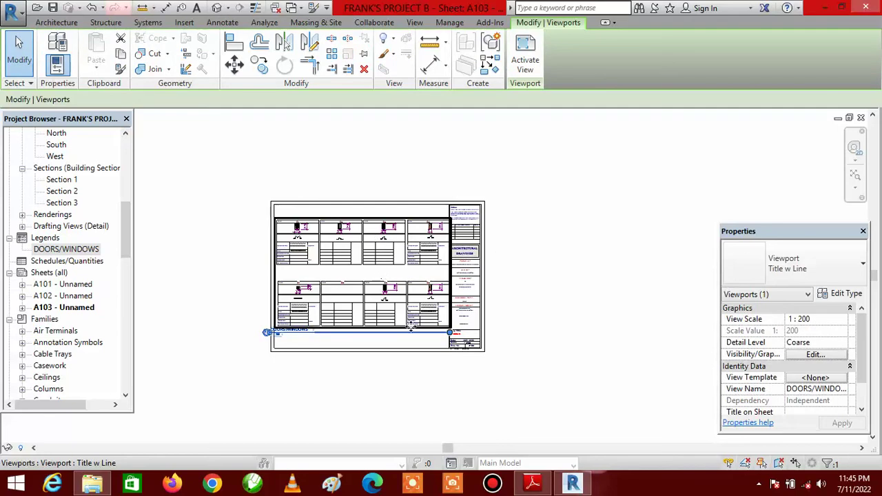
{"action": "scroll", "coordinate": [399, 348], "scroll_direction": "up", "scroll_amount": 2}
{"action": "scroll", "coordinate": [365, 343], "scroll_direction": "up", "scroll_amount": 1}
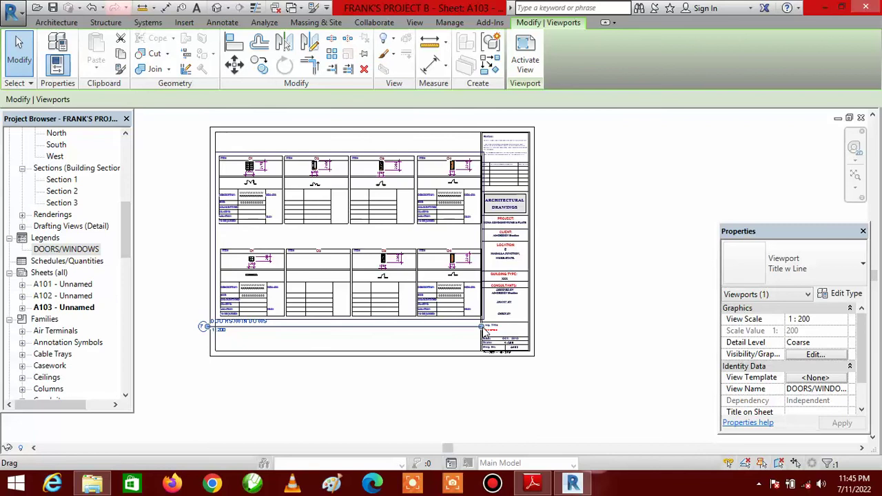
{"action": "left_click_drag", "start_coordinate": [485, 329], "coordinate": [398, 324]}
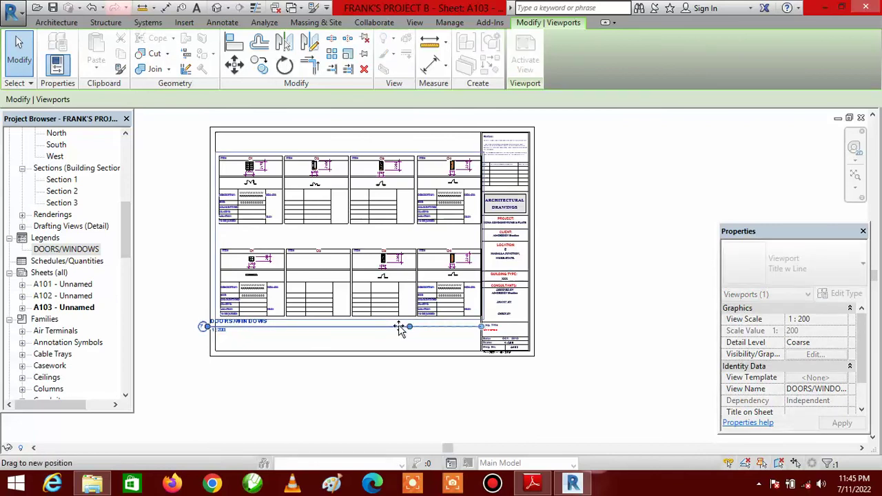
{"action": "left_click_drag", "start_coordinate": [288, 324], "coordinate": [288, 325]}
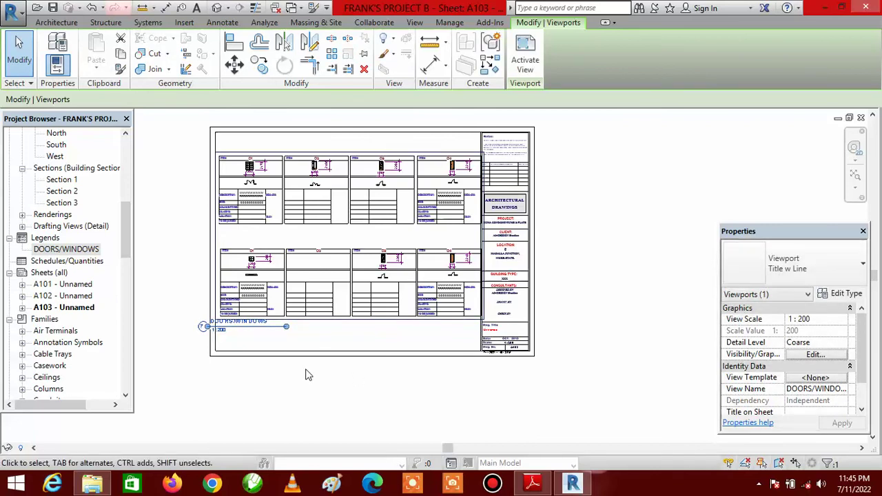
Step: Move the legend viewport toward the sheet top, then undo the misplaced move
{"action": "left_click", "coordinate": [235, 67]}
{"action": "left_click", "coordinate": [222, 296]}
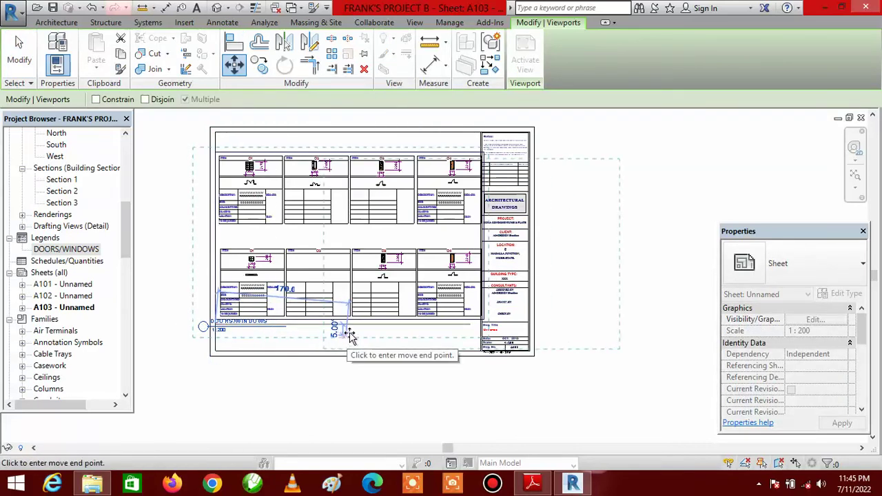
{"action": "left_click", "coordinate": [352, 146]}
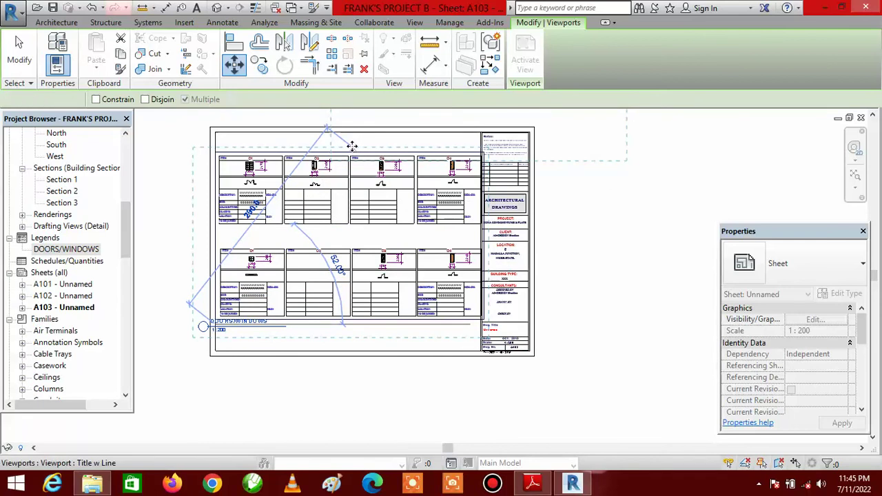
{"action": "left_click", "coordinate": [92, 8]}
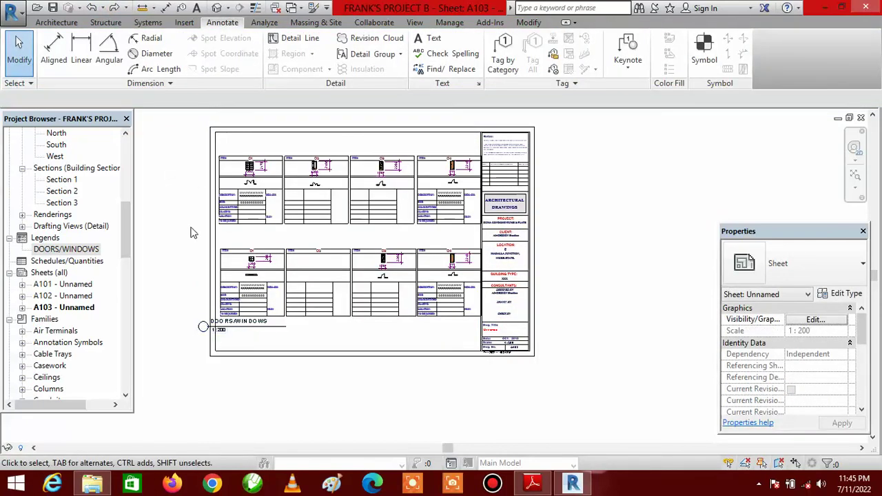
Step: Nudge the DOORS/WINDOWS viewport title three steps right and one step down
{"action": "left_click", "coordinate": [203, 333]}
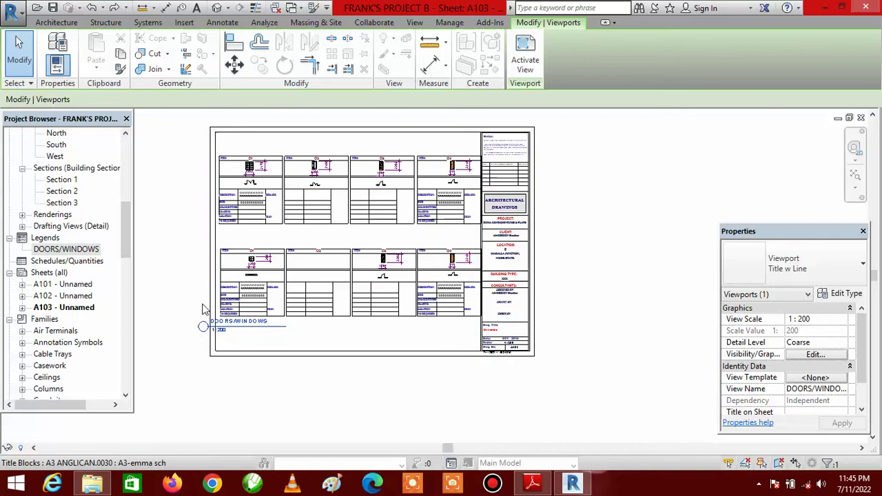
{"action": "key", "text": "Right"}
{"action": "key", "text": "Right"}
{"action": "key", "text": "Right"}
{"action": "key", "text": "Right"}
{"action": "key", "text": "Right"}
{"action": "key", "text": "Right"}
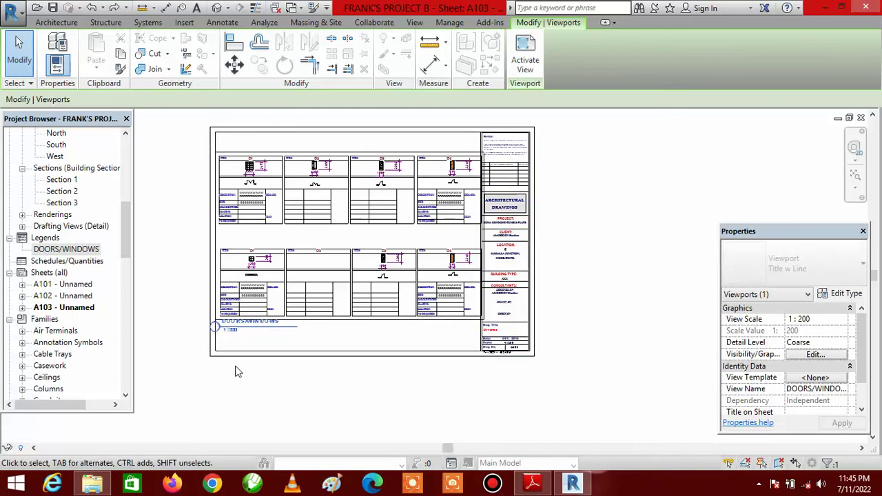
{"action": "key", "text": "Right"}
{"action": "key", "text": "Right"}
{"action": "key", "text": "Right"}
{"action": "key", "text": "Right"}
{"action": "key", "text": "Right"}
{"action": "key", "text": "Right"}
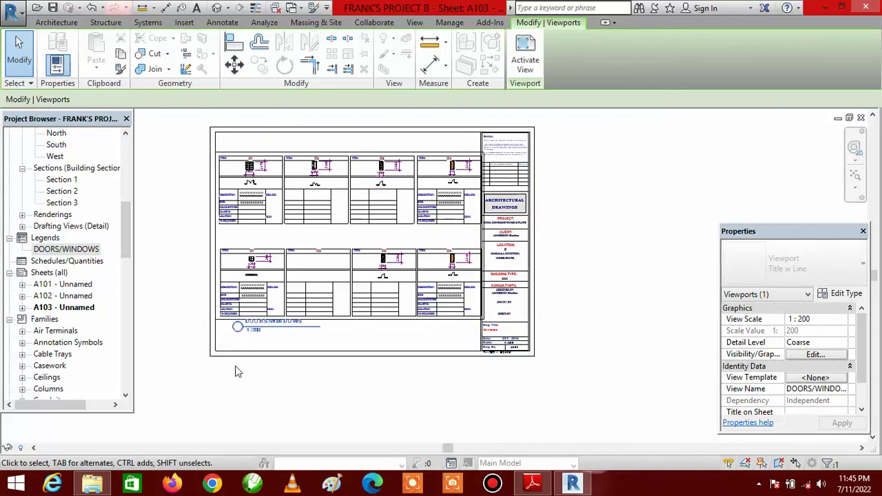
{"action": "key", "text": "Right"}
{"action": "key", "text": "Right"}
{"action": "key", "text": "Right"}
{"action": "key", "text": "Right"}
{"action": "key", "text": "Right"}
{"action": "key", "text": "Right"}
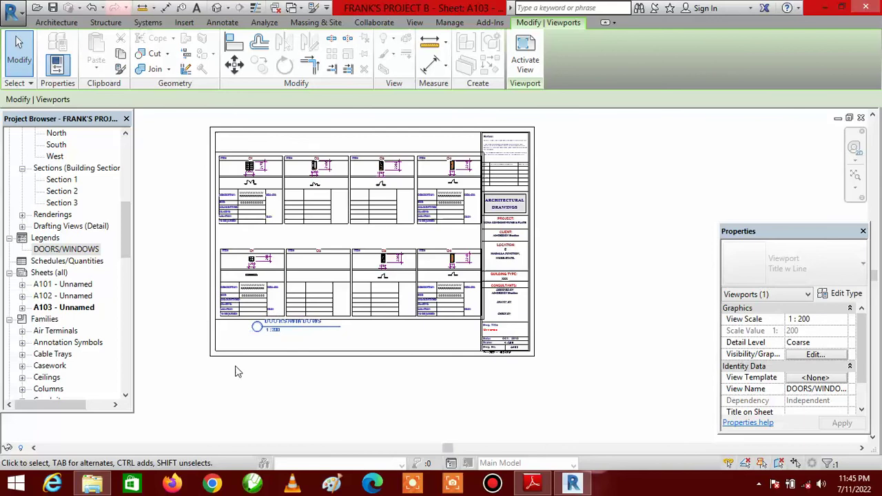
{"action": "key", "text": "Down"}
{"action": "key", "text": "Down"}
{"action": "key", "text": "Down"}
{"action": "key", "text": "Down"}
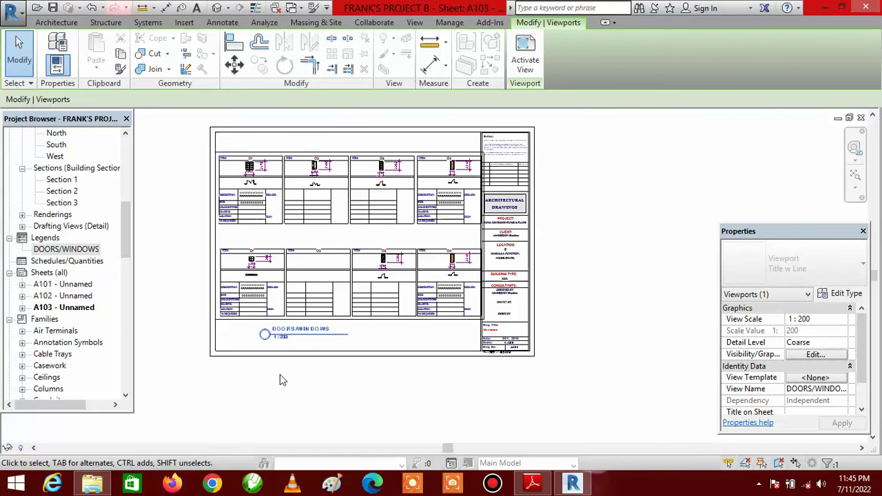
Step: Move the DOORS/WINDOWS title above the legend and adjust its title line
{"action": "left_click", "coordinate": [234, 64]}
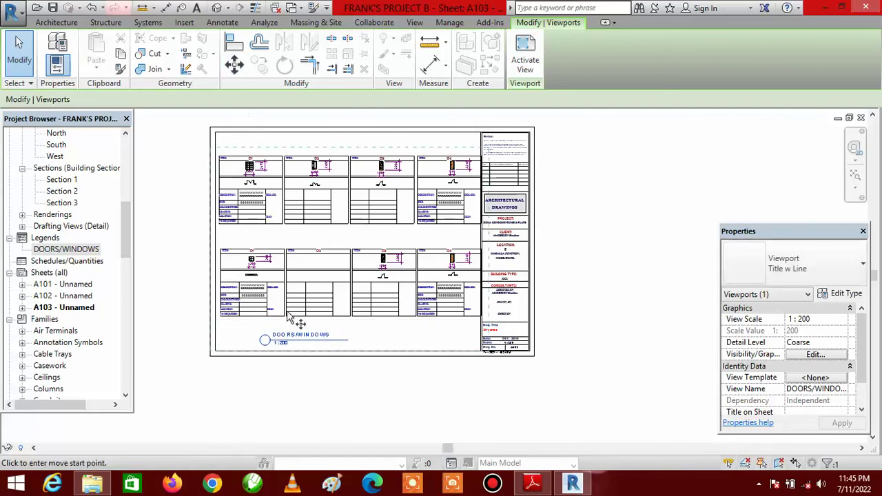
{"action": "left_click", "coordinate": [275, 337]}
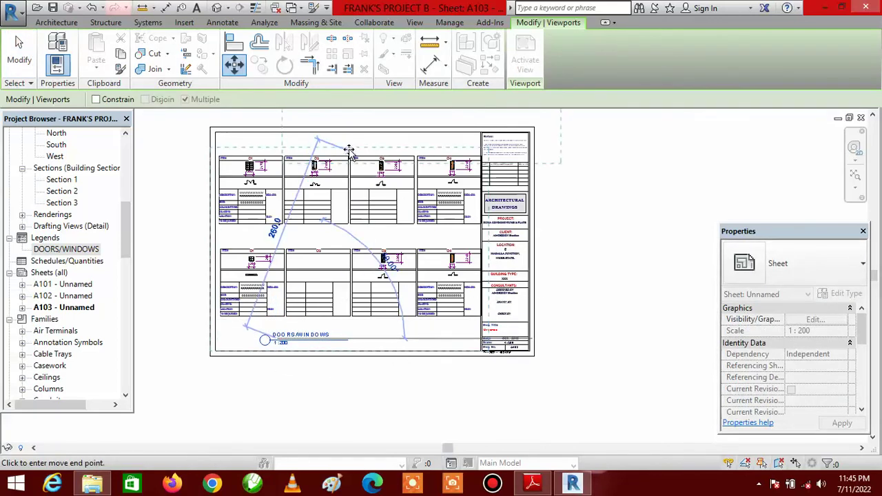
{"action": "left_click", "coordinate": [346, 147]}
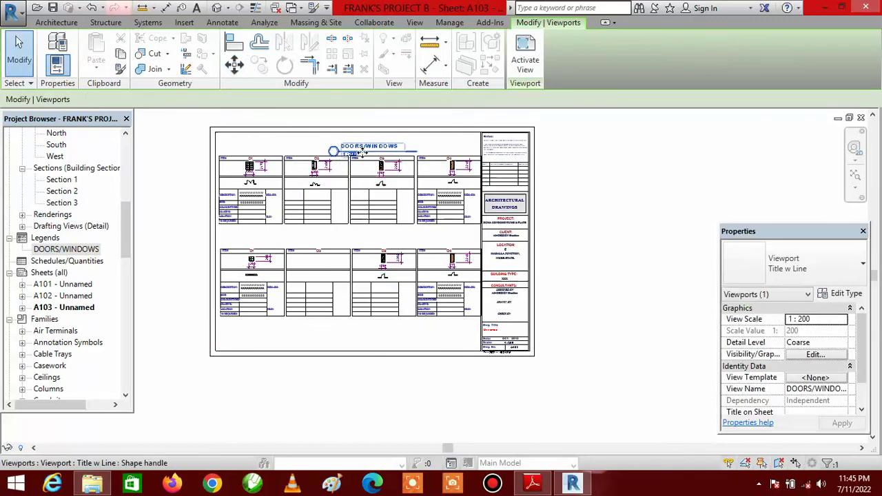
{"action": "scroll", "coordinate": [364, 171], "scroll_direction": "up", "scroll_amount": 2}
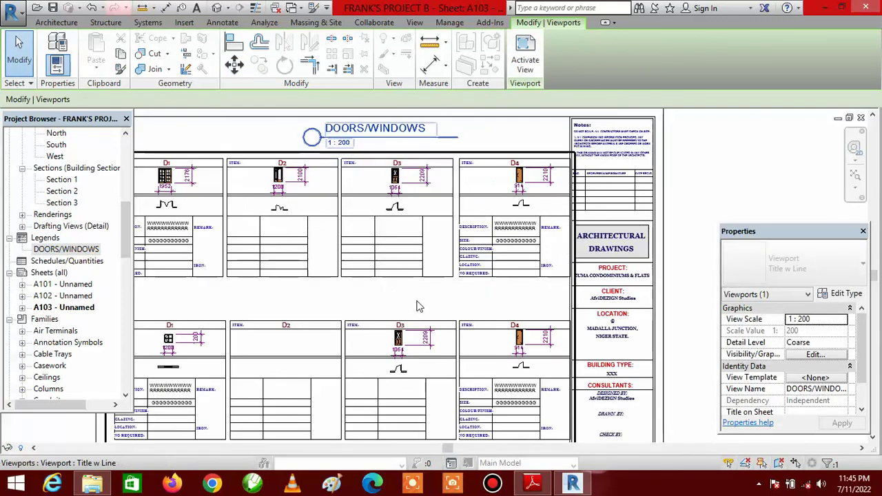
{"action": "scroll", "coordinate": [386, 310], "scroll_direction": "down", "scroll_amount": 3}
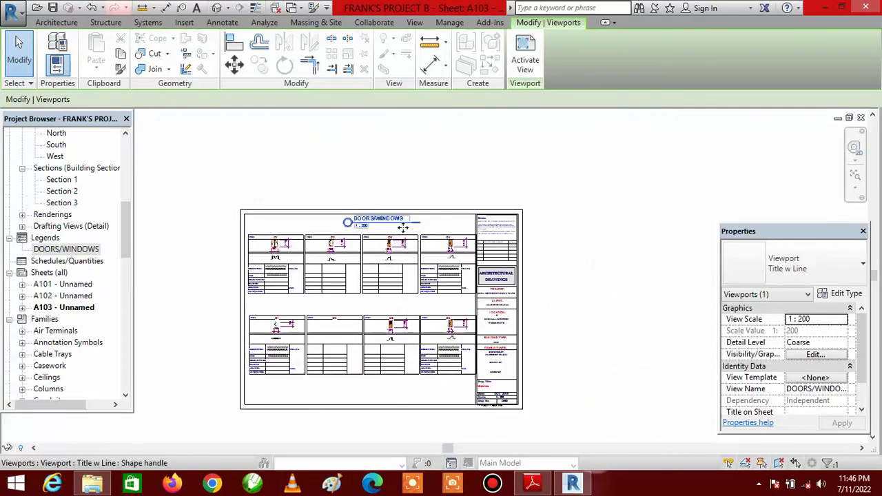
{"action": "left_click_drag", "start_coordinate": [404, 228], "coordinate": [404, 222]}
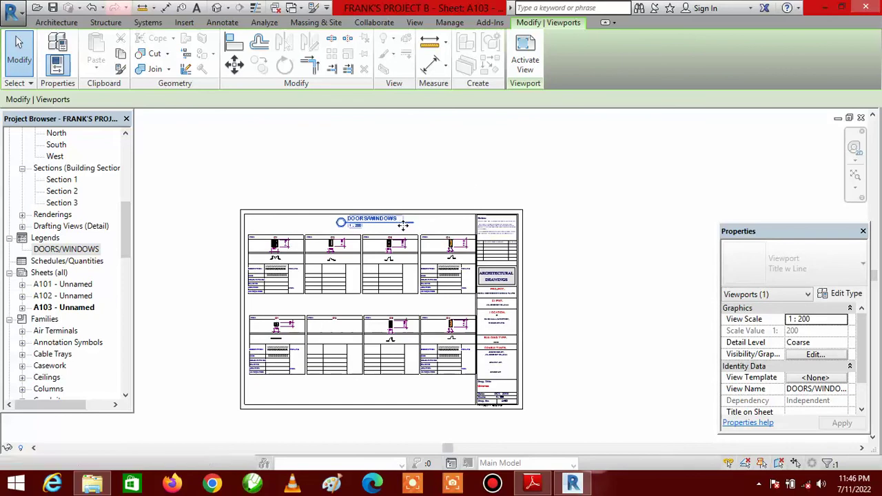
{"action": "left_click", "coordinate": [467, 181]}
Step: Nudge the legend viewport down one step and check its title placement
{"action": "left_click", "coordinate": [411, 247]}
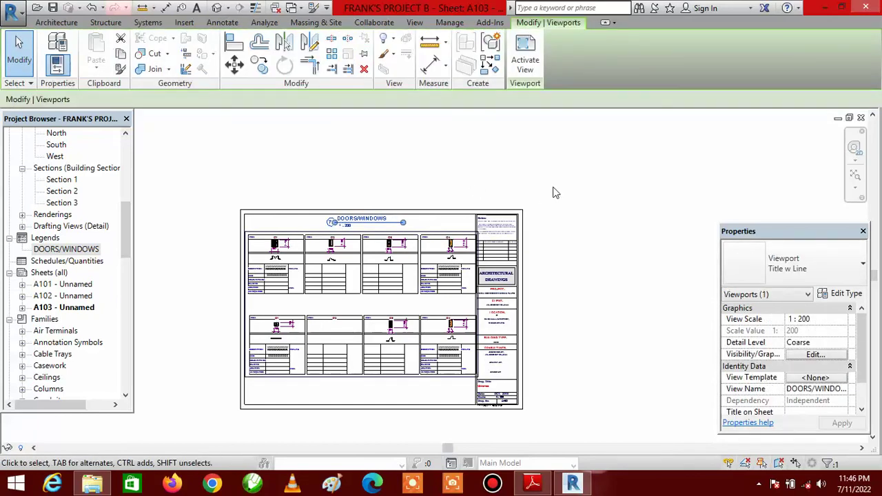
{"action": "key", "text": "Down"}
{"action": "key", "text": "Down"}
{"action": "key", "text": "Down"}
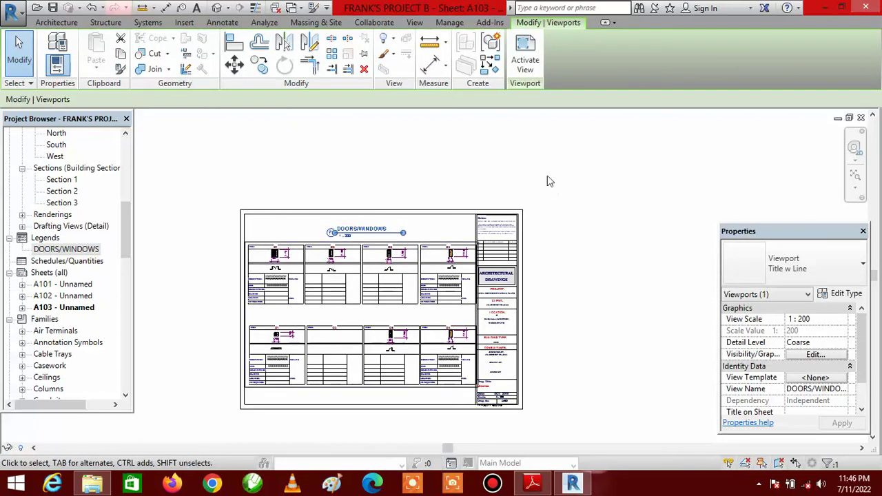
{"action": "left_click", "coordinate": [460, 185]}
{"action": "scroll", "coordinate": [367, 217], "scroll_direction": "up", "scroll_amount": 4}
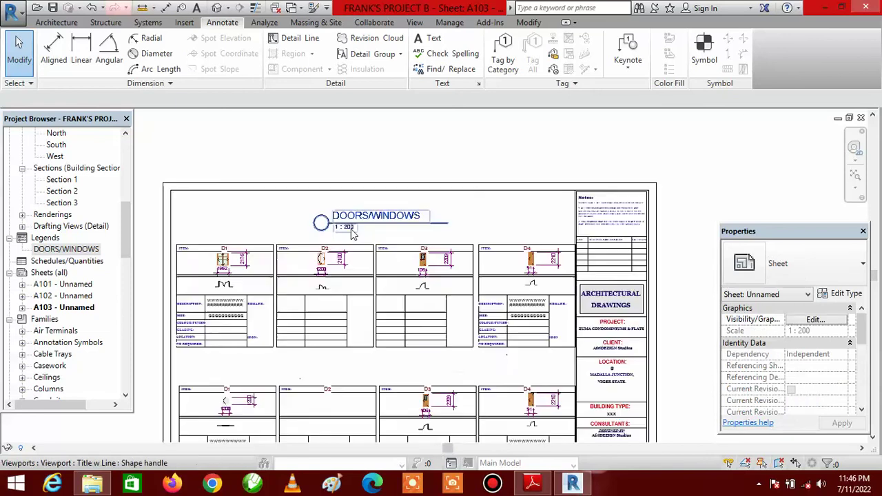
{"action": "left_click", "coordinate": [367, 218]}
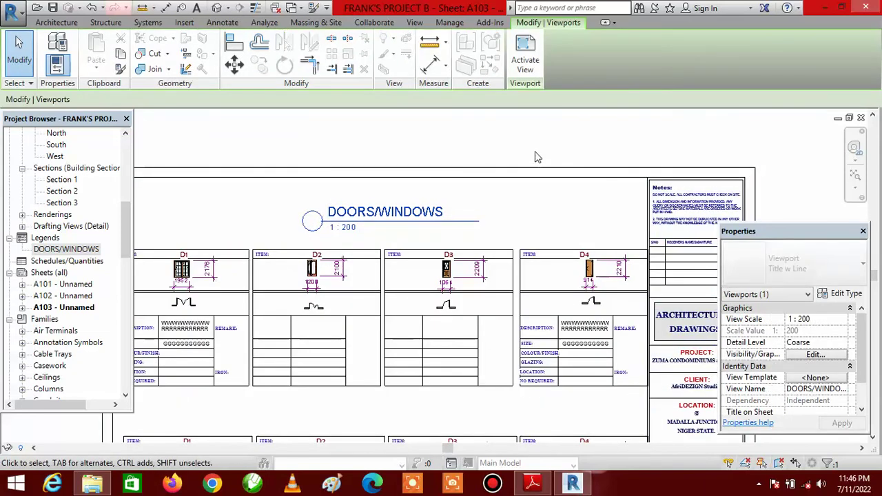
{"action": "left_click", "coordinate": [432, 179]}
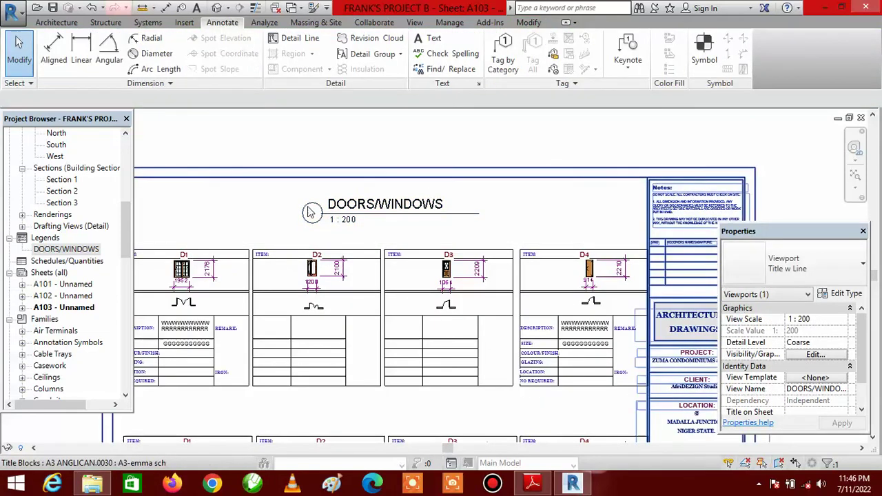
{"action": "scroll", "coordinate": [311, 207], "scroll_direction": "down", "scroll_amount": 4}
{"action": "left_click", "coordinate": [559, 258]}
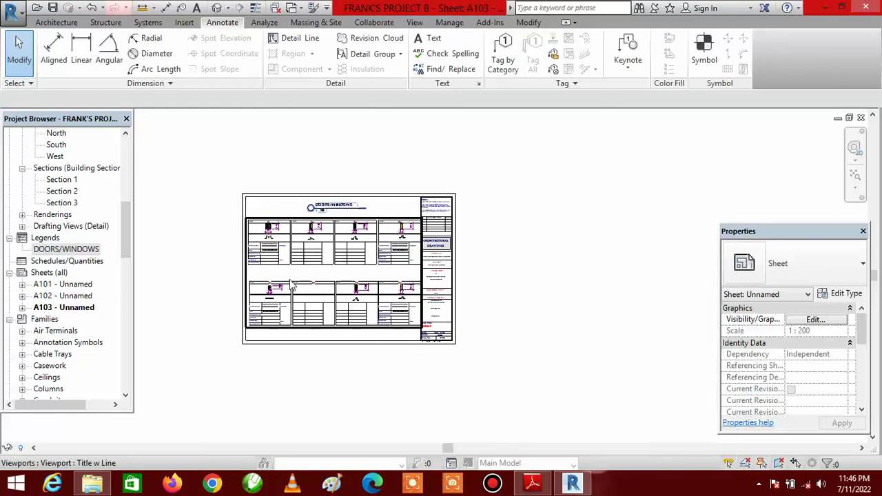
{"action": "scroll", "coordinate": [337, 282], "scroll_direction": "up", "scroll_amount": 2}
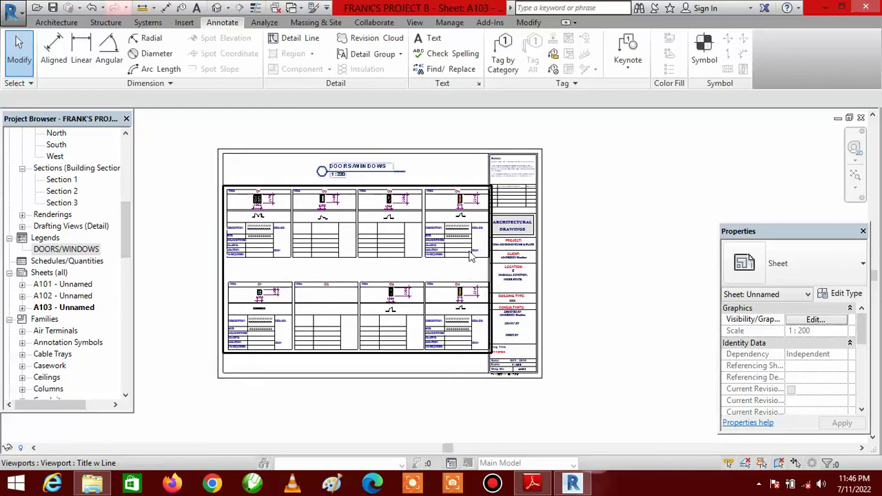